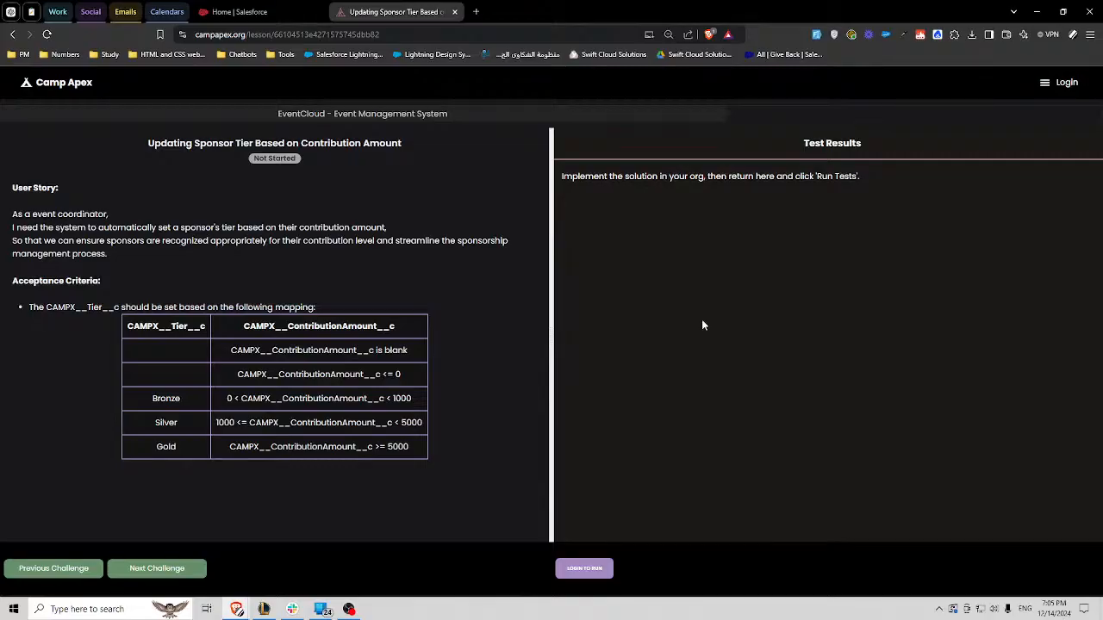
{"action": "double_click", "coordinate": [225, 36]}
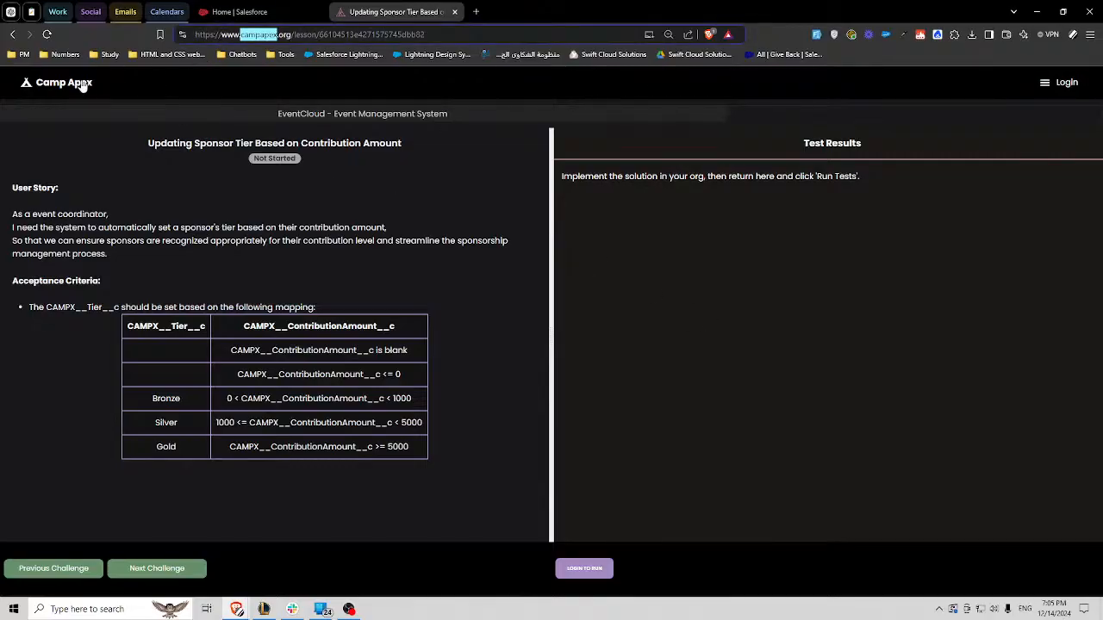
{"action": "left_click_drag", "start_coordinate": [99, 85], "coordinate": [37, 89]}
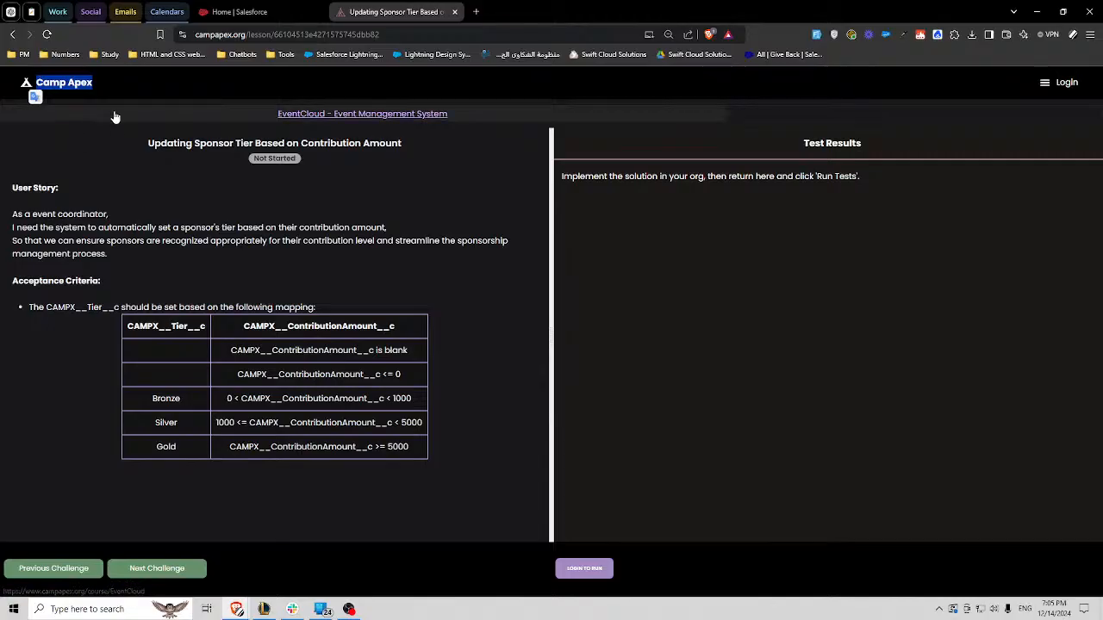
{"action": "left_click", "coordinate": [501, 204]}
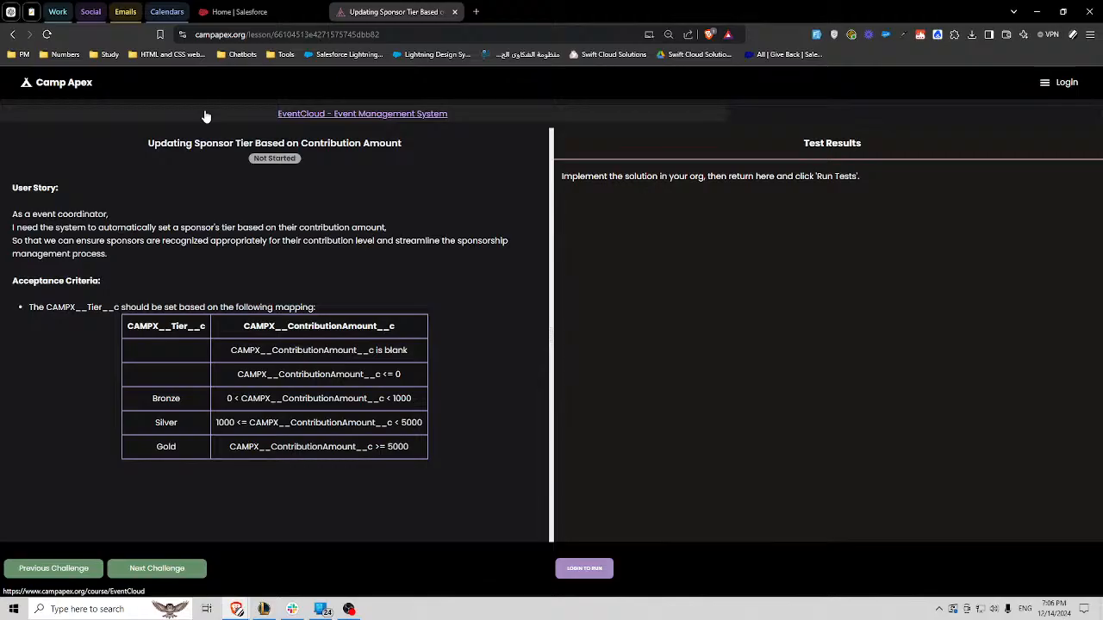
- Open the EventCloud - Event Management System project from the Camp Apex projects list
{"action": "left_click", "coordinate": [74, 86]}
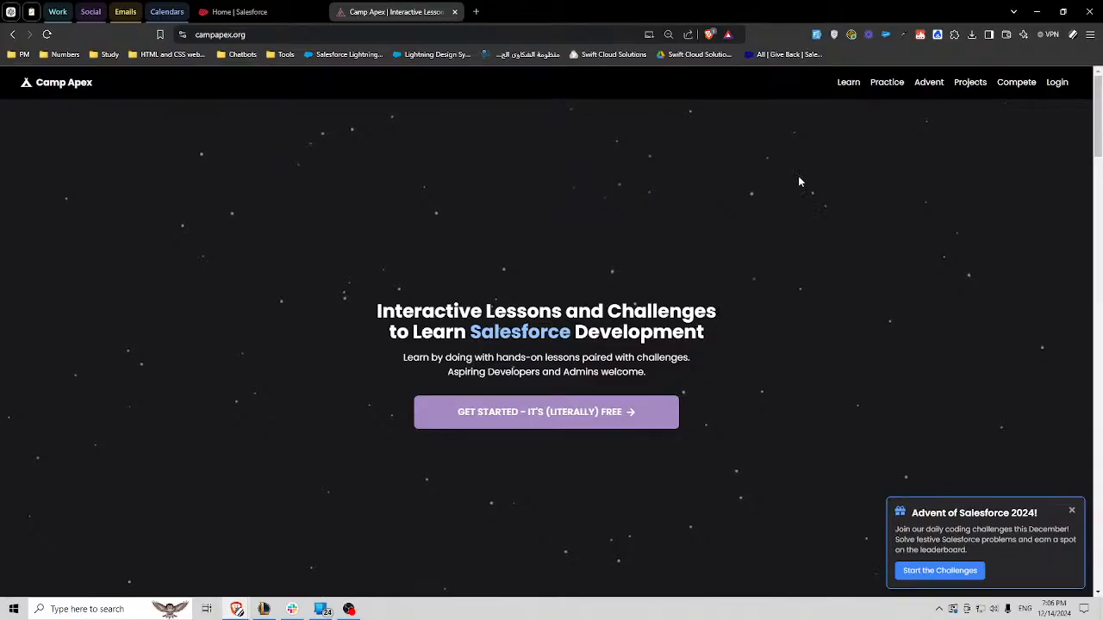
{"action": "left_click", "coordinate": [966, 87]}
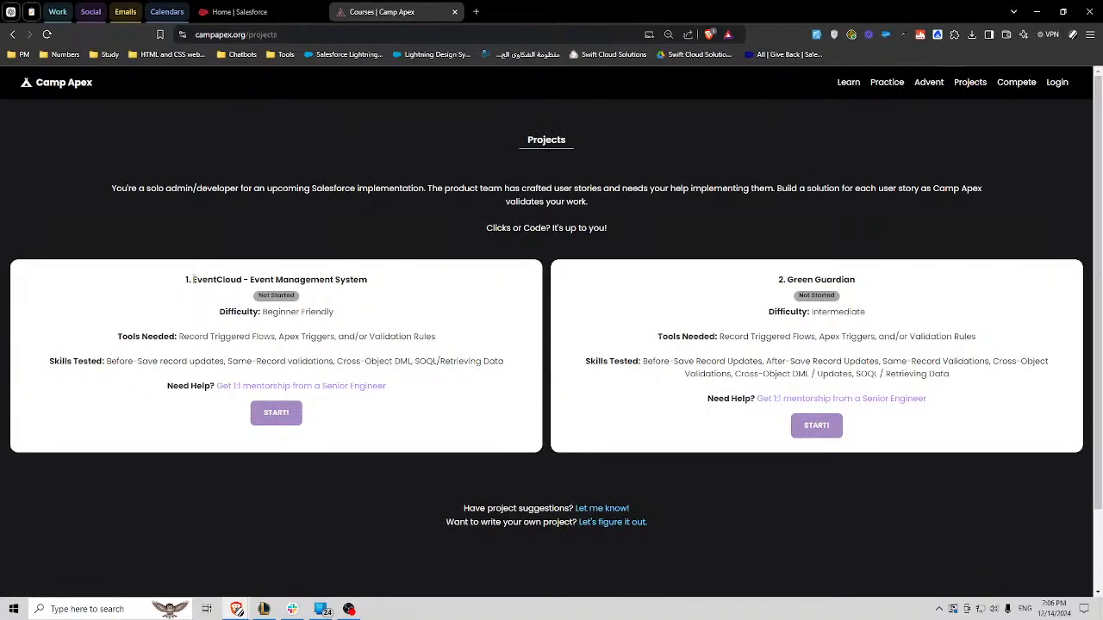
{"action": "left_click_drag", "start_coordinate": [192, 279], "coordinate": [331, 280]}
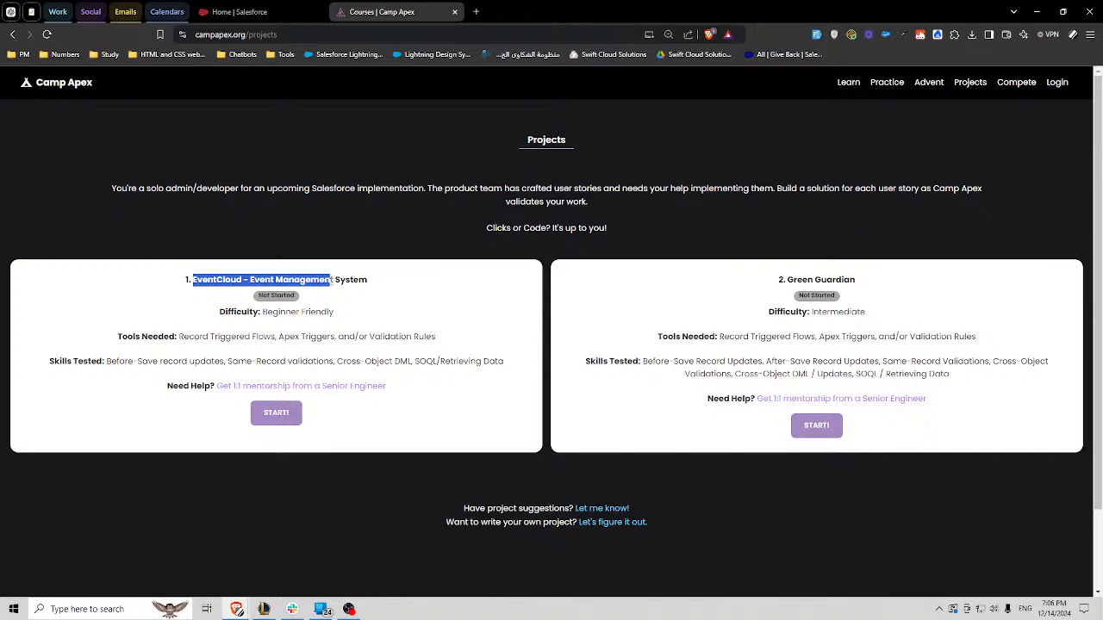
{"action": "left_click", "coordinate": [229, 280]}
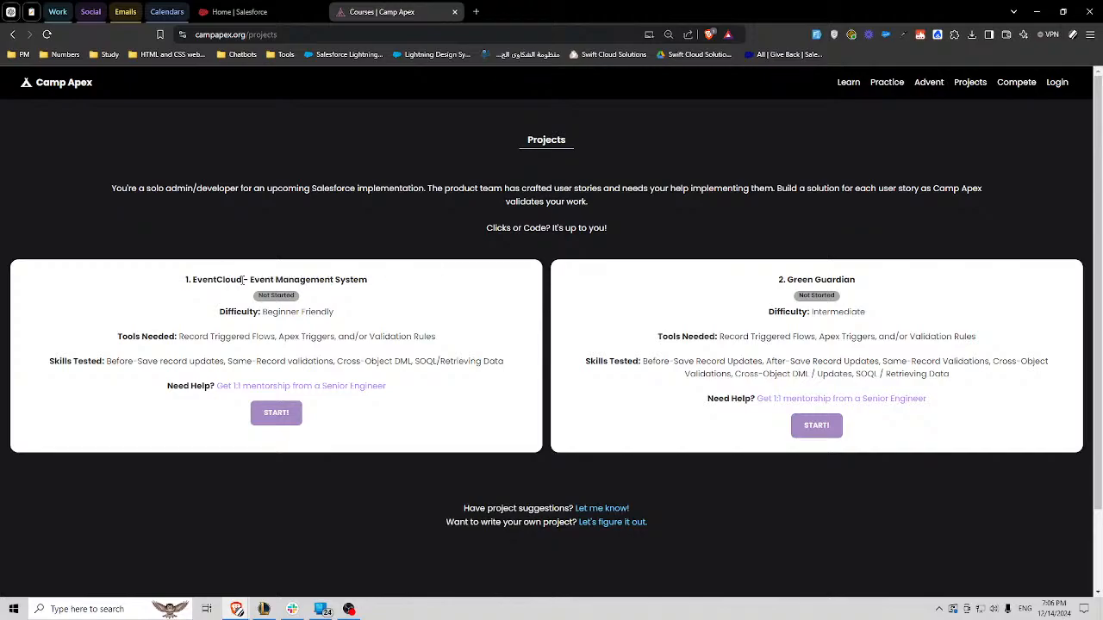
{"action": "double_click", "coordinate": [217, 280]}
{"action": "left_click", "coordinate": [276, 414]}
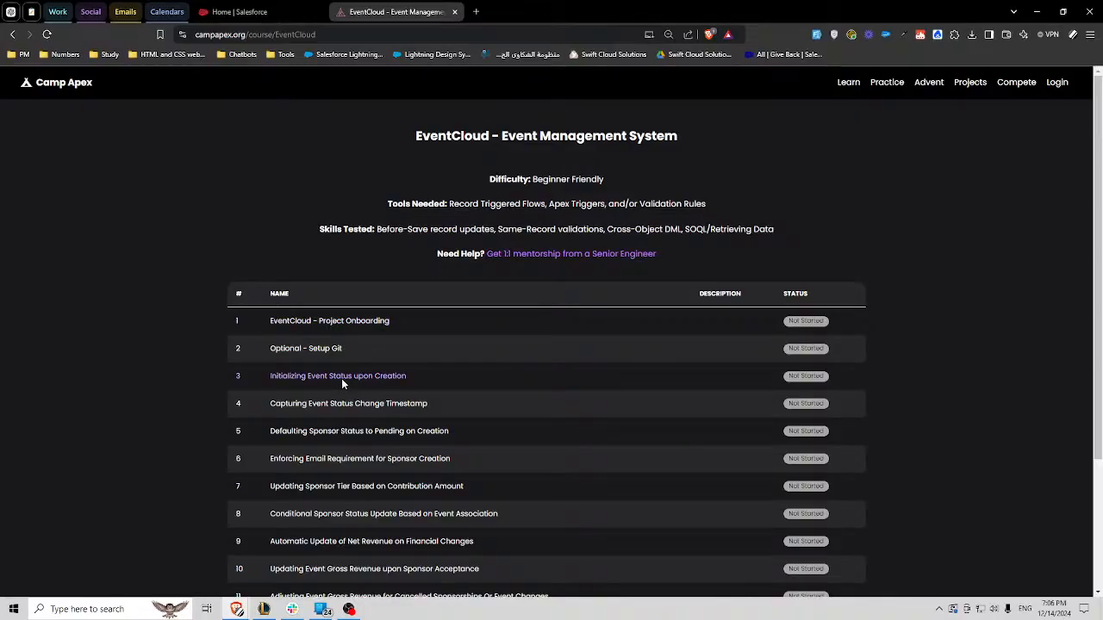
- Open the EventCloud - Project Onboarding lesson and advance to the "Initializing Event Status upon Creation" challenge
{"action": "left_click", "coordinate": [396, 331]}
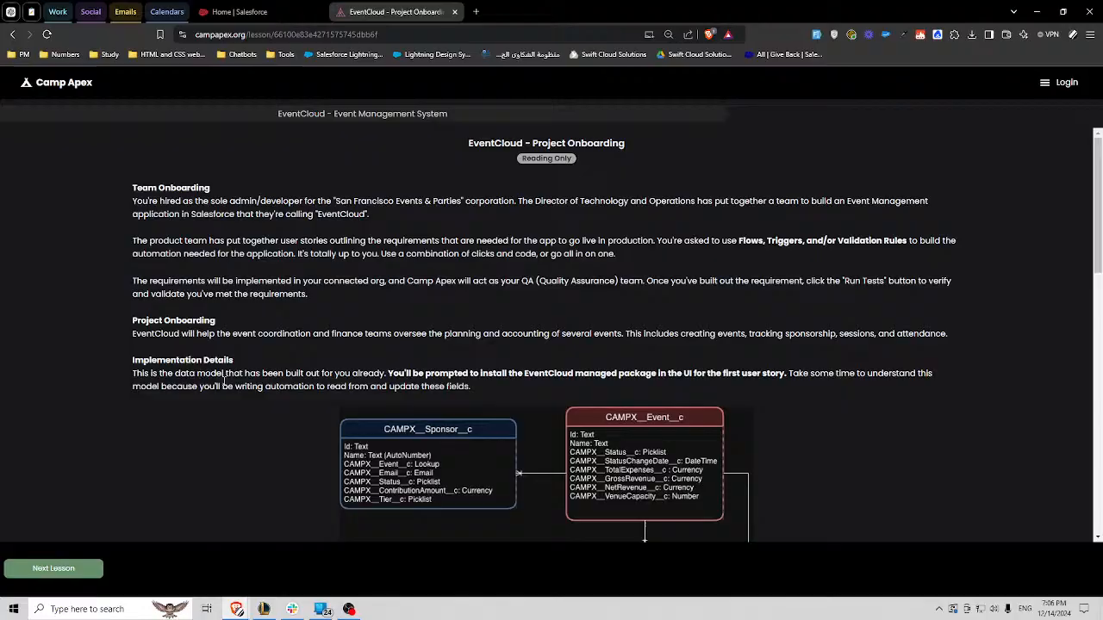
{"action": "left_click", "coordinate": [86, 570]}
{"action": "left_click", "coordinate": [158, 568]}
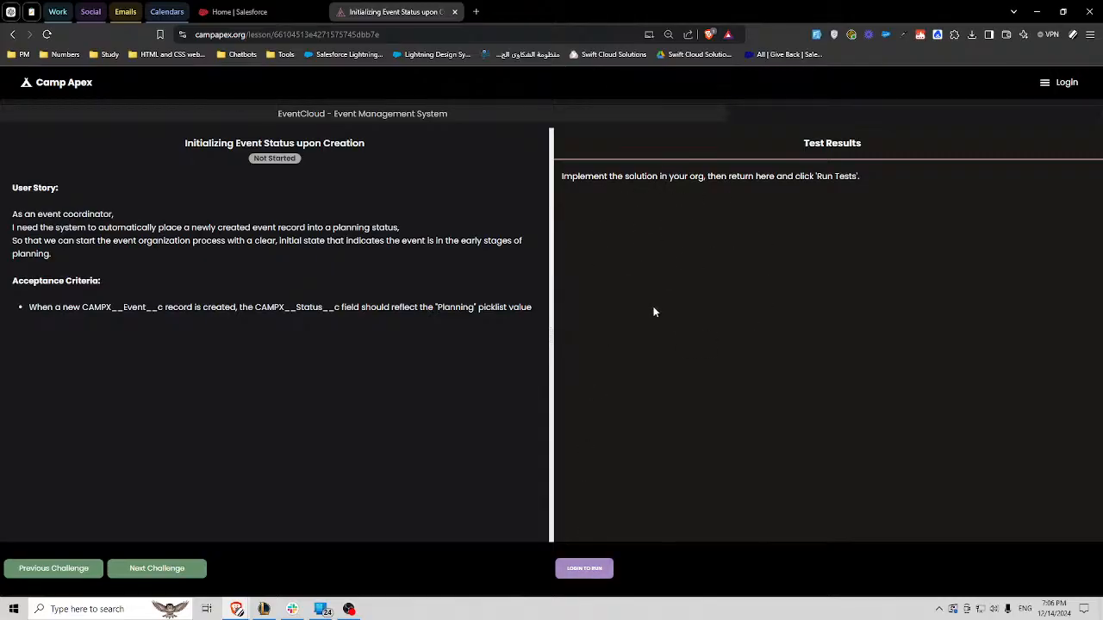
- Log in to run tests by connecting the saved swiftcloudsolutions8 Salesforce org as the specific org
{"action": "left_click", "coordinate": [593, 567]}
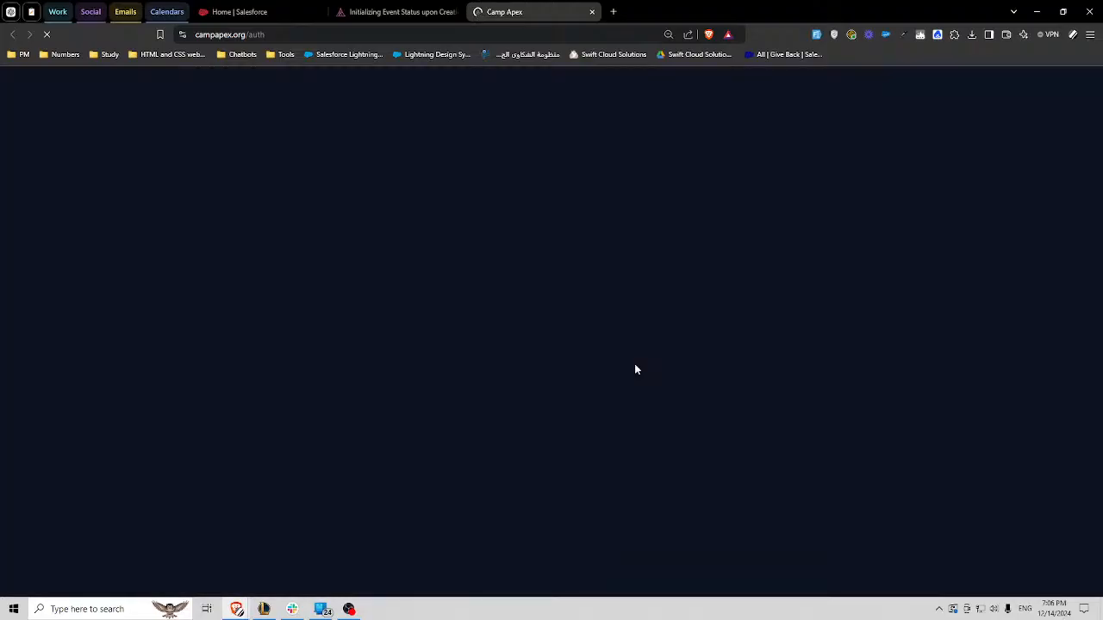
{"action": "left_click", "coordinate": [865, 295]}
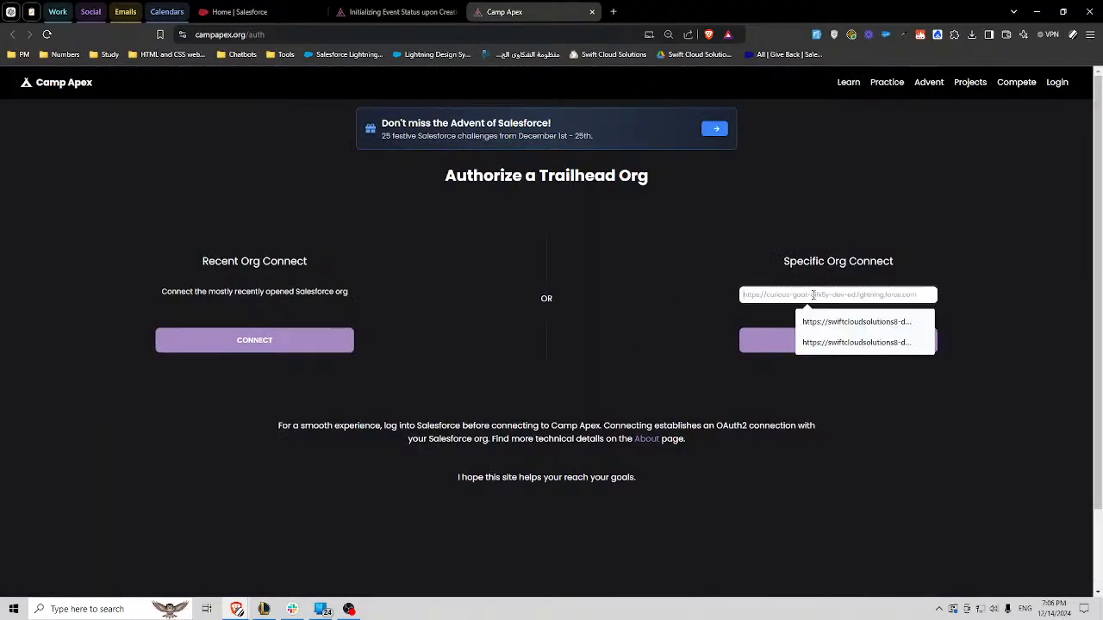
{"action": "left_click", "coordinate": [874, 323]}
{"action": "left_click", "coordinate": [839, 342]}
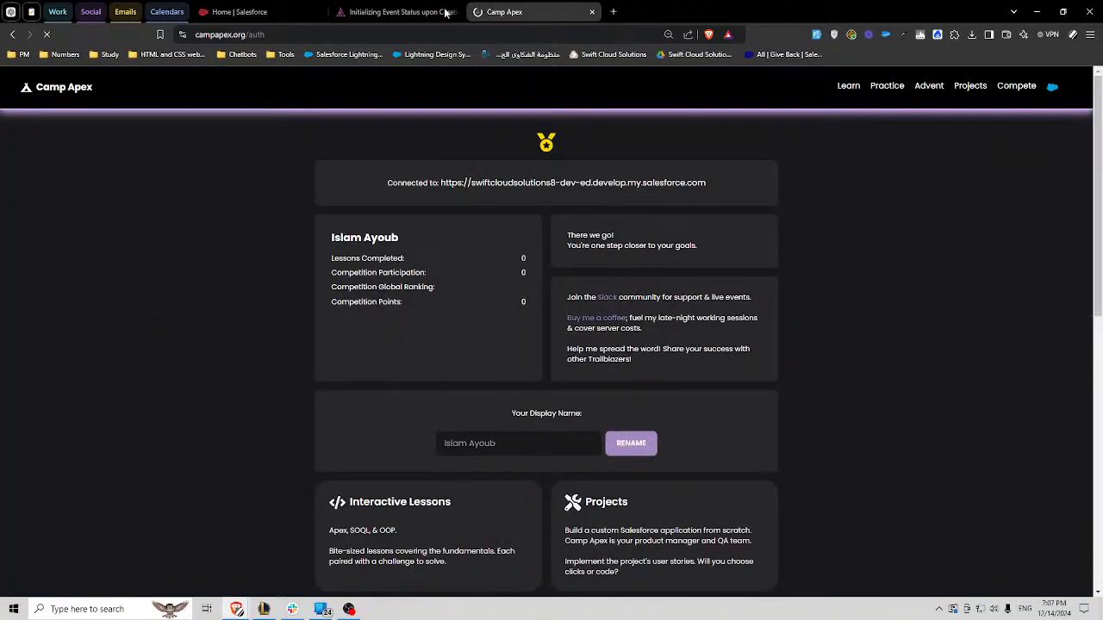
- Reload the "Initializing Event Status upon Creation" challenge page with the org login and close the authorization page
{"action": "left_click", "coordinate": [400, 11]}
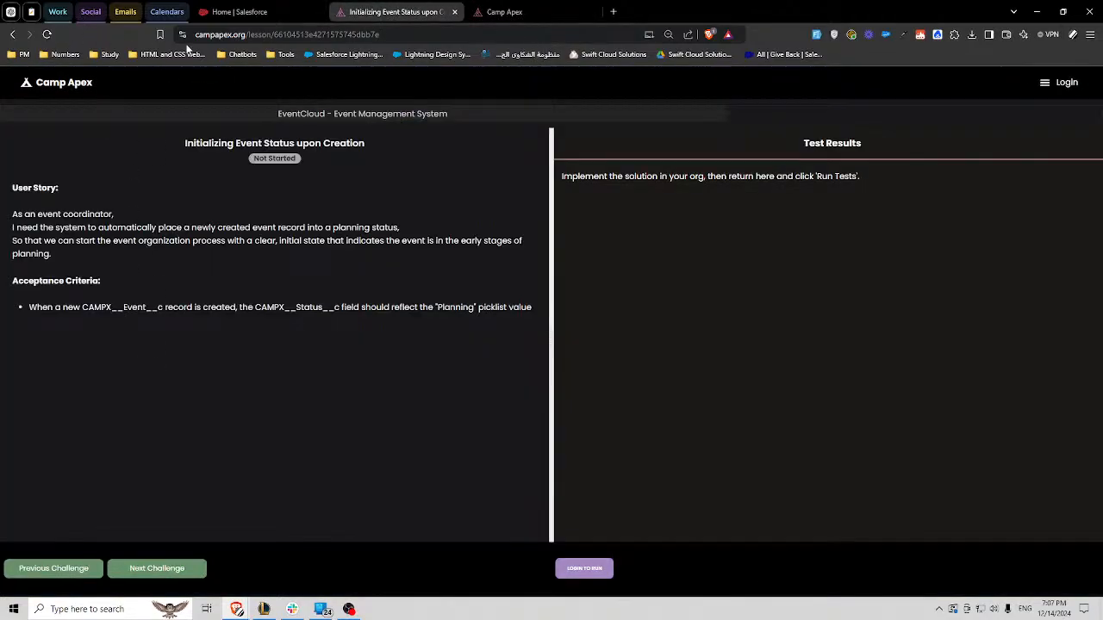
{"action": "left_click", "coordinate": [47, 34]}
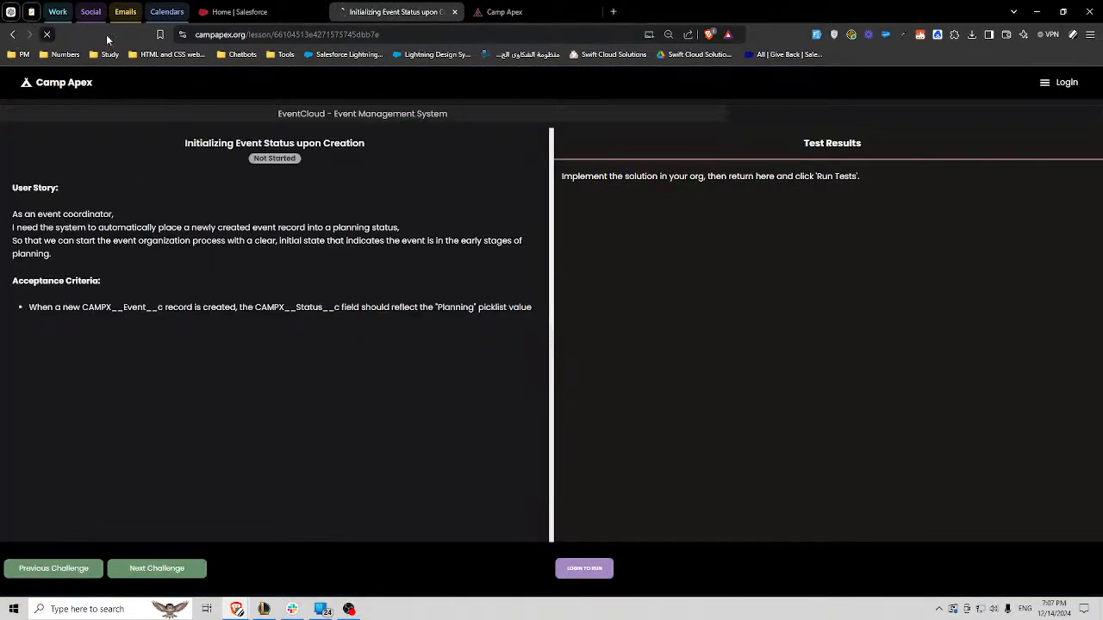
{"action": "left_click", "coordinate": [592, 12]}
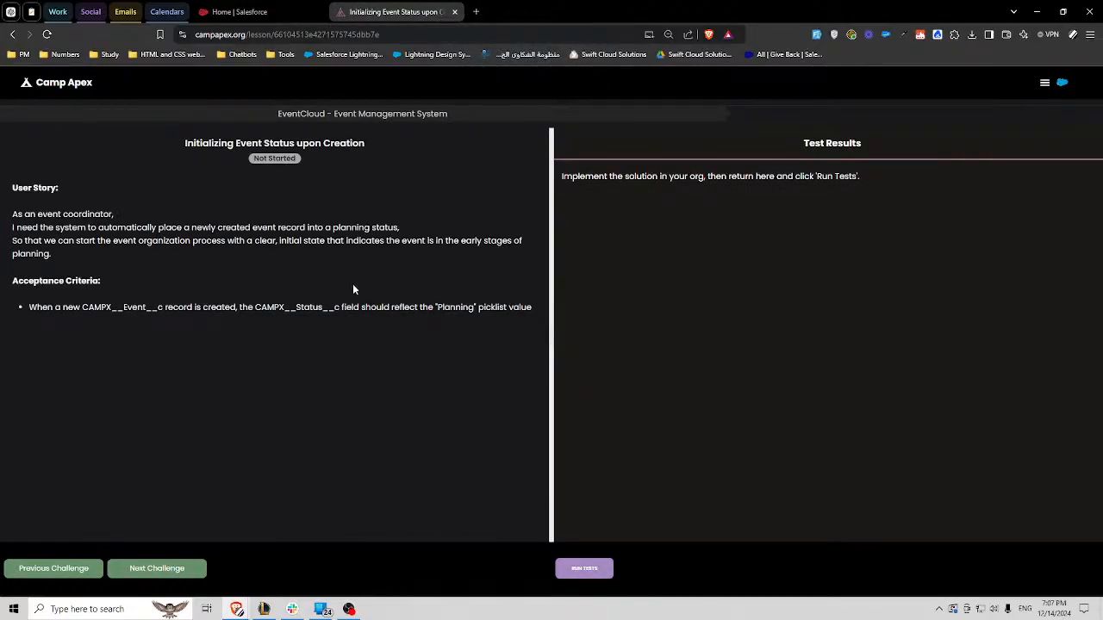
- Advance through the challenges to "Updating Sponsor Tier Based on Contribution Amount"
{"action": "left_click", "coordinate": [164, 571]}
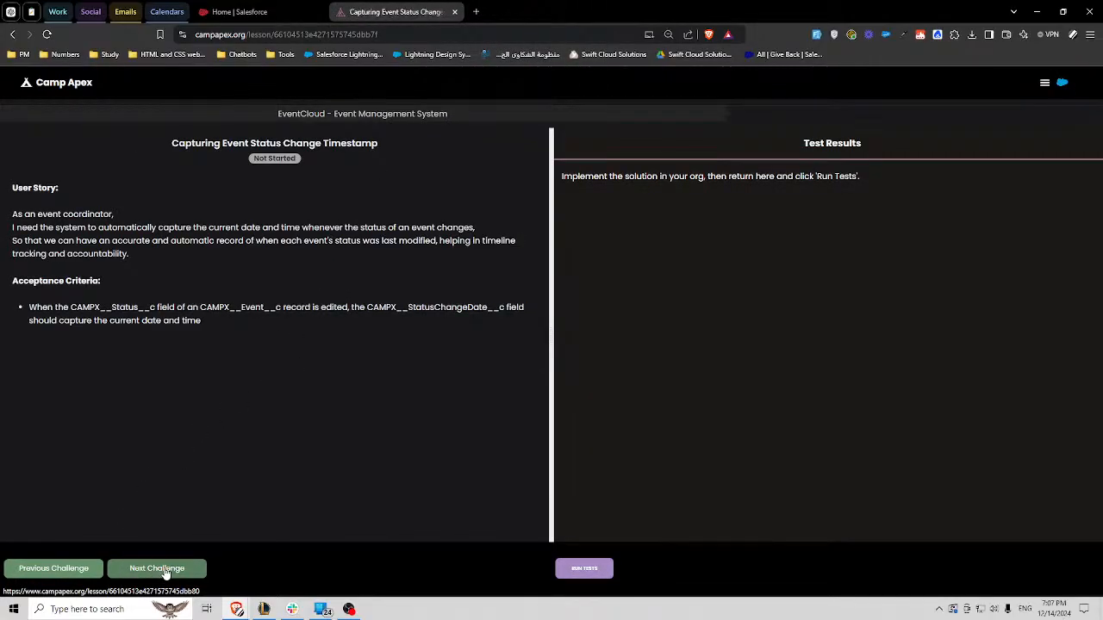
{"action": "left_click", "coordinate": [164, 571]}
{"action": "left_click", "coordinate": [164, 571]}
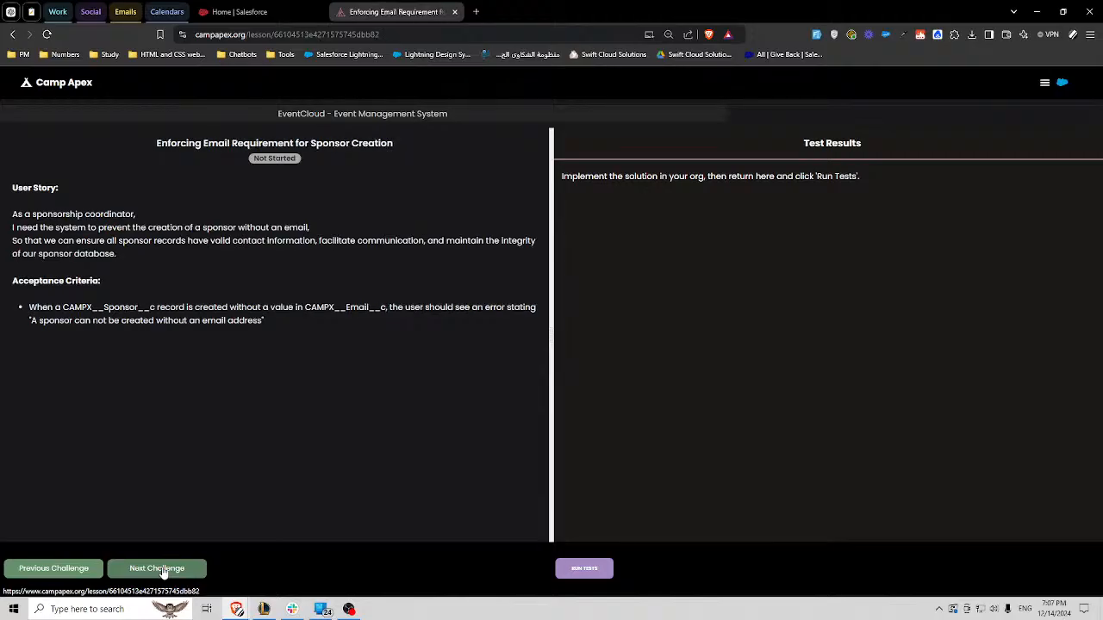
{"action": "left_click", "coordinate": [164, 571]}
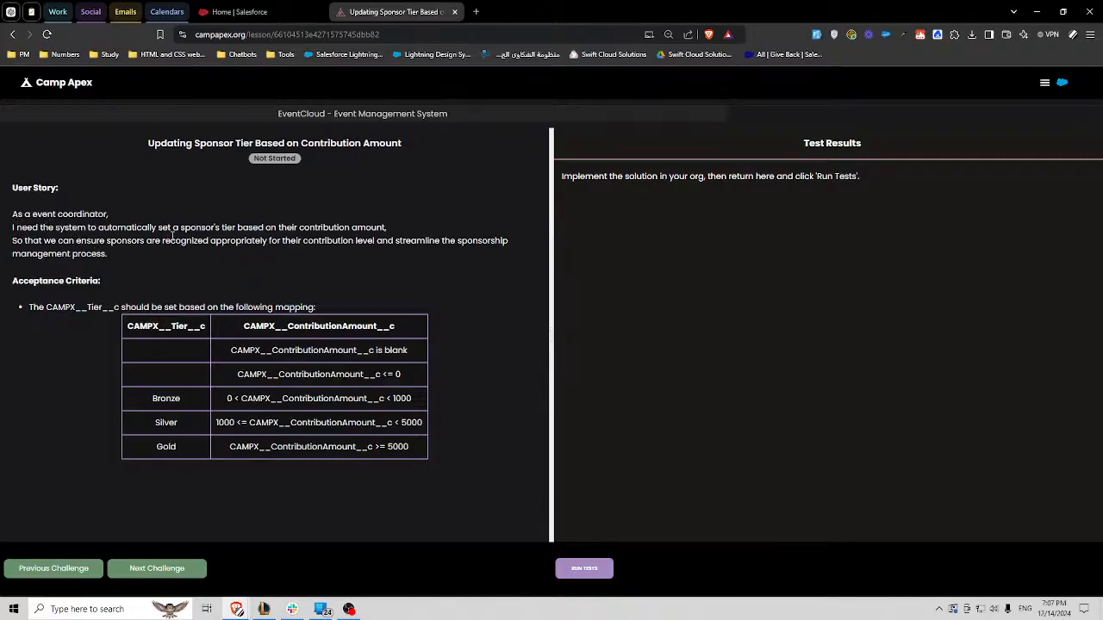
- Read the sponsor tier user story and the acceptance criteria mapping CAMPX__Tier__c to CAMPX__ContributionAmount__c
{"action": "left_click_drag", "start_coordinate": [158, 227], "coordinate": [236, 230]}
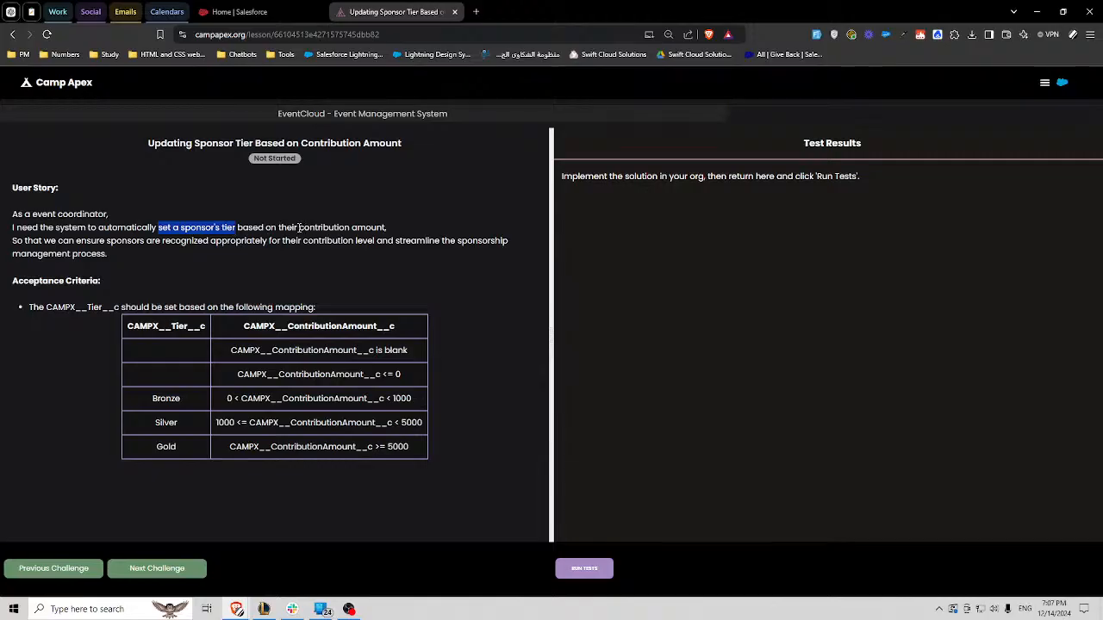
{"action": "left_click_drag", "start_coordinate": [299, 229], "coordinate": [387, 228]}
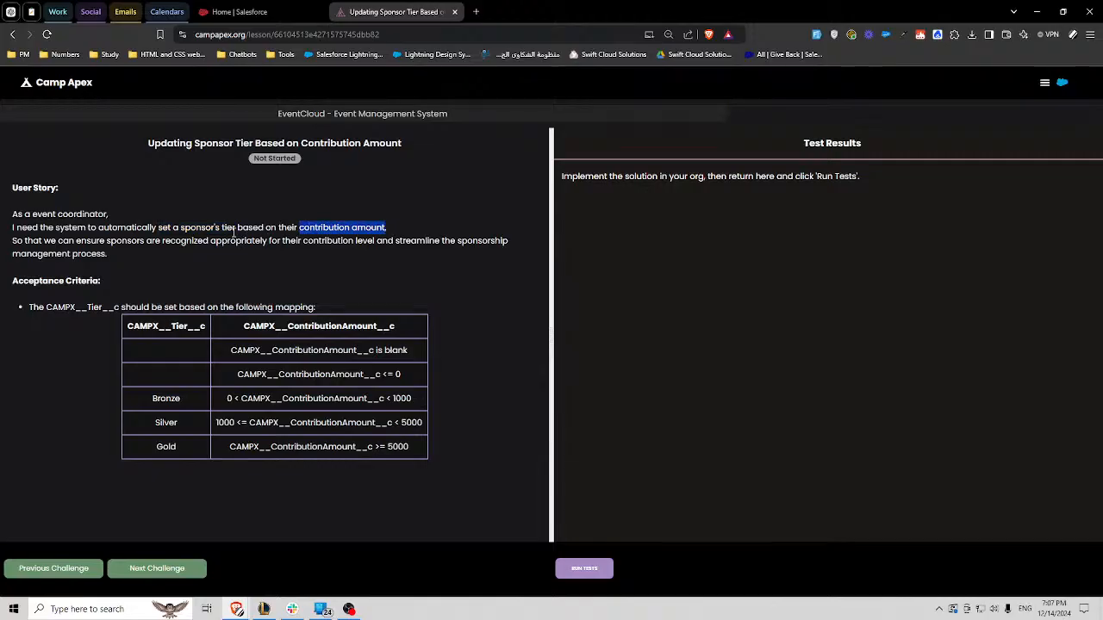
{"action": "double_click", "coordinate": [227, 227]}
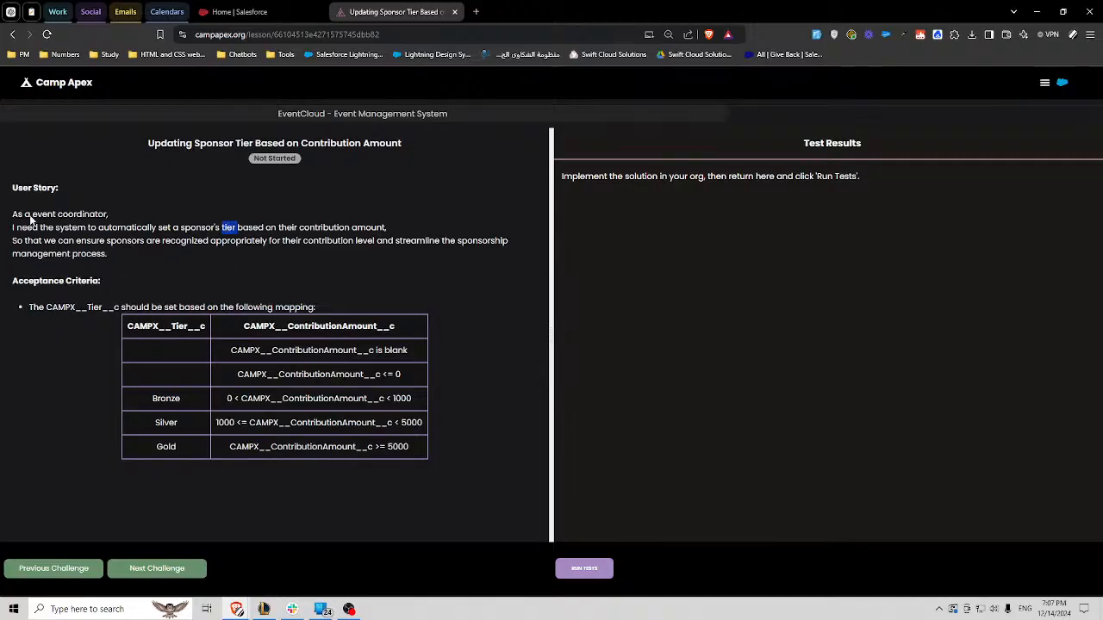
{"action": "double_click", "coordinate": [93, 307]}
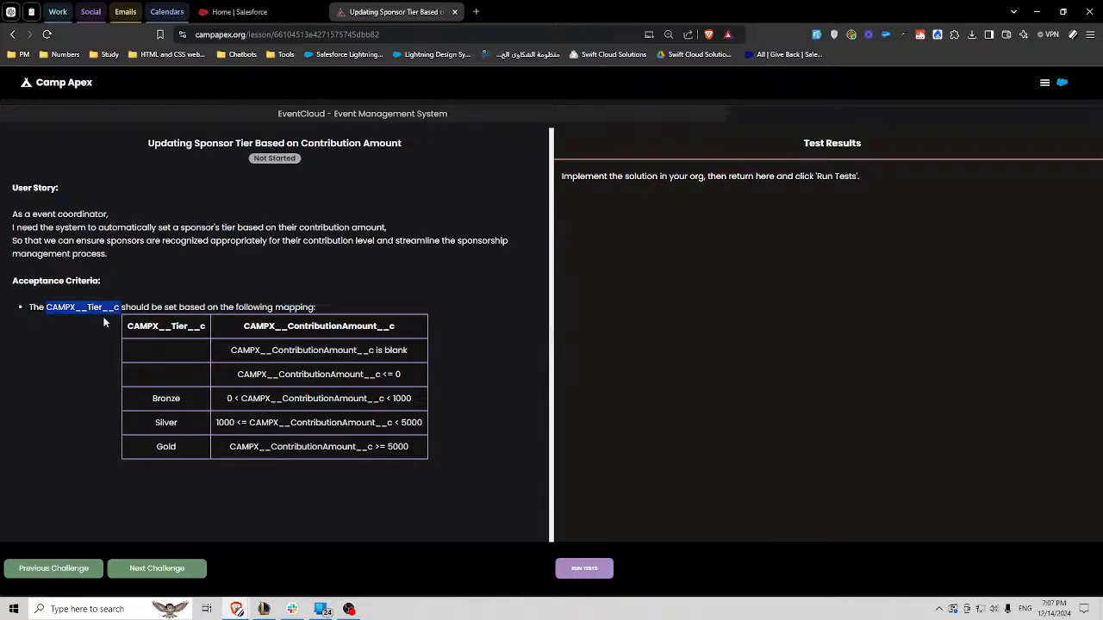
{"action": "left_click", "coordinate": [159, 307]}
{"action": "left_click_drag", "start_coordinate": [154, 398], "coordinate": [161, 447]}
{"action": "left_click", "coordinate": [303, 348]}
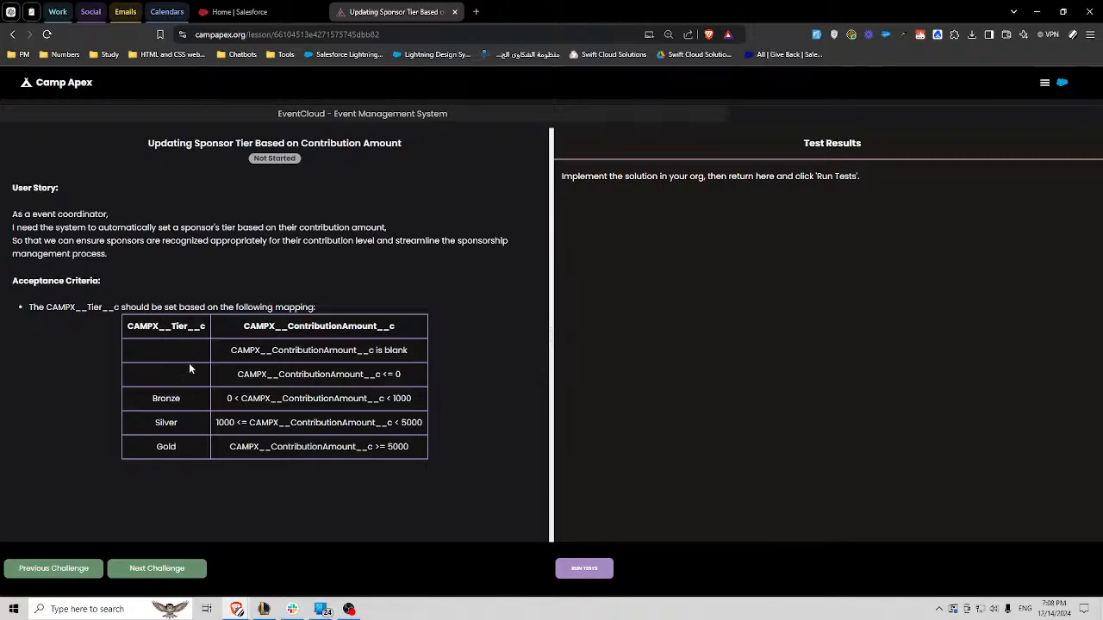
{"action": "left_click_drag", "start_coordinate": [217, 227], "coordinate": [182, 227]}
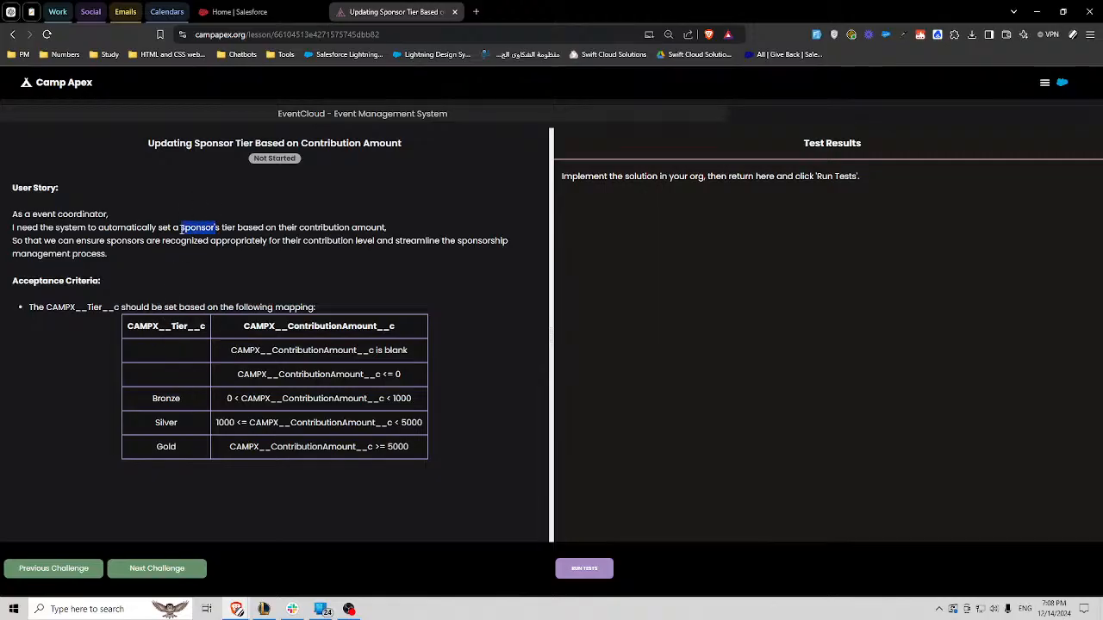
- Switch to the Salesforce org and open the Sponsors list in the EventCloud app
{"action": "left_click", "coordinate": [267, 10]}
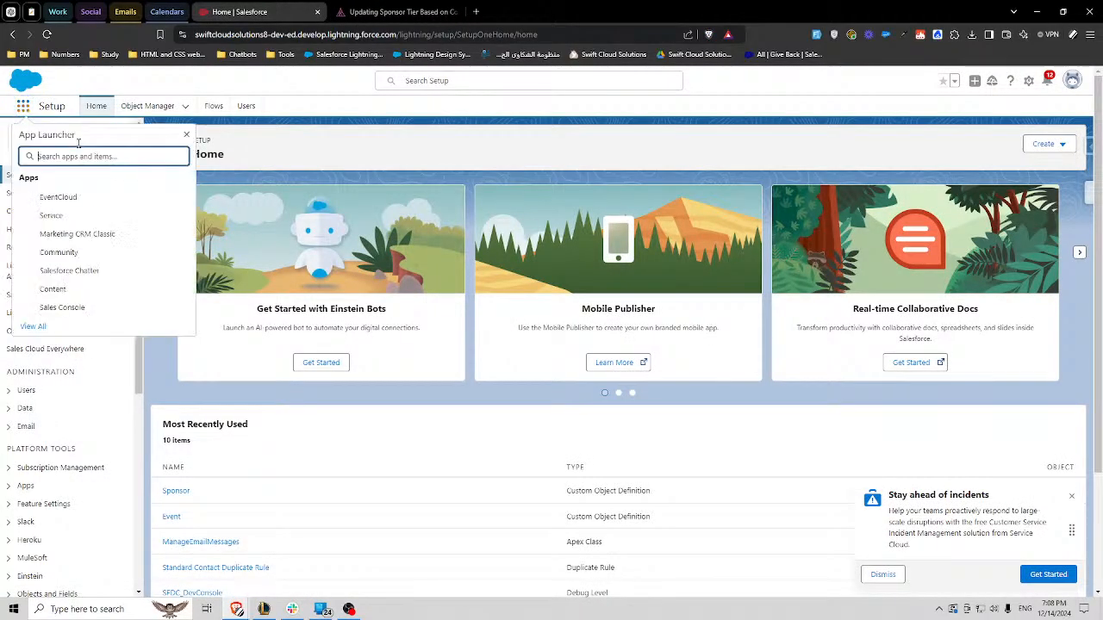
{"action": "left_click", "coordinate": [58, 198]}
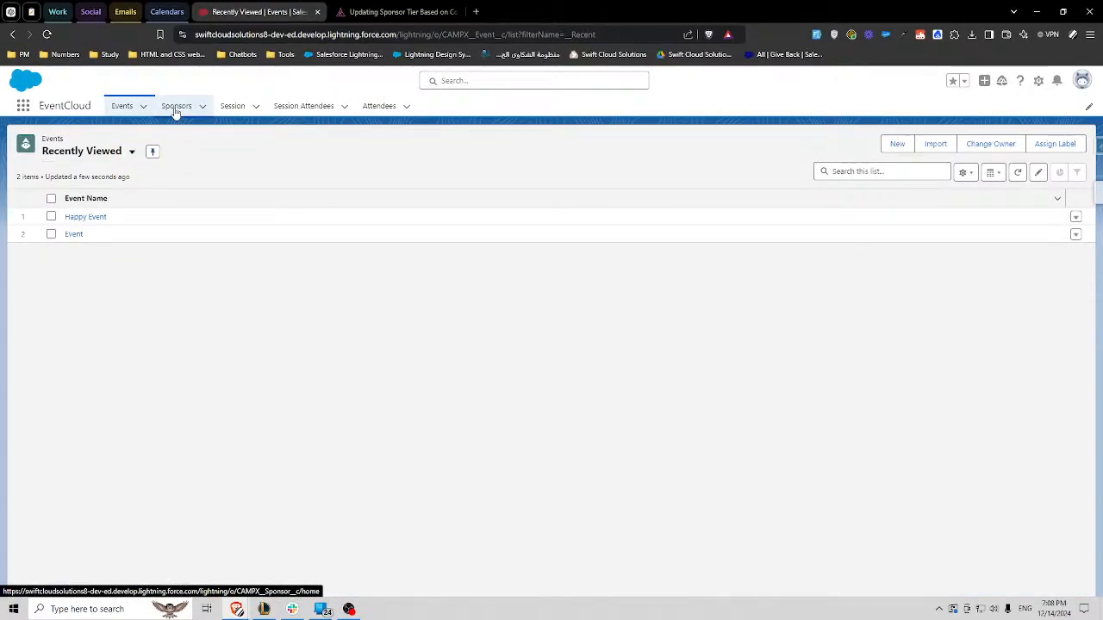
{"action": "left_click", "coordinate": [176, 110]}
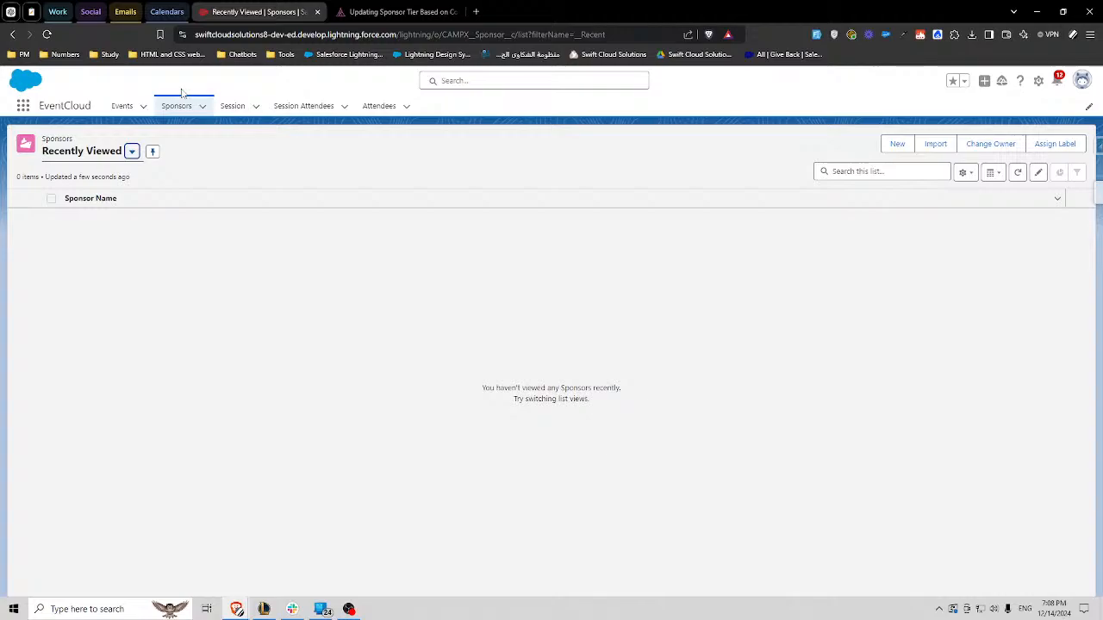
- Start a new Sponsor record and examine the Tier field's picklist options and help text
{"action": "left_click", "coordinate": [899, 144]}
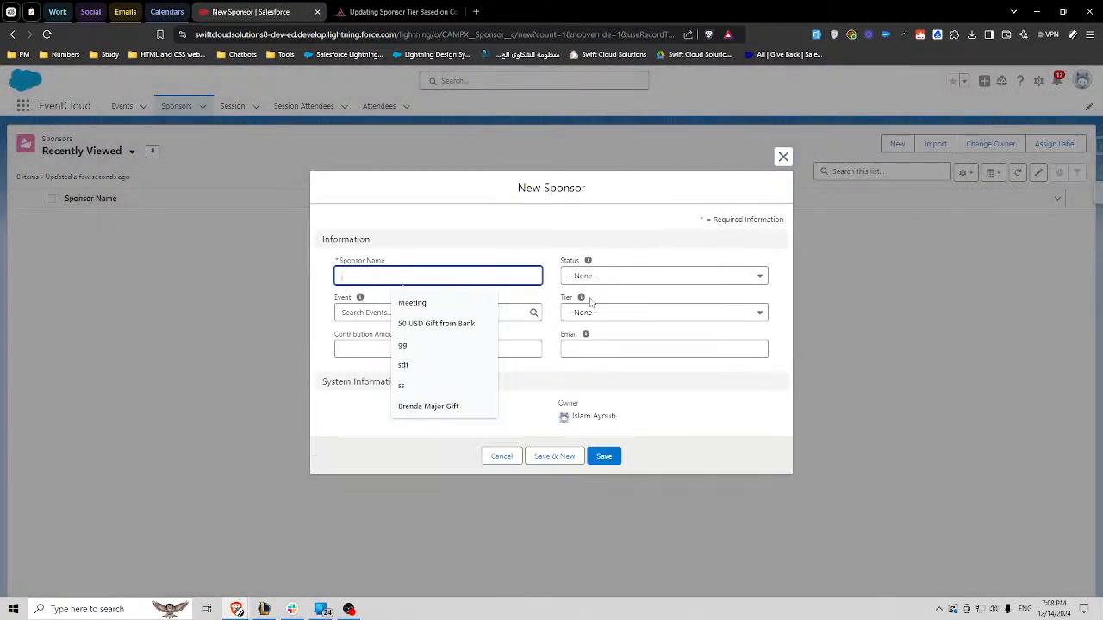
{"action": "left_click", "coordinate": [557, 280]}
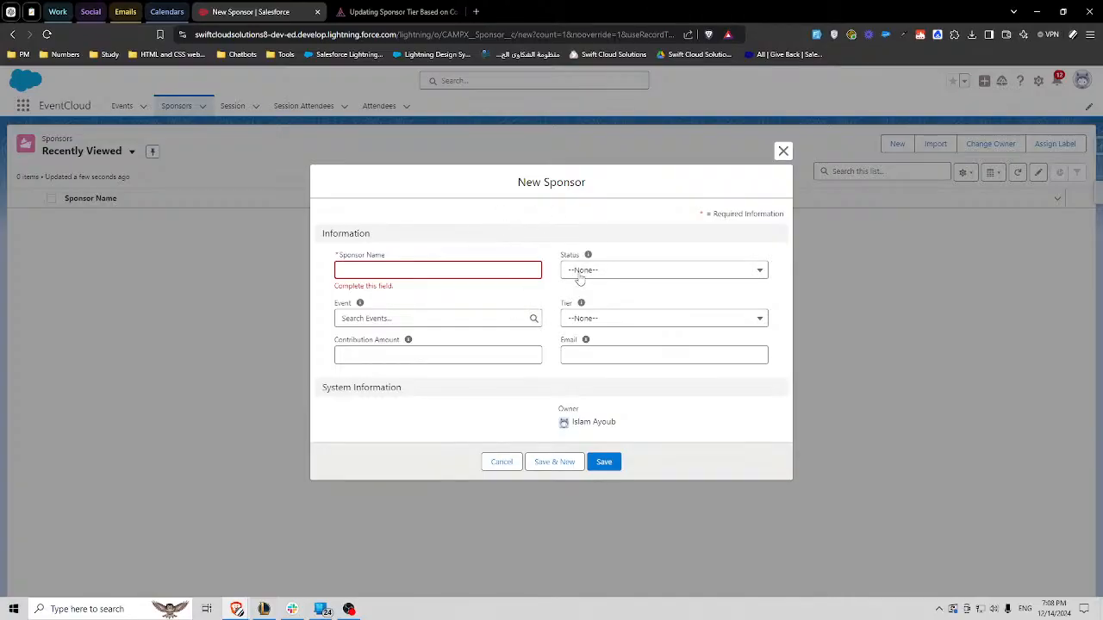
{"action": "left_click", "coordinate": [591, 322]}
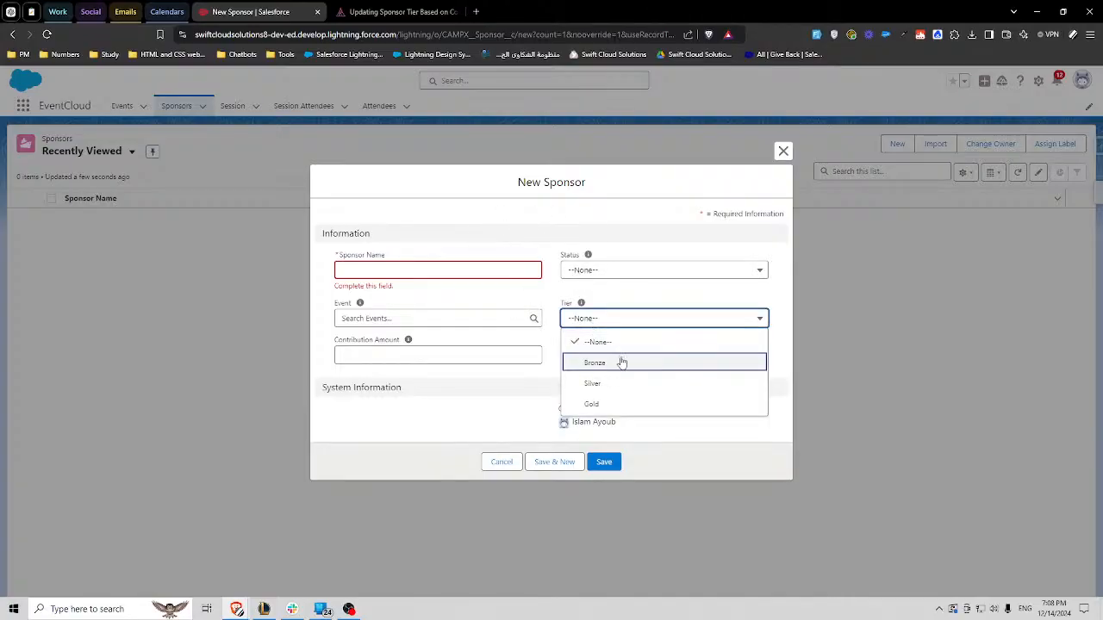
{"action": "mouse_move", "coordinate": [581, 304]}
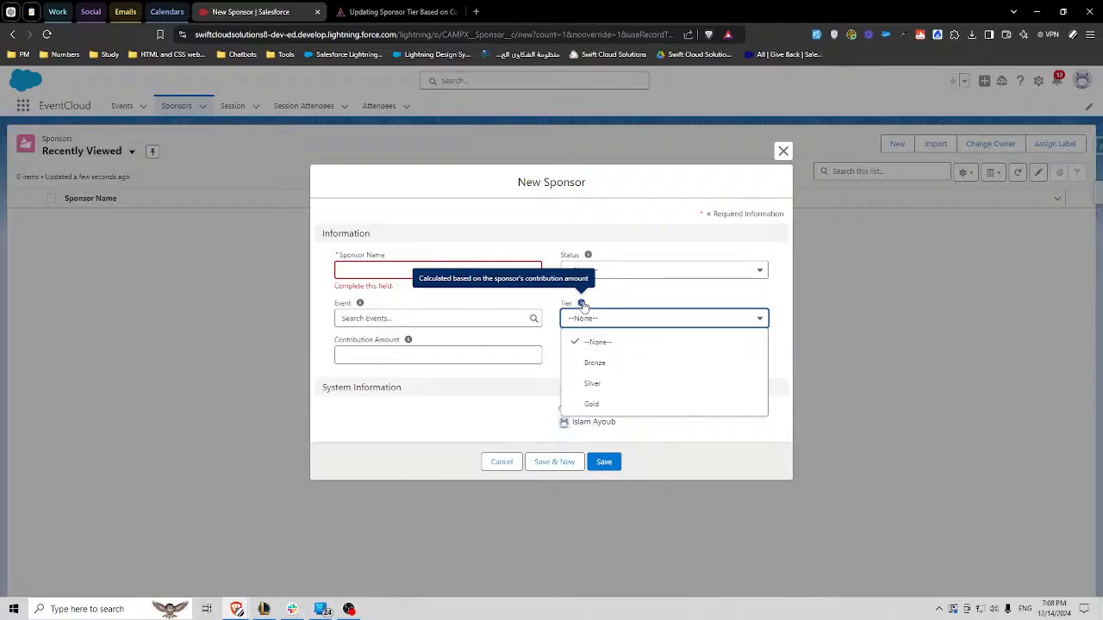
- Examine the Contribution Amount field and its help text on the new Sponsor form
{"action": "left_click", "coordinate": [374, 351]}
{"action": "mouse_move", "coordinate": [410, 343]}
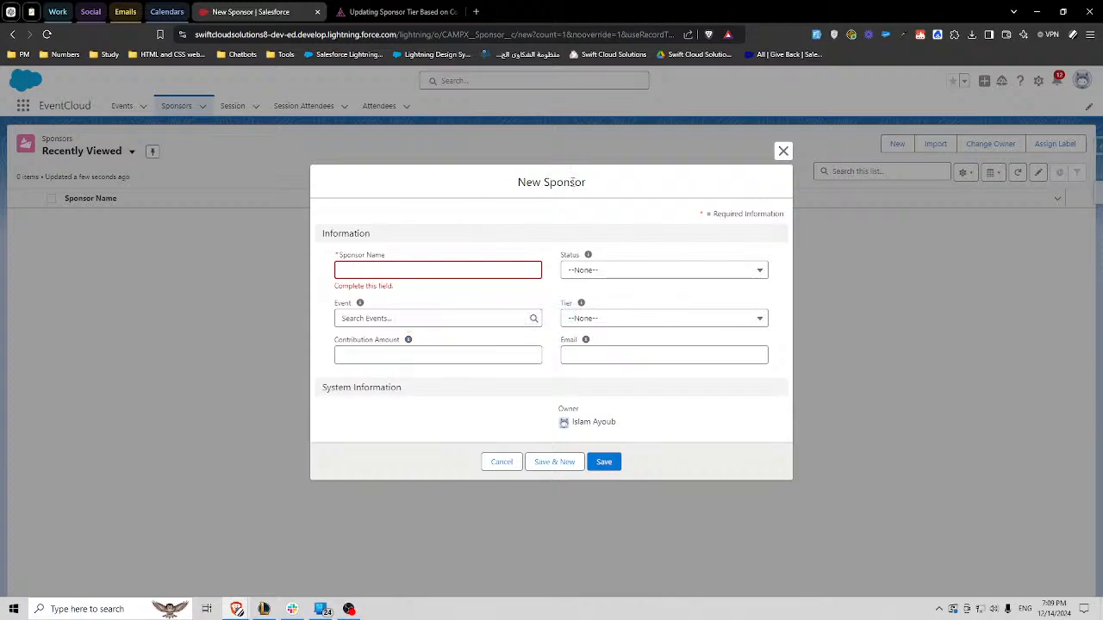
{"action": "double_click", "coordinate": [564, 182]}
{"action": "triple_click", "coordinate": [366, 342]}
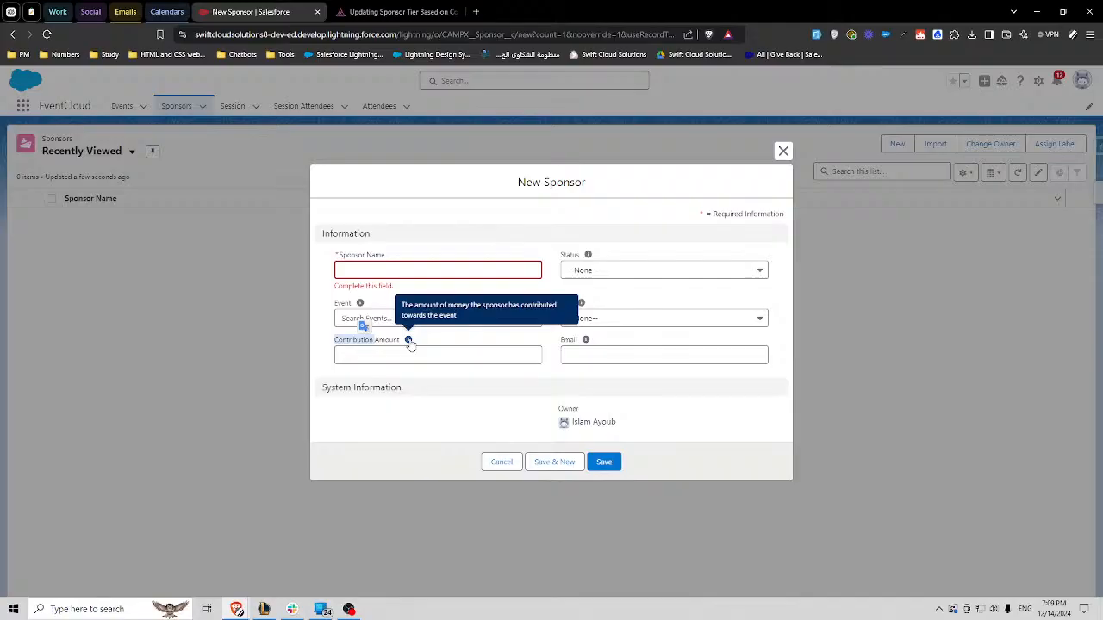
{"action": "left_click", "coordinate": [431, 340]}
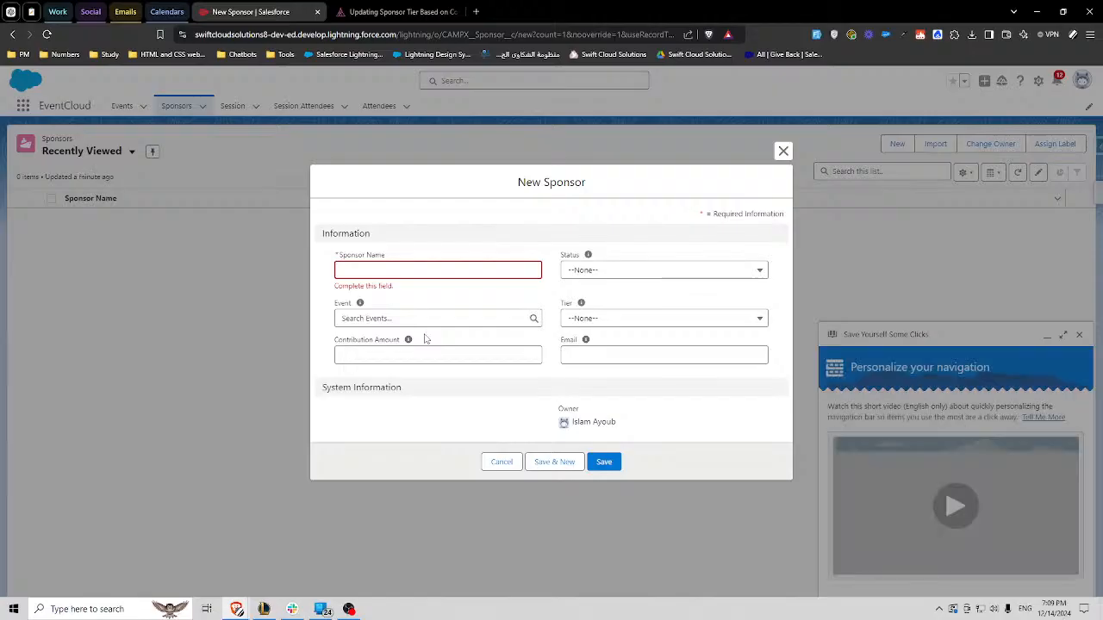
- Review the Contribution Amount field and the Tier picklist options on the new Sponsor form
{"action": "mouse_move", "coordinate": [410, 344]}
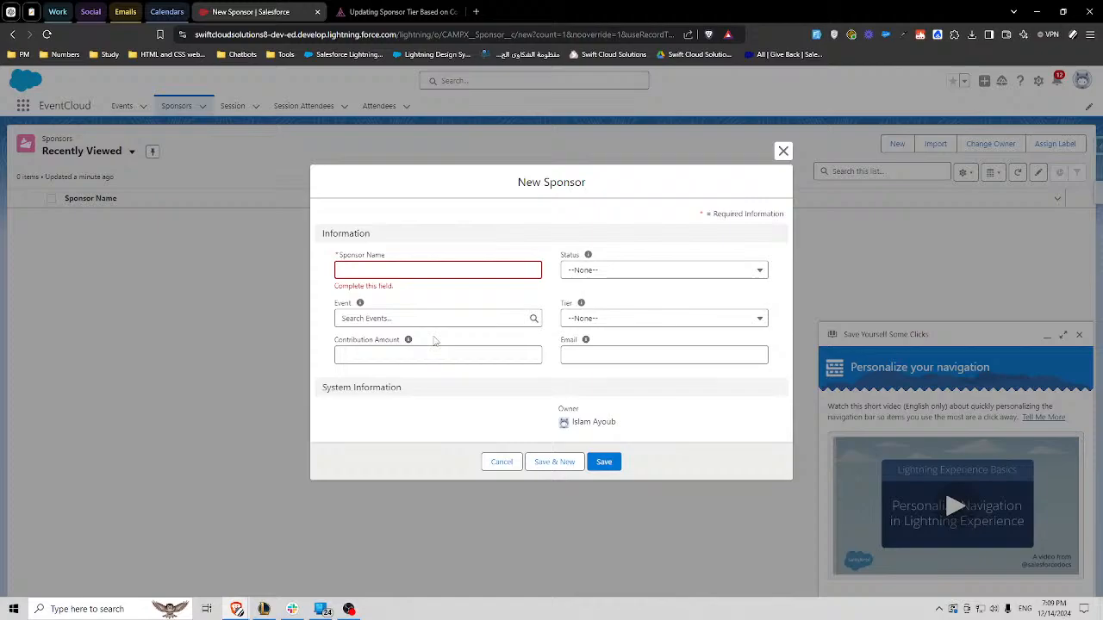
{"action": "left_click", "coordinate": [395, 342]}
{"action": "left_click_drag", "start_coordinate": [400, 341], "coordinate": [335, 343]}
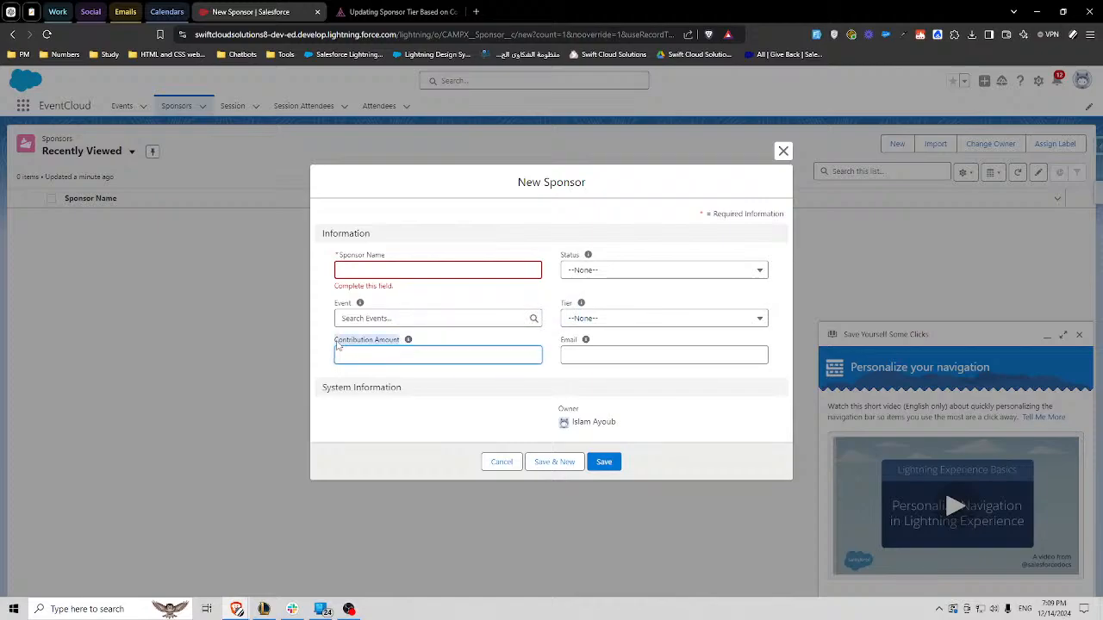
{"action": "left_click", "coordinate": [444, 340]}
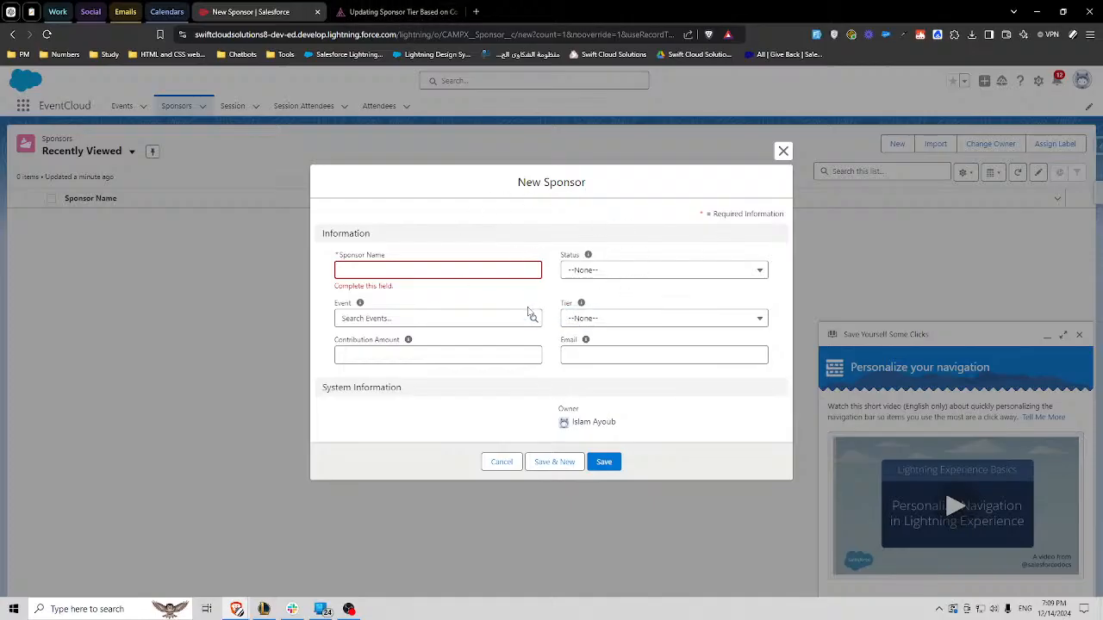
{"action": "left_click", "coordinate": [383, 354]}
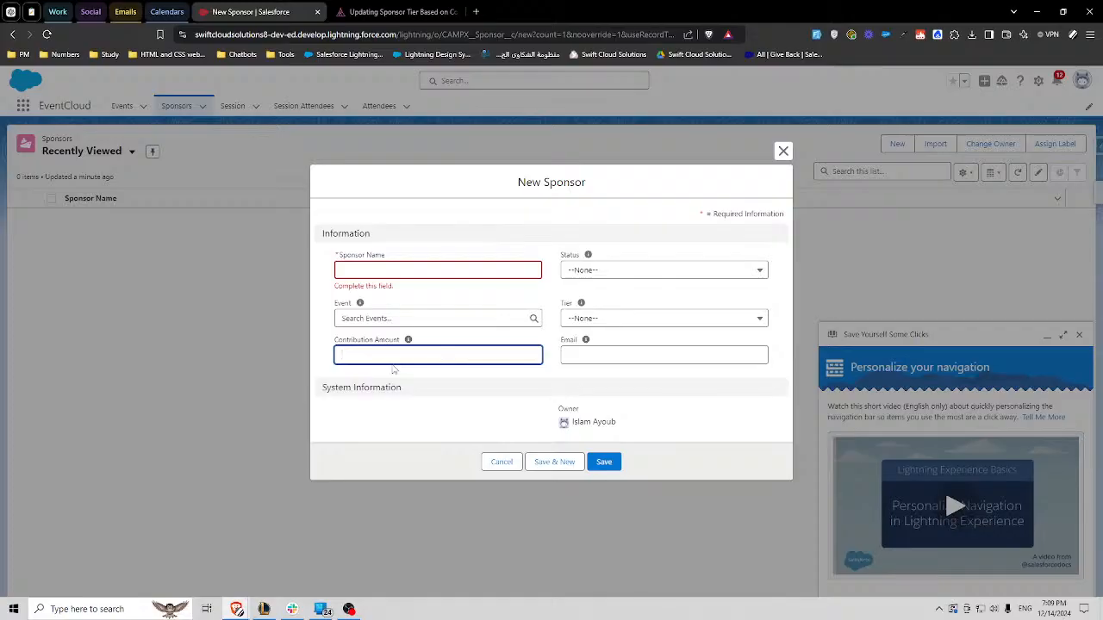
{"action": "left_click", "coordinate": [575, 320]}
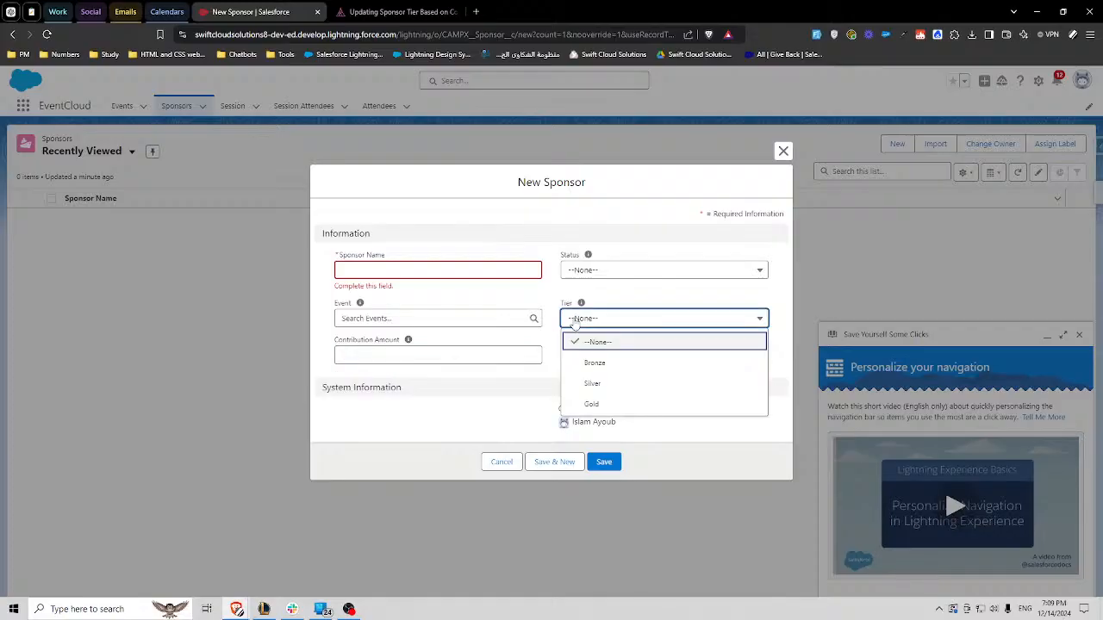
{"action": "left_click", "coordinate": [545, 298]}
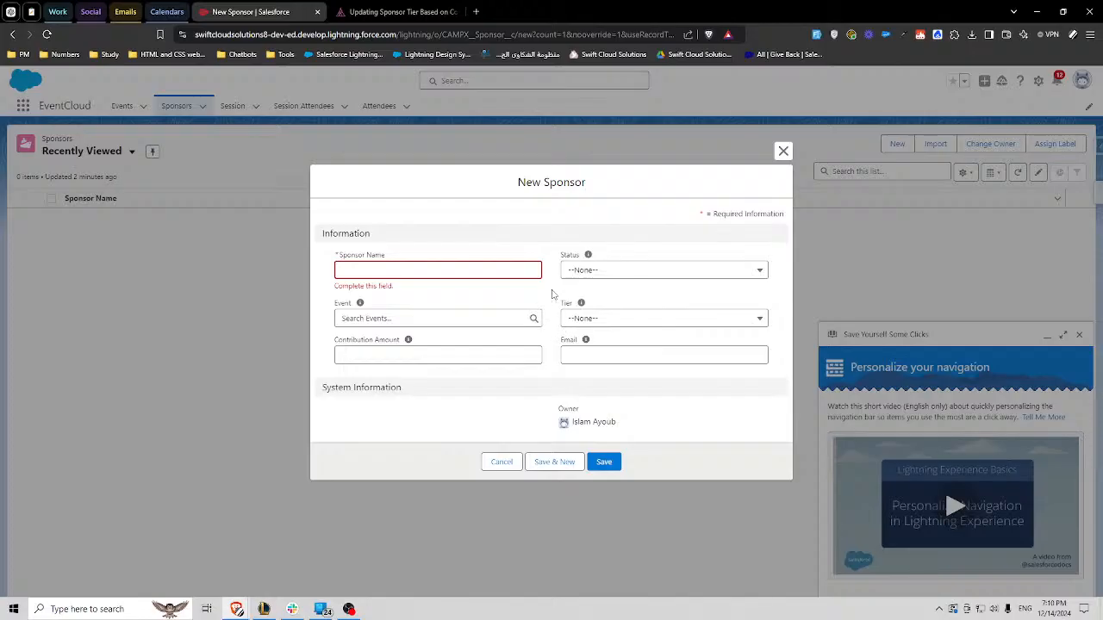
- Compare the Camp Apex challenge title with the Contribution Amount field on the new Sponsor form in Salesforce
{"action": "left_click", "coordinate": [397, 11]}
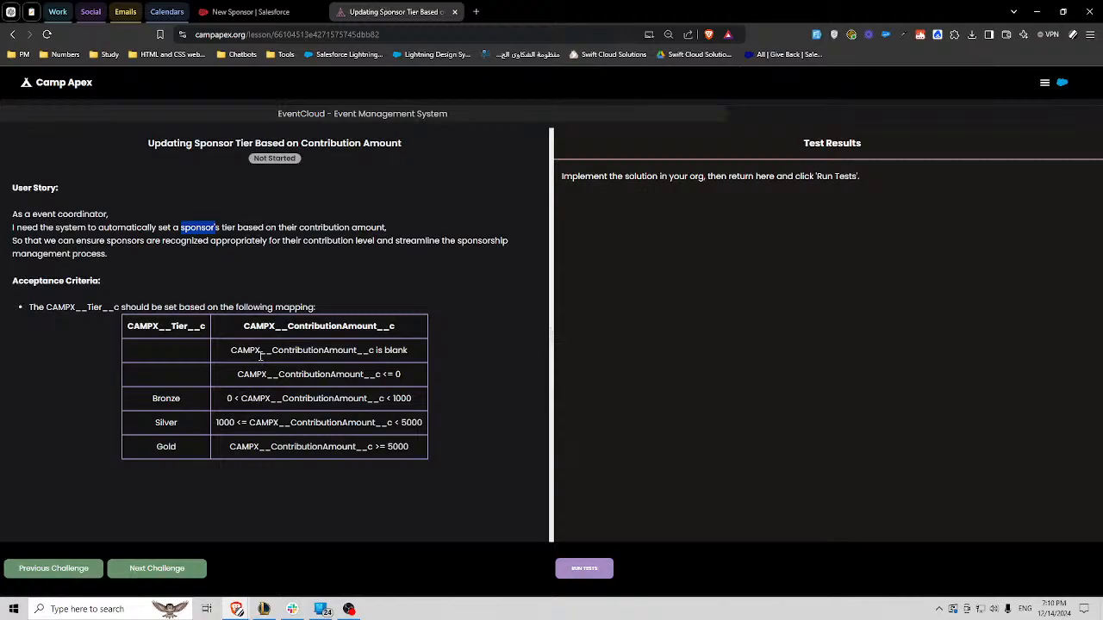
{"action": "left_click_drag", "start_coordinate": [151, 144], "coordinate": [309, 145]}
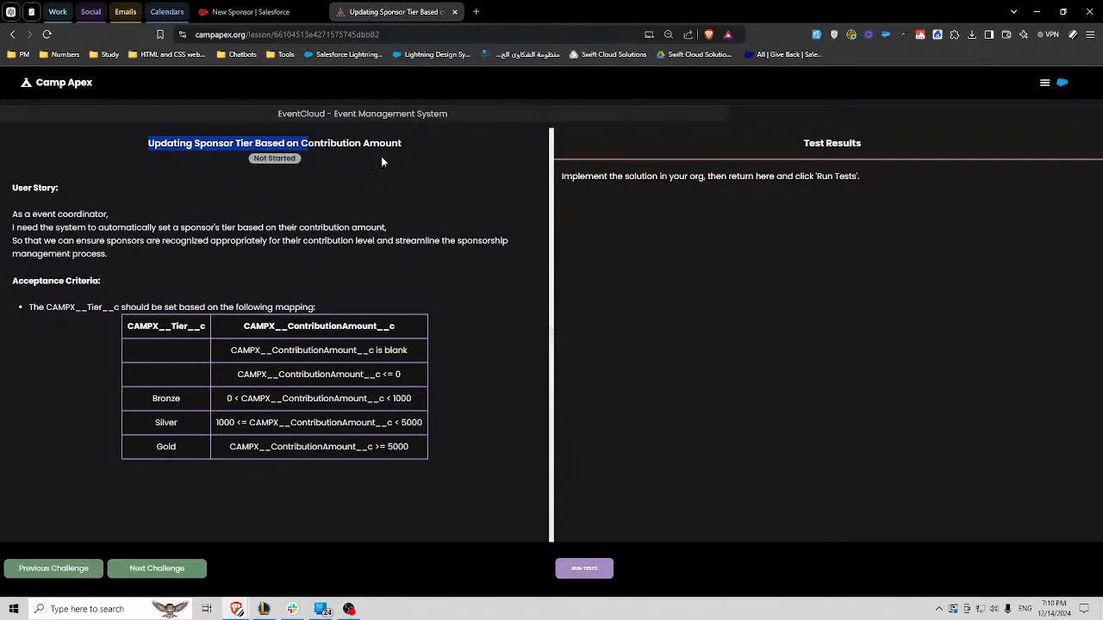
{"action": "left_click", "coordinate": [617, 213]}
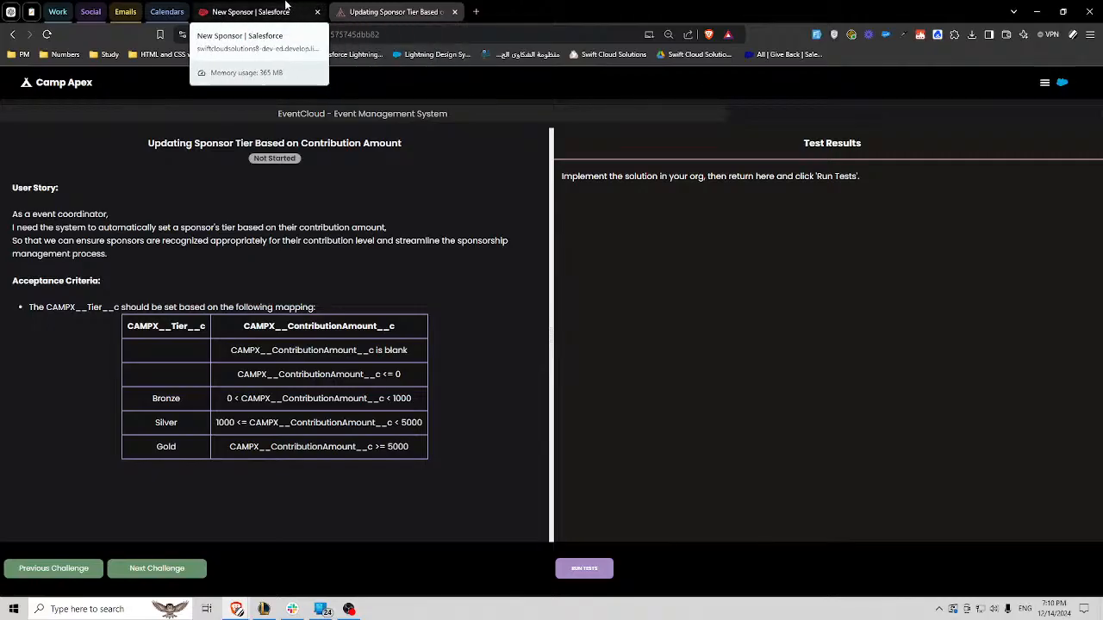
{"action": "left_click", "coordinate": [287, 6]}
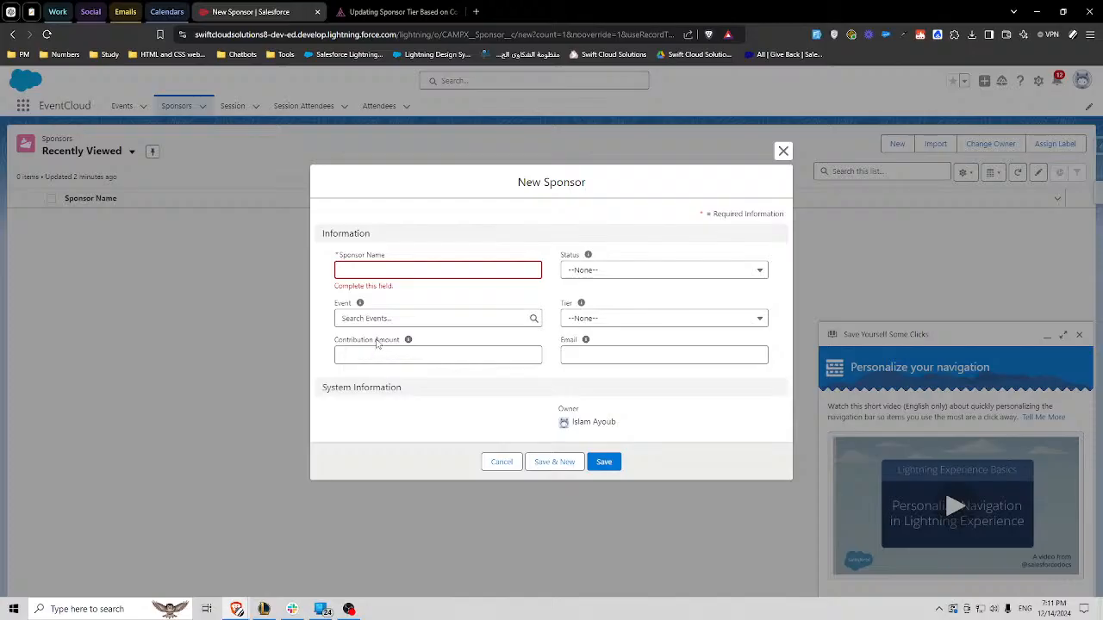
{"action": "left_click_drag", "start_coordinate": [374, 340], "coordinate": [400, 341]}
{"action": "left_click_drag", "start_coordinate": [543, 183], "coordinate": [603, 186]}
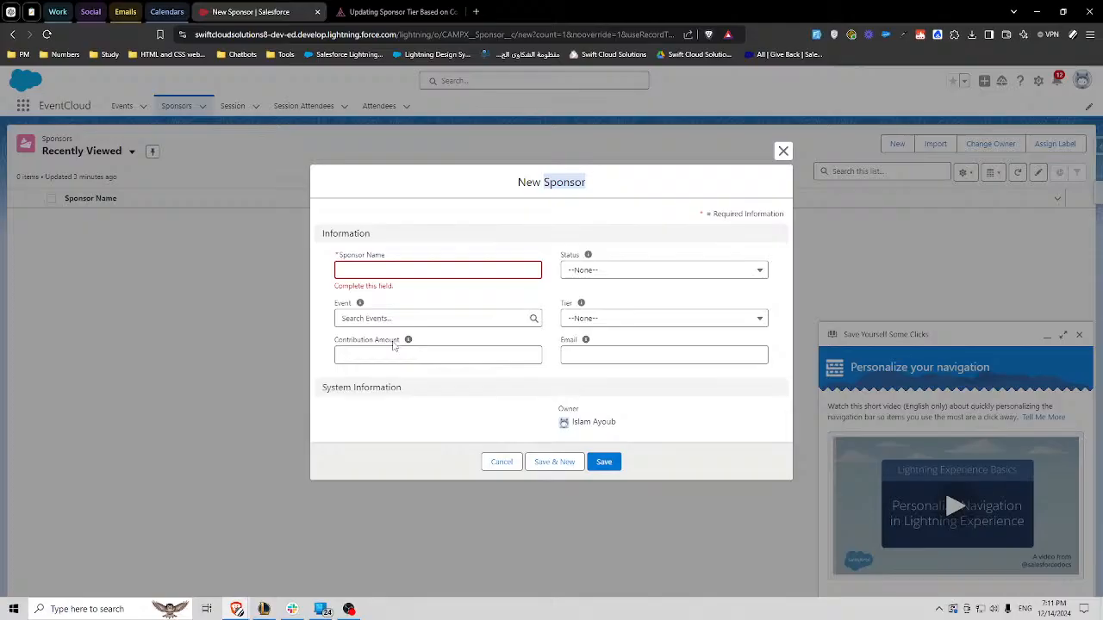
- In Camp Apex, browse from the home page to the EventCloud project and reopen the Updating Sponsor Tier Based on Contribution Amount challenge
{"action": "left_click", "coordinate": [398, 11]}
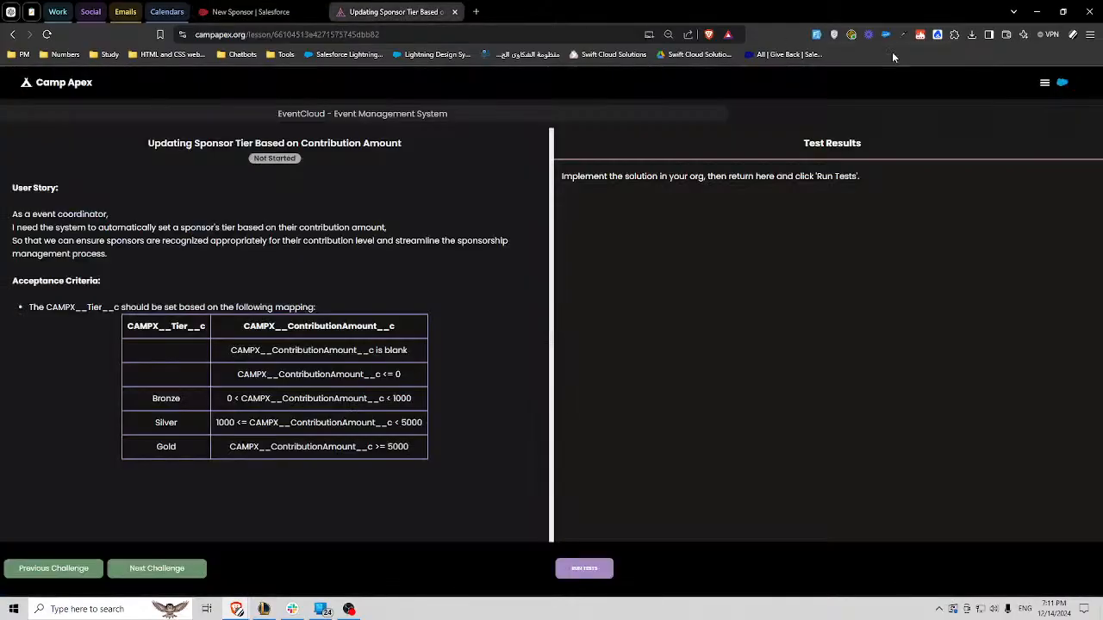
{"action": "left_click", "coordinate": [32, 85]}
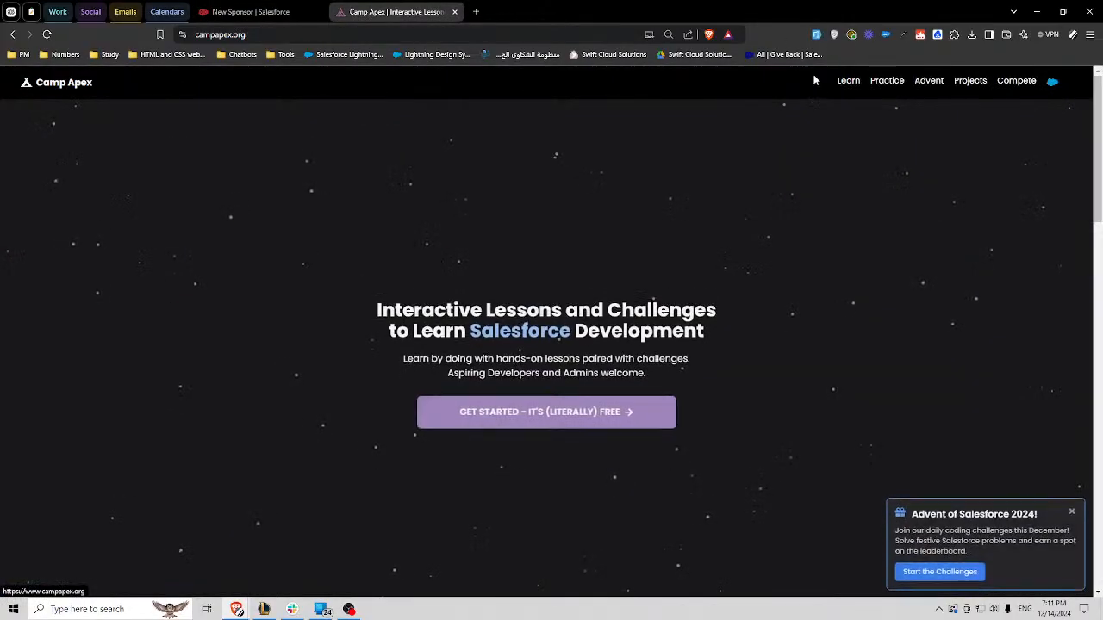
{"action": "left_click", "coordinate": [960, 84]}
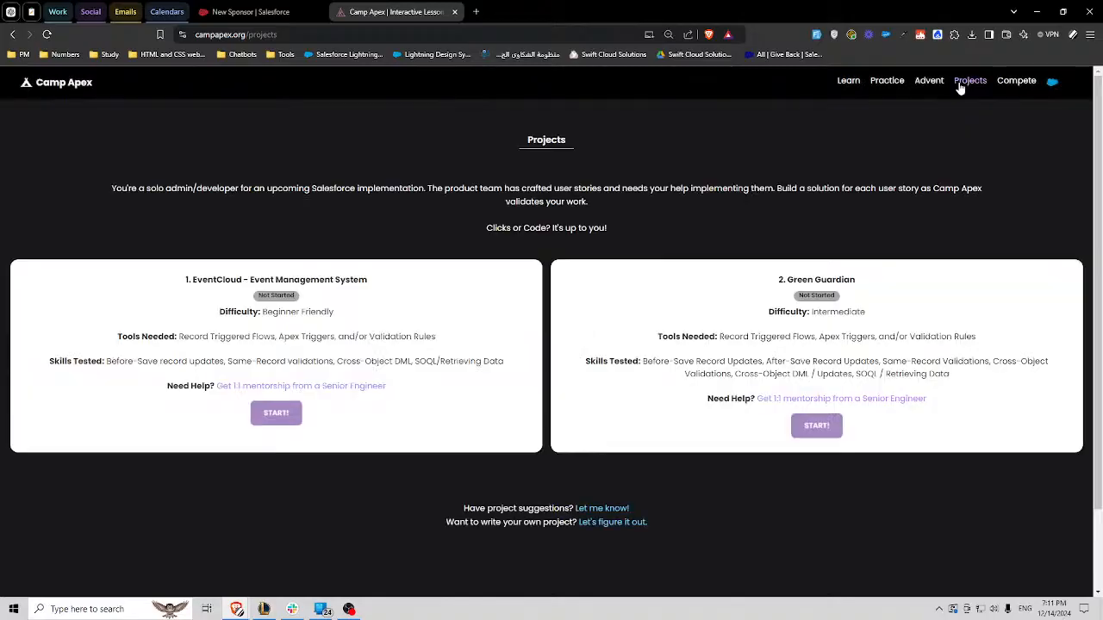
{"action": "left_click", "coordinate": [276, 413]}
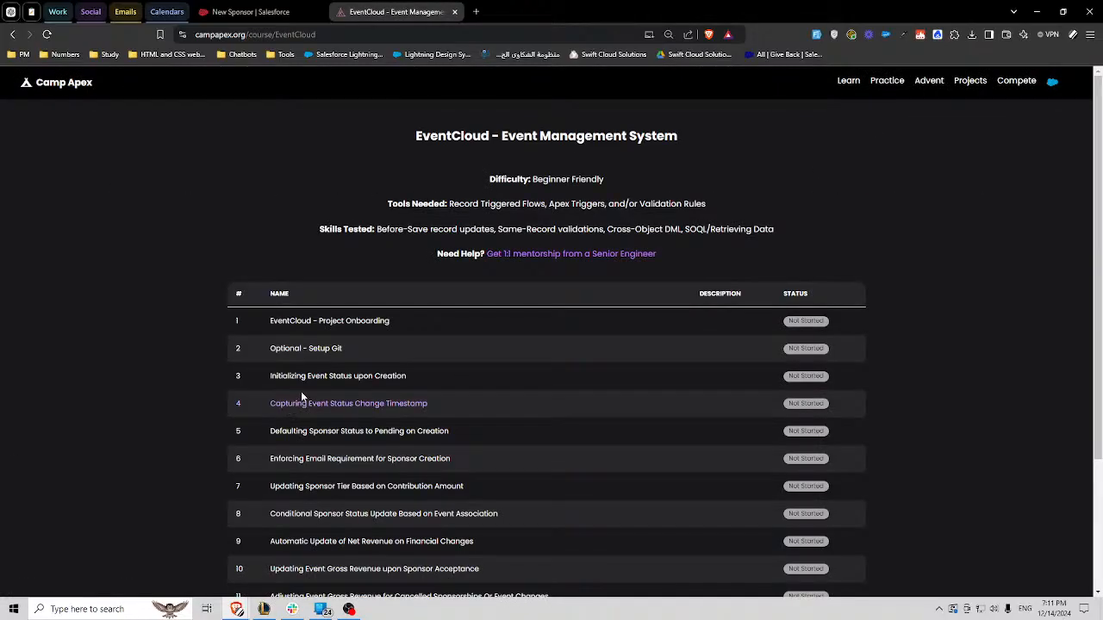
{"action": "scroll", "coordinate": [332, 376], "scroll_direction": "down", "scroll_amount": 1}
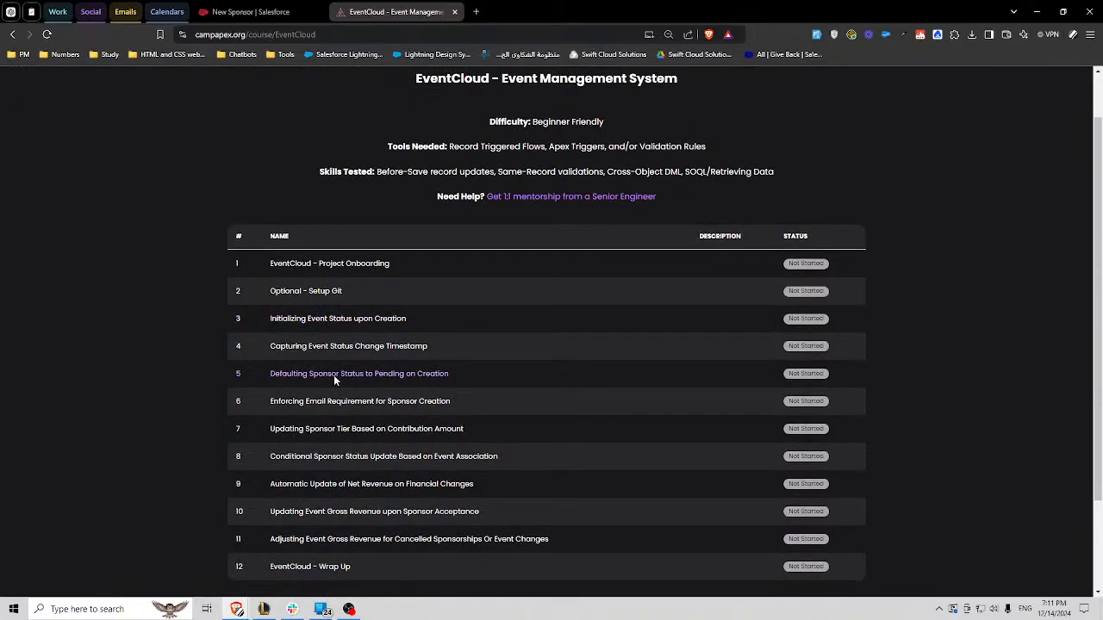
{"action": "key", "text": "ctrl+f"}
{"action": "type", "text": "tier"}
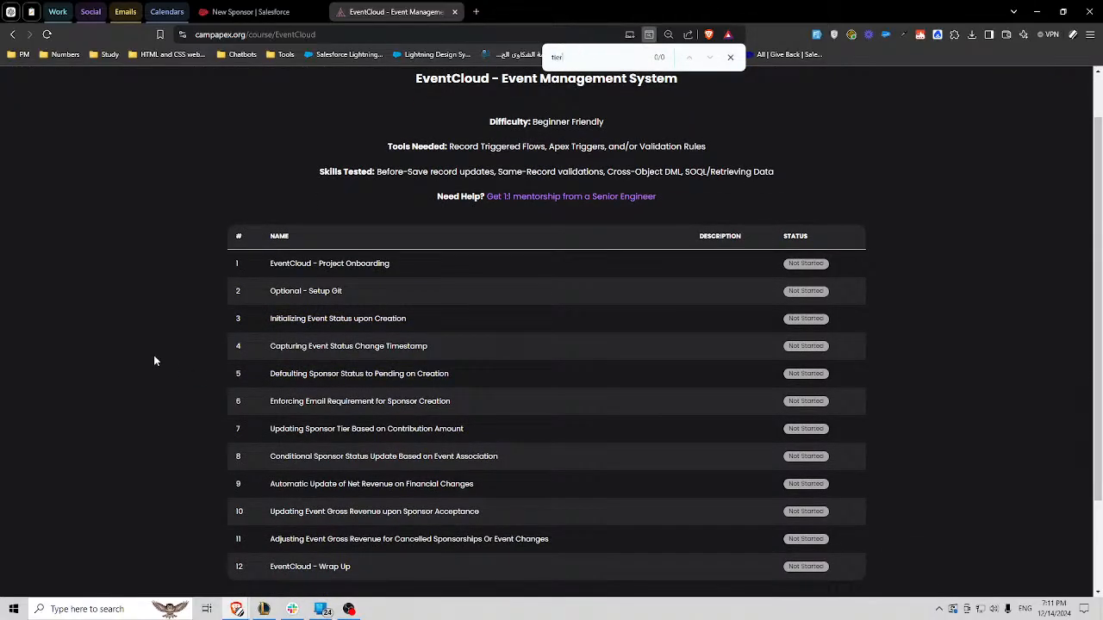
{"action": "left_click", "coordinate": [332, 430]}
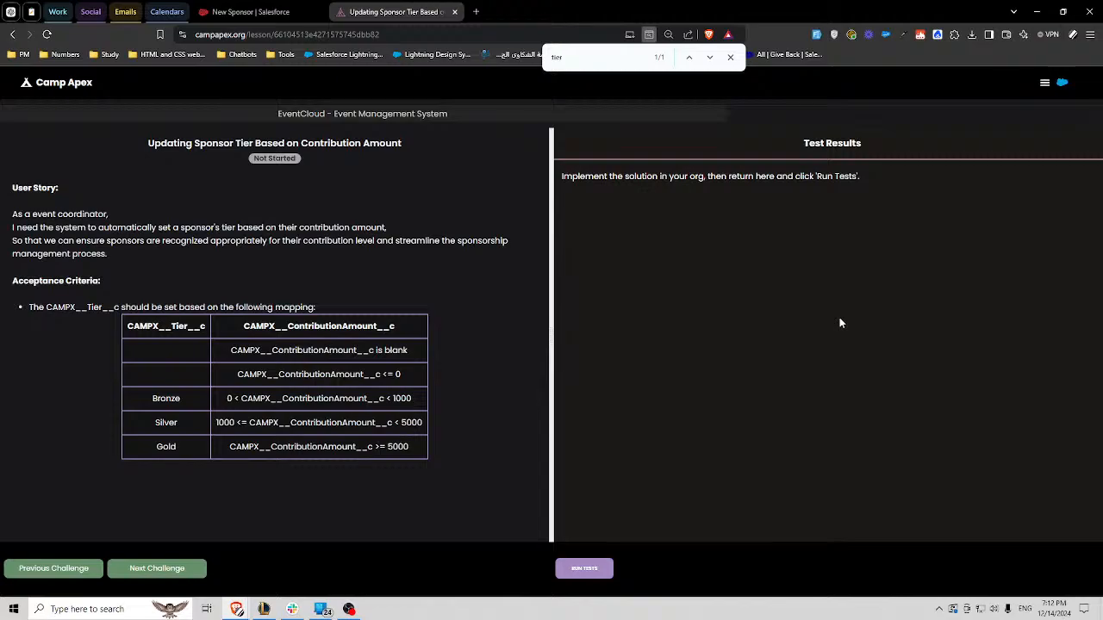
- Return to the new Sponsor form in Salesforce and check the available Tier values
{"action": "left_click", "coordinate": [258, 12]}
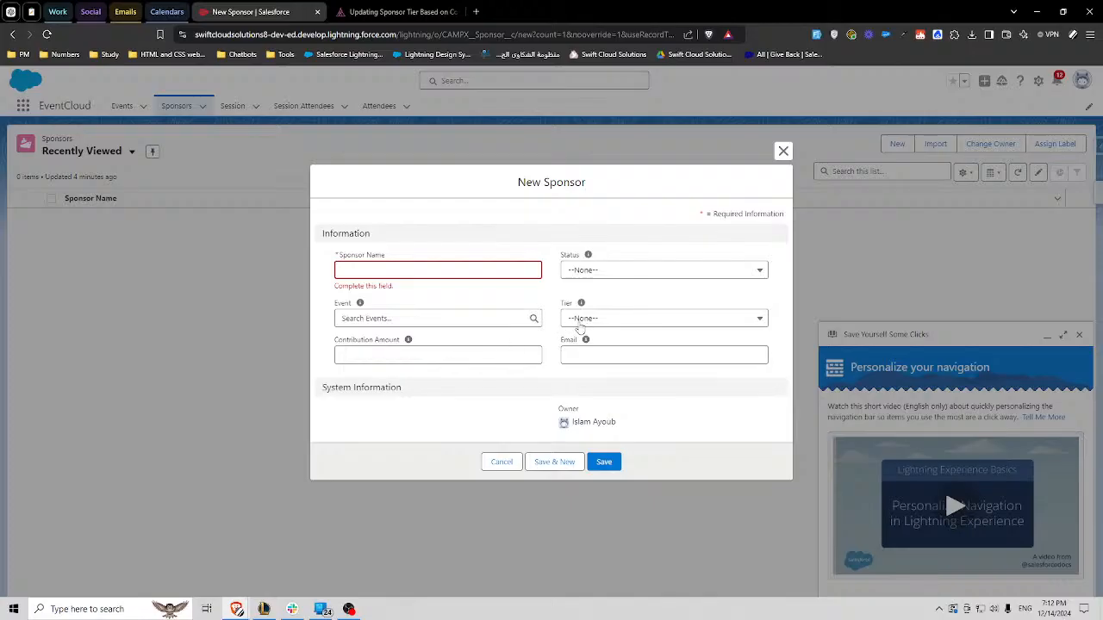
{"action": "left_click", "coordinate": [575, 321]}
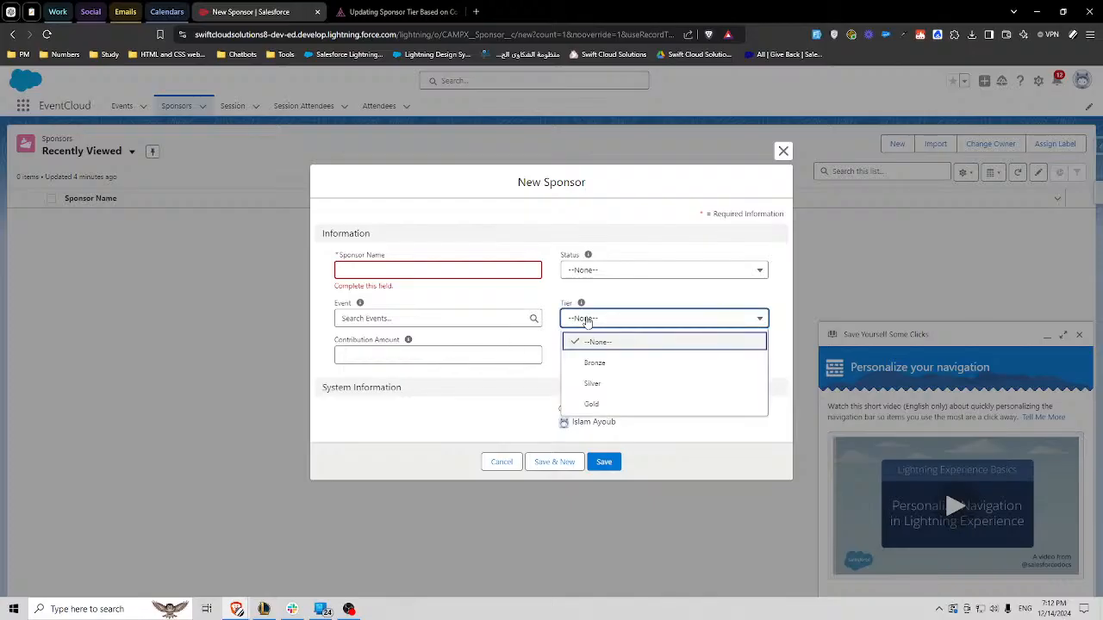
{"action": "left_click", "coordinate": [552, 320]}
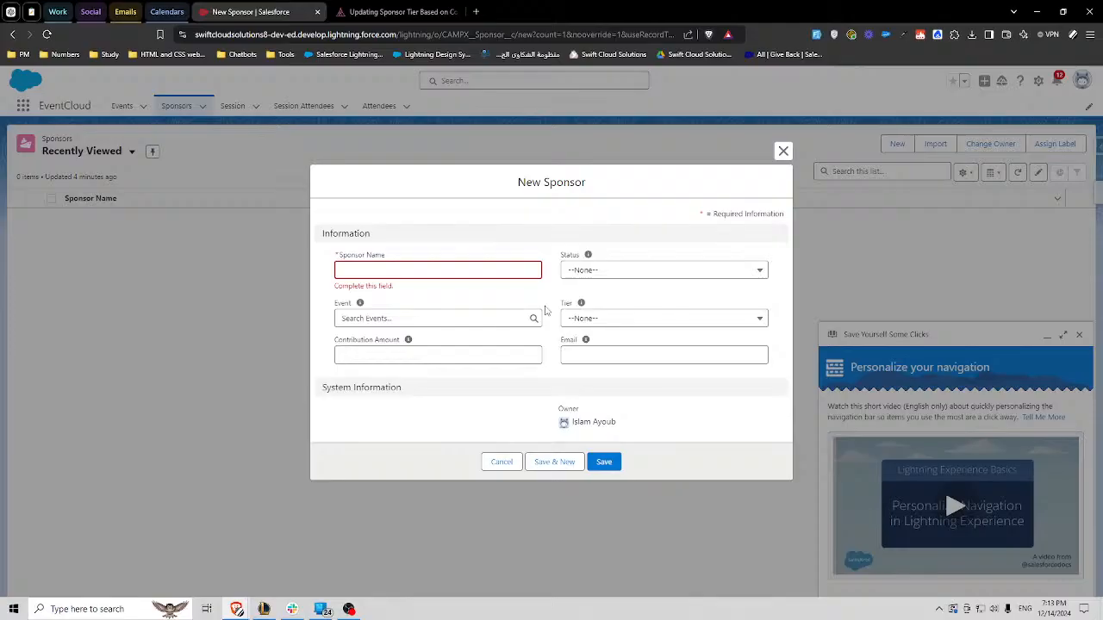
- Reread the Camp Apex acceptance criteria for a blank contribution amount and the Bronze and Silver tiers
{"action": "left_click", "coordinate": [397, 11]}
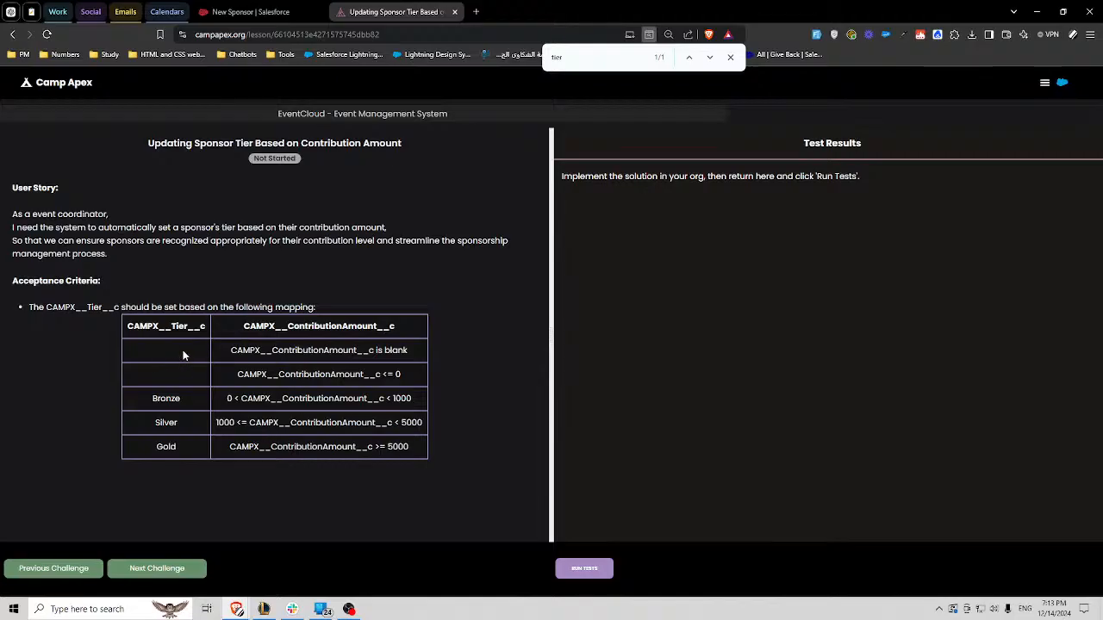
{"action": "left_click_drag", "start_coordinate": [313, 349], "coordinate": [353, 350]}
{"action": "left_click", "coordinate": [358, 351]}
{"action": "double_click", "coordinate": [166, 398]}
{"action": "left_click", "coordinate": [277, 422]}
- Discard the new Sponsor form in Salesforce, dismiss the navigation prompt, and open the Sponsor object's setup in Object Manager
{"action": "left_click", "coordinate": [250, 11]}
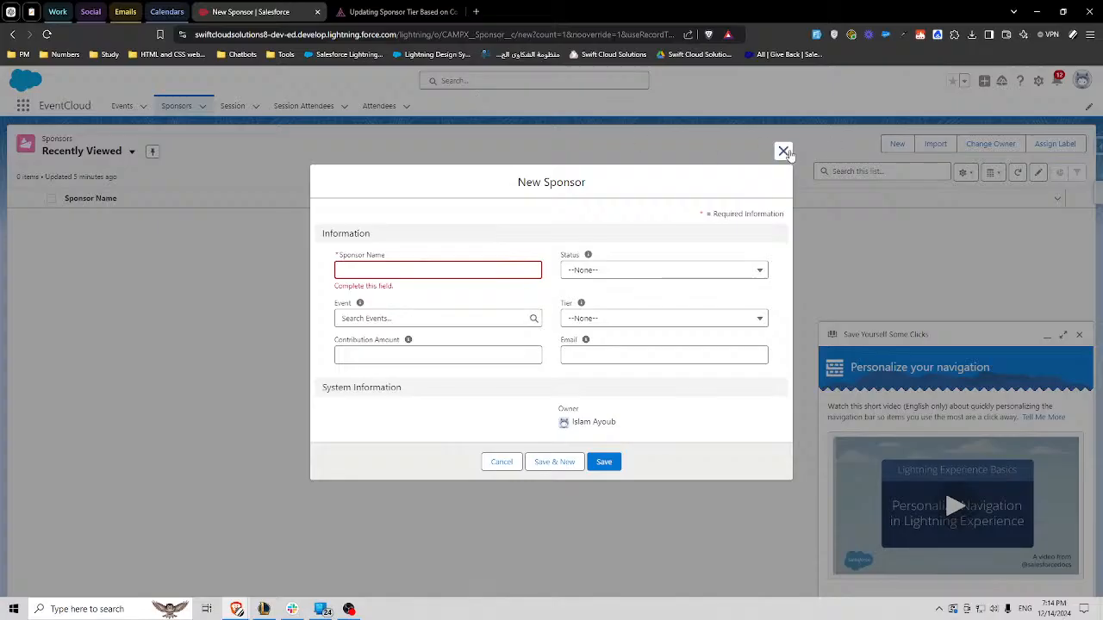
{"action": "left_click", "coordinate": [783, 152]}
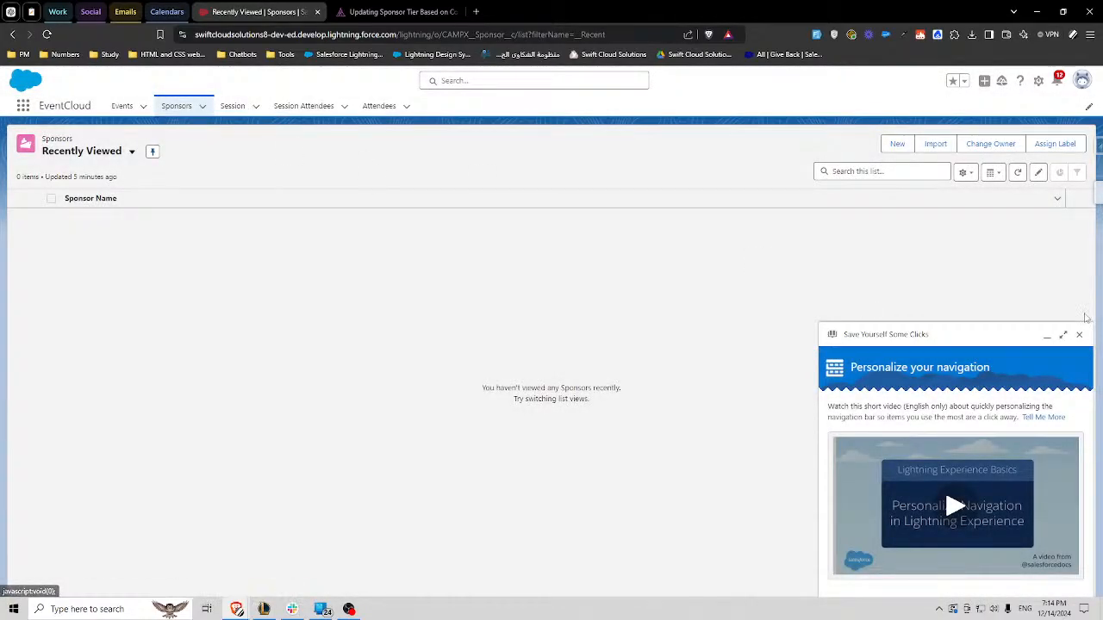
{"action": "left_click", "coordinate": [1079, 336]}
{"action": "left_click", "coordinate": [1038, 80]}
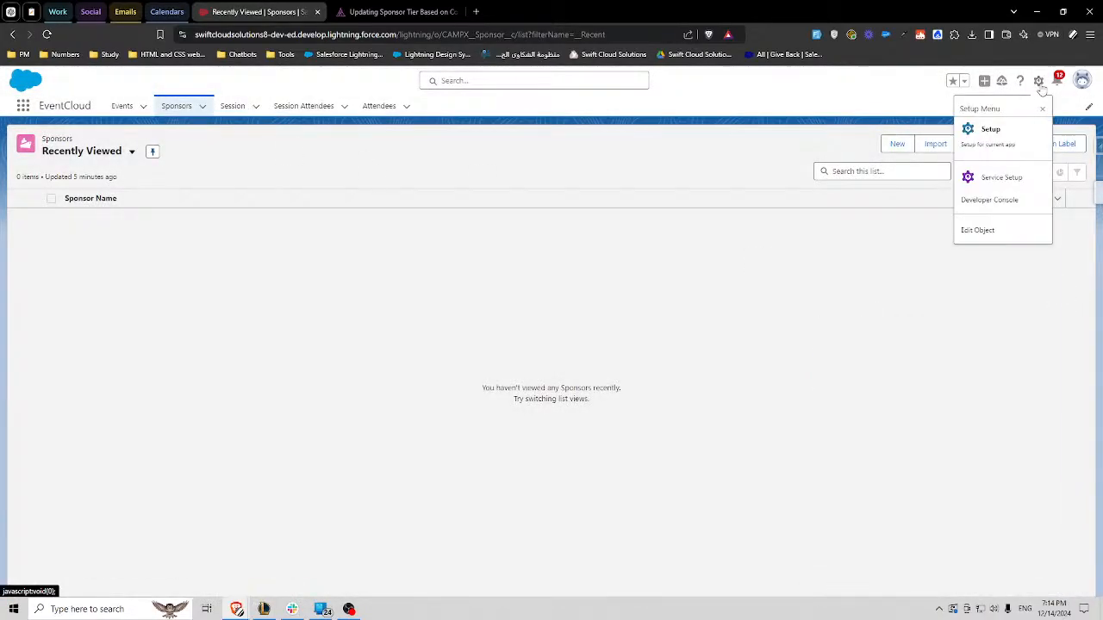
{"action": "left_click", "coordinate": [986, 237]}
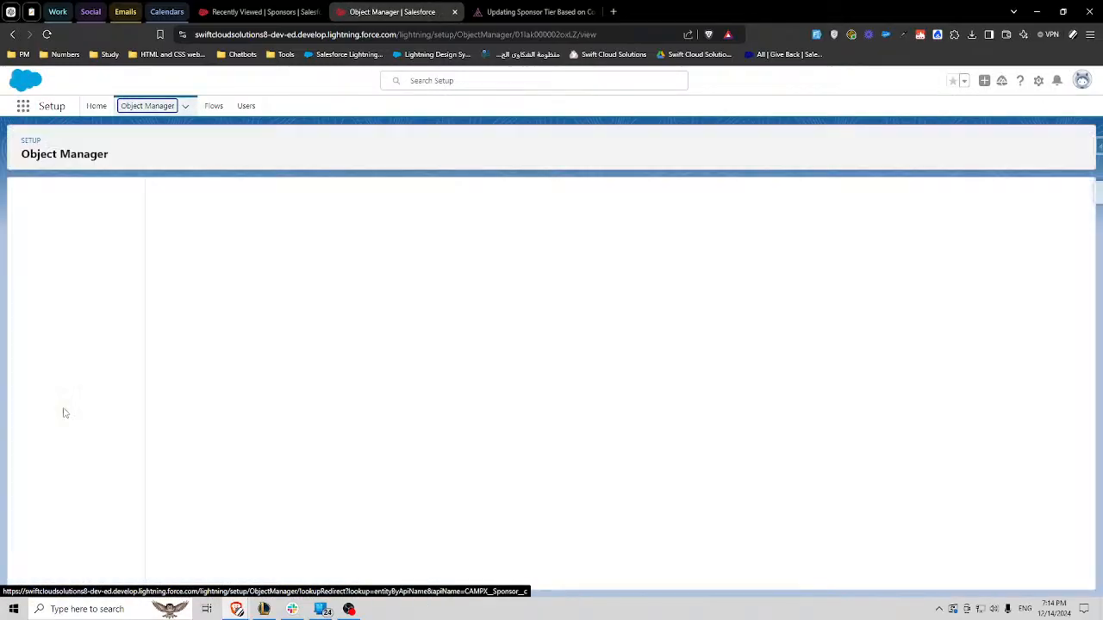
- Create a new record-triggered flow from the Sponsor object's Flow Triggers
{"action": "scroll", "coordinate": [77, 509], "scroll_direction": "down", "scroll_amount": 1}
{"action": "left_click", "coordinate": [77, 528]}
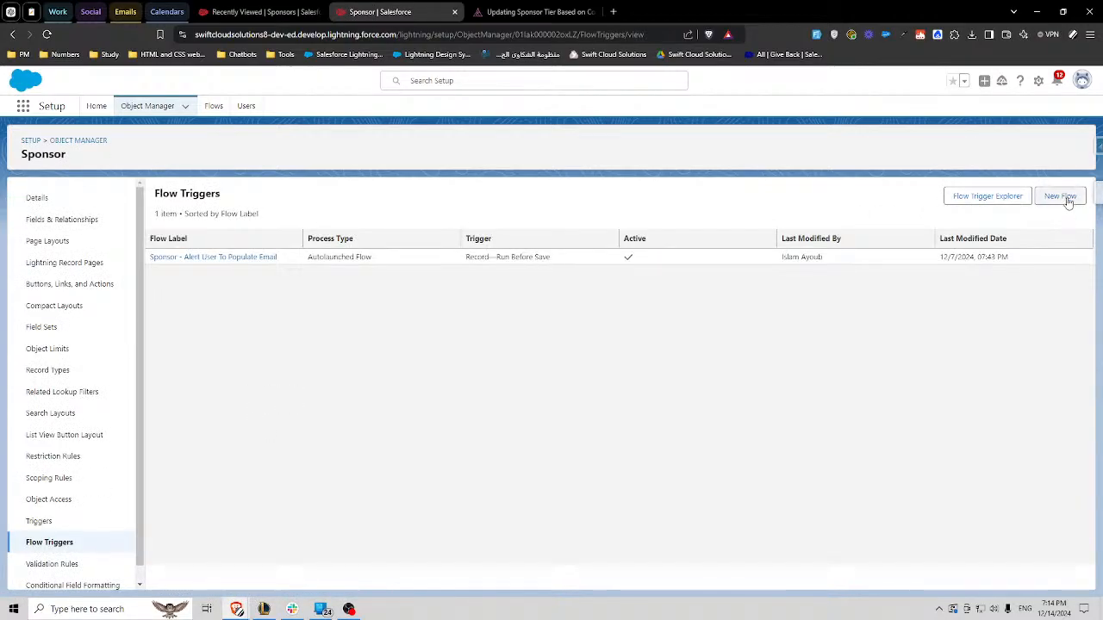
{"action": "left_click", "coordinate": [1067, 200]}
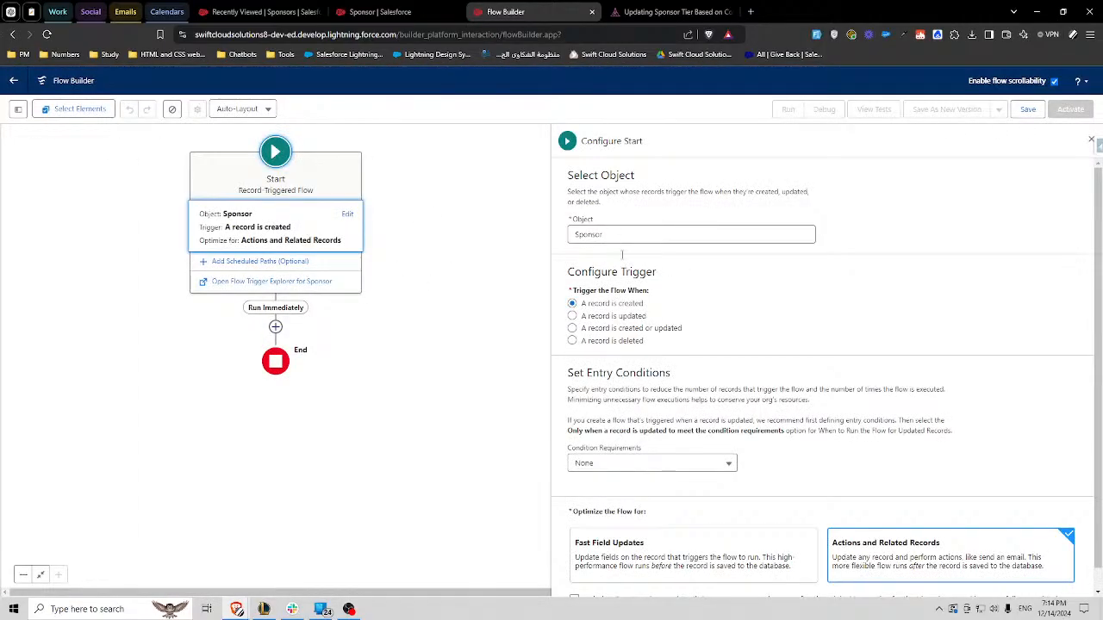
- Set the Sponsor flow to trigger when a record is created or updated
{"action": "left_click", "coordinate": [661, 330]}
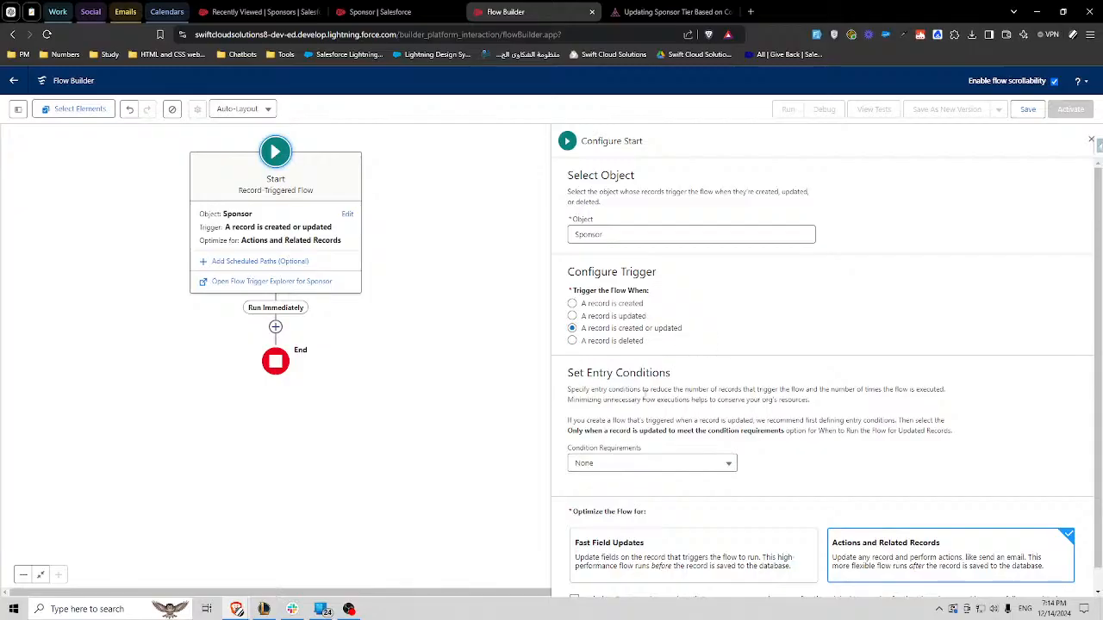
{"action": "mouse_move", "coordinate": [570, 372]}
{"action": "left_mouse_down"}
{"action": "mouse_move", "coordinate": [680, 389]}
{"action": "mouse_move", "coordinate": [567, 376]}
{"action": "left_mouse_up"}
{"action": "left_click", "coordinate": [663, 372]}
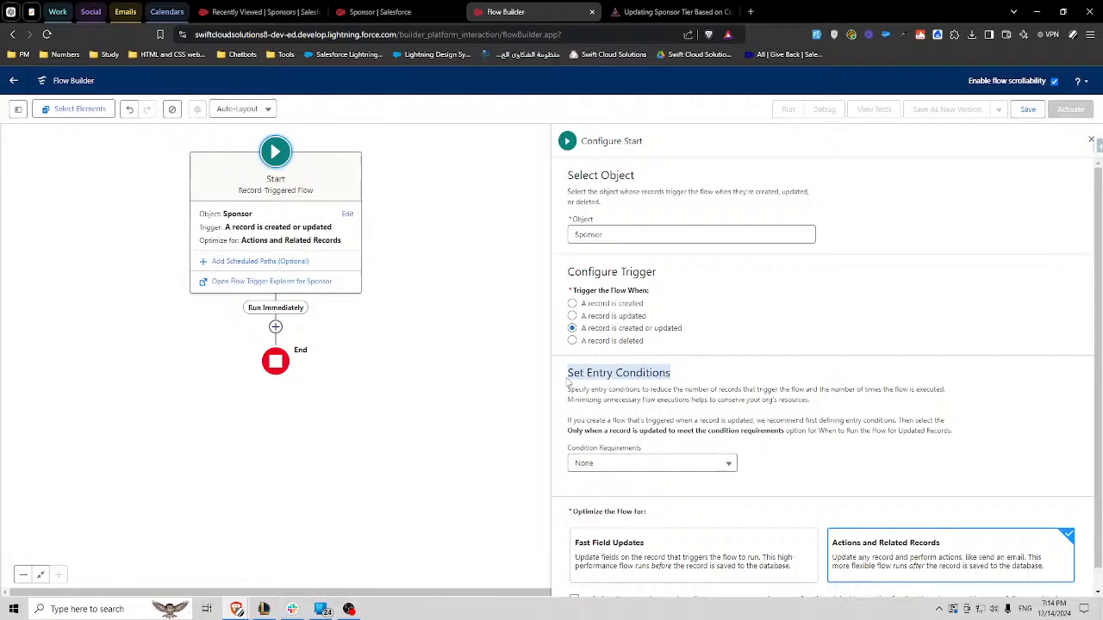
{"action": "left_click", "coordinate": [647, 372]}
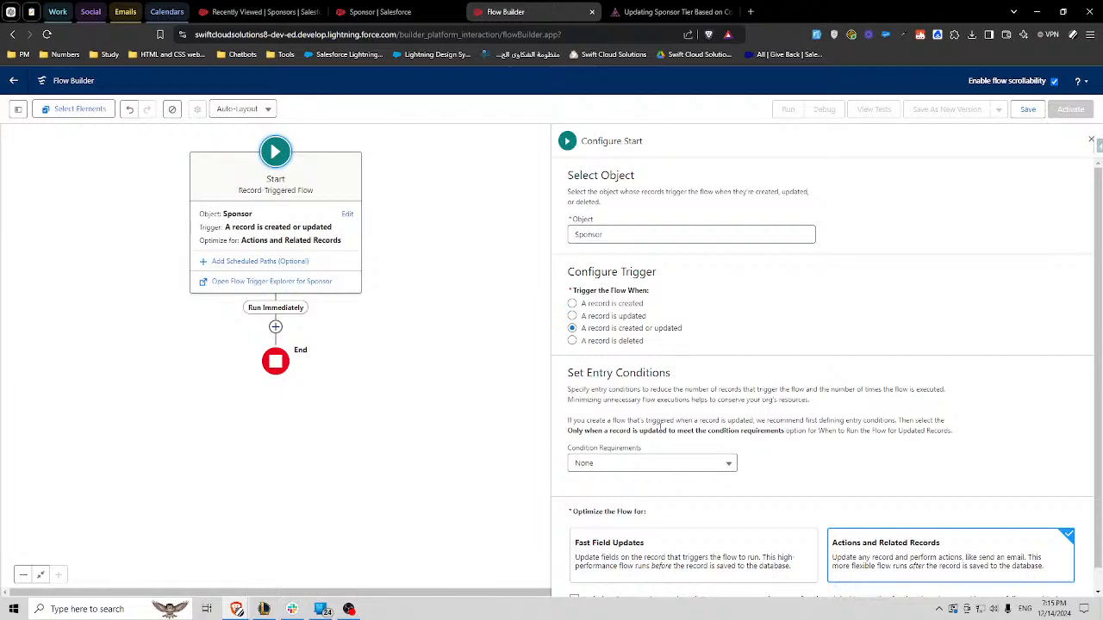
- Set the flow's entry condition requirements to All Conditions Are Met (AND)
{"action": "left_click", "coordinate": [644, 463]}
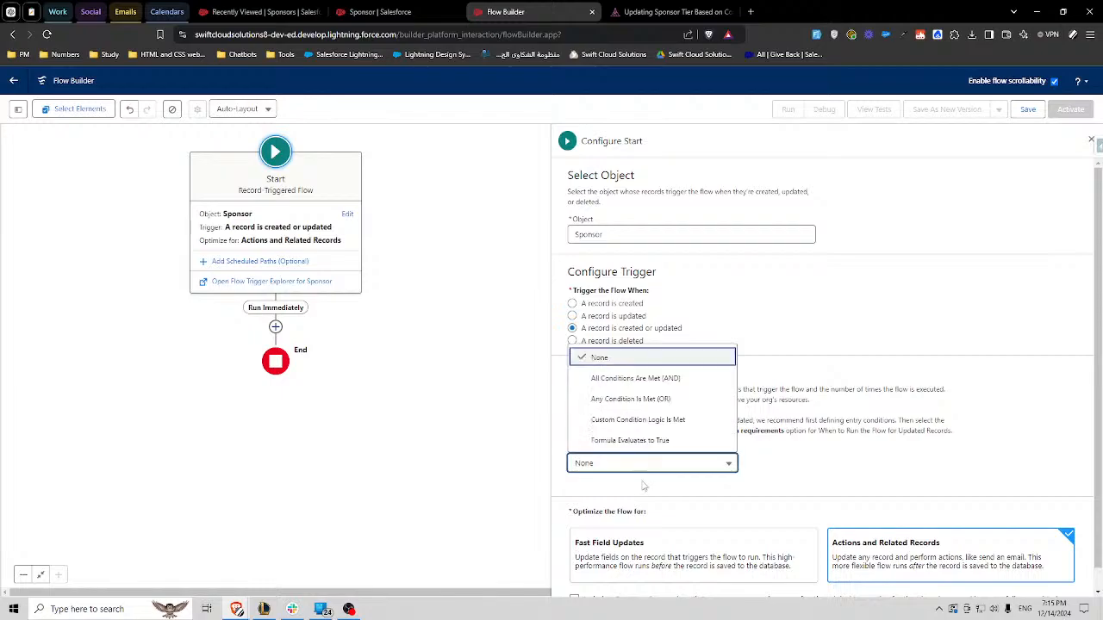
{"action": "left_click", "coordinate": [612, 378]}
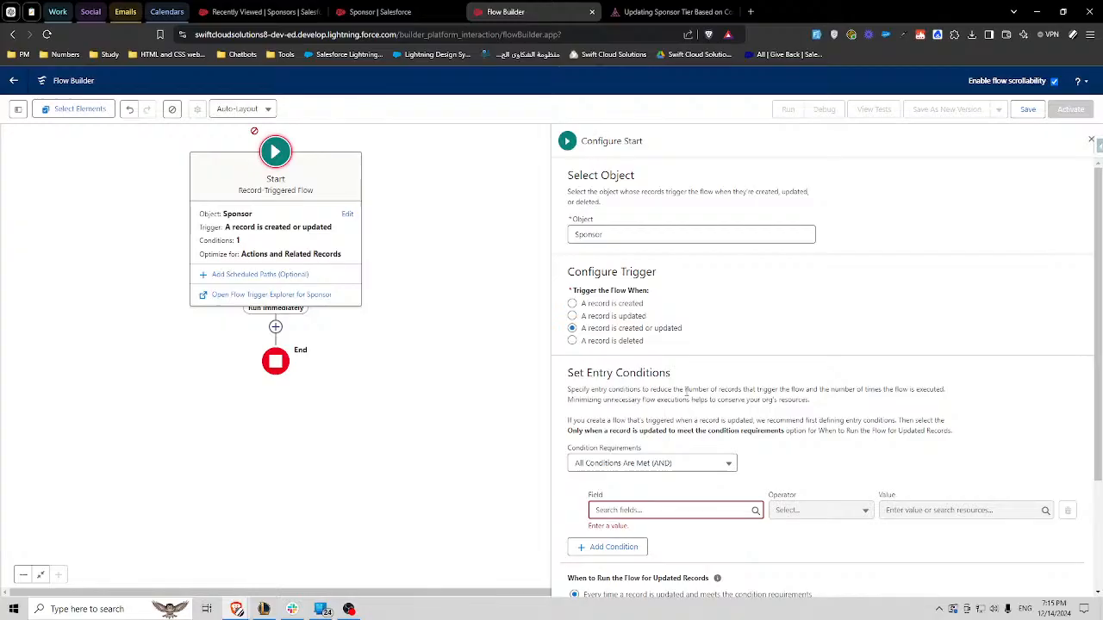
{"action": "scroll", "coordinate": [685, 390], "scroll_direction": "down", "scroll_amount": 1}
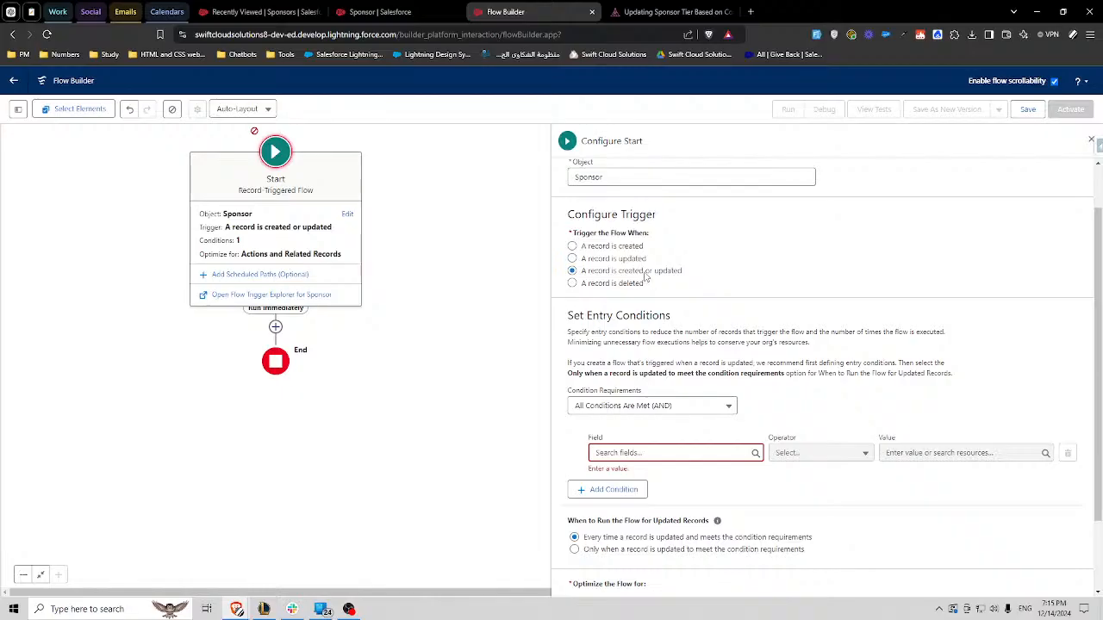
- Switch from Flow Builder to the EventCloud app and start a new Sponsor record with a contribution amount of 1000
{"action": "left_click_drag", "start_coordinate": [642, 272], "coordinate": [619, 272]}
{"action": "left_click", "coordinate": [259, 11]}
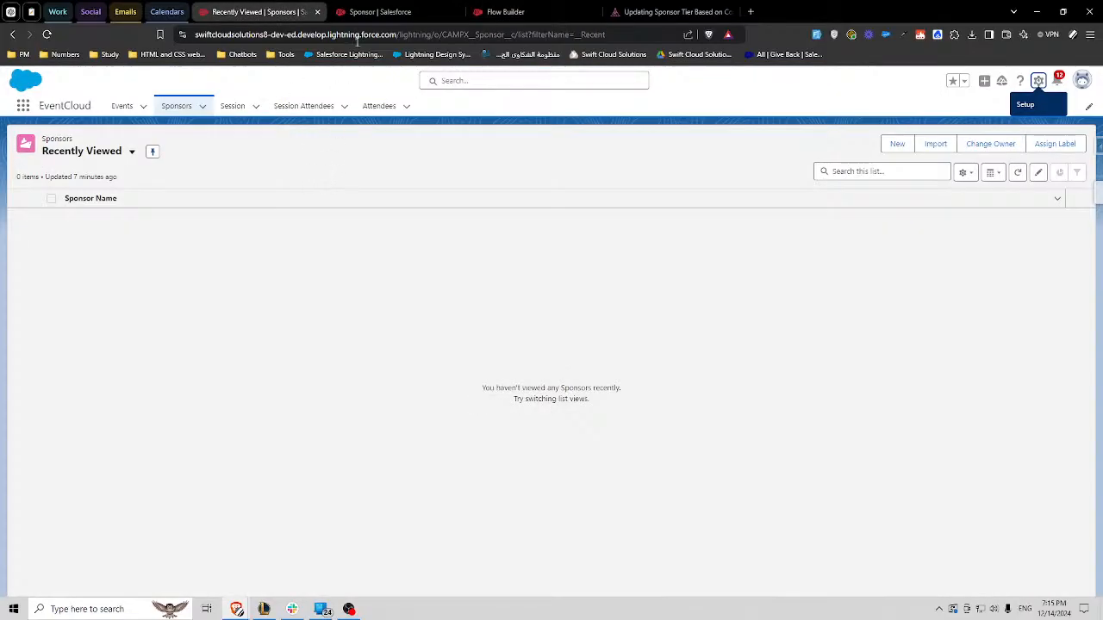
{"action": "left_click", "coordinate": [203, 106]}
{"action": "left_click", "coordinate": [205, 129]}
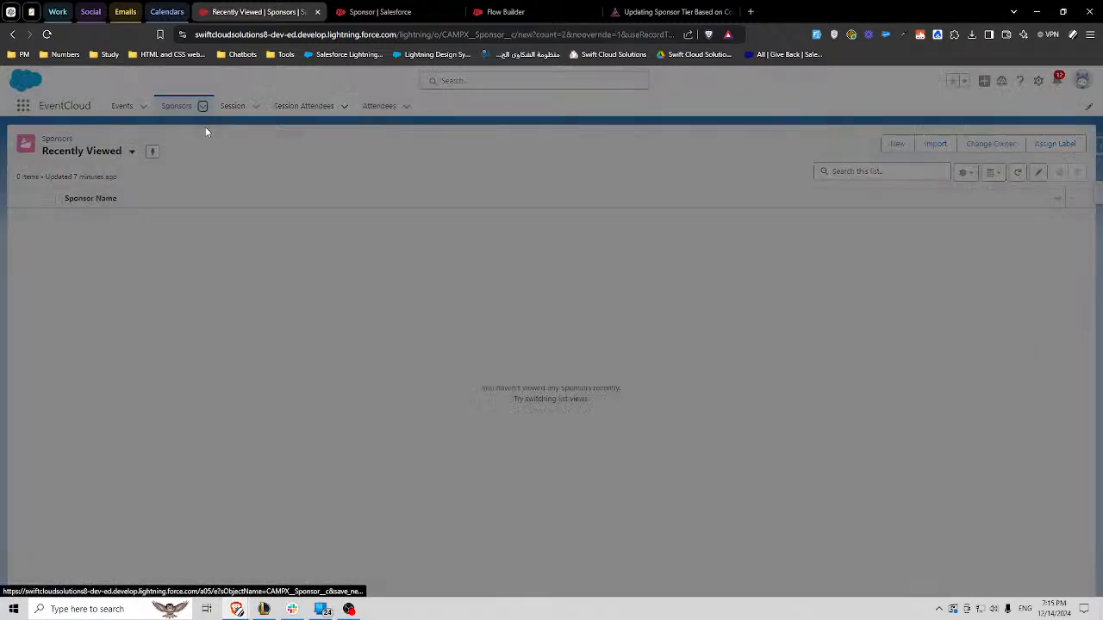
{"action": "left_click", "coordinate": [598, 384]}
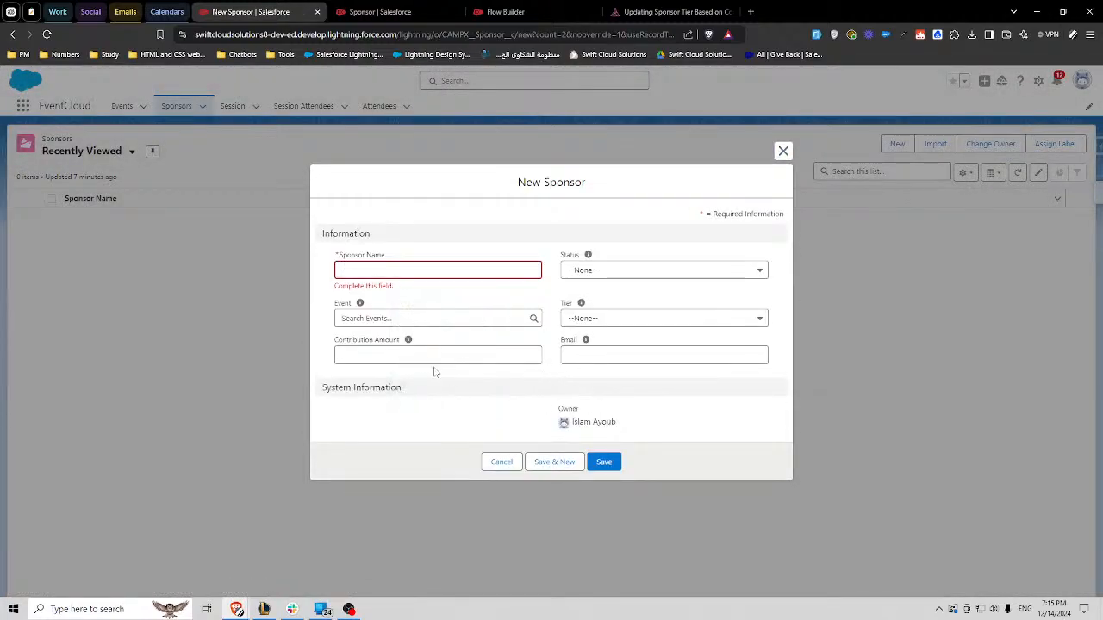
{"action": "left_click", "coordinate": [423, 356]}
{"action": "type", "text": "1000"}
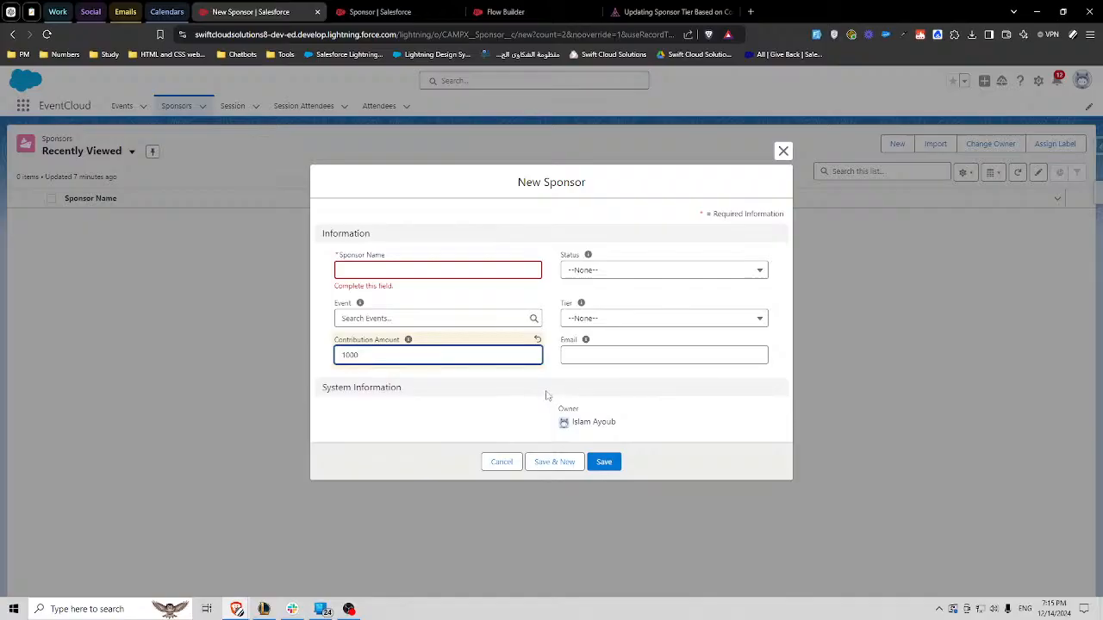
- In the Sponsor flow's entry conditions, add the condition CAMPX__ContributionAmount__c Is Changed True
{"action": "left_click", "coordinate": [506, 12]}
{"action": "left_click", "coordinate": [726, 452]}
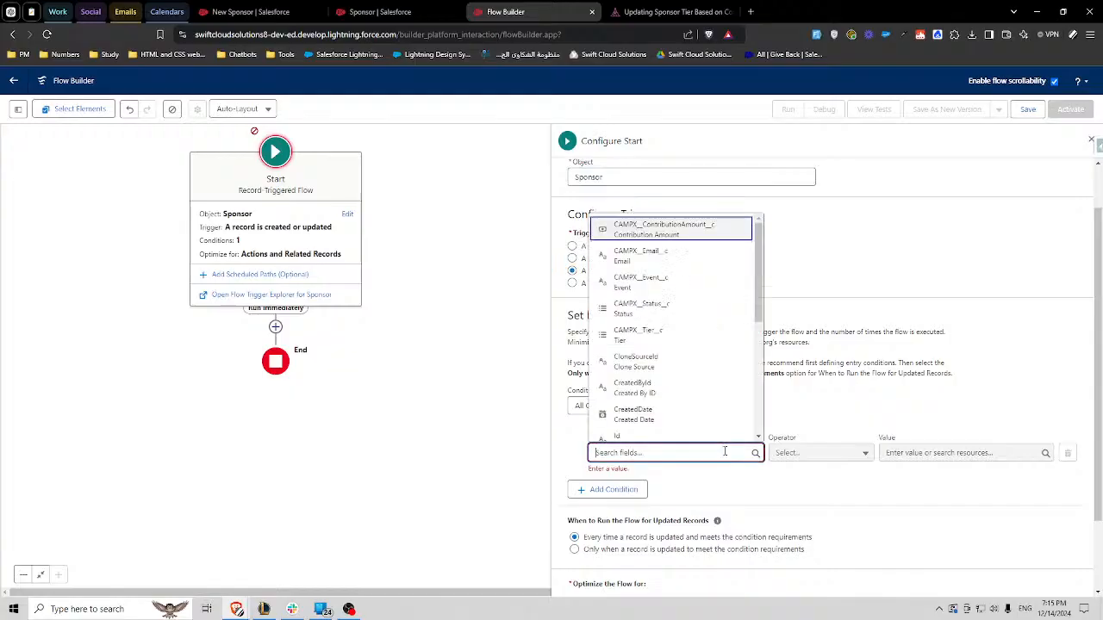
{"action": "type", "text": "contr"}
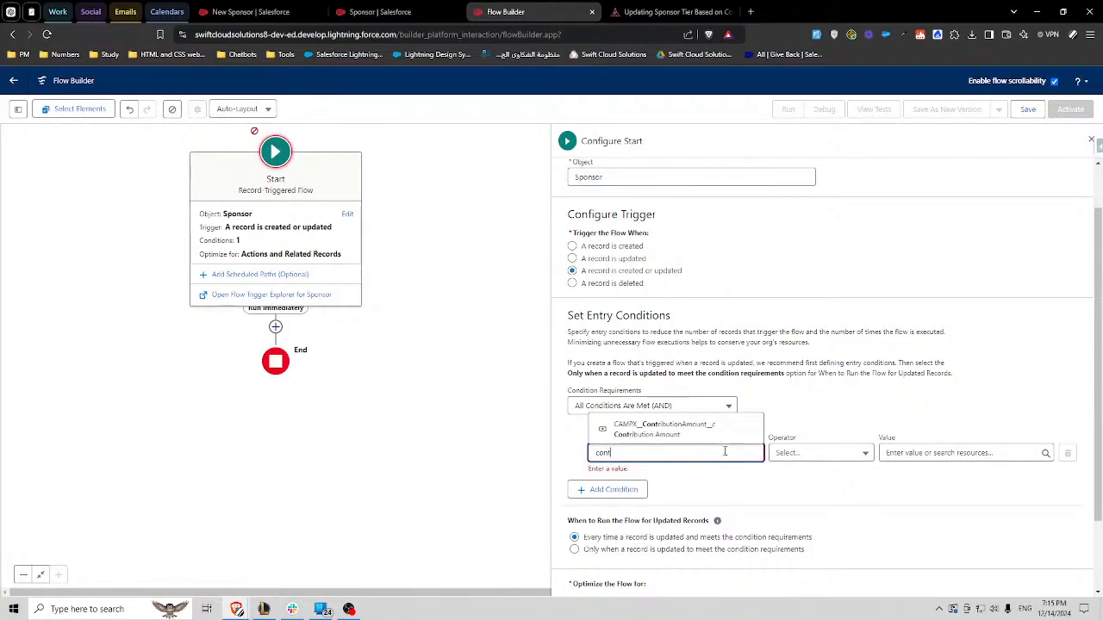
{"action": "left_click", "coordinate": [698, 427]}
{"action": "left_click", "coordinate": [828, 461]}
{"action": "left_click", "coordinate": [820, 423]}
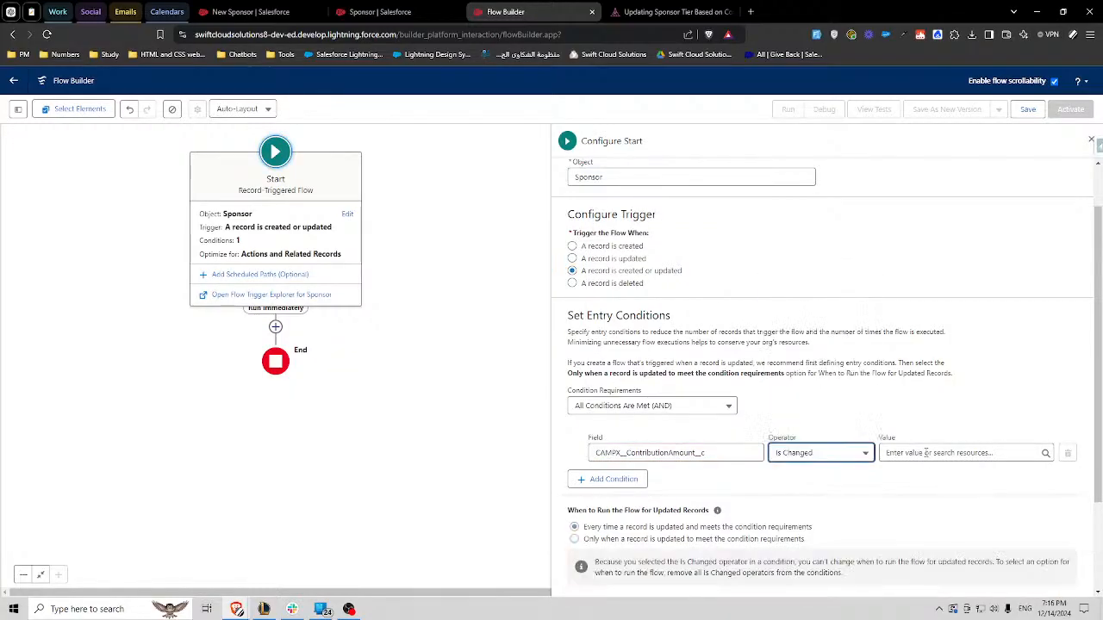
{"action": "left_click", "coordinate": [947, 453]}
{"action": "left_click", "coordinate": [887, 404]}
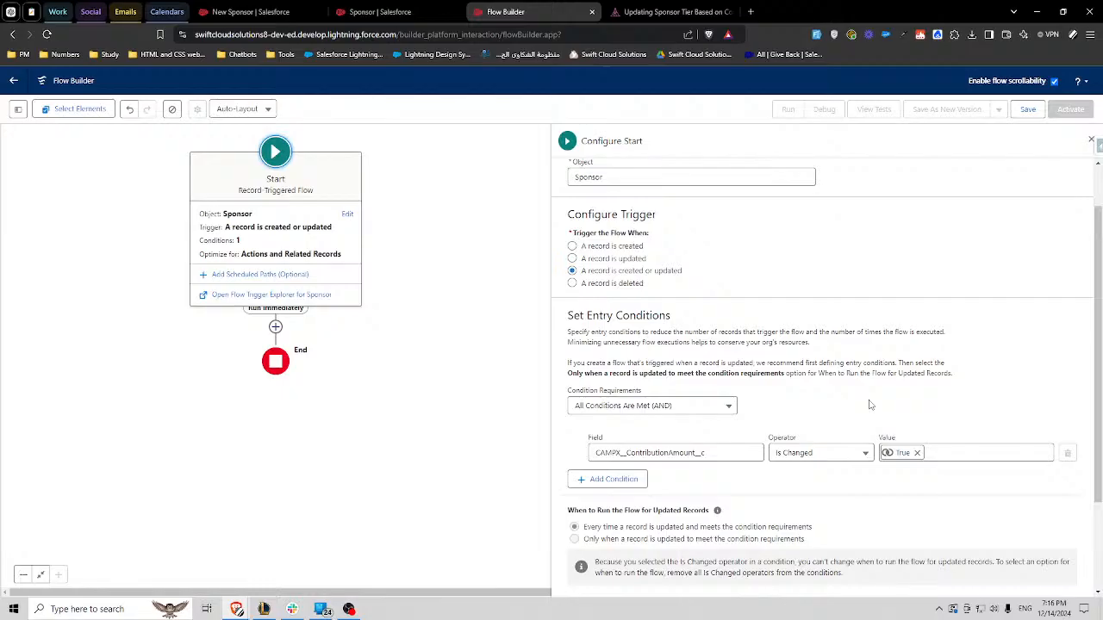
- Change the contribution amount entry condition to the Is Null operator with the value False
{"action": "left_click", "coordinate": [810, 452]}
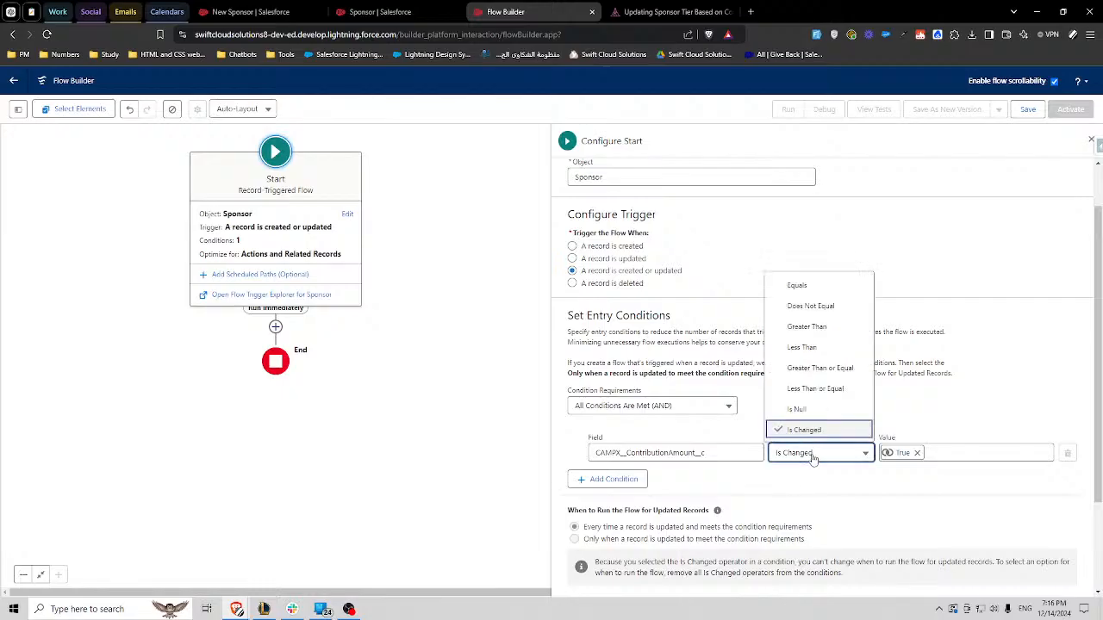
{"action": "left_click", "coordinate": [814, 426]}
{"action": "left_click", "coordinate": [919, 452]}
{"action": "type", "text": "fa"}
{"action": "left_click", "coordinate": [934, 429]}
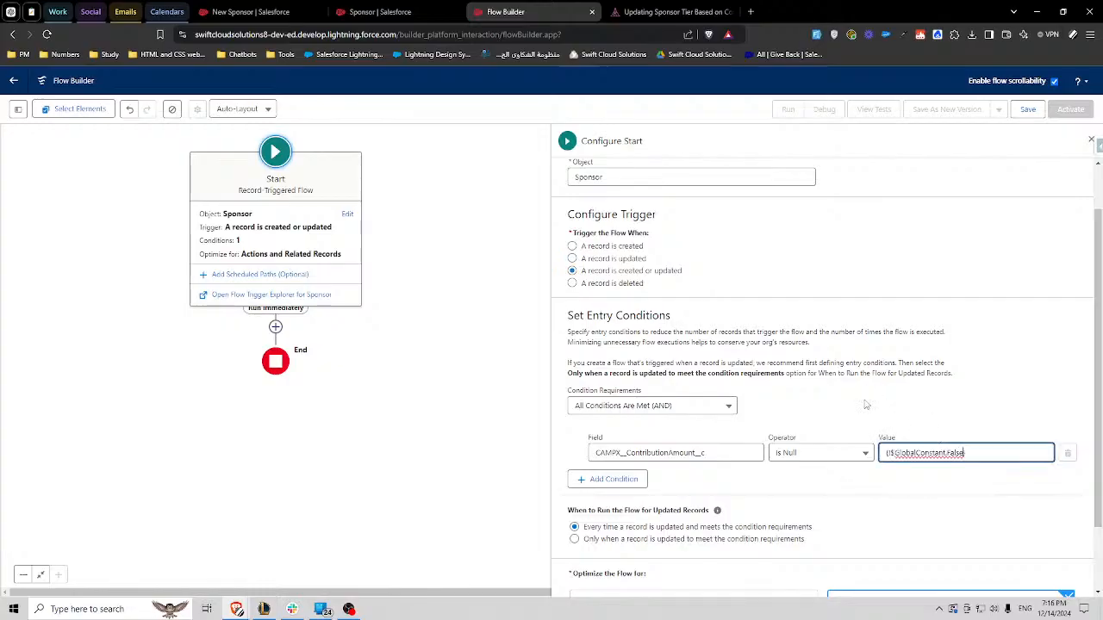
{"action": "left_click", "coordinate": [867, 405]}
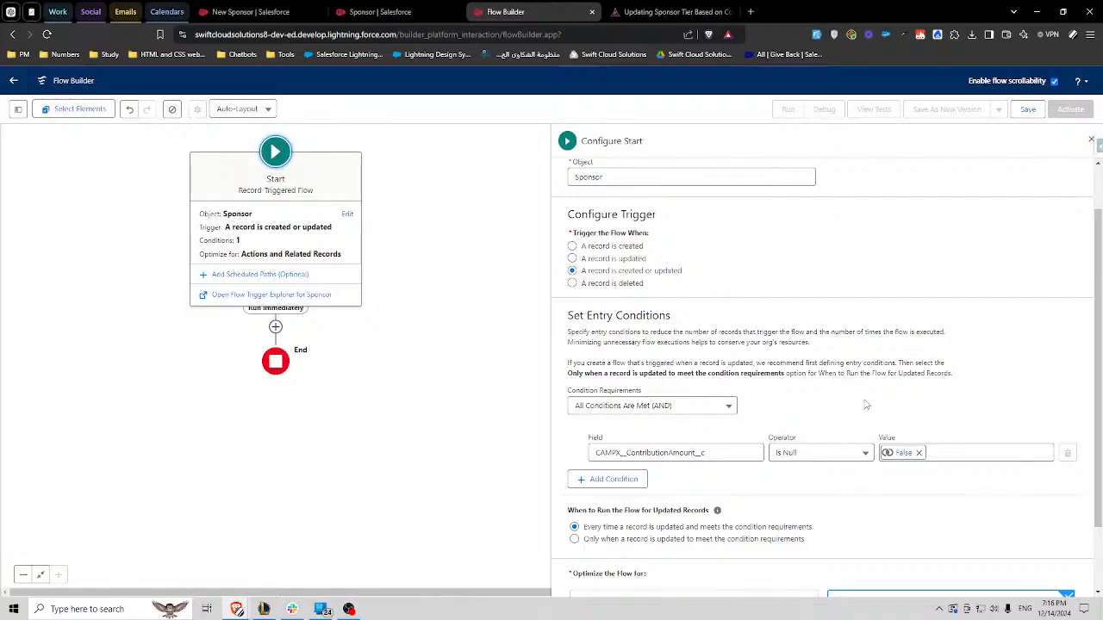
- Compare the challenge's tier mapping by contribution amount with the flow's trigger and entry condition
{"action": "left_click_drag", "start_coordinate": [645, 272], "coordinate": [683, 272]}
{"action": "left_click", "coordinate": [380, 12]}
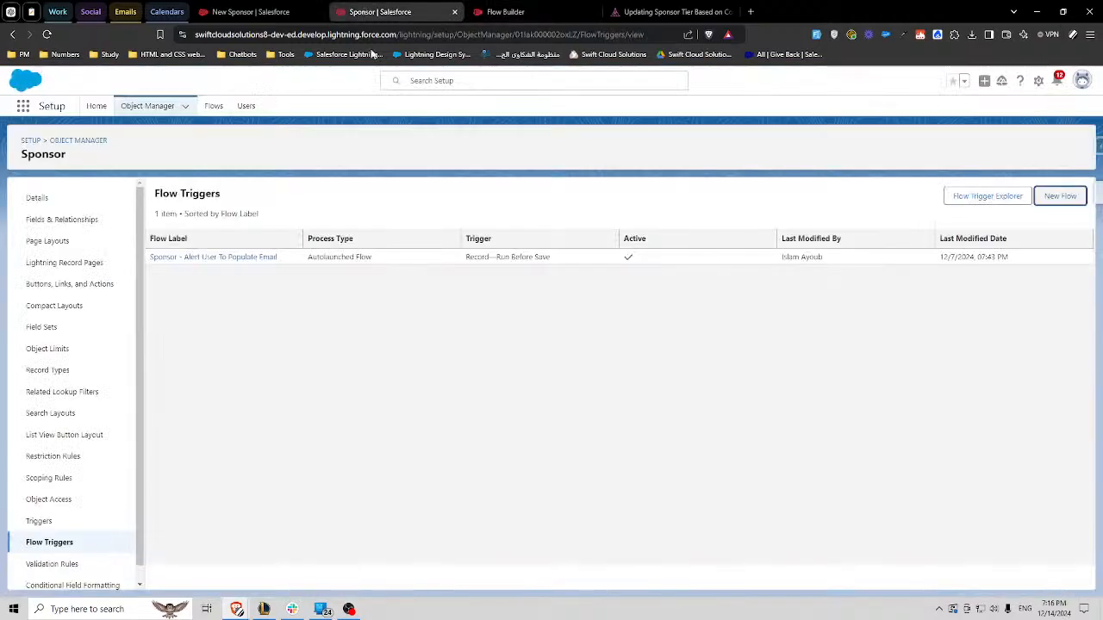
{"action": "left_click", "coordinate": [251, 12]}
{"action": "left_click", "coordinate": [485, 268]}
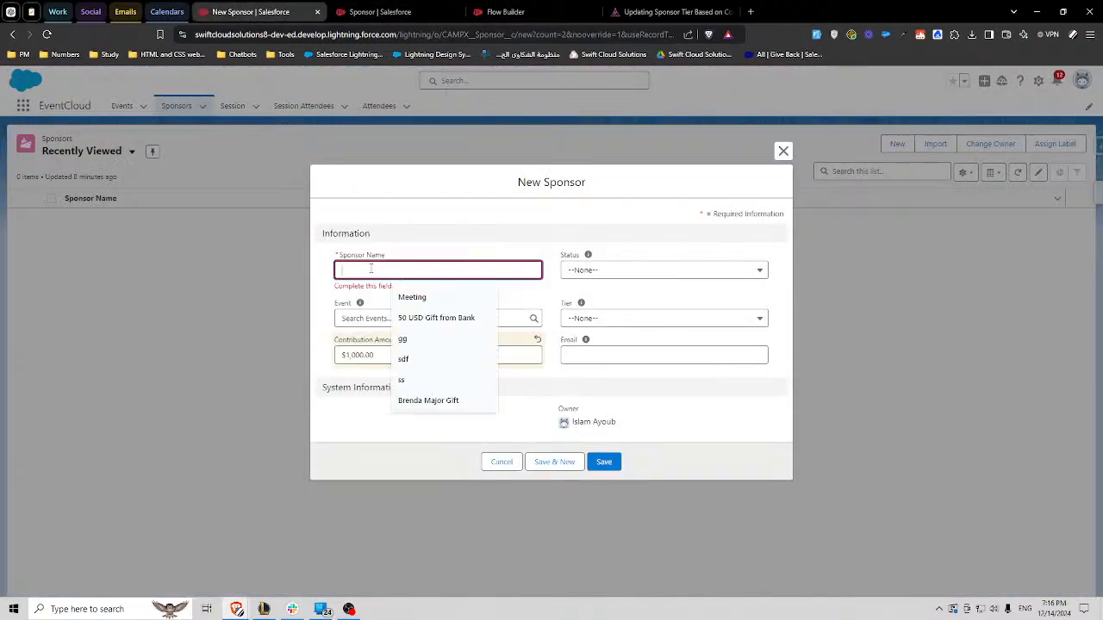
{"action": "left_click", "coordinate": [663, 12]}
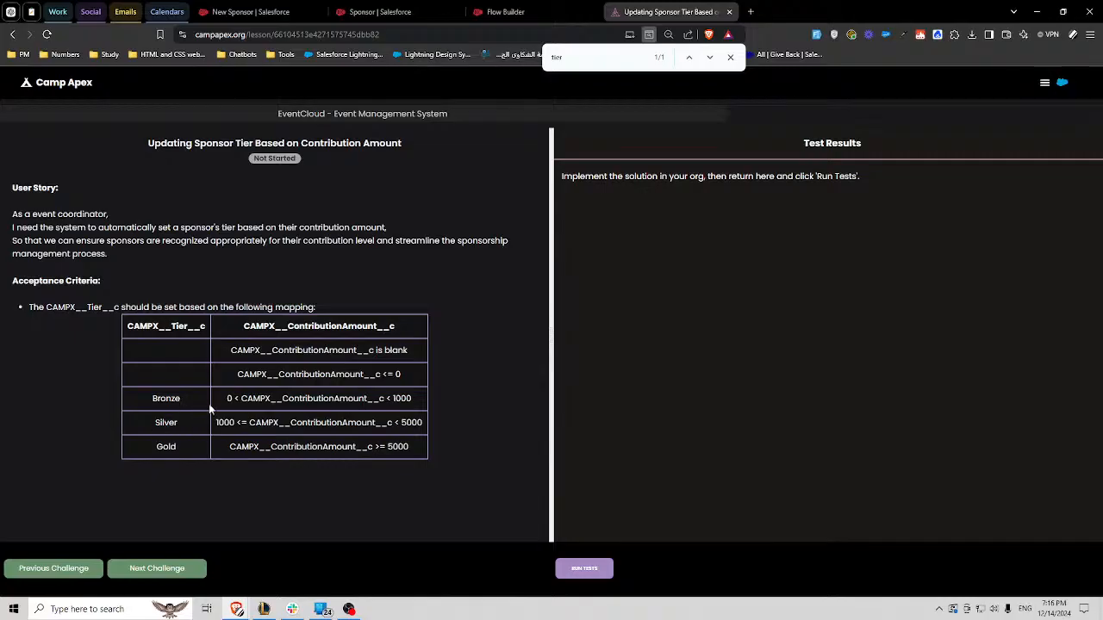
{"action": "left_click_drag", "start_coordinate": [393, 398], "coordinate": [412, 398]}
{"action": "left_click", "coordinate": [505, 11]}
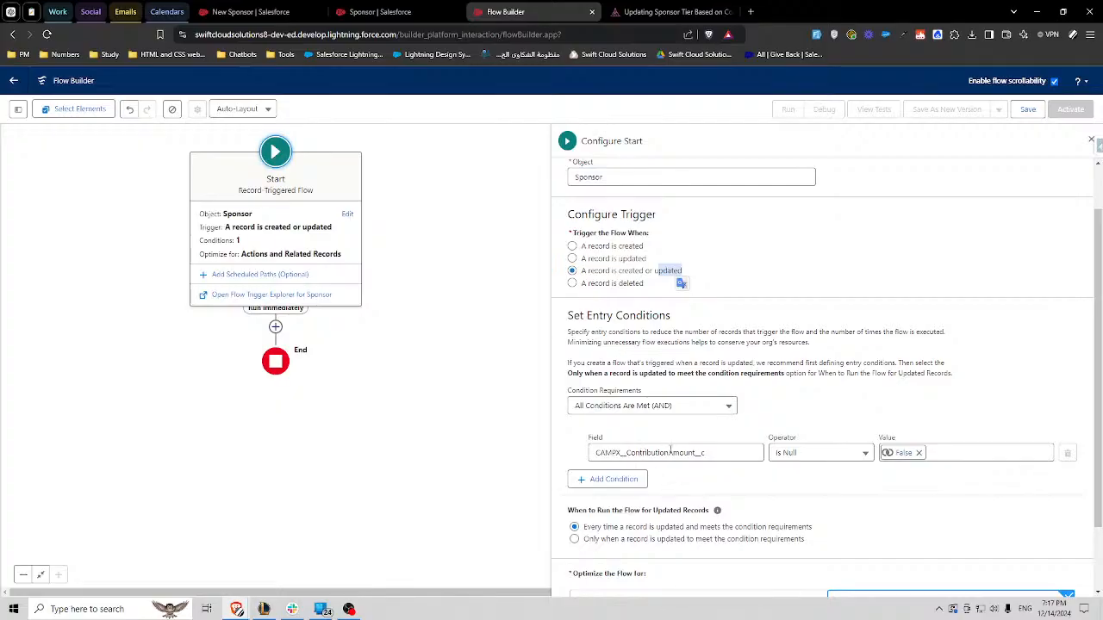
{"action": "left_click", "coordinate": [888, 413]}
- Complete the new Sponsor form with a sponsor name, status Accepted, event Happy Event and a contact e-mail, and save the record
{"action": "left_click", "coordinate": [252, 11]}
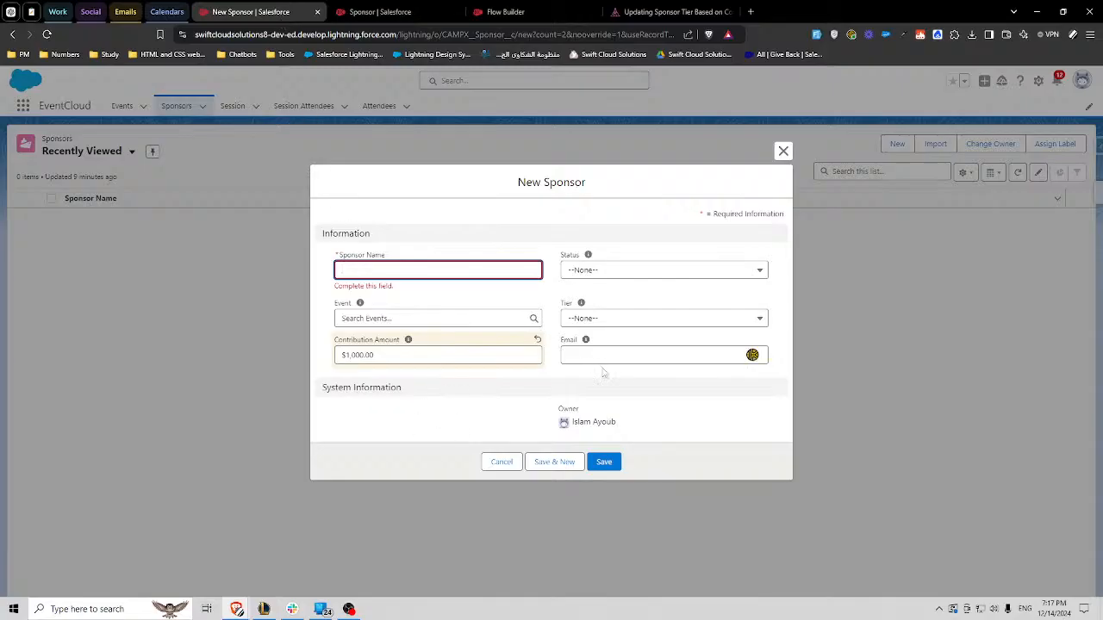
{"action": "left_click", "coordinate": [416, 272]}
{"action": "type", "text": "John"}
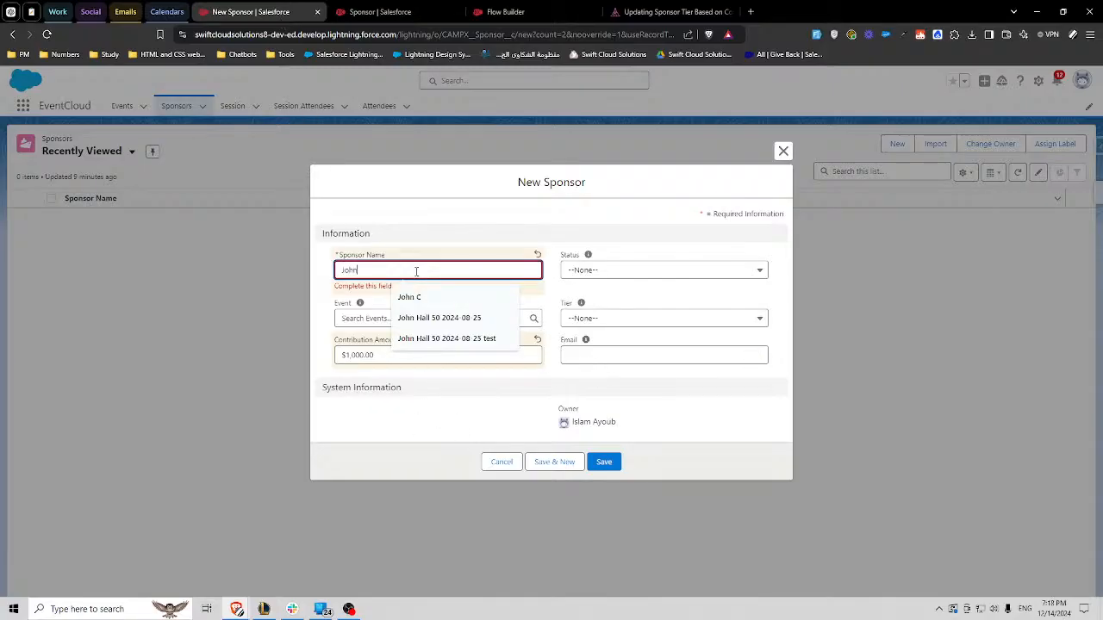
{"action": "left_click", "coordinate": [609, 266]}
{"action": "left_click", "coordinate": [610, 274]}
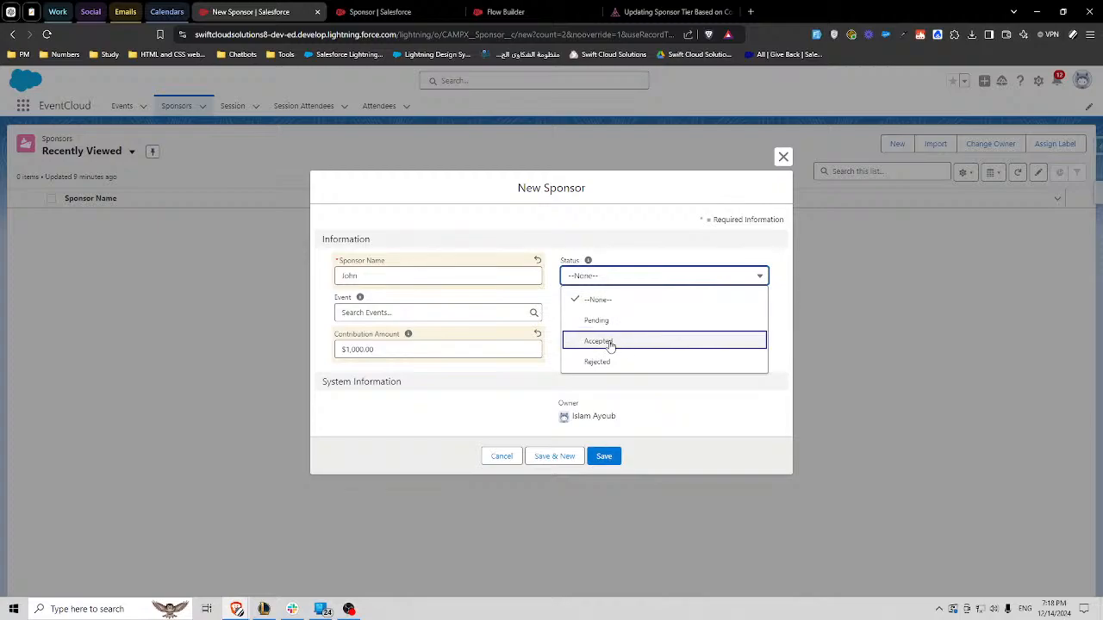
{"action": "left_click", "coordinate": [609, 345]}
{"action": "left_click", "coordinate": [473, 311]}
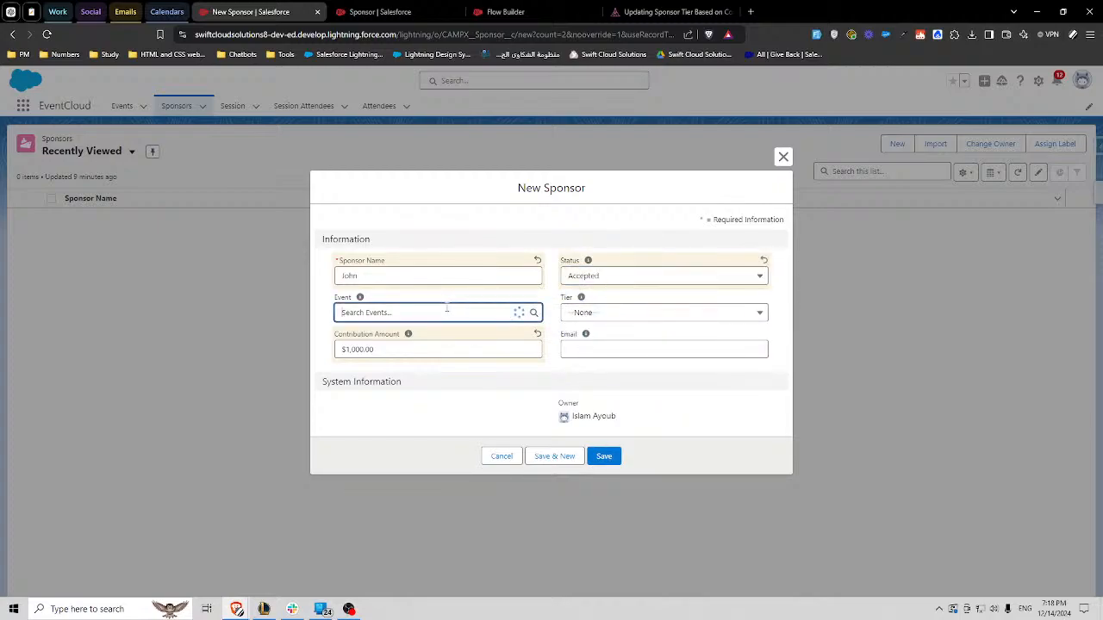
{"action": "left_click", "coordinate": [379, 360]}
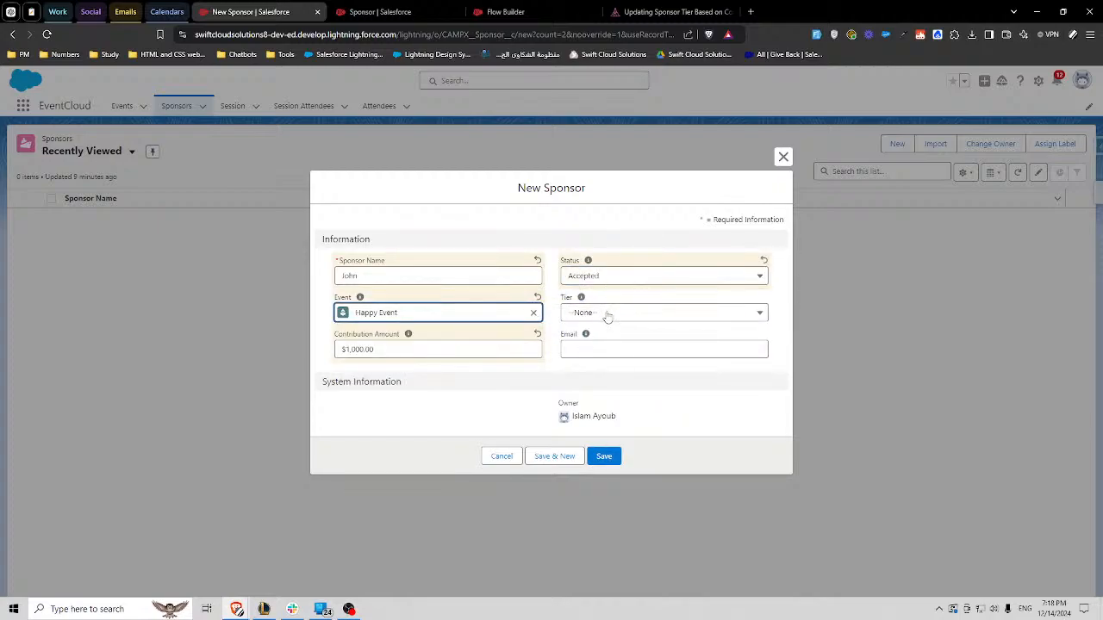
{"action": "left_click", "coordinate": [596, 348]}
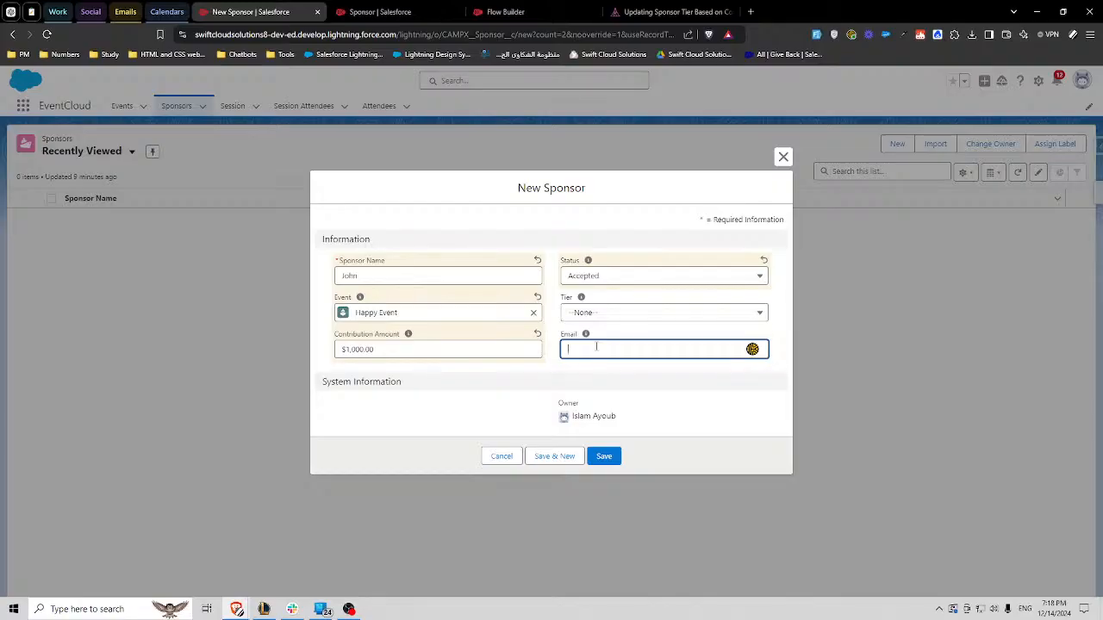
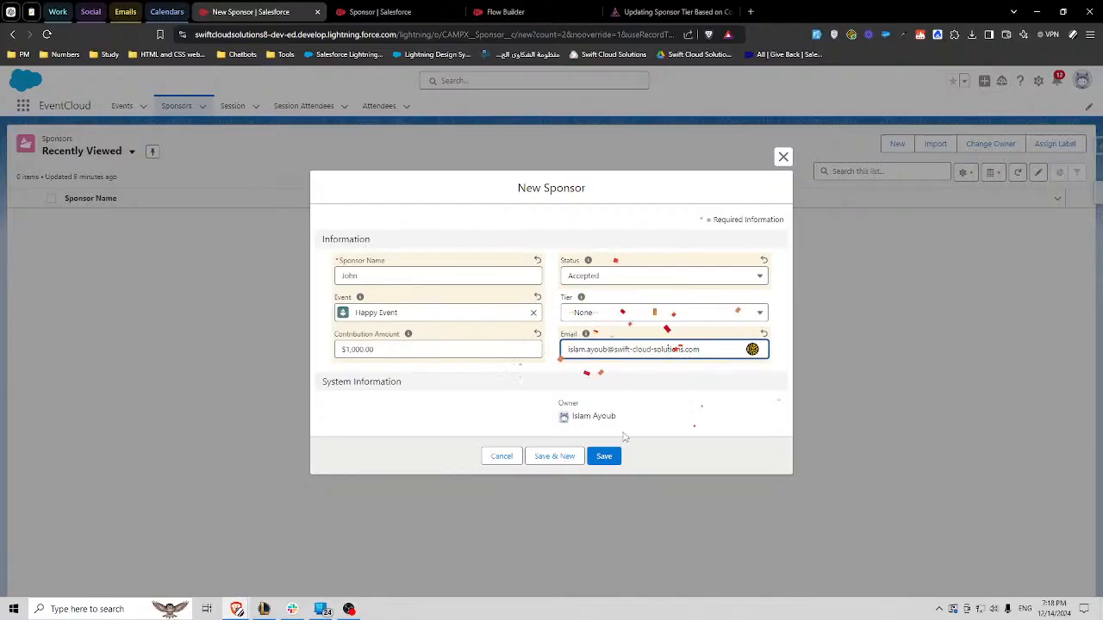
{"action": "left_click", "coordinate": [603, 457]}
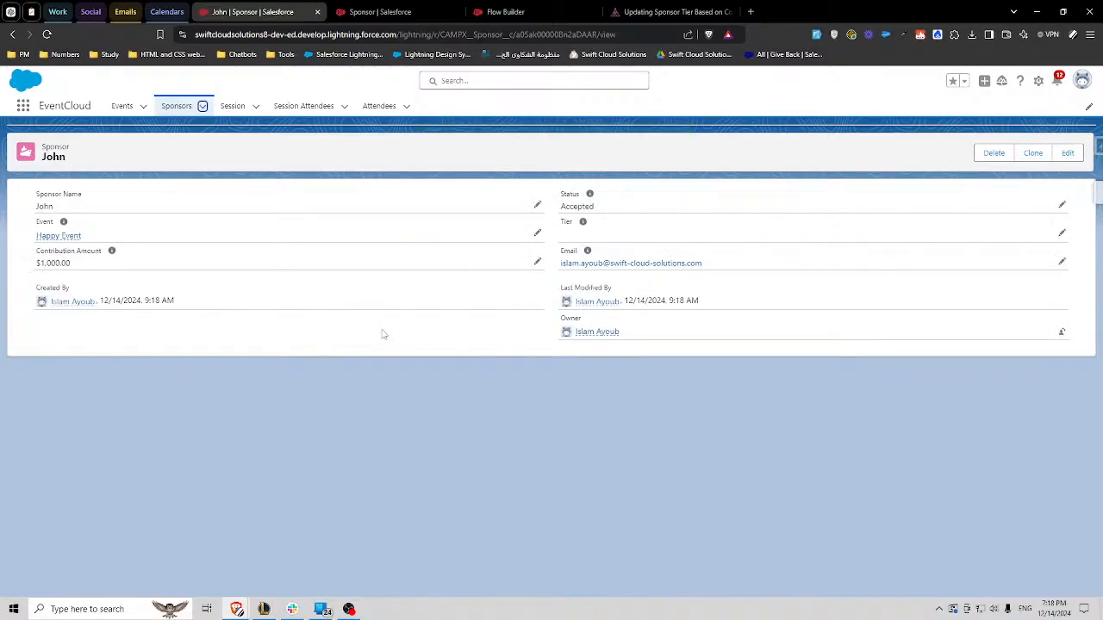
- Set the saved sponsor's status to Pending, save, and compare its contribution amount with the flow's entry condition
{"action": "left_click", "coordinate": [1061, 205]}
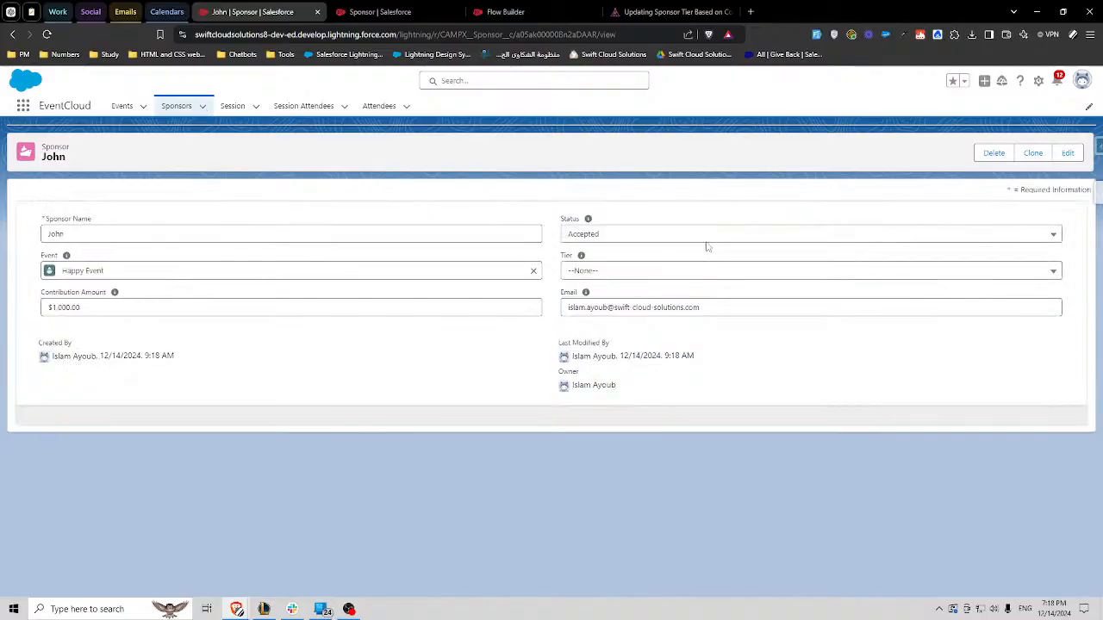
{"action": "left_click", "coordinate": [618, 235]}
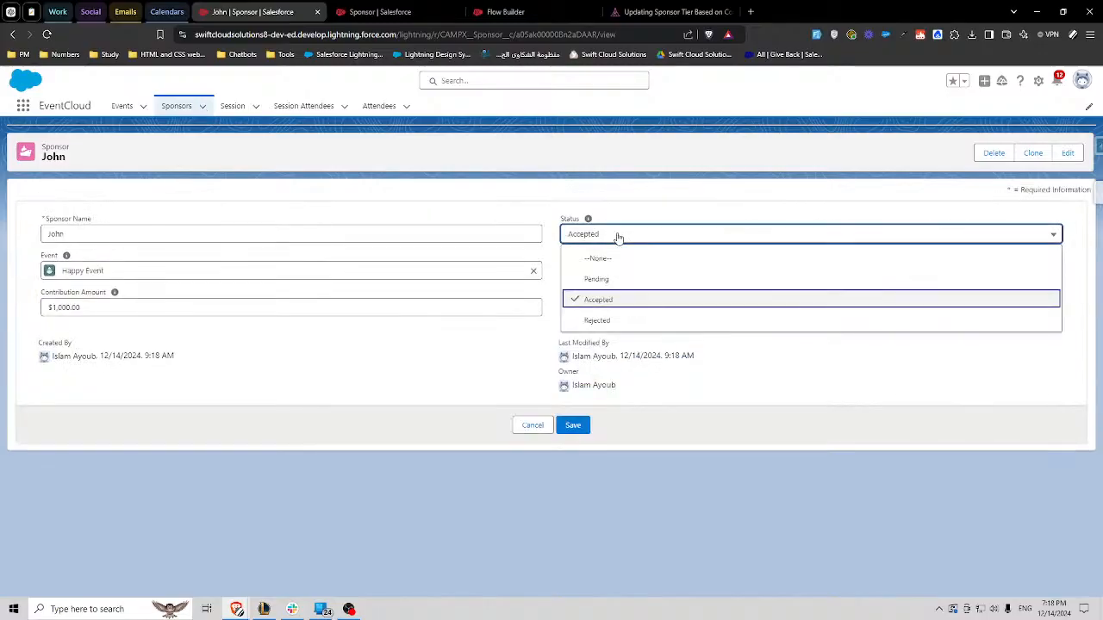
{"action": "left_click", "coordinate": [613, 280]}
{"action": "left_click", "coordinate": [586, 427]}
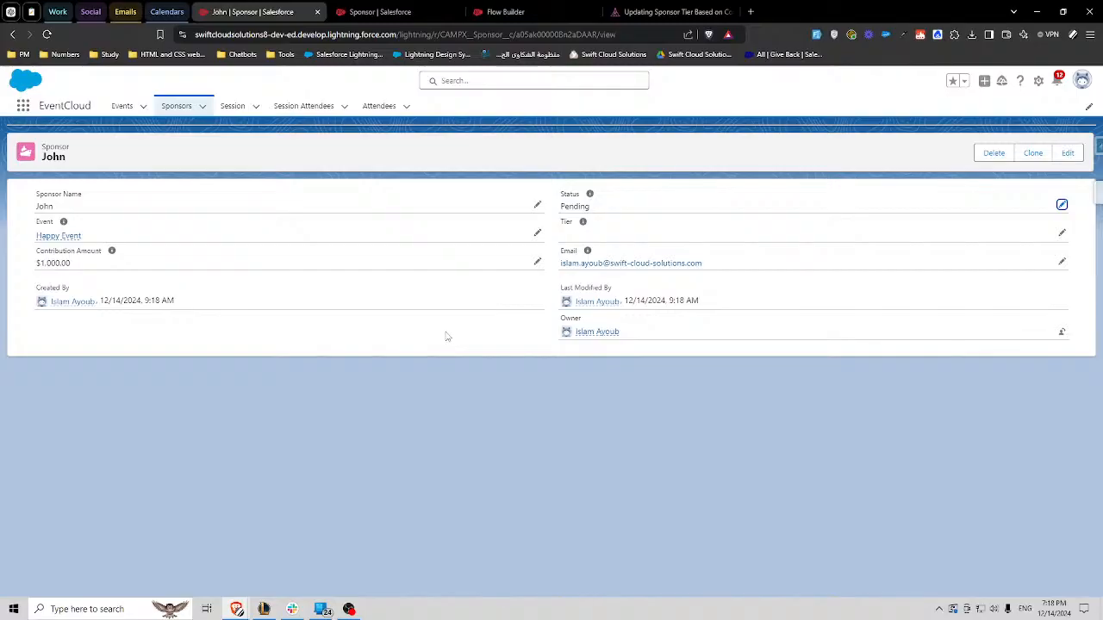
{"action": "left_click_drag", "start_coordinate": [76, 264], "coordinate": [36, 266]}
{"action": "left_click", "coordinate": [505, 11]}
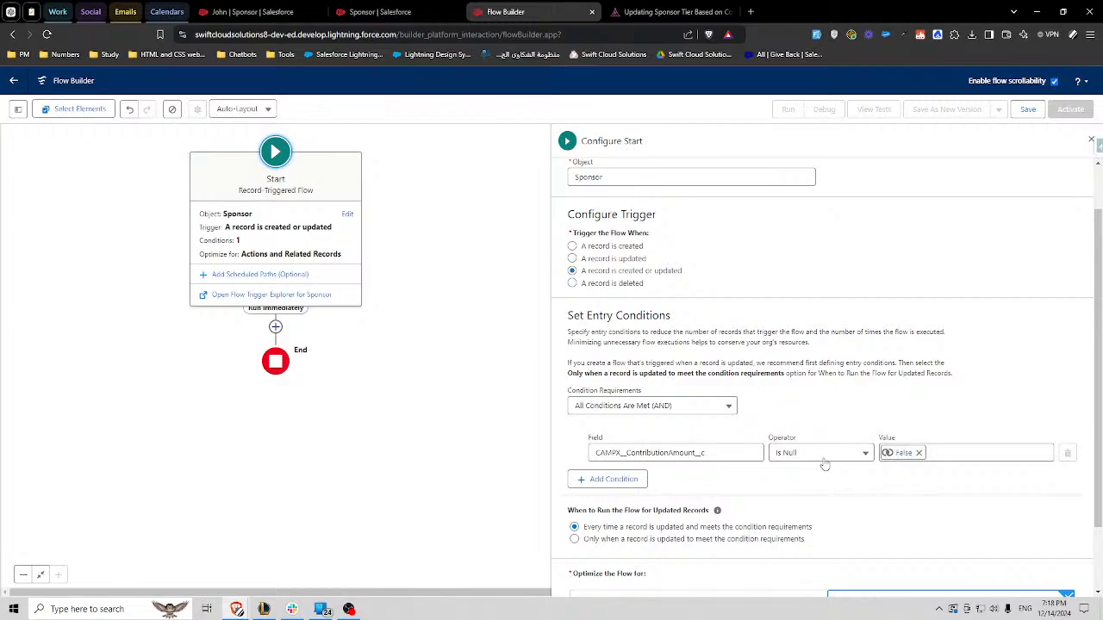
- Return to the sponsor record, set its status back to Accepted, and save the change
{"action": "left_click", "coordinate": [253, 11]}
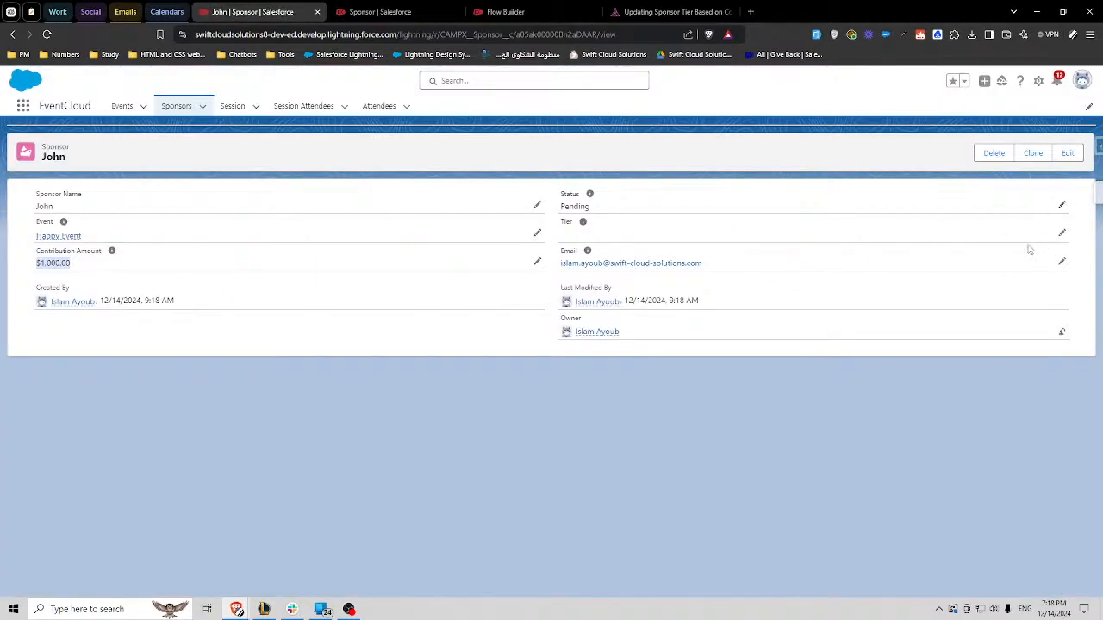
{"action": "left_click", "coordinate": [1060, 206]}
{"action": "left_click", "coordinate": [611, 231]}
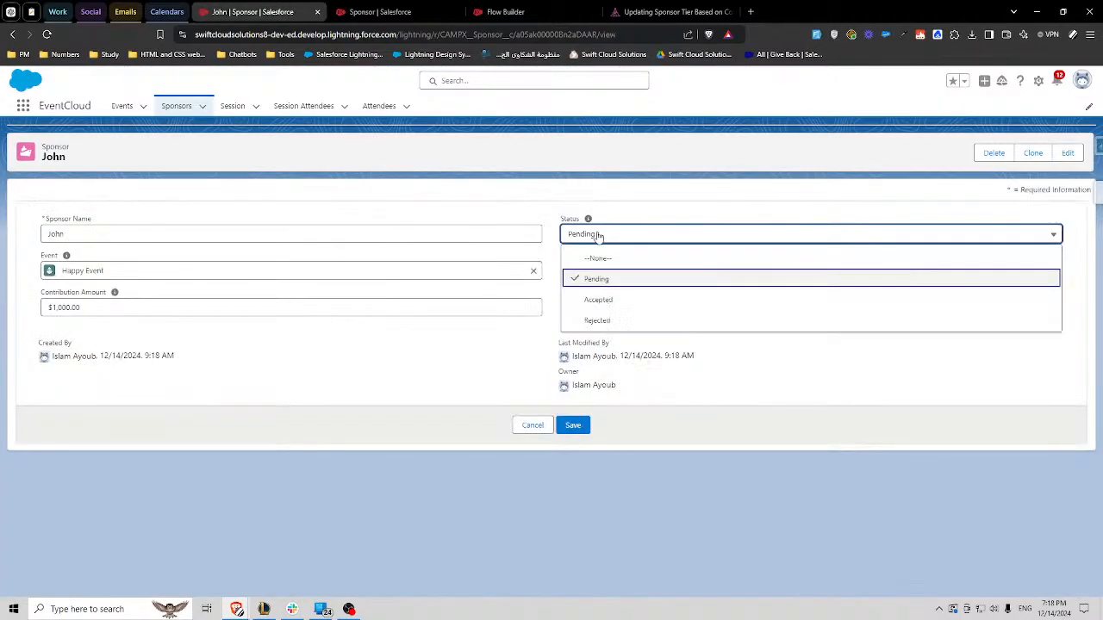
{"action": "left_click", "coordinate": [594, 300]}
{"action": "left_click", "coordinate": [577, 426]}
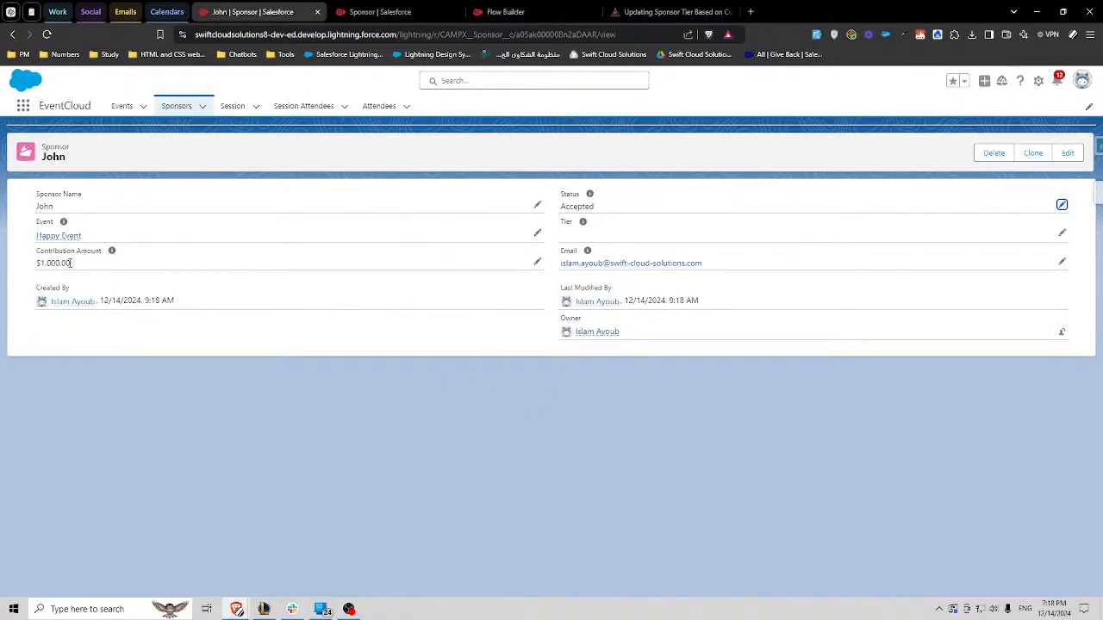
{"action": "left_click_drag", "start_coordinate": [72, 264], "coordinate": [35, 270]}
- In Flow Builder, change the Sponsor flow's entry condition requirements to Formula Evaluates to True
{"action": "left_click", "coordinate": [541, 8]}
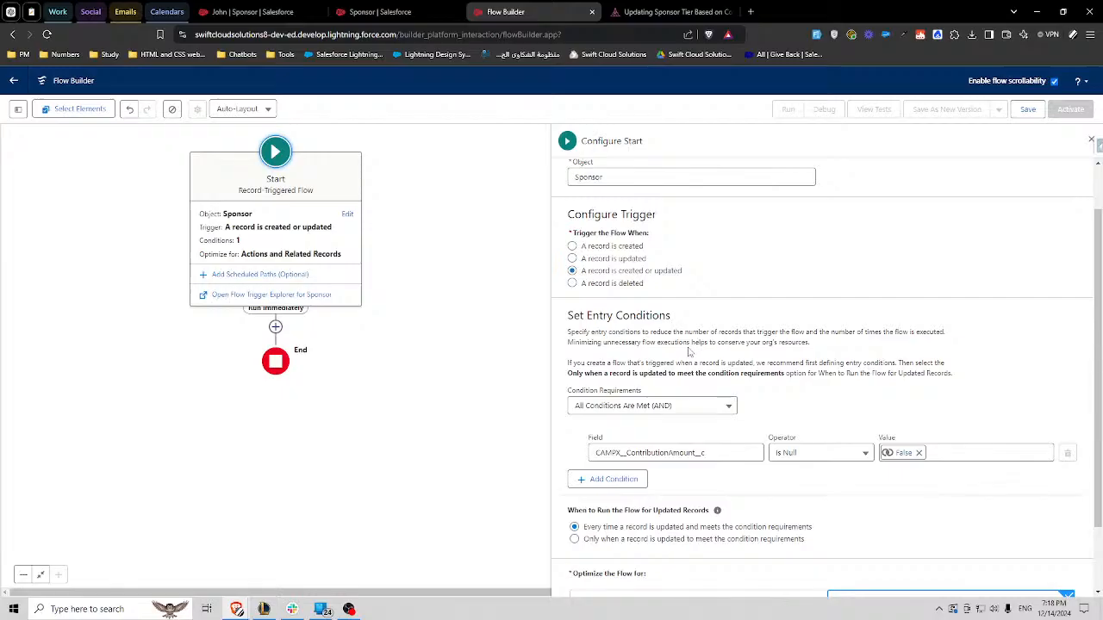
{"action": "left_click_drag", "start_coordinate": [643, 272], "coordinate": [620, 274]}
{"action": "left_click_drag", "start_coordinate": [653, 272], "coordinate": [683, 274]}
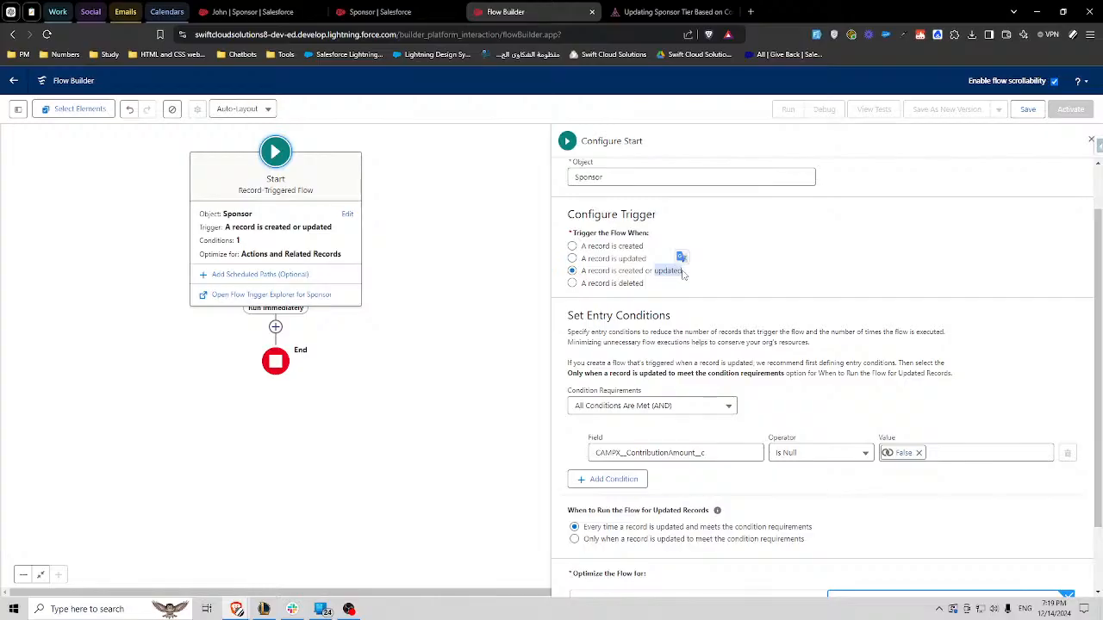
{"action": "left_click", "coordinate": [614, 479]}
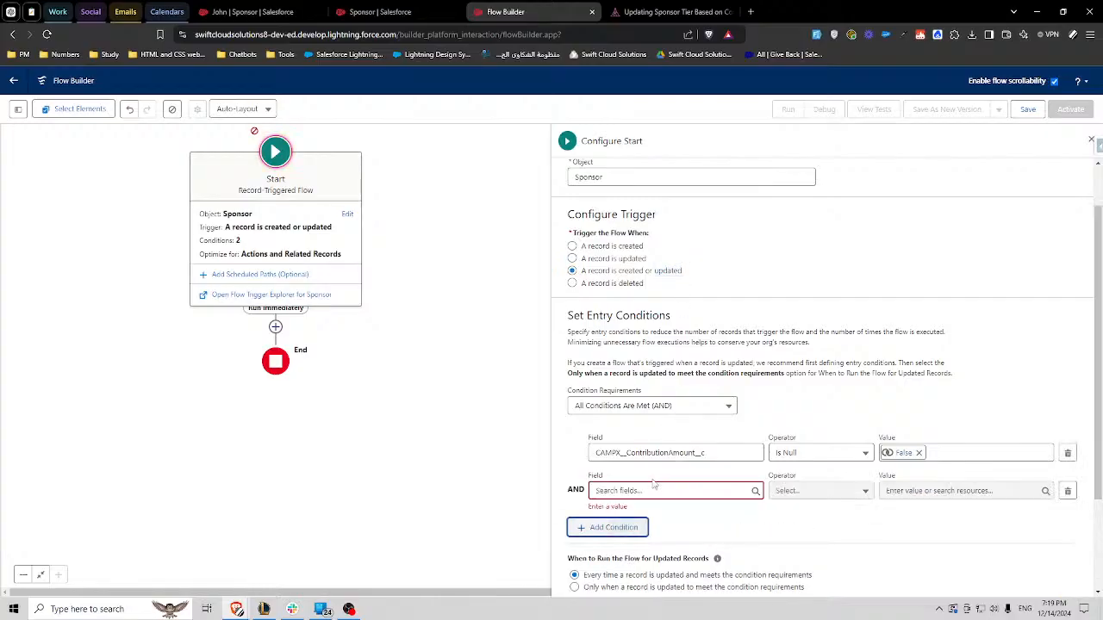
{"action": "left_click", "coordinate": [700, 406]}
{"action": "left_click", "coordinate": [651, 383]}
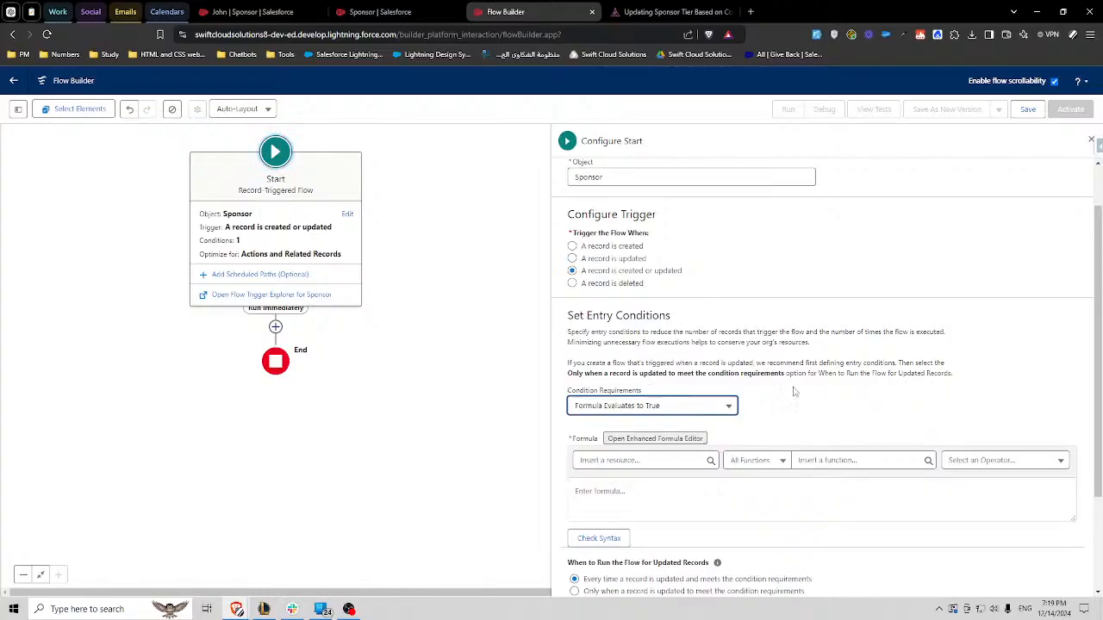
- Start the entry condition formula by inserting the ISNEW() function
{"action": "scroll", "coordinate": [754, 431], "scroll_direction": "down", "scroll_amount": 1}
{"action": "left_click", "coordinate": [754, 434]}
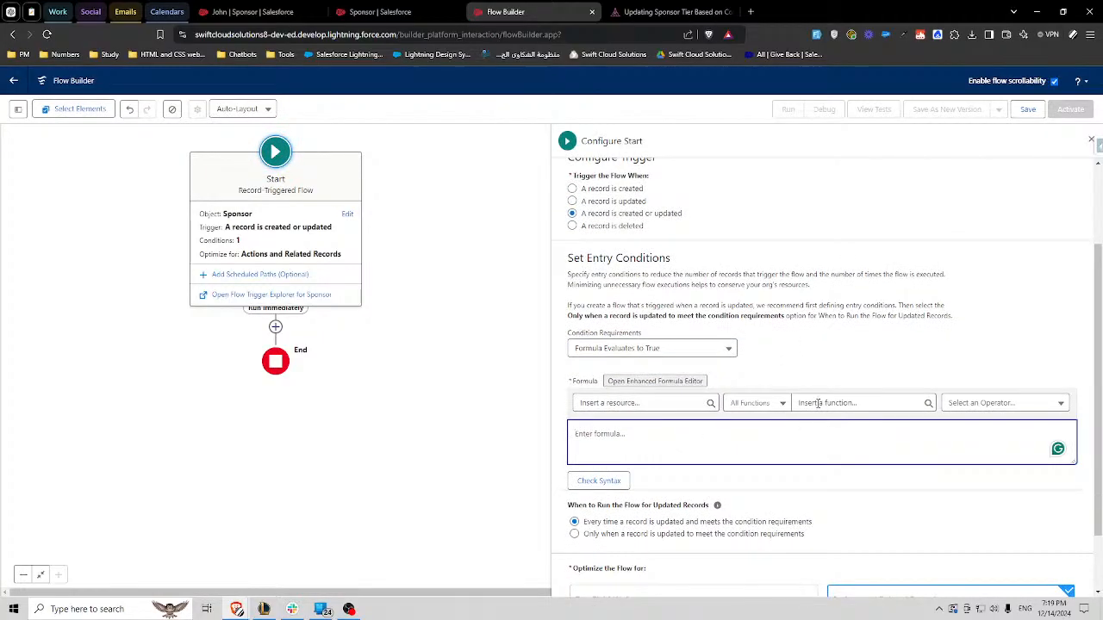
{"action": "left_click", "coordinate": [818, 403]}
{"action": "type", "text": "isnew"}
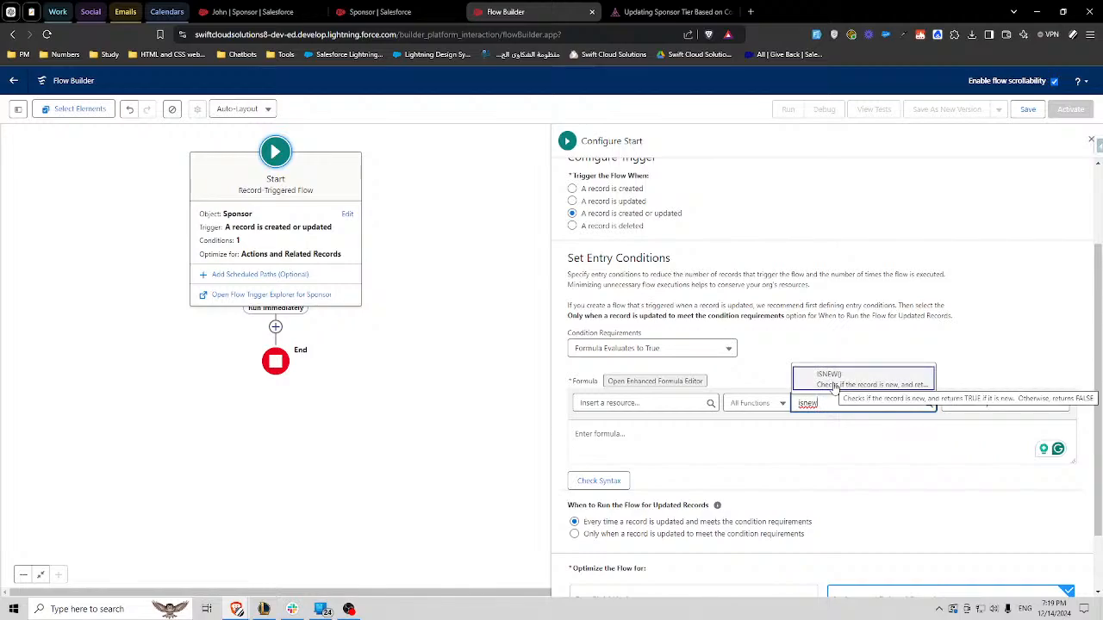
{"action": "left_click", "coordinate": [829, 376]}
- Extend the formula after ISNEW() with && and insert the ISBLANK function
{"action": "left_click", "coordinate": [622, 435]}
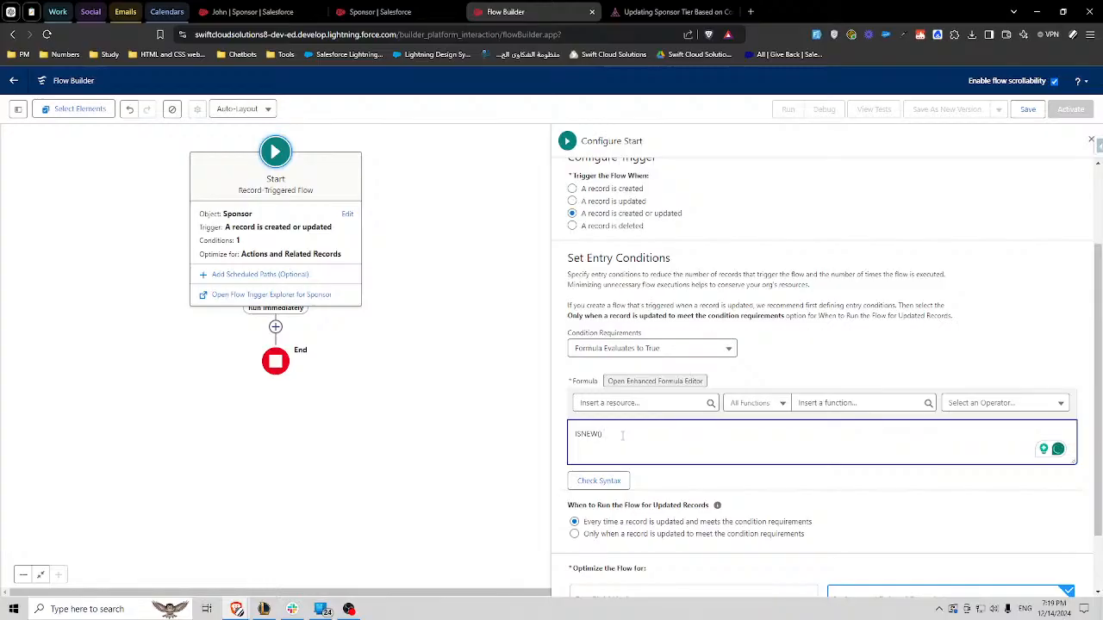
{"action": "type", "text": "&&"}
{"action": "left_click", "coordinate": [810, 404]}
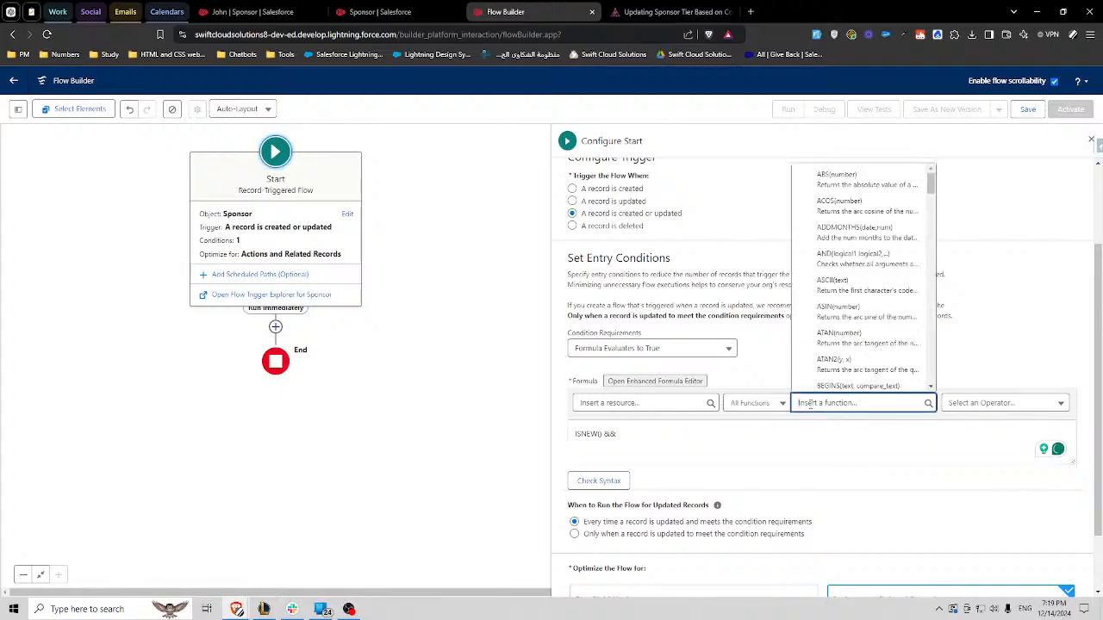
{"action": "type", "text": "isbl"}
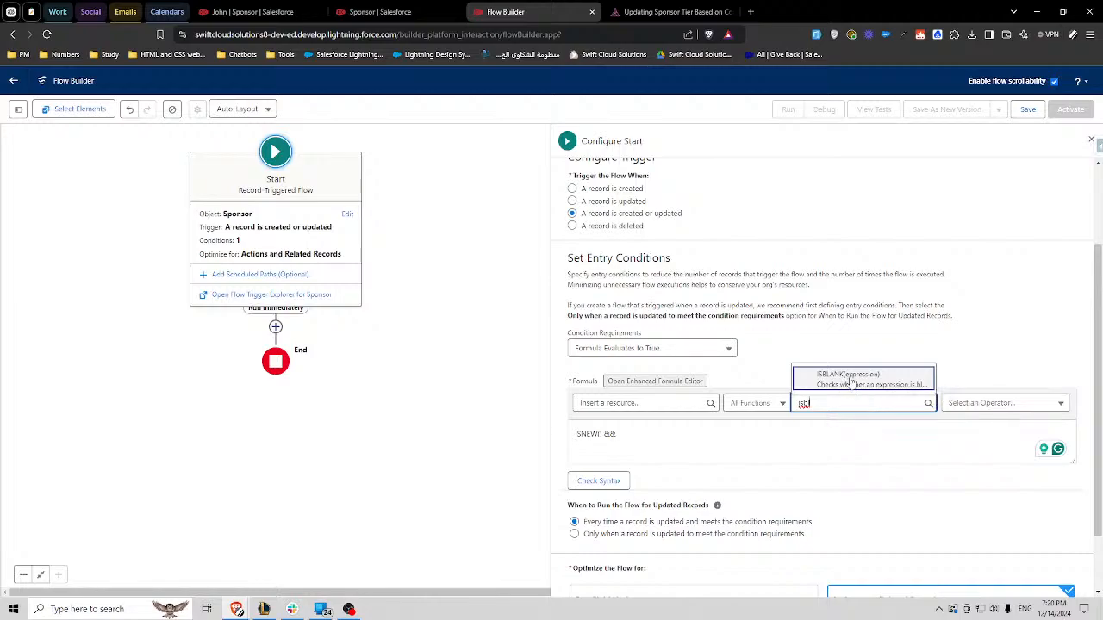
{"action": "left_click", "coordinate": [842, 379]}
- Replace the ISBLANK expression placeholder with the $Record field CAMPX__ContributionAmount__c
{"action": "left_click", "coordinate": [701, 433]}
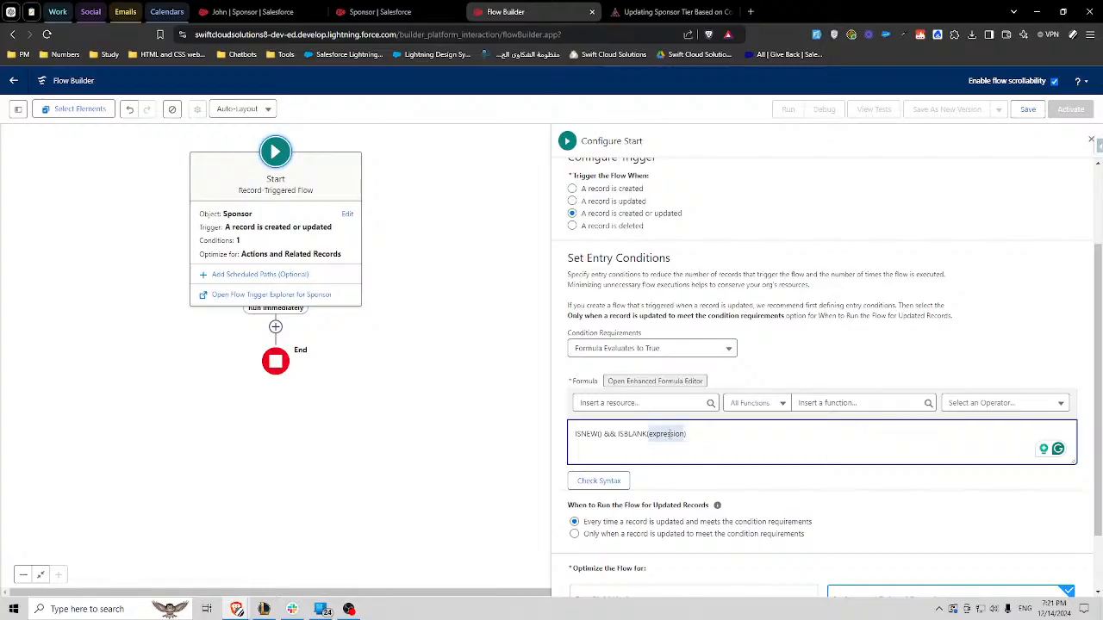
{"action": "left_click", "coordinate": [644, 403]}
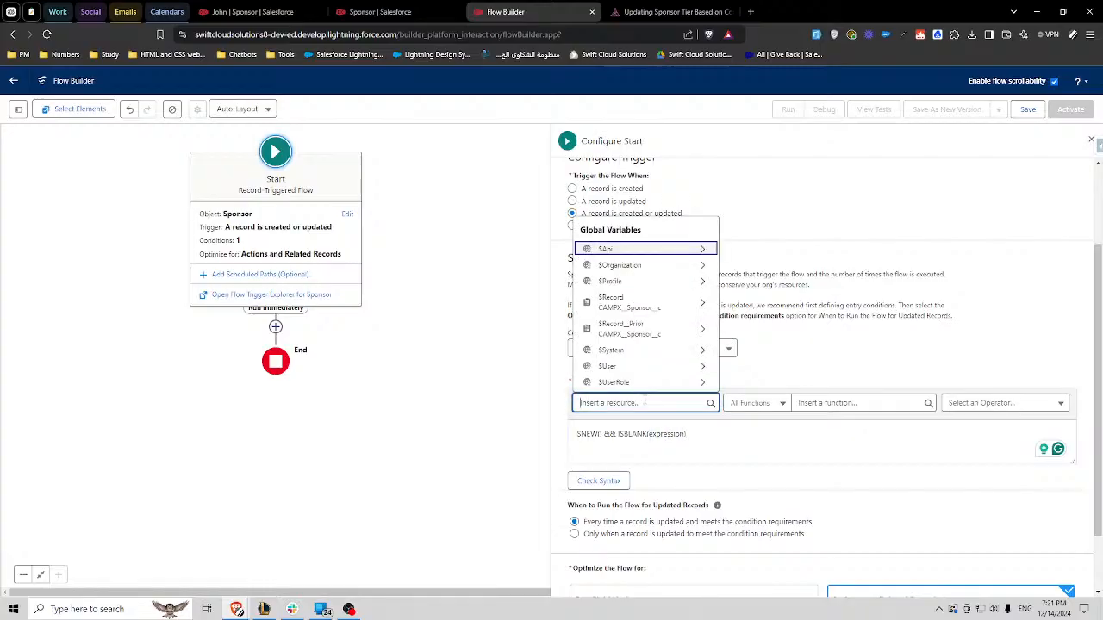
{"action": "type", "text": "recor"}
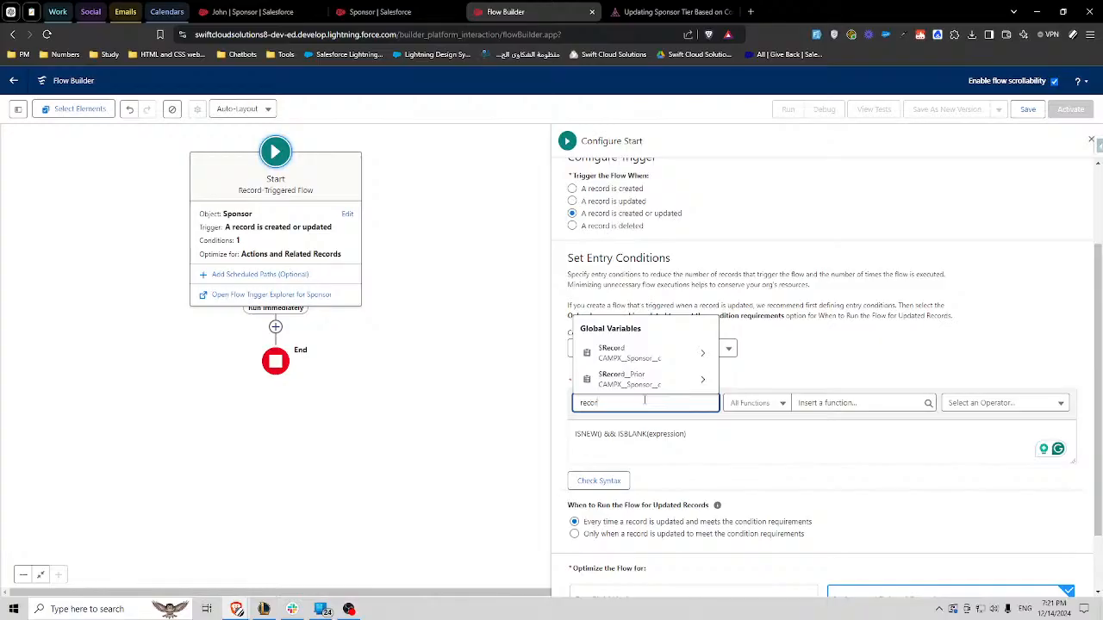
{"action": "left_click", "coordinate": [638, 353]}
{"action": "type", "text": "amount"}
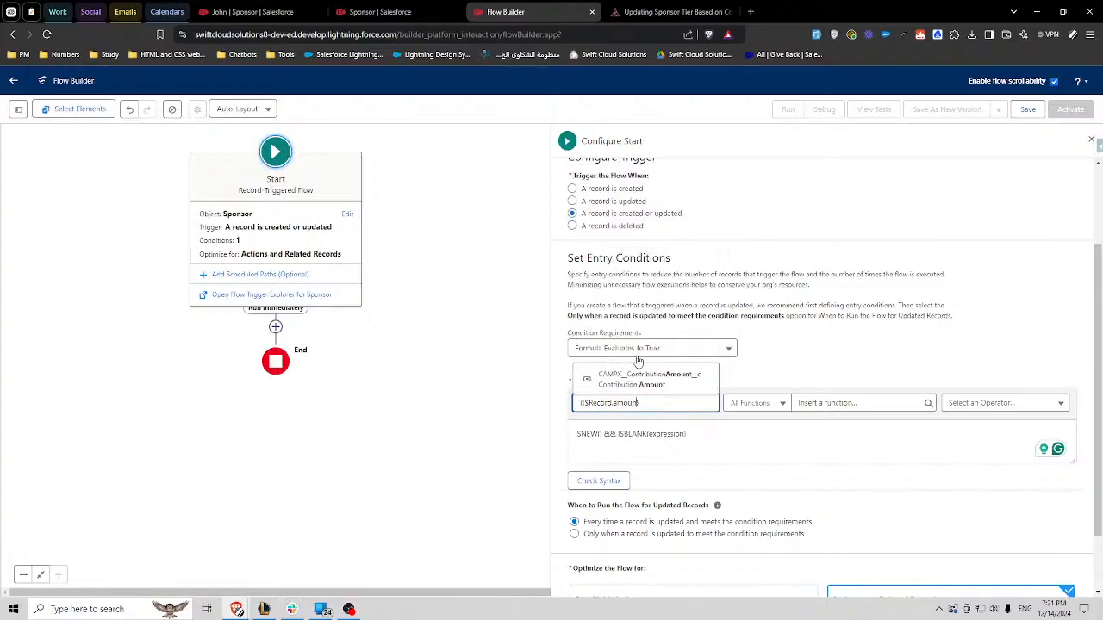
{"action": "left_click", "coordinate": [650, 379]}
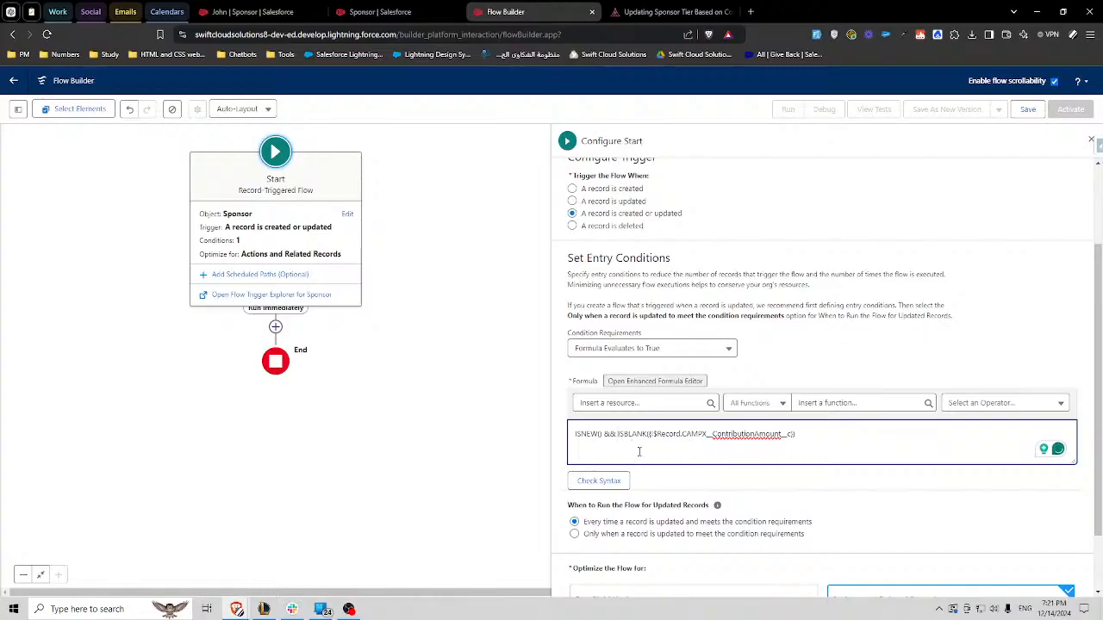
- Wrap the ISBLANK contribution amount check in NOT( ) and check the formula's syntax
{"action": "type", "text": "NOT("}
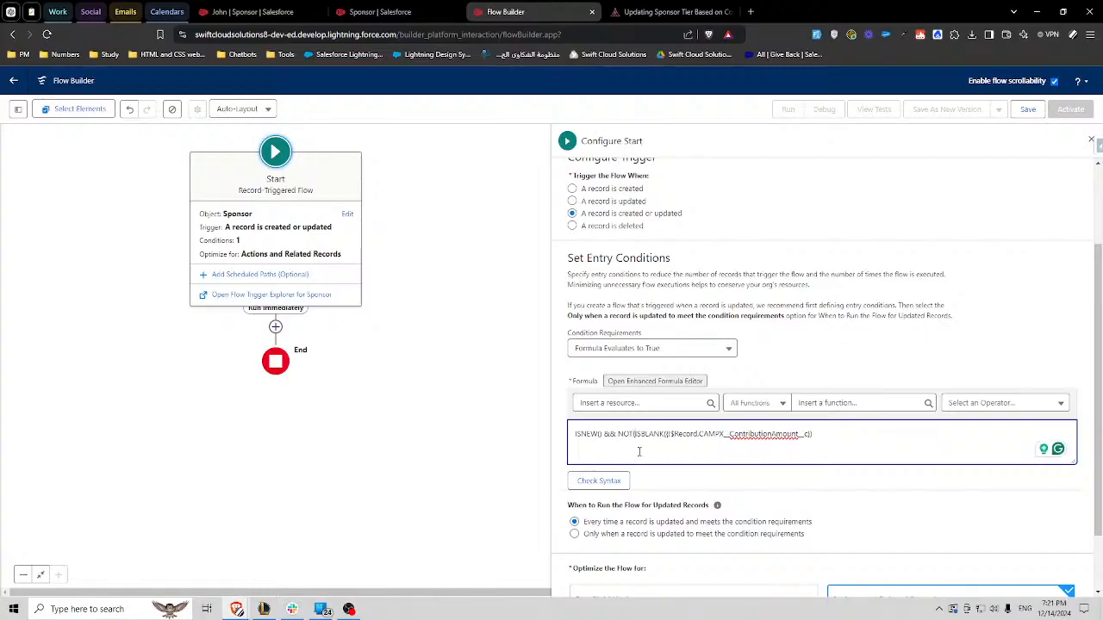
{"action": "key", "text": "End"}
{"action": "type", "text": ")"}
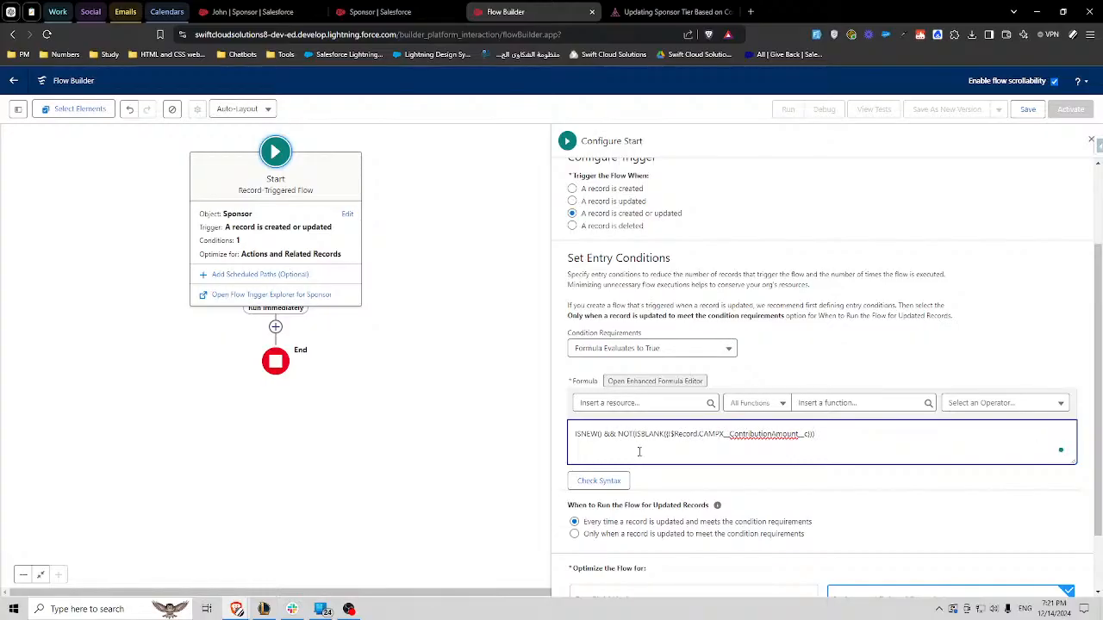
{"action": "left_click", "coordinate": [598, 481]}
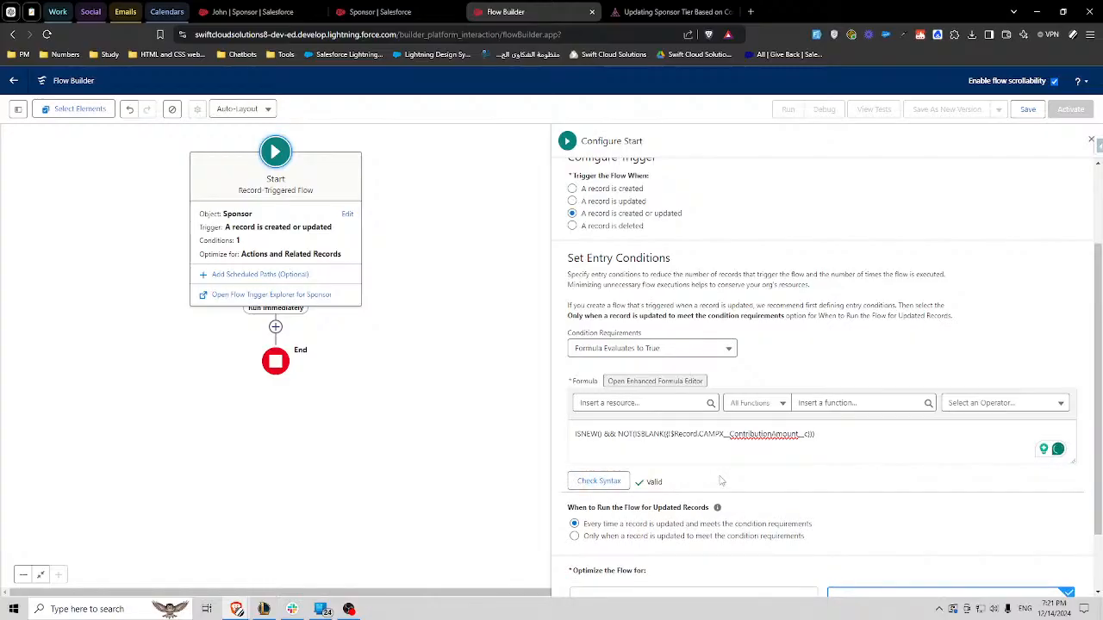
- Add the comment /* On Create Criteria */ on its own line above the ISNEW() condition
{"action": "left_click", "coordinate": [848, 432]}
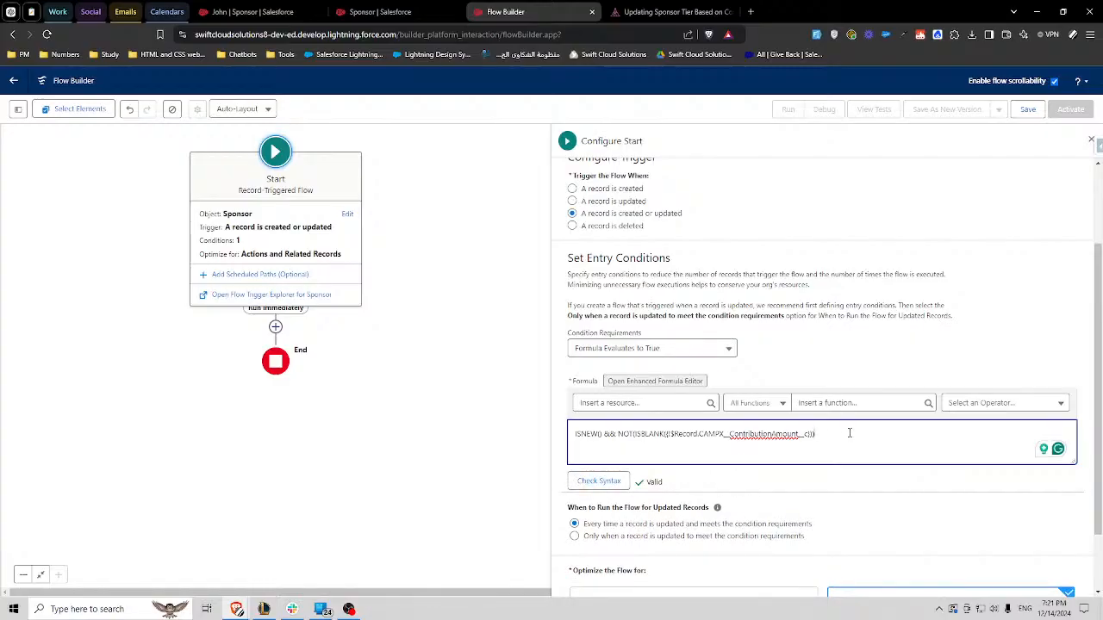
{"action": "key", "text": "Return"}
{"action": "type", "text": "/**/"}
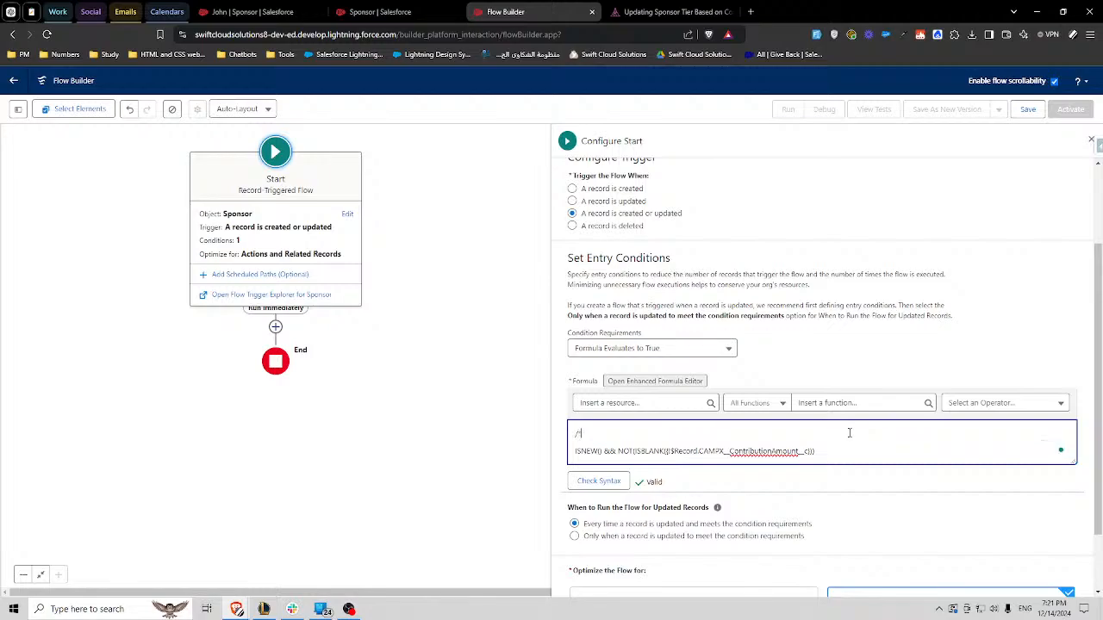
{"action": "key", "text": "Left"}
{"action": "key", "text": "Left"}
{"action": "type", "text": "On Create Criteria"}
- Make the formula box taller and add the || operator on a new line below the create condition
{"action": "left_click_drag", "start_coordinate": [1074, 461], "coordinate": [1071, 534]}
{"action": "left_click", "coordinate": [845, 454]}
{"action": "key", "text": "Return"}
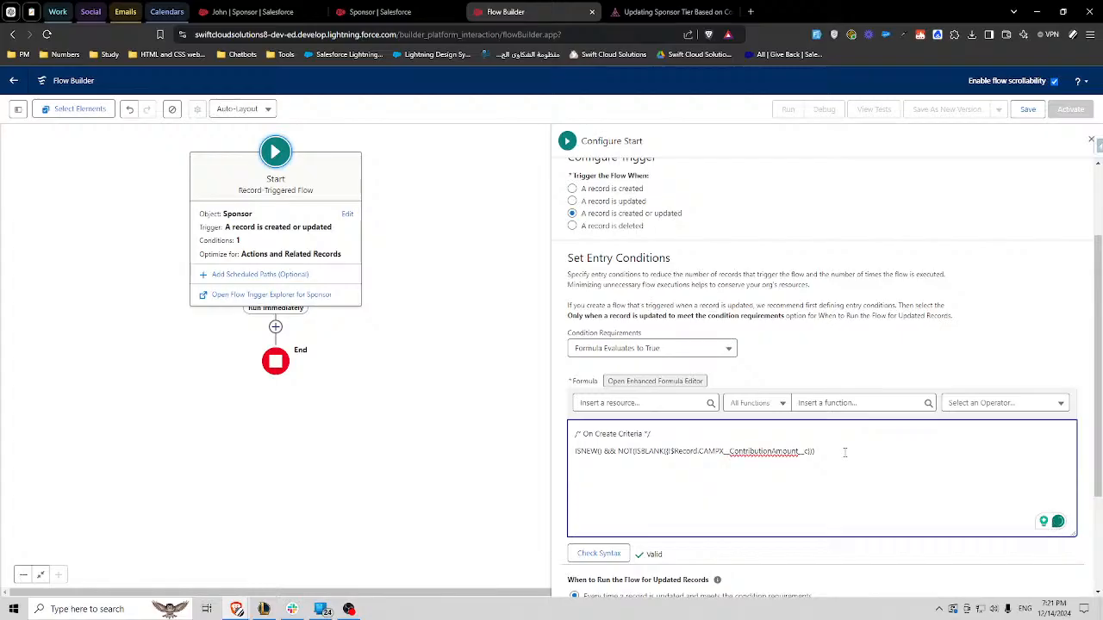
{"action": "type", "text": "||"}
- Copy the create comment below the || operator and change it to /* On Update Criteria */
{"action": "left_click_drag", "start_coordinate": [652, 434], "coordinate": [558, 436]}
{"action": "key", "text": "ctrl+c"}
{"action": "left_click", "coordinate": [673, 495]}
{"action": "key", "text": "ctrl+v"}
{"action": "double_click", "coordinate": [602, 486]}
{"action": "type", "text": "Update"}
{"action": "left_click", "coordinate": [674, 487]}
- Append && and an ISBLANK function to the end of the create condition line
{"action": "left_click_drag", "start_coordinate": [602, 451], "coordinate": [576, 451]}
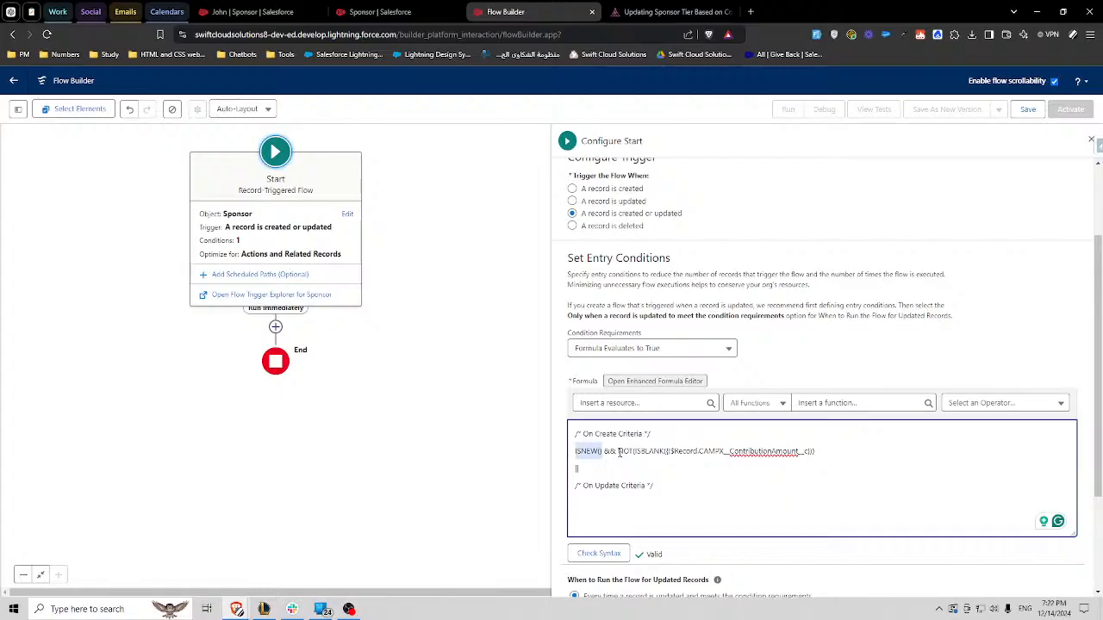
{"action": "left_click_drag", "start_coordinate": [619, 451], "coordinate": [819, 451]}
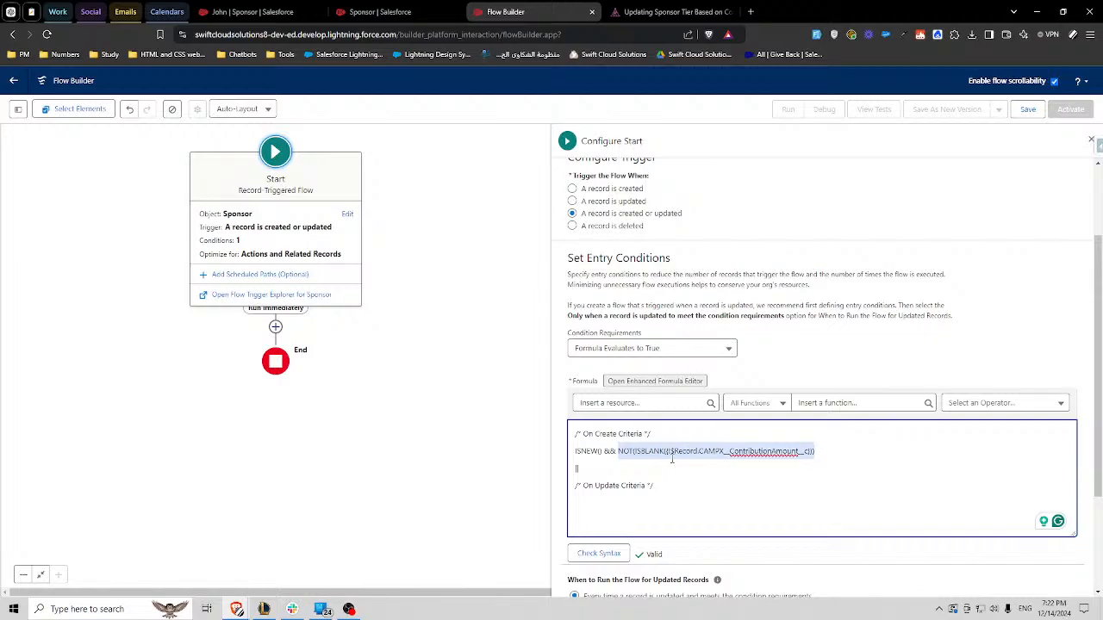
{"action": "left_click", "coordinate": [823, 453]}
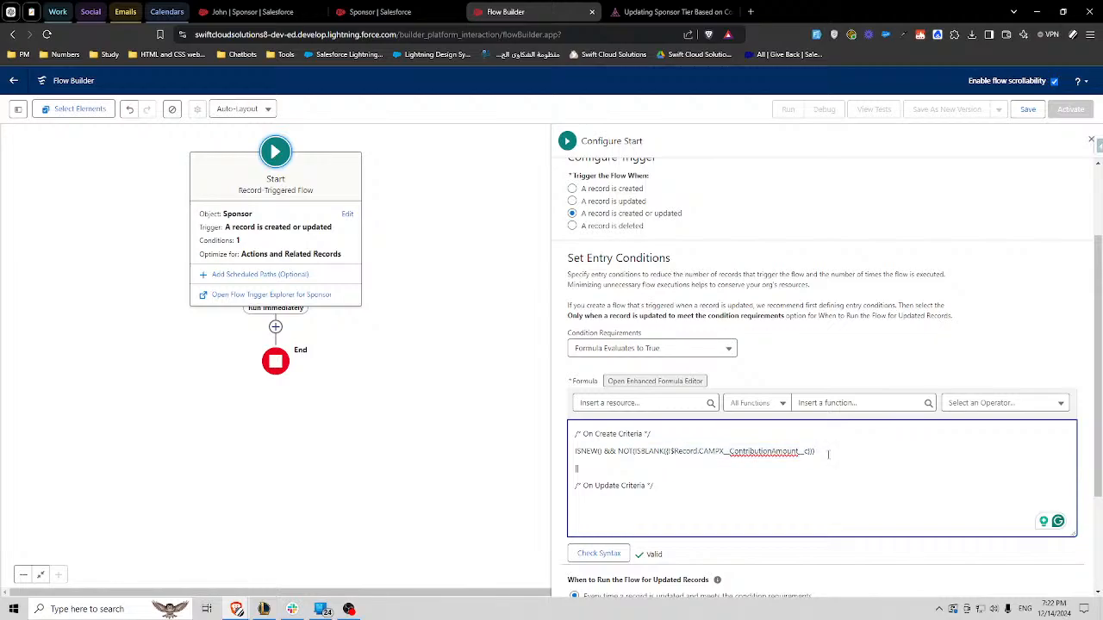
{"action": "type", "text": "&&"}
{"action": "left_click", "coordinate": [835, 405]}
{"action": "type", "text": "isbl"}
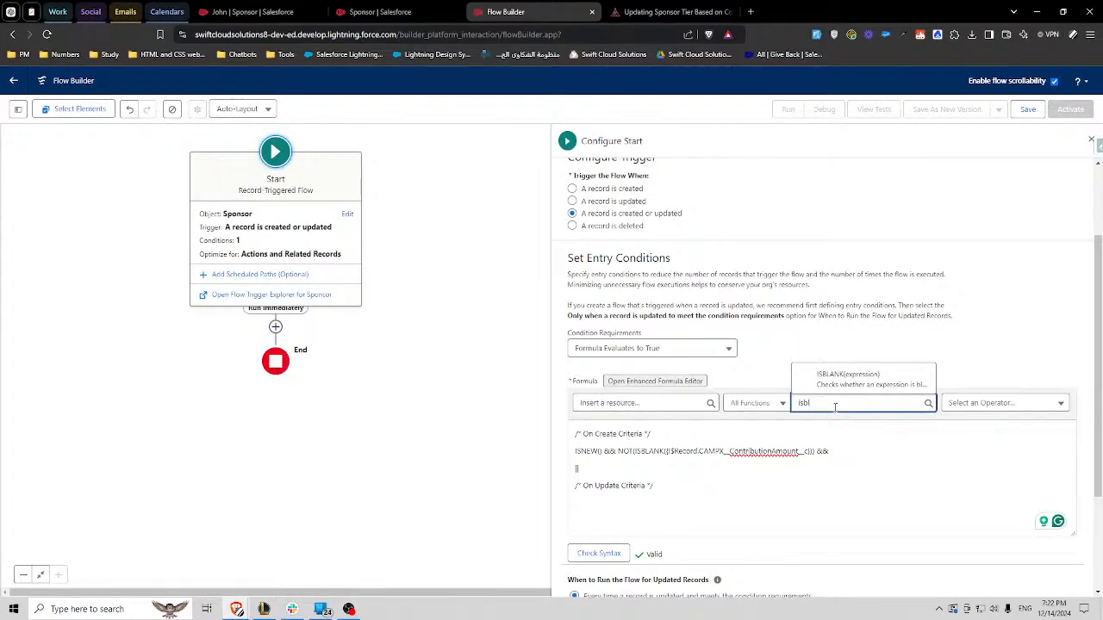
{"action": "left_click", "coordinate": [847, 380]}
- Replace the new ISBLANK expression placeholder with the $Record field CAMPX__Tier__c
{"action": "double_click", "coordinate": [870, 451]}
{"action": "left_click", "coordinate": [616, 404]}
{"action": "type", "text": "re"}
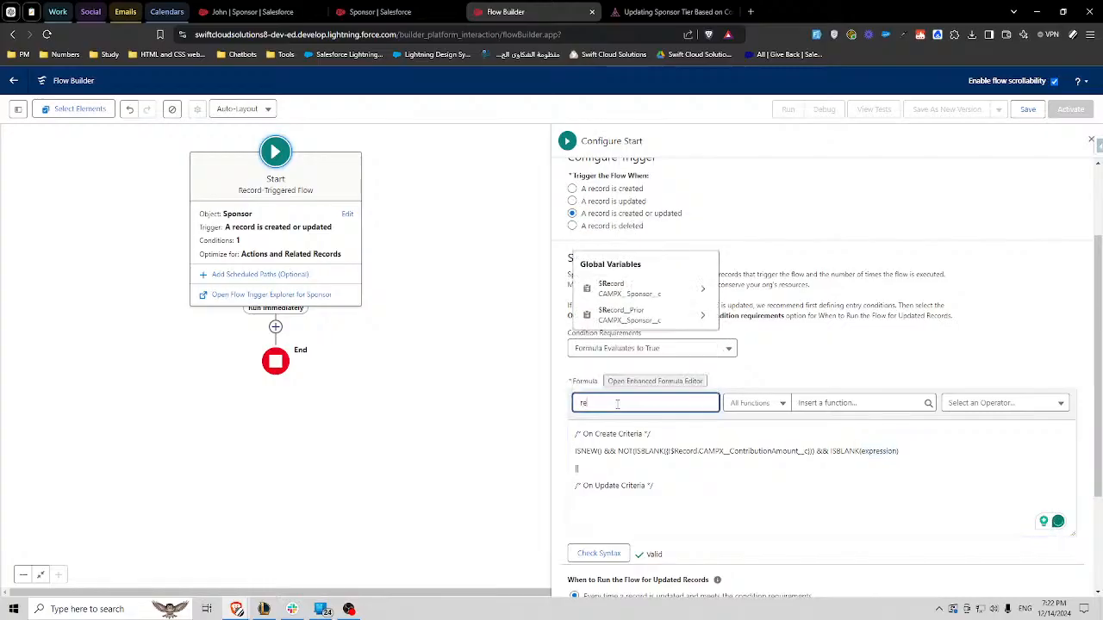
{"action": "type", "text": "c"}
{"action": "left_click", "coordinate": [614, 291]}
{"action": "type", "text": "tie"}
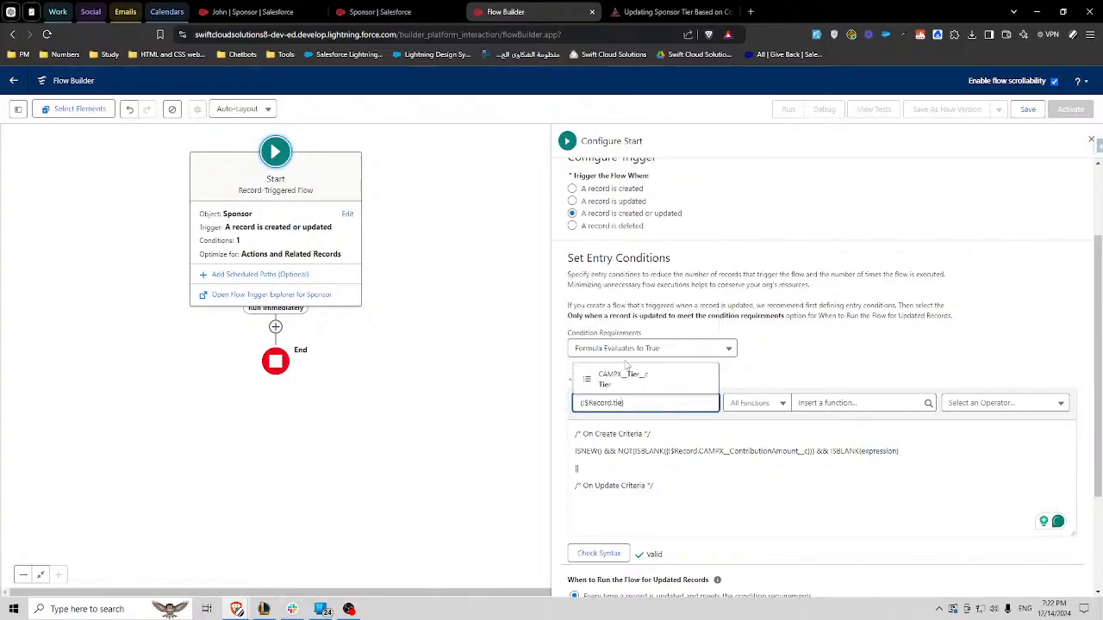
{"action": "left_click", "coordinate": [623, 379]}
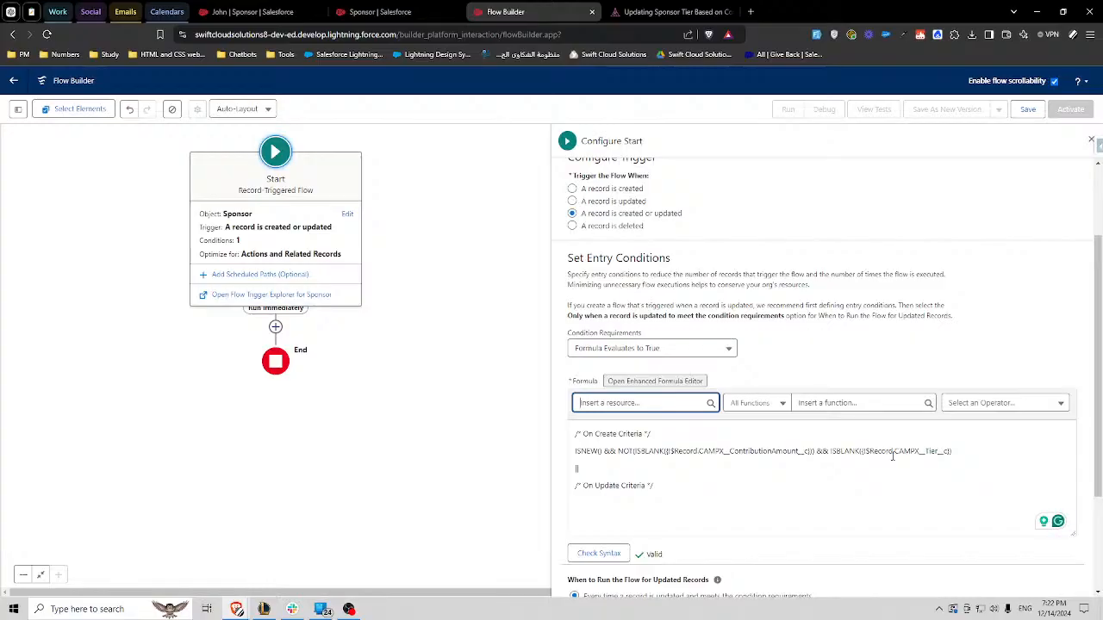
- Insert the ISCHANGED function on a new line under the On Update Criteria comment
{"action": "left_click", "coordinate": [665, 488]}
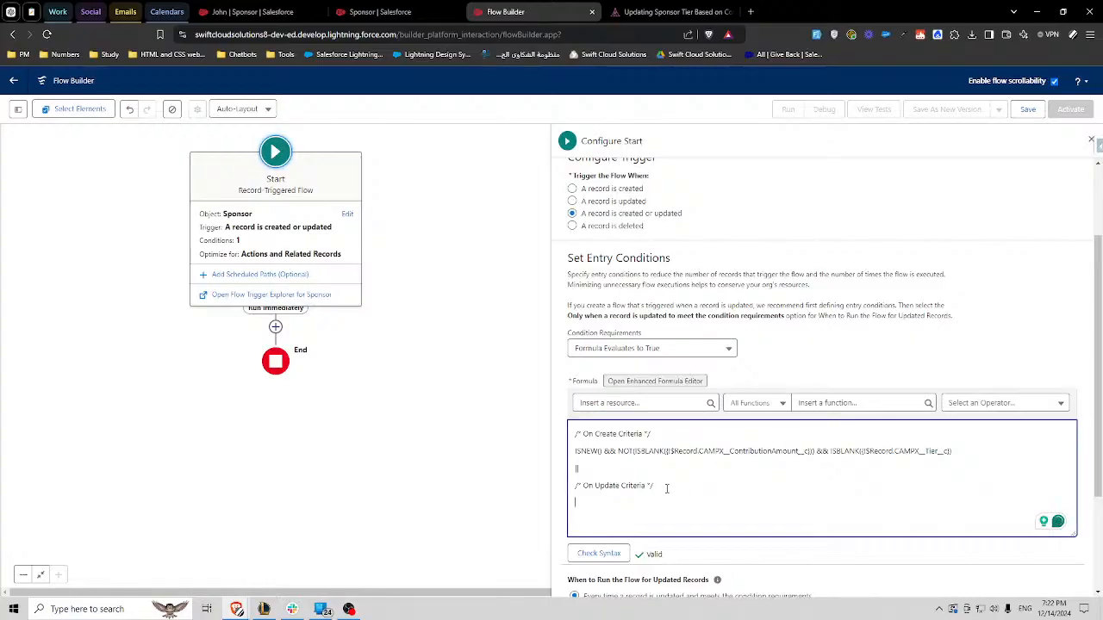
{"action": "key", "text": "Return"}
{"action": "left_click", "coordinate": [836, 403]}
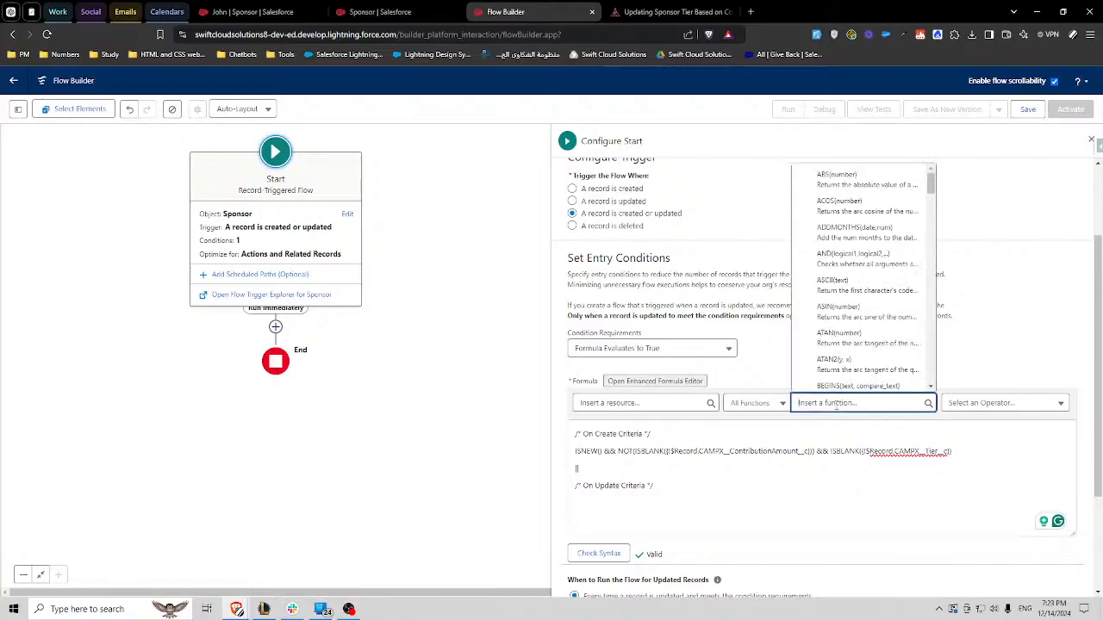
{"action": "type", "text": "ischa"}
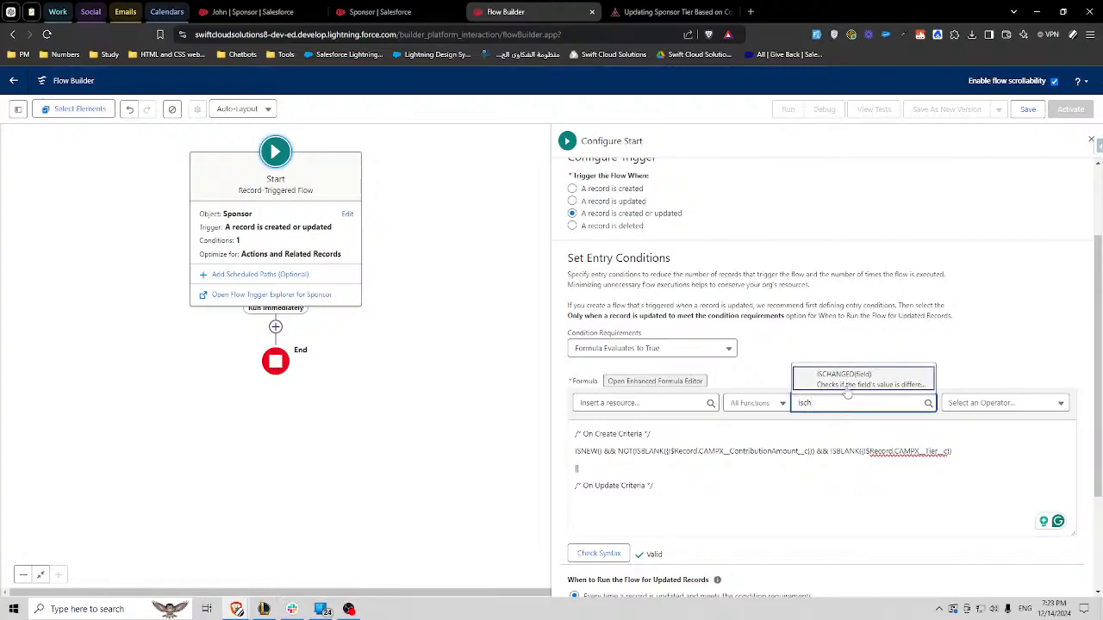
{"action": "left_click", "coordinate": [840, 376]}
- Replace the ISCHANGED field placeholder with the $Record field CAMPX__ContributionAmount__c
{"action": "double_click", "coordinate": [624, 503]}
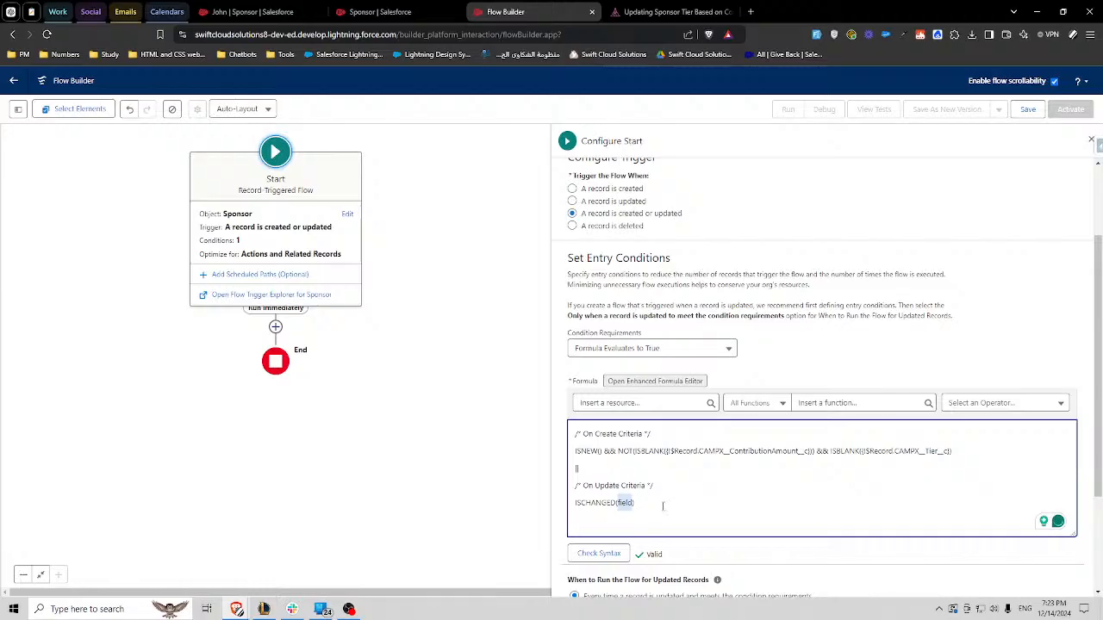
{"action": "left_click", "coordinate": [642, 403]}
{"action": "type", "text": "rec"}
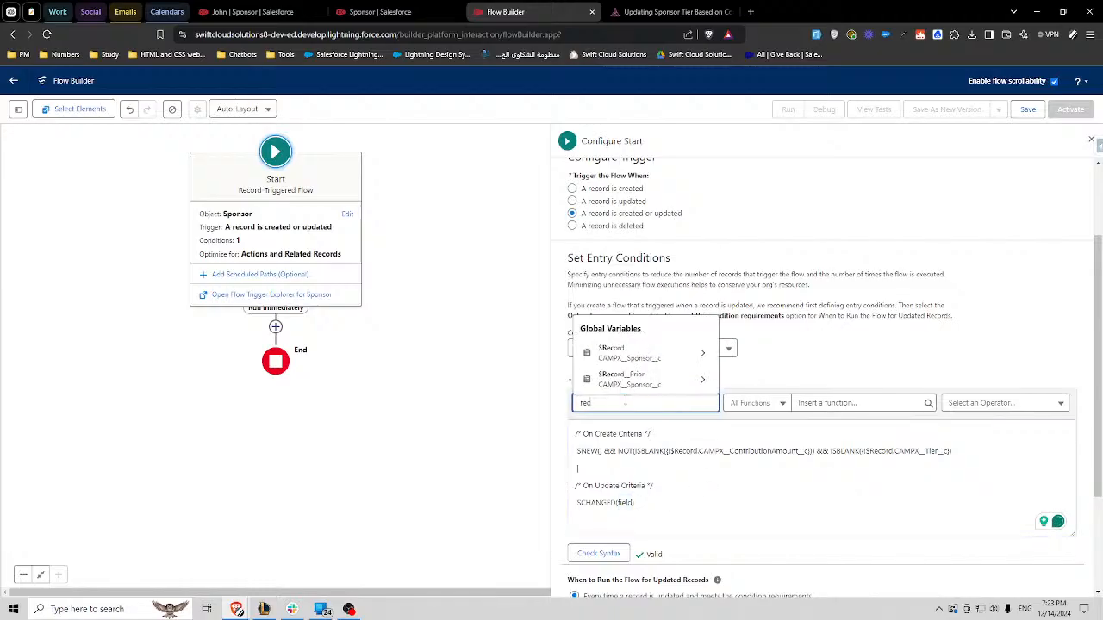
{"action": "left_click", "coordinate": [634, 355]}
{"action": "type", "text": "amount"}
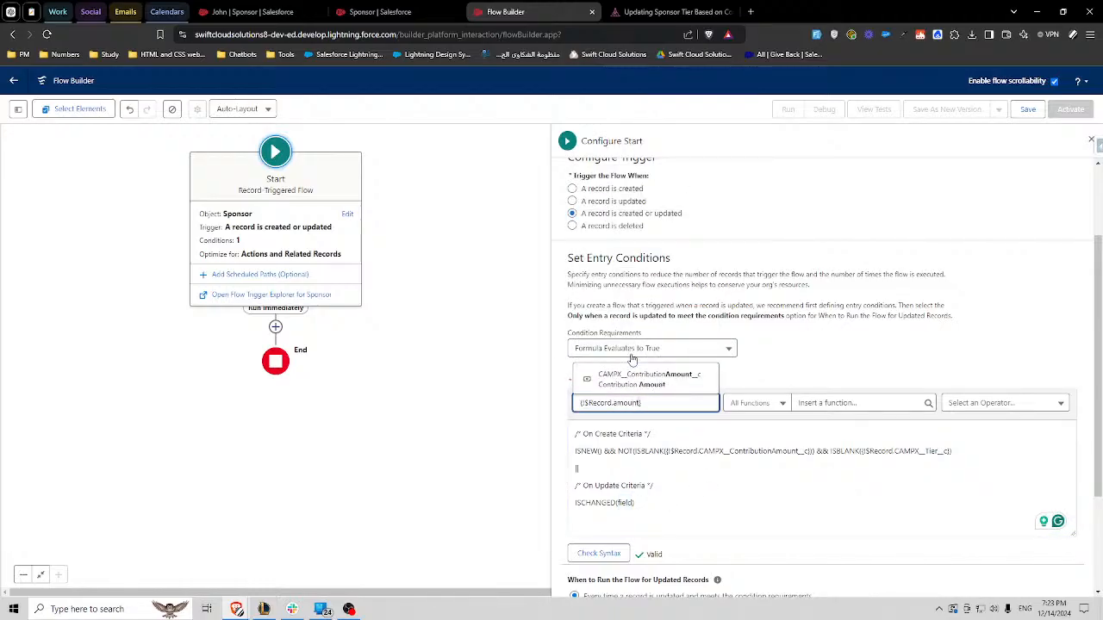
{"action": "left_click", "coordinate": [644, 377]}
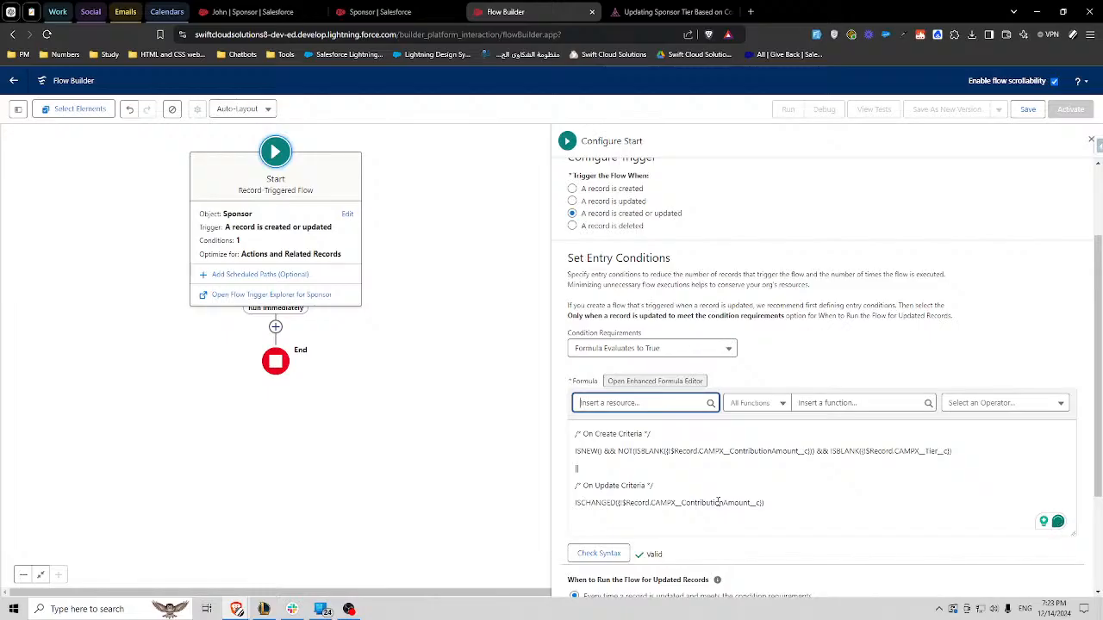
- Copy the && ISBLANK tier check from the create condition to the end of the ISCHANGED line
{"action": "left_click", "coordinate": [773, 502]}
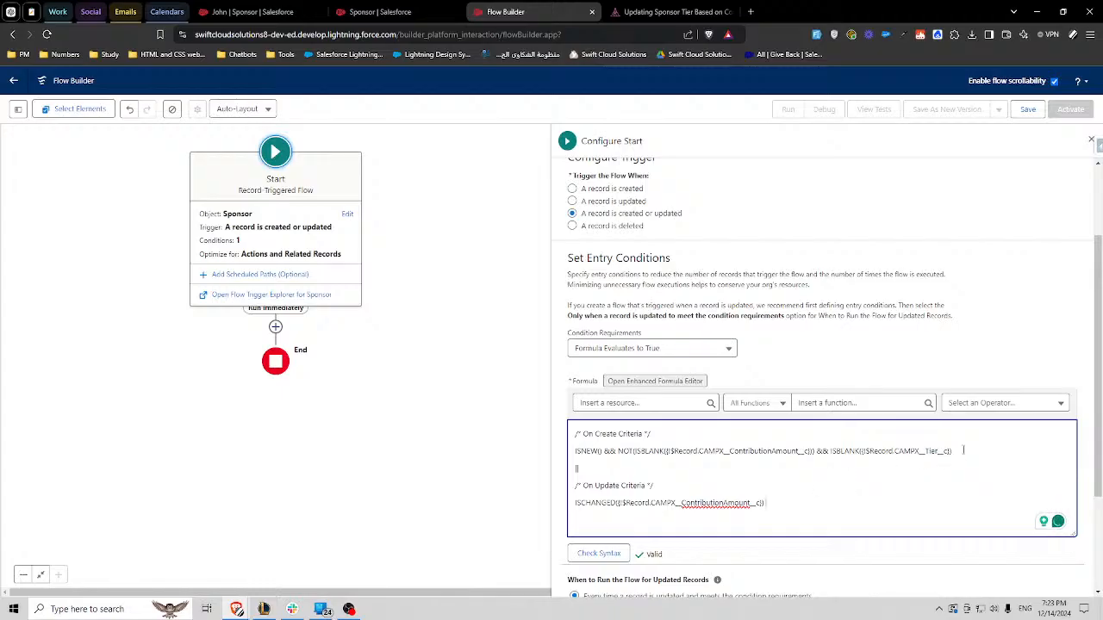
{"action": "left_click_drag", "start_coordinate": [963, 450], "coordinate": [816, 450]}
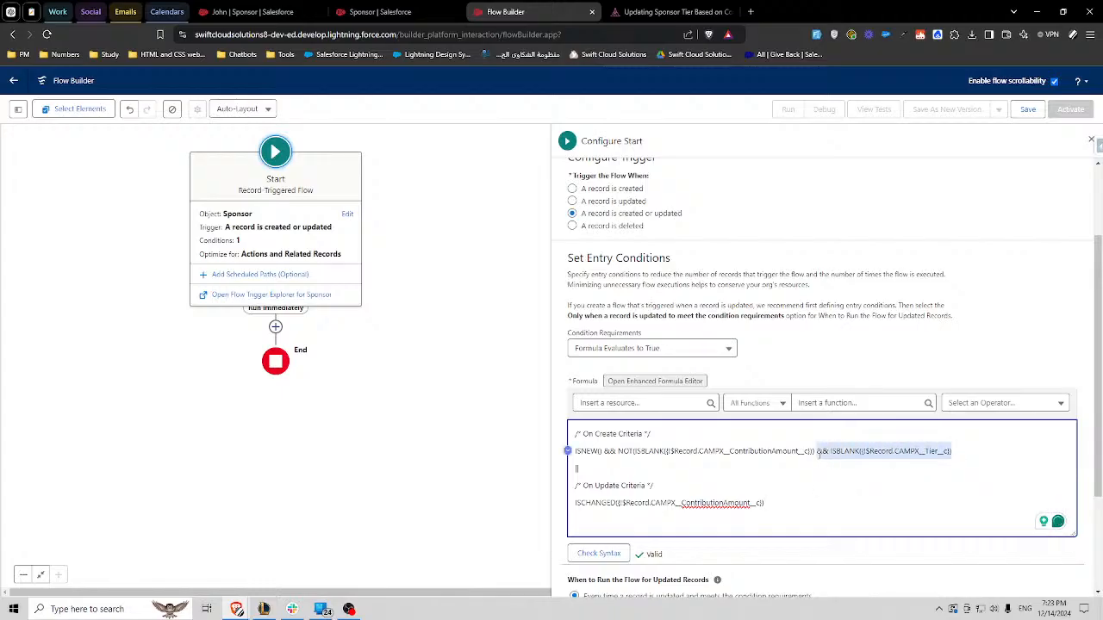
{"action": "key", "text": "ctrl+c"}
{"action": "left_click", "coordinate": [846, 502]}
{"action": "key", "text": "ctrl+v"}
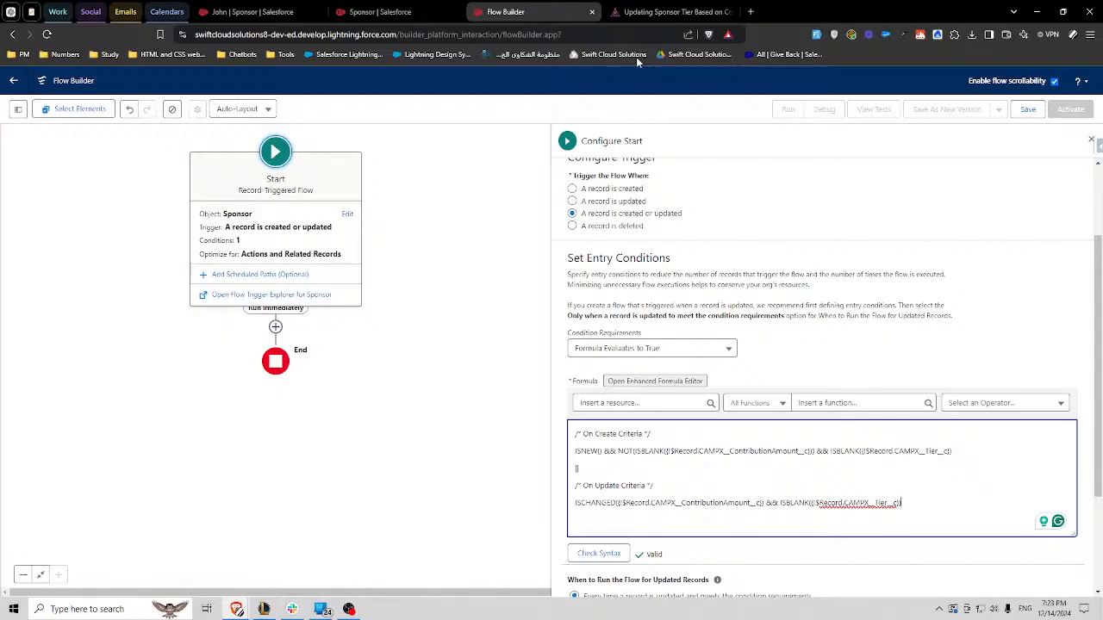
- Switch to the Camp Apex challenge page, review the Bronze row of the tier mapping, and return to Flow Builder
{"action": "left_click", "coordinate": [667, 12]}
{"action": "left_click_drag", "start_coordinate": [226, 398], "coordinate": [153, 398]}
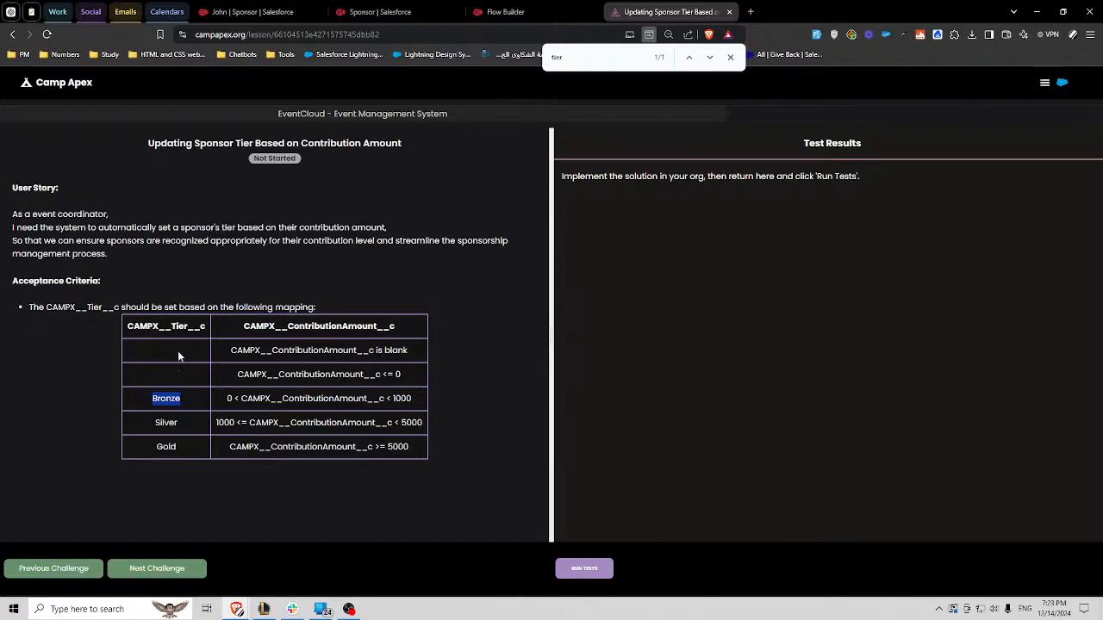
{"action": "left_click", "coordinate": [522, 23]}
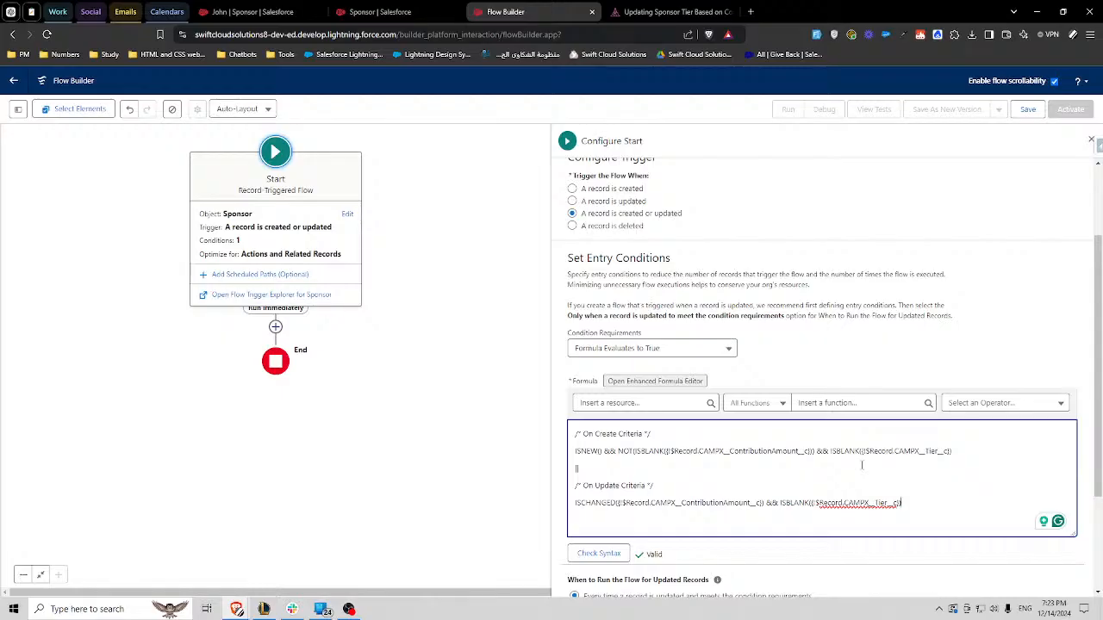
- Remove the && ISBLANK tier check from the end of the ISCHANGED line in the entry formula
{"action": "left_click_drag", "start_coordinate": [911, 502], "coordinate": [770, 513]}
{"action": "key", "text": "BackSpace"}
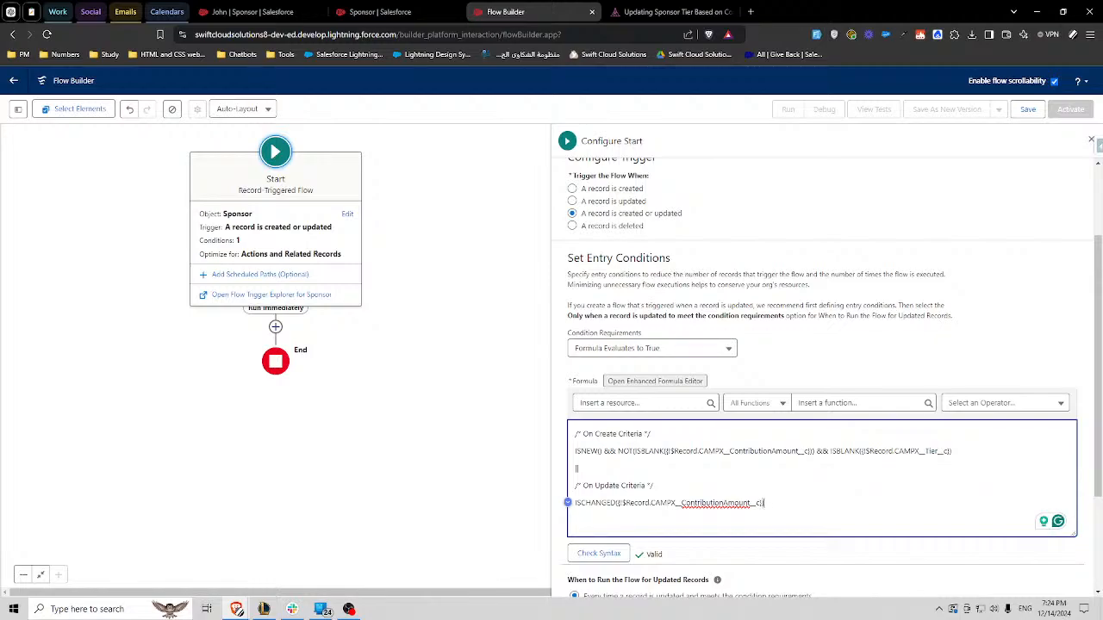
- Switch to the Camp Apex challenge page, review the Bronze, Silver and Gold contribution ranges in the tier mapping, and return to Flow Builder
{"action": "left_click", "coordinate": [668, 11]}
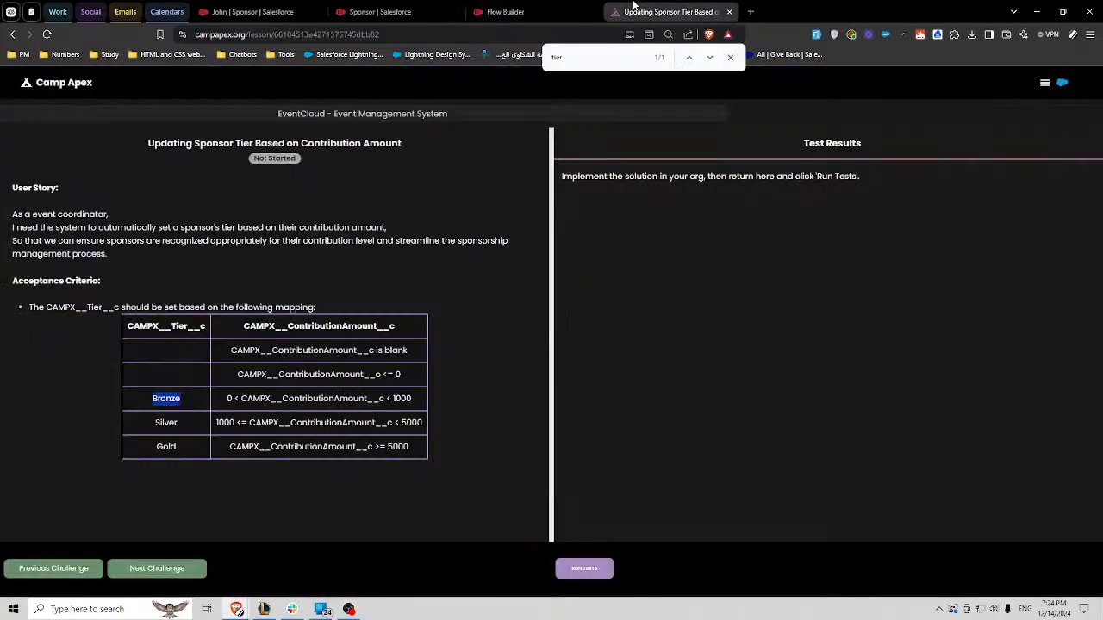
{"action": "double_click", "coordinate": [402, 399]}
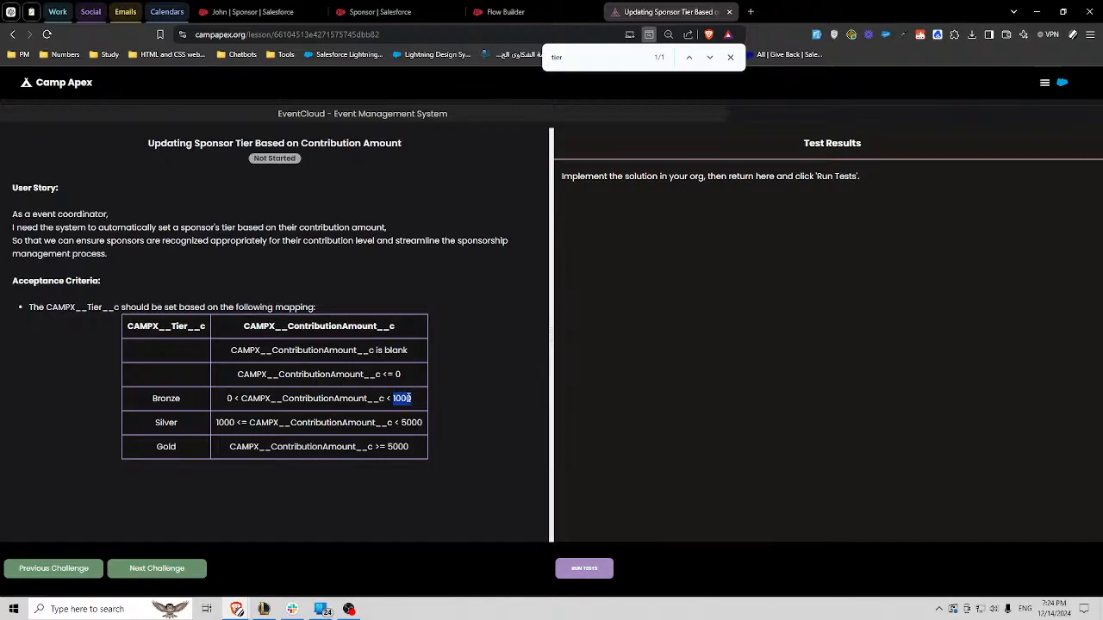
{"action": "left_click", "coordinate": [408, 399]}
{"action": "left_click_drag", "start_coordinate": [222, 398], "coordinate": [391, 466]}
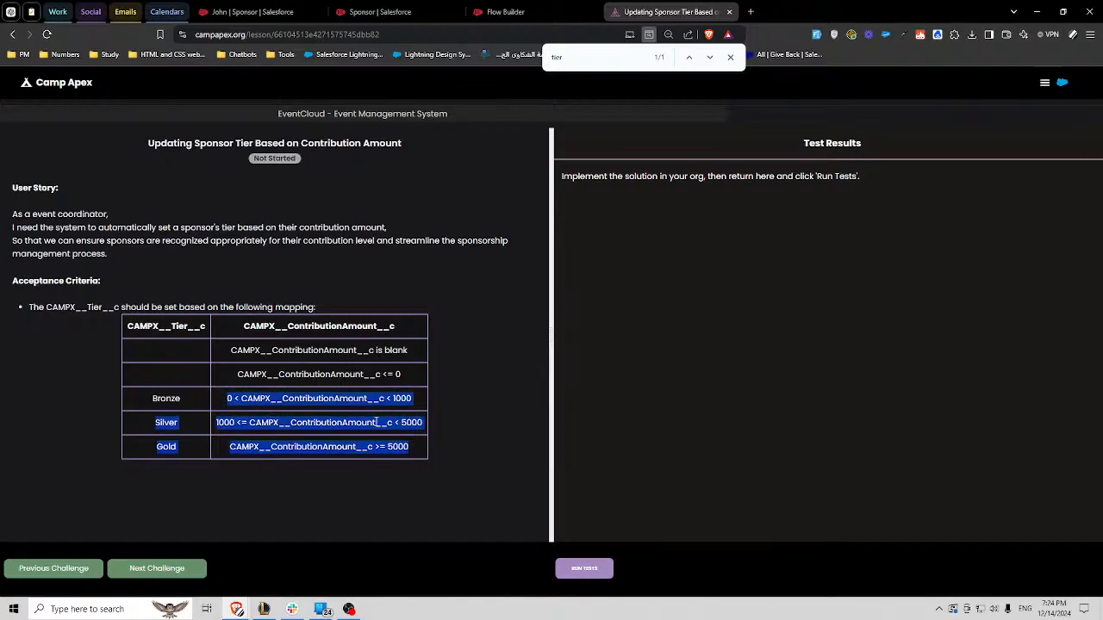
{"action": "left_click", "coordinate": [359, 401]}
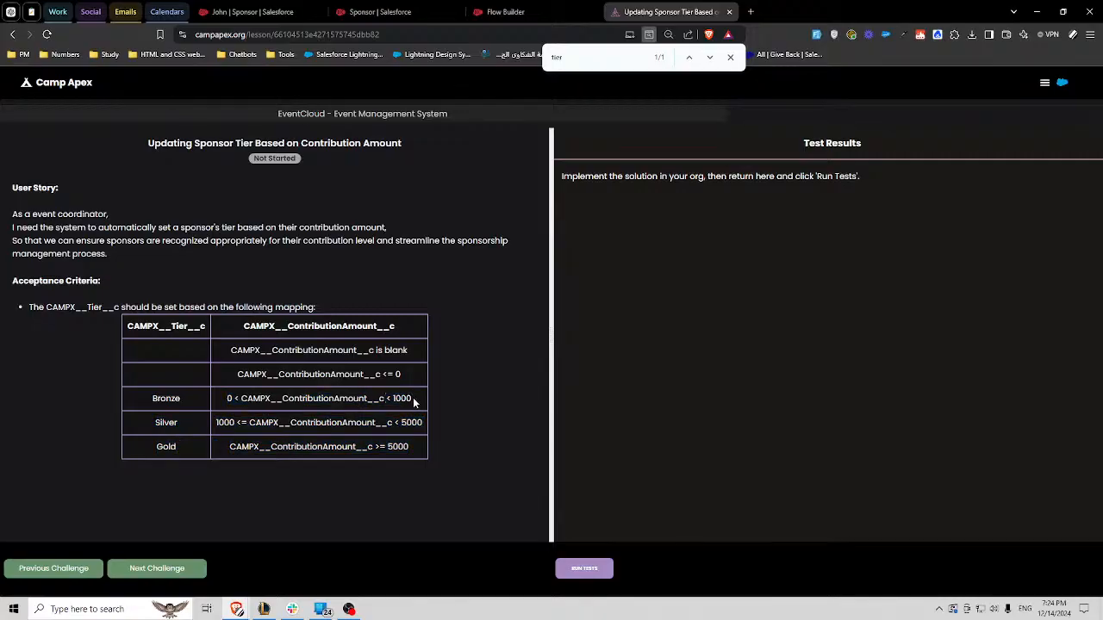
{"action": "left_click_drag", "start_coordinate": [414, 399], "coordinate": [419, 422]}
{"action": "left_click", "coordinate": [218, 422]}
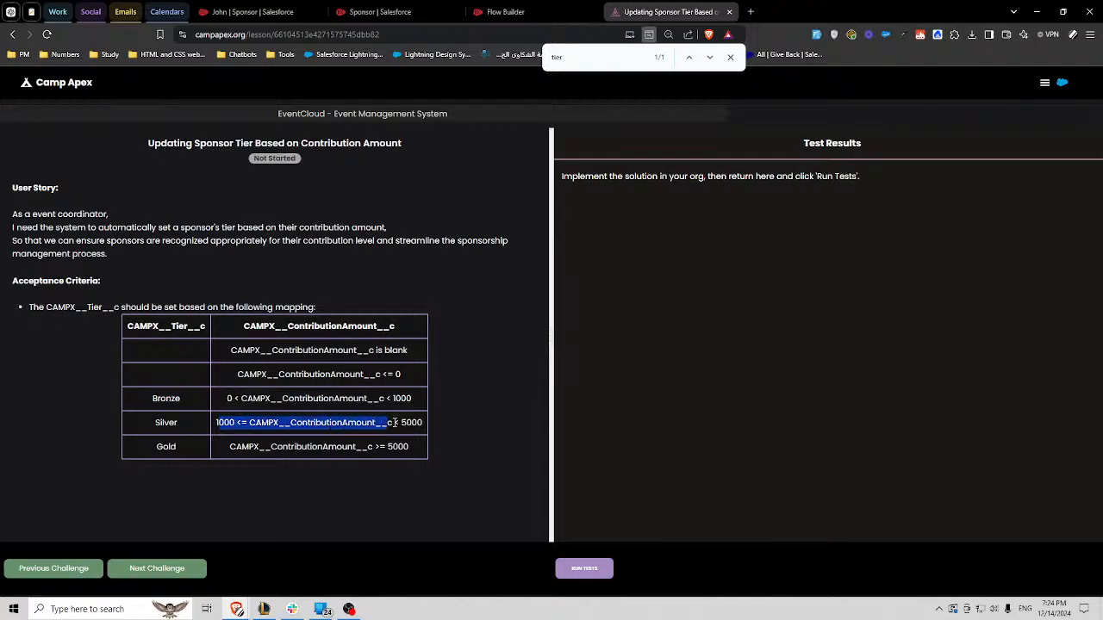
{"action": "left_click", "coordinate": [368, 422]}
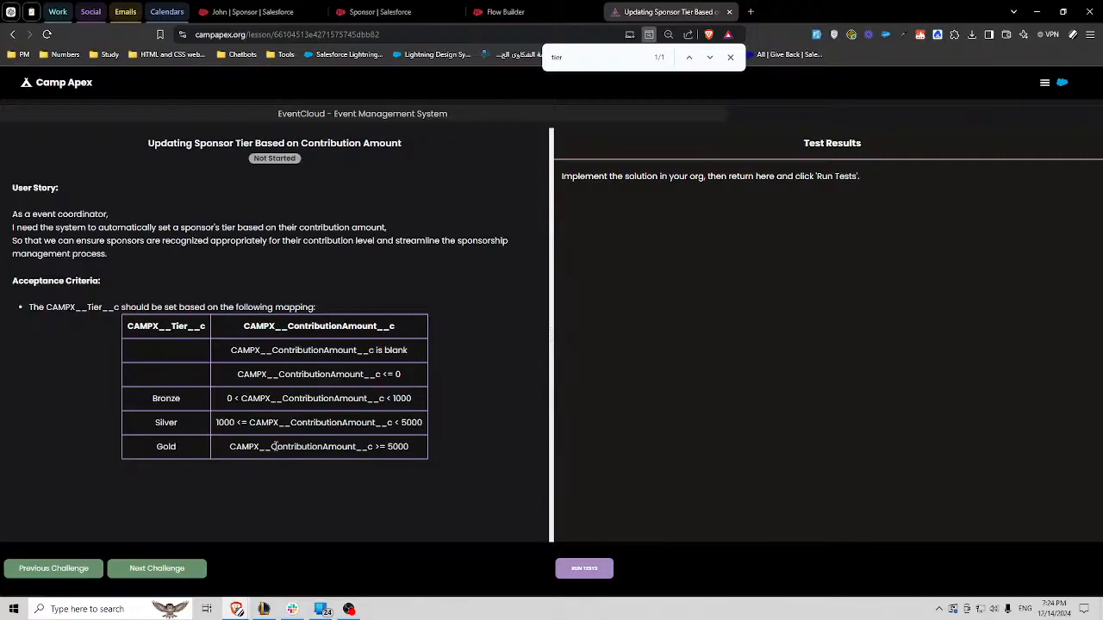
{"action": "left_click", "coordinate": [517, 11]}
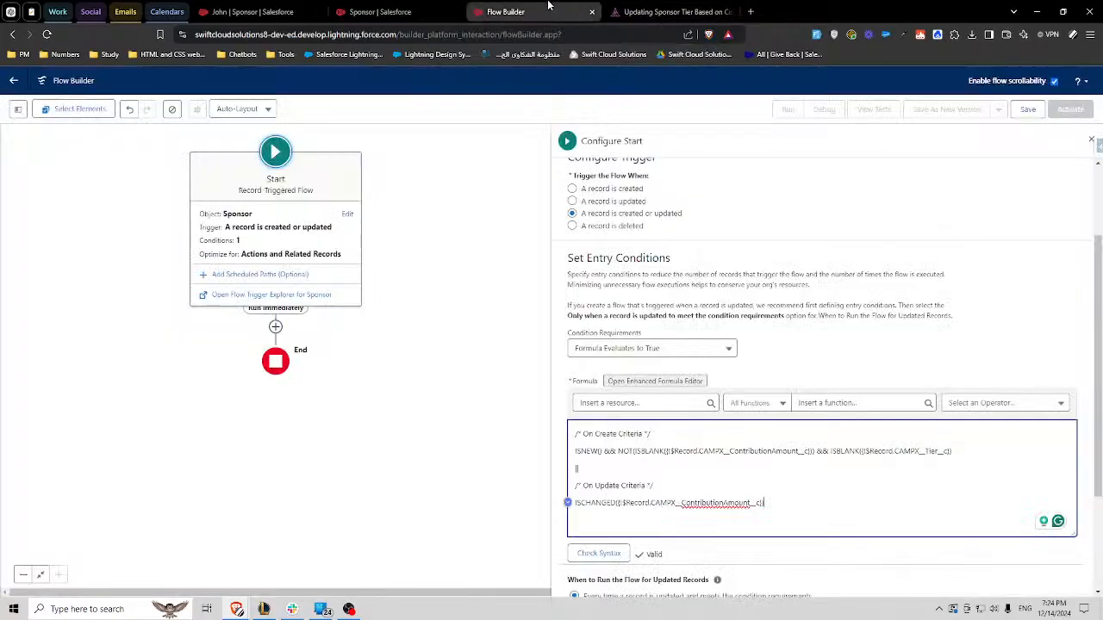
- Delete the On Update Criteria and On Create Criteria comment lines from the entry formula
{"action": "triple_click", "coordinate": [639, 485]}
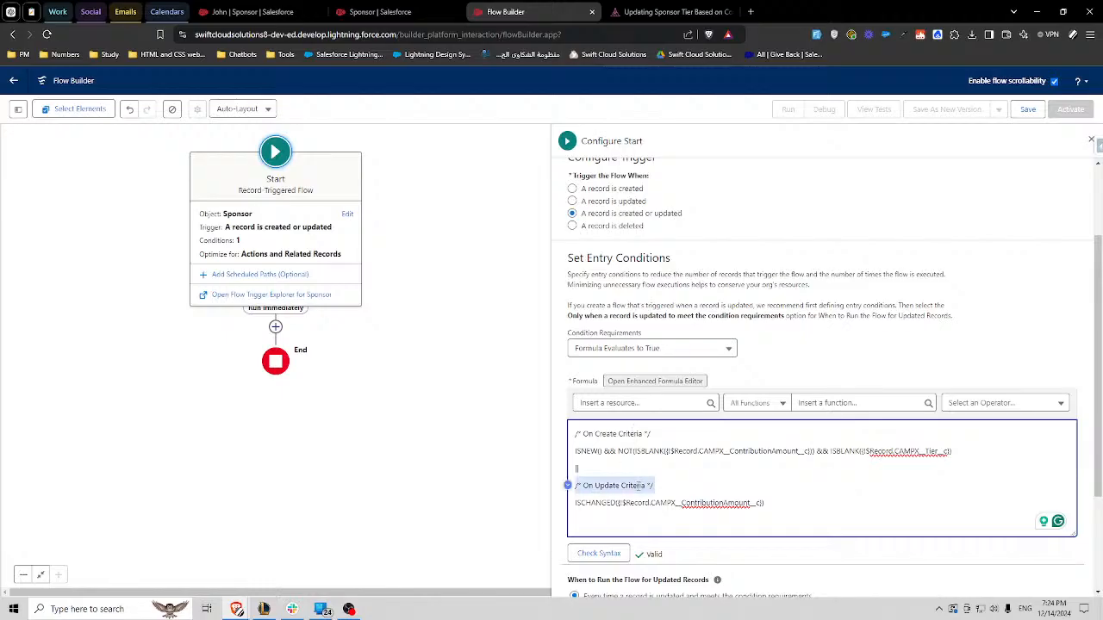
{"action": "key", "text": "BackSpace"}
{"action": "triple_click", "coordinate": [637, 434]}
{"action": "key", "text": "BackSpace"}
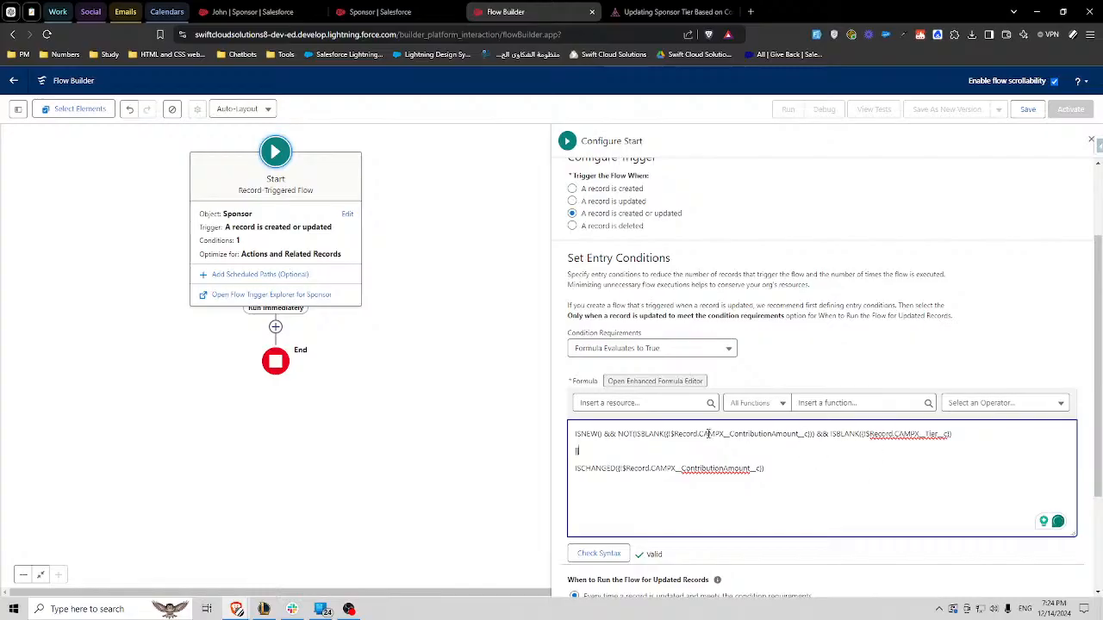
- Wrap the ISNEW create condition and the ISCHANGED update condition each in its own pair of parentheses
{"action": "triple_click", "coordinate": [670, 433]}
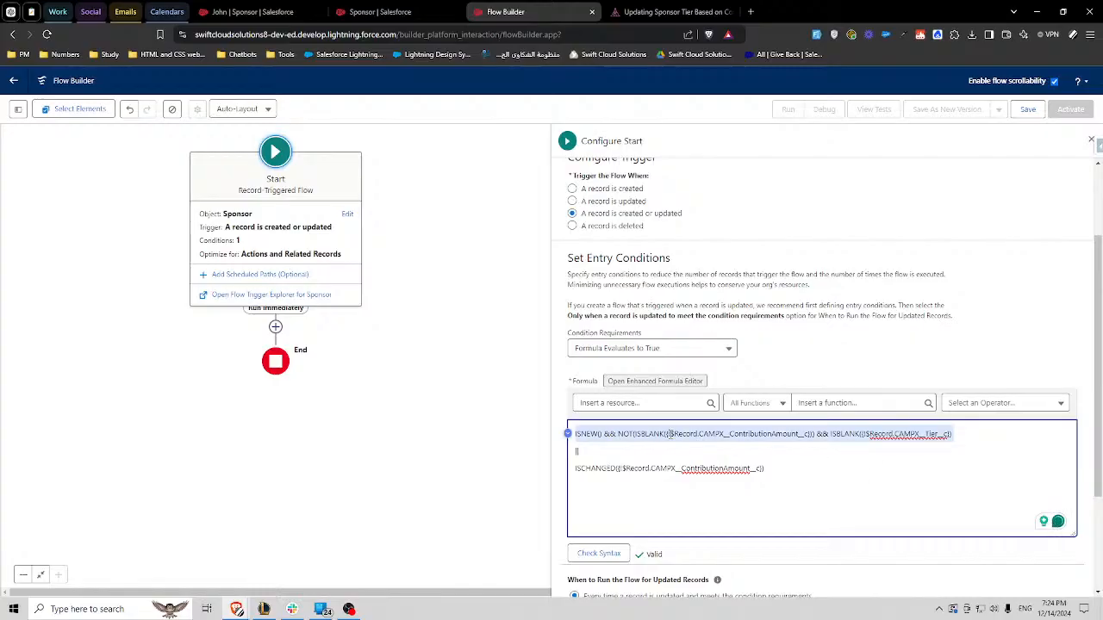
{"action": "left_click", "coordinate": [624, 454]}
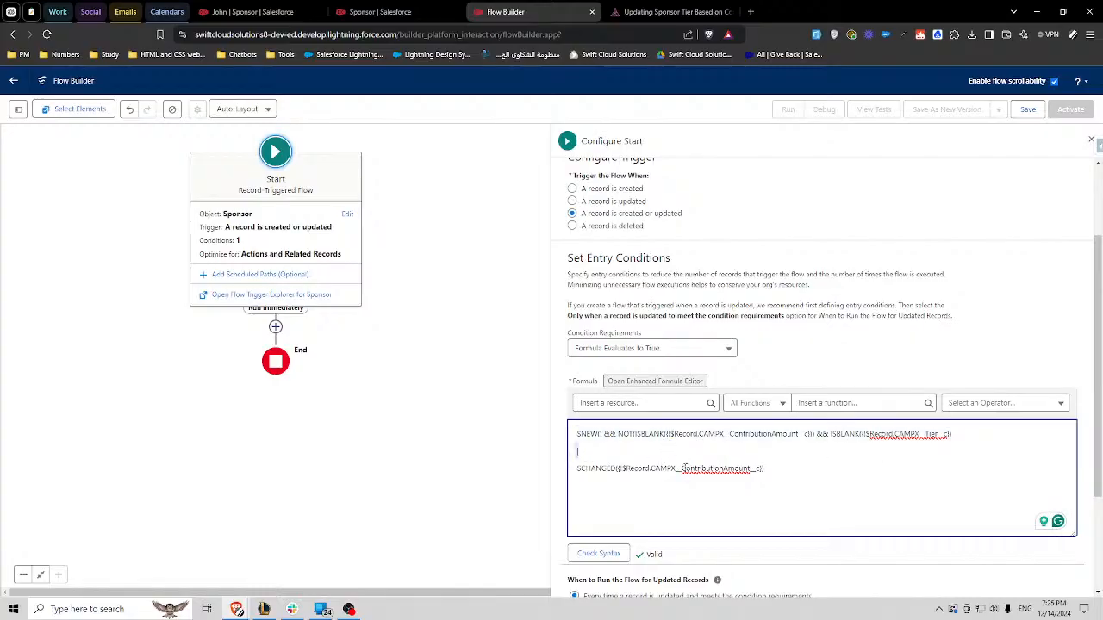
{"action": "triple_click", "coordinate": [642, 468]}
{"action": "left_click", "coordinate": [576, 435]}
{"action": "type", "text": "("}
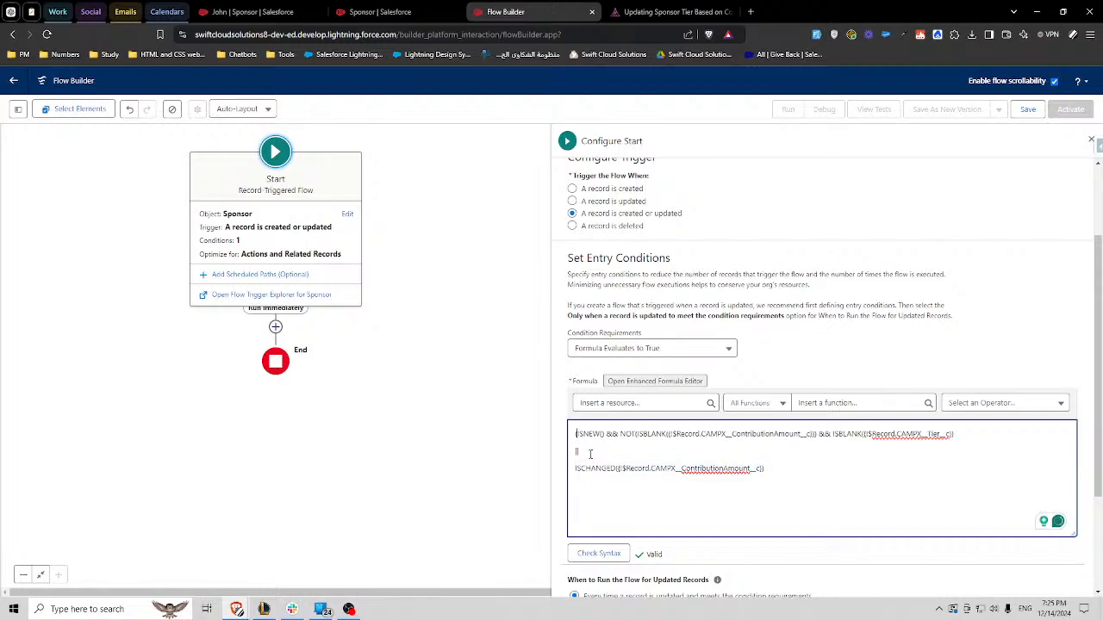
{"action": "key", "text": "End"}
{"action": "type", "text": ")"}
{"action": "key", "text": "Down"}
{"action": "key", "text": "Down"}
{"action": "key", "text": "Home"}
{"action": "type", "text": "("}
{"action": "key", "text": "End"}
{"action": "type", "text": ")"}
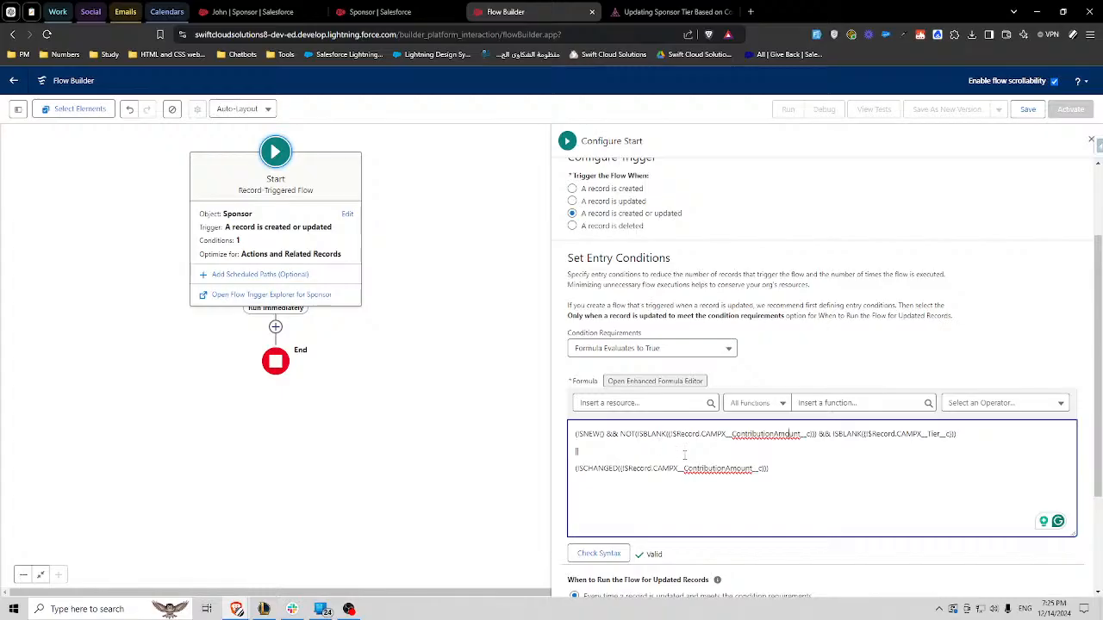
- Optimize the flow for Fast Field Updates
{"action": "scroll", "coordinate": [780, 514], "scroll_direction": "down", "scroll_amount": 2}
{"action": "scroll", "coordinate": [810, 517], "scroll_direction": "up", "scroll_amount": 1}
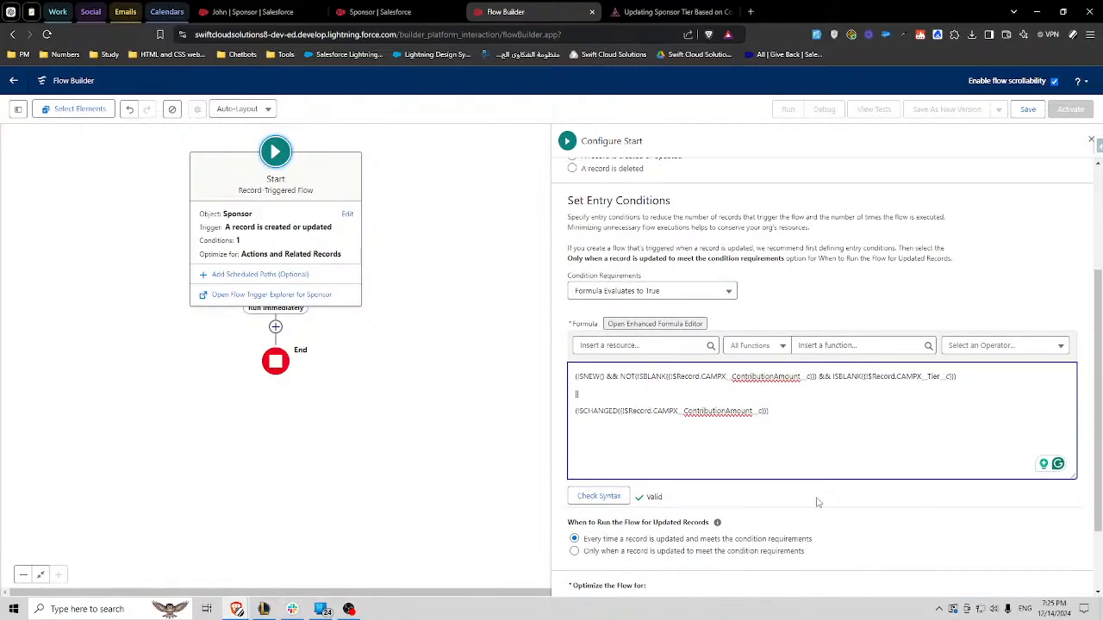
{"action": "scroll", "coordinate": [818, 502], "scroll_direction": "down", "scroll_amount": 2}
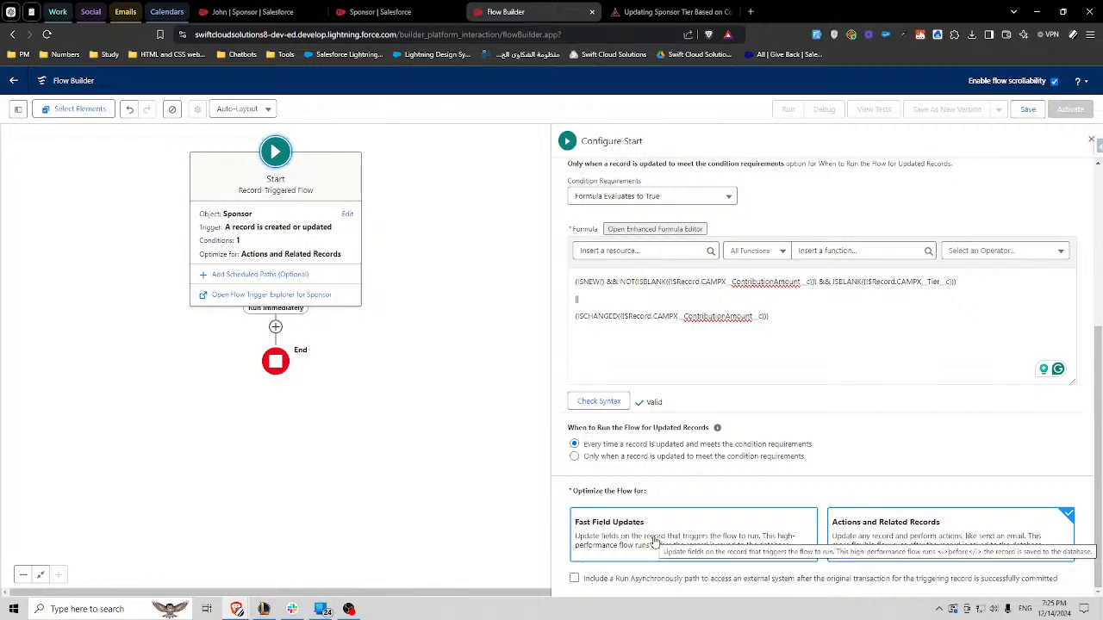
{"action": "left_click", "coordinate": [655, 541]}
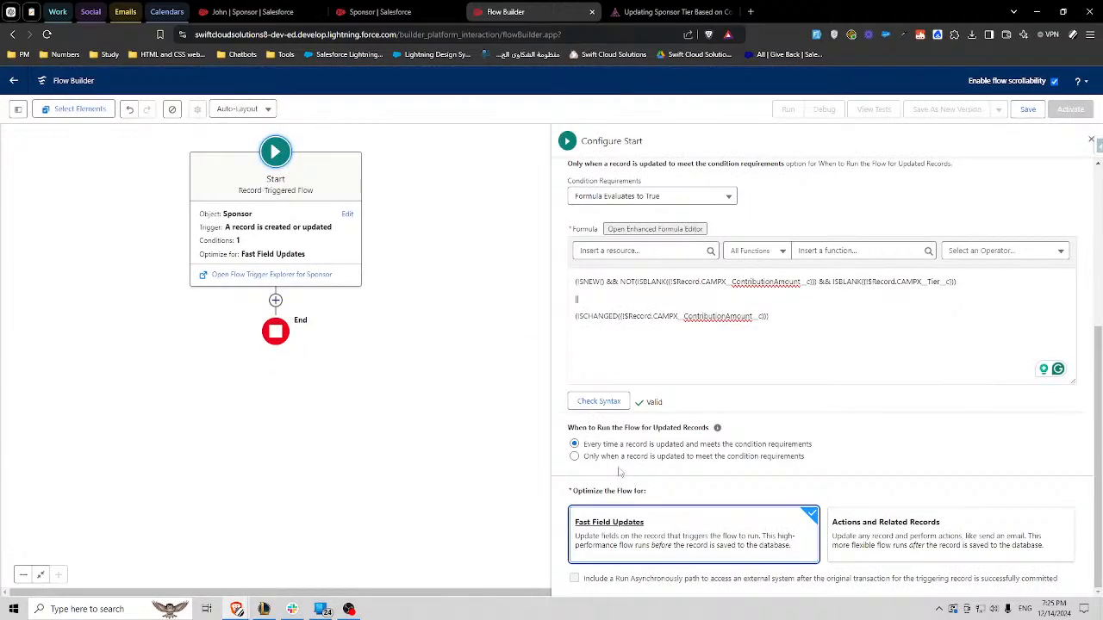
- Review the trigger setting, the entry formula and the run option for updated records in the Start configuration
{"action": "scroll", "coordinate": [635, 463], "scroll_direction": "up", "scroll_amount": 1}
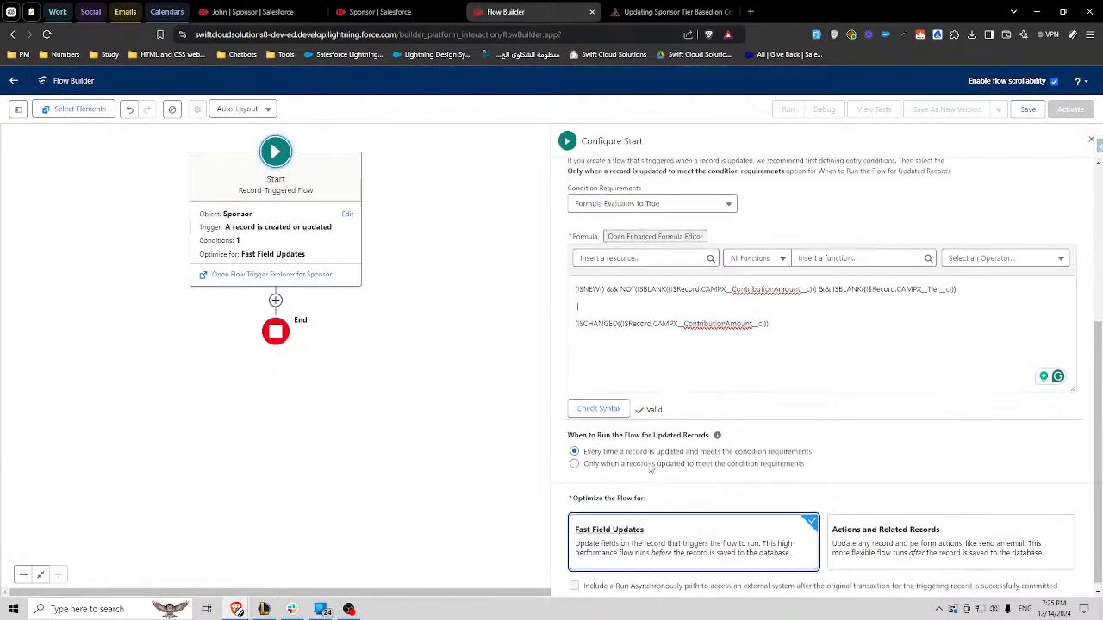
{"action": "left_click_drag", "start_coordinate": [584, 501], "coordinate": [698, 508]}
{"action": "left_click", "coordinate": [698, 508]}
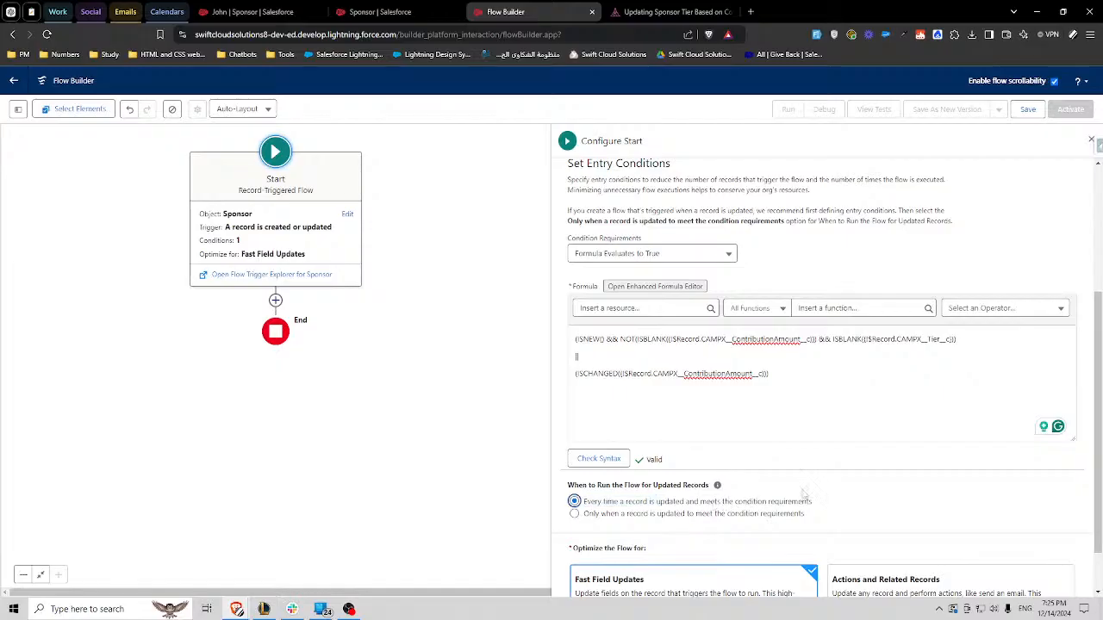
{"action": "scroll", "coordinate": [929, 535], "scroll_direction": "up", "scroll_amount": 1}
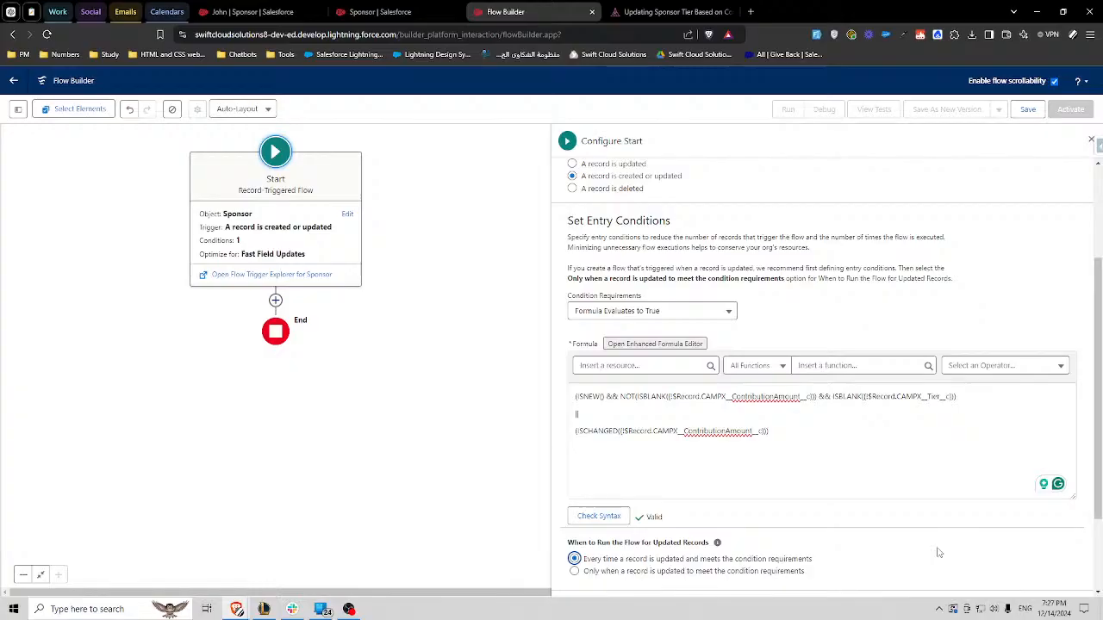
{"action": "left_click_drag", "start_coordinate": [793, 422], "coordinate": [570, 398]}
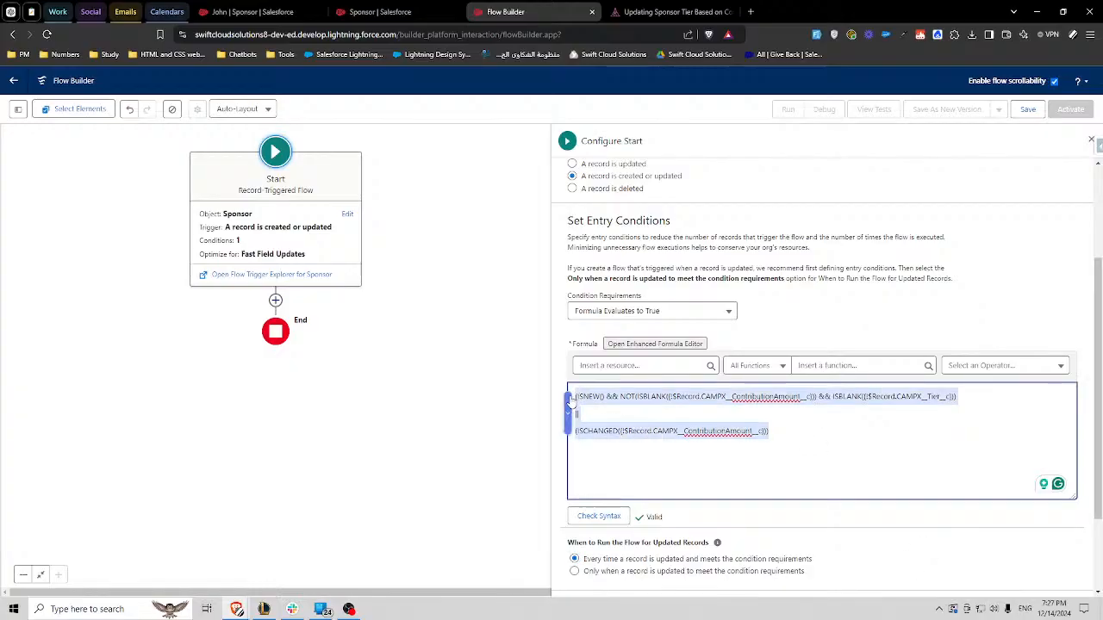
{"action": "left_click", "coordinate": [945, 204]}
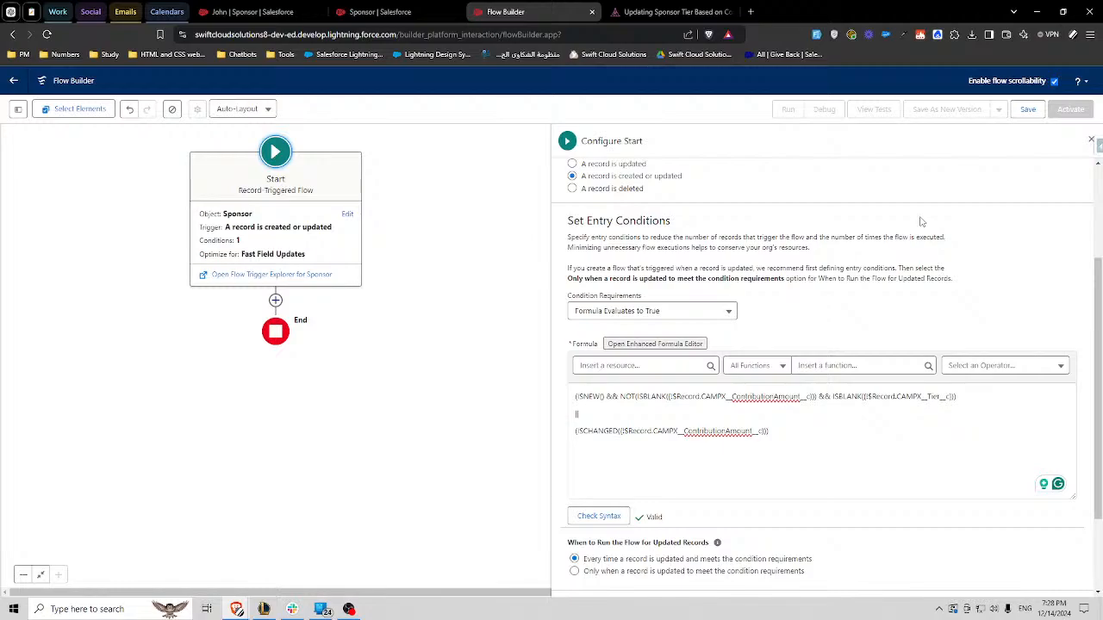
{"action": "left_click_drag", "start_coordinate": [784, 454], "coordinate": [700, 343]}
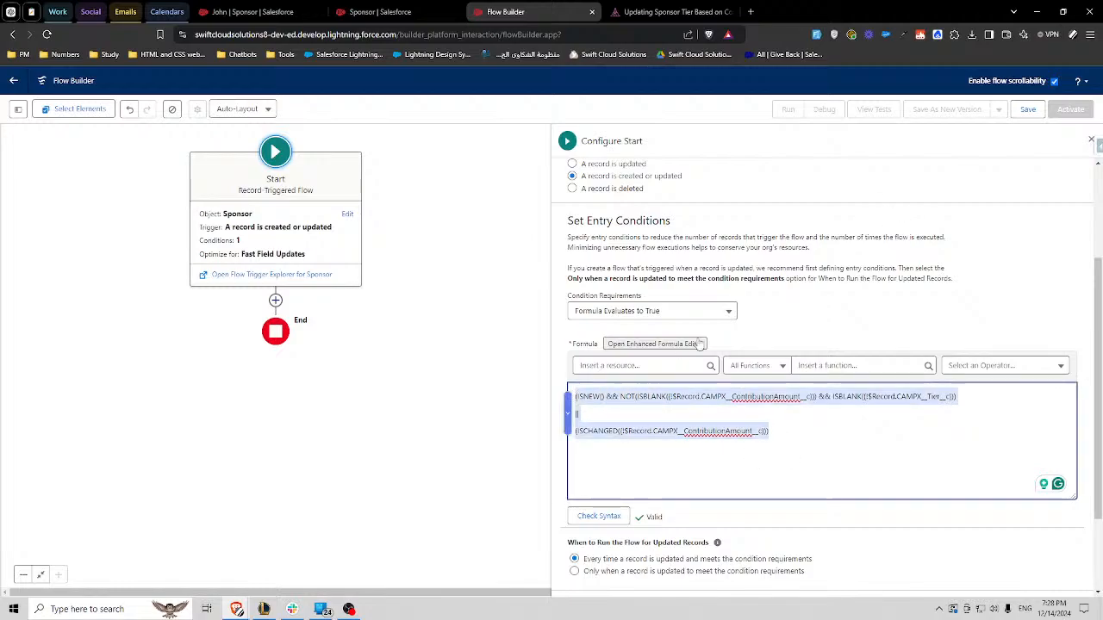
{"action": "left_click", "coordinate": [769, 269]}
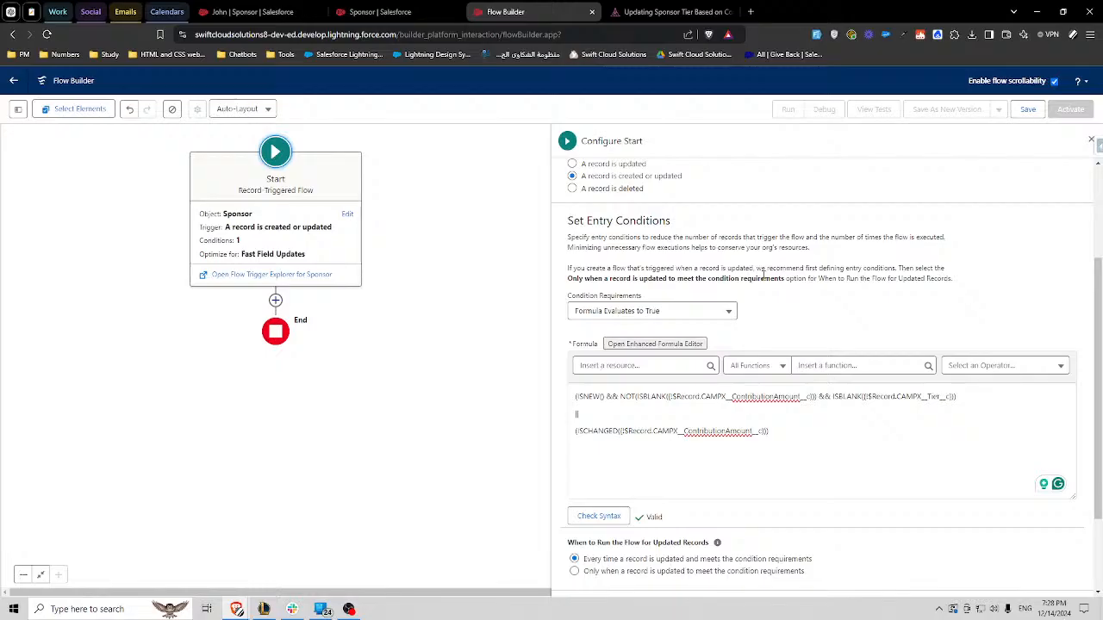
{"action": "scroll", "coordinate": [791, 371], "scroll_direction": "down", "scroll_amount": 1}
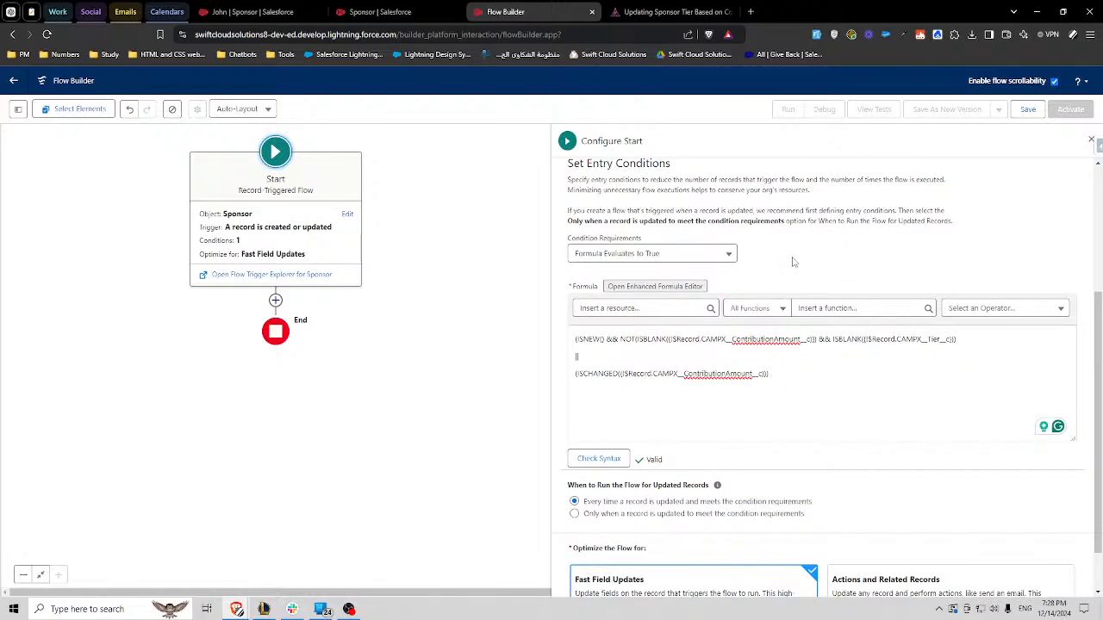
{"action": "scroll", "coordinate": [797, 283], "scroll_direction": "up", "scroll_amount": 2}
{"action": "scroll", "coordinate": [797, 283], "scroll_direction": "up", "scroll_amount": 1}
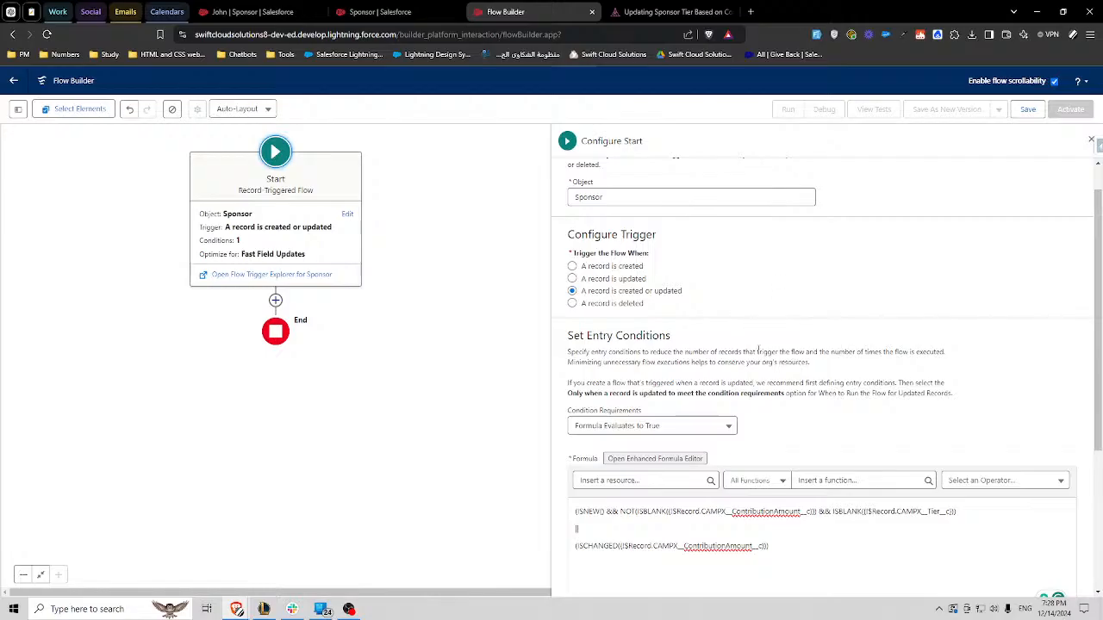
{"action": "scroll", "coordinate": [775, 345], "scroll_direction": "down", "scroll_amount": 3}
{"action": "scroll", "coordinate": [780, 338], "scroll_direction": "down", "scroll_amount": 1}
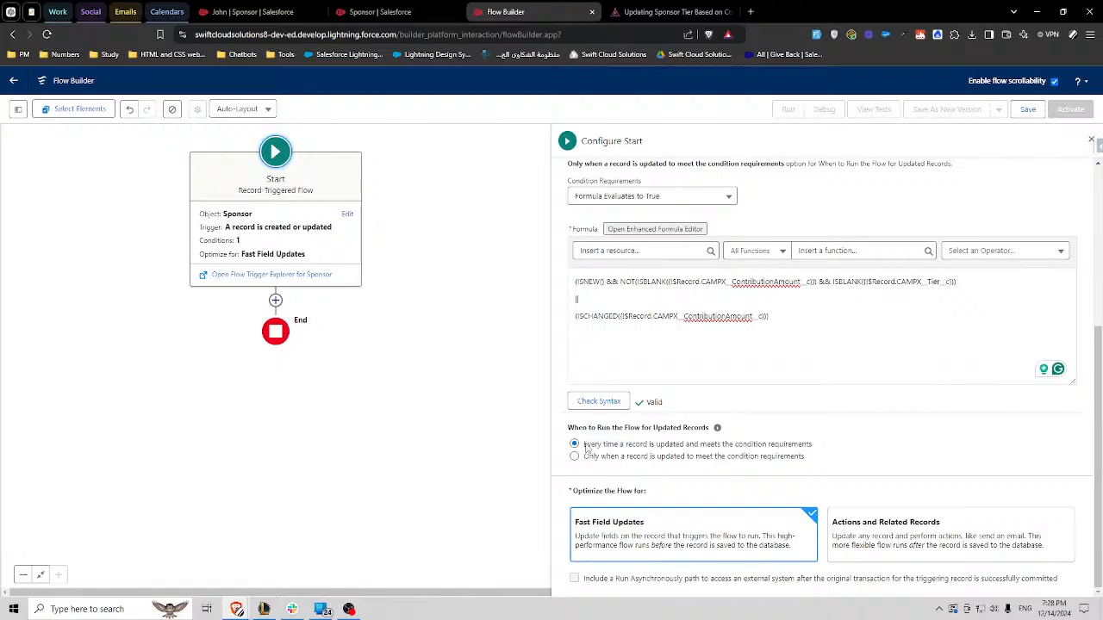
- Compare the wording of the "Every time a record is updated" option with the ISNEW and ISCHANGED conditions in the formula
{"action": "left_click_drag", "start_coordinate": [584, 444], "coordinate": [685, 452]}
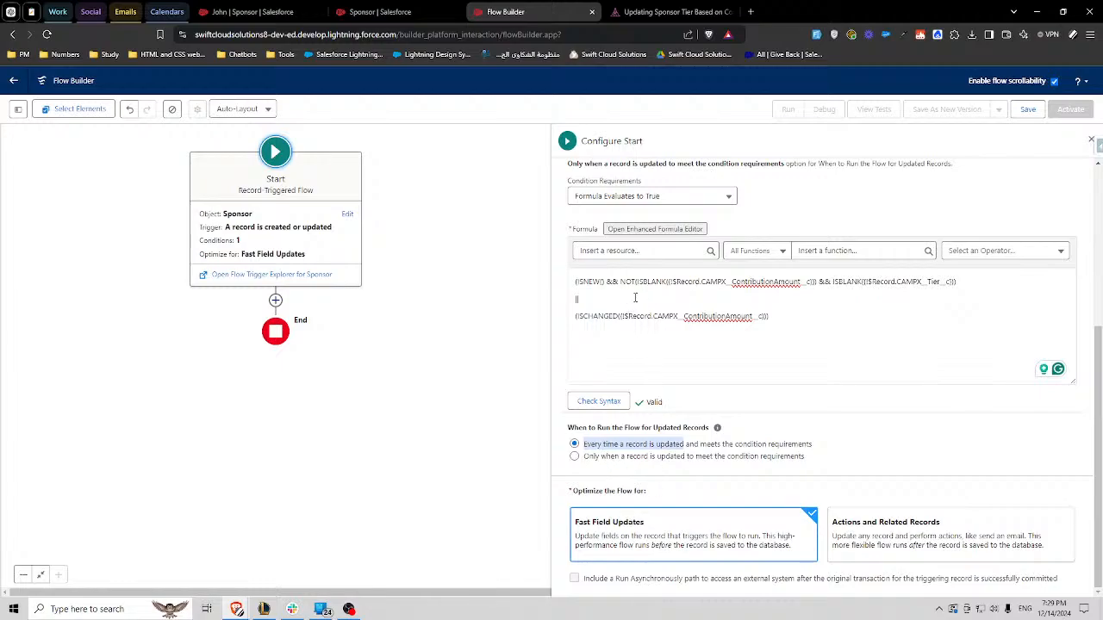
{"action": "left_click_drag", "start_coordinate": [579, 283], "coordinate": [740, 285]}
{"action": "left_click", "coordinate": [708, 316]}
{"action": "left_click_drag", "start_coordinate": [590, 316], "coordinate": [717, 316]}
{"action": "left_click", "coordinate": [671, 317]}
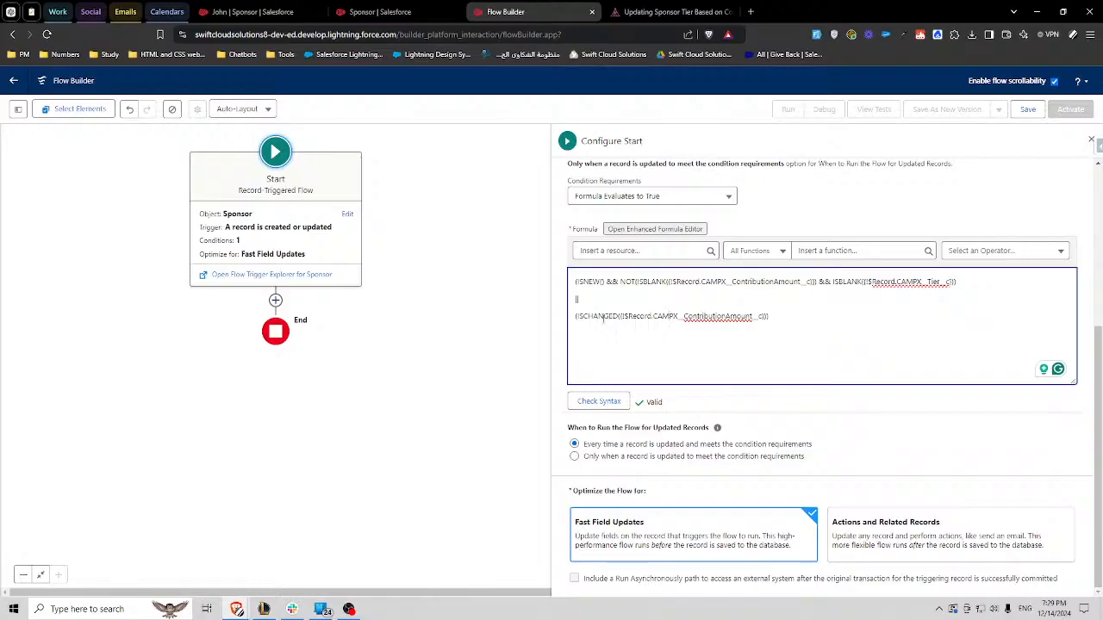
{"action": "double_click", "coordinate": [599, 317]}
{"action": "left_click_drag", "start_coordinate": [583, 445], "coordinate": [619, 448]}
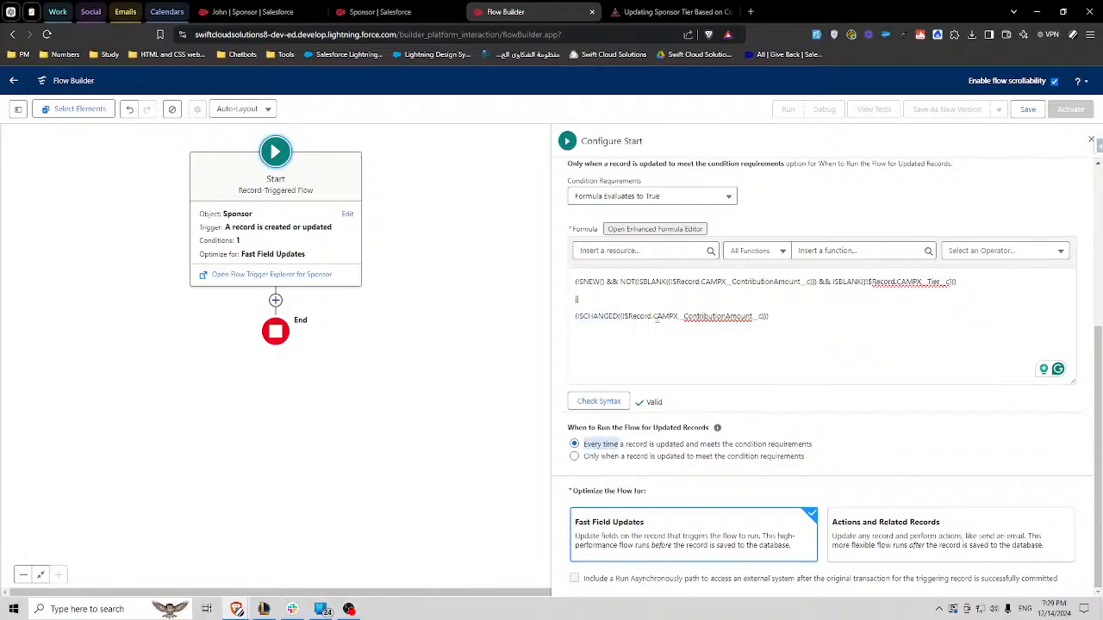
{"action": "left_click", "coordinate": [625, 447]}
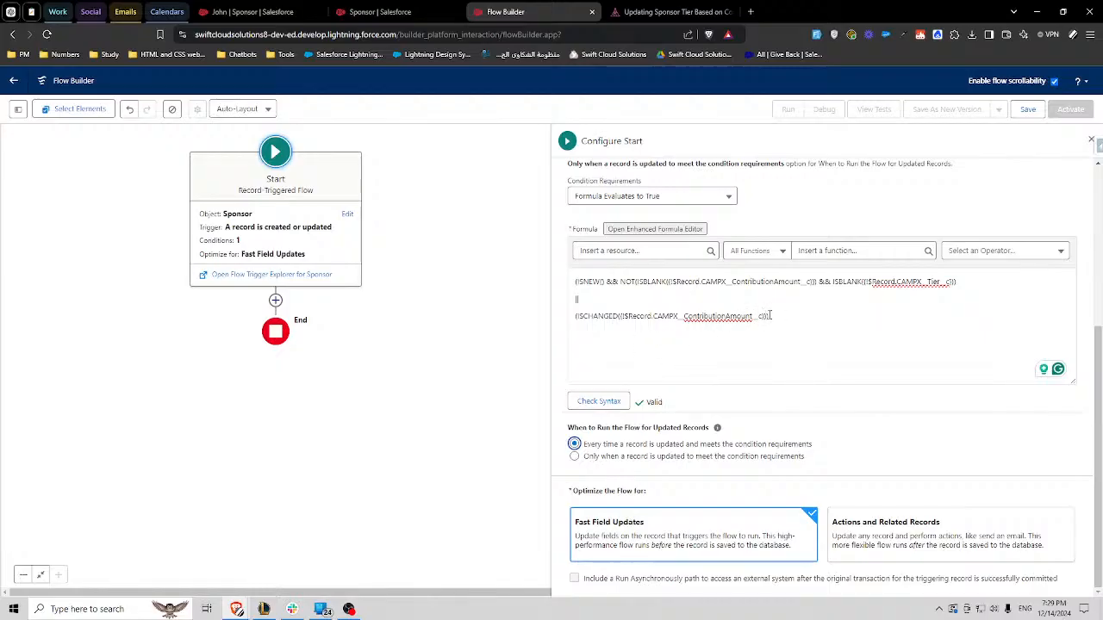
- Add NOT(ISNULL({!$Record.CAMPX__ContributionAmount__c})) on a separate line below the ISCHANGED condition, leaving a blank line between them
{"action": "left_click", "coordinate": [789, 323]}
{"action": "key", "text": "Return"}
{"action": "key", "text": "Return"}
{"action": "key", "text": "Return"}
{"action": "key", "text": "Return"}
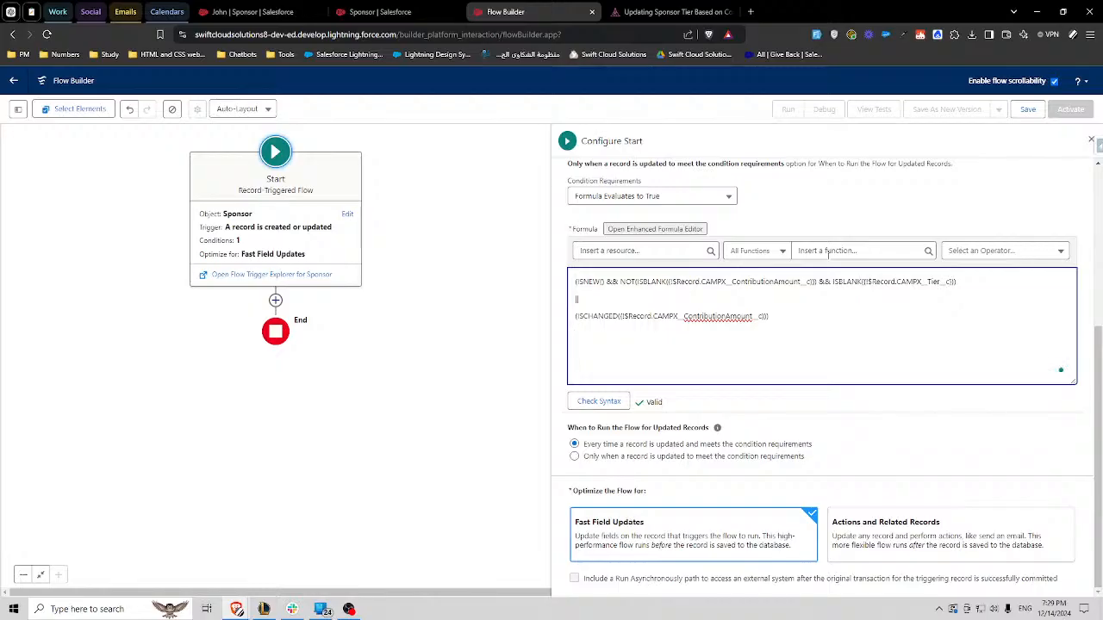
{"action": "type", "text": "NOT(ISNULL("}
{"action": "left_click_drag", "start_coordinate": [763, 316], "coordinate": [620, 316]}
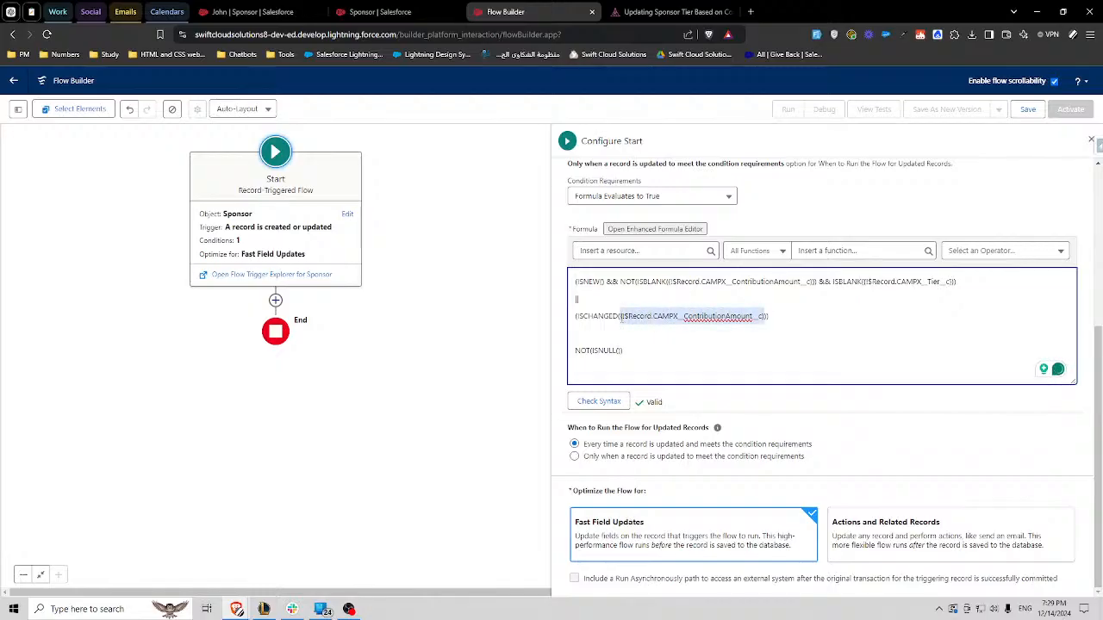
{"action": "left_click", "coordinate": [636, 363]}
{"action": "type", "text": "{!$Record.CAMPX__ContributionAmount__c}"}
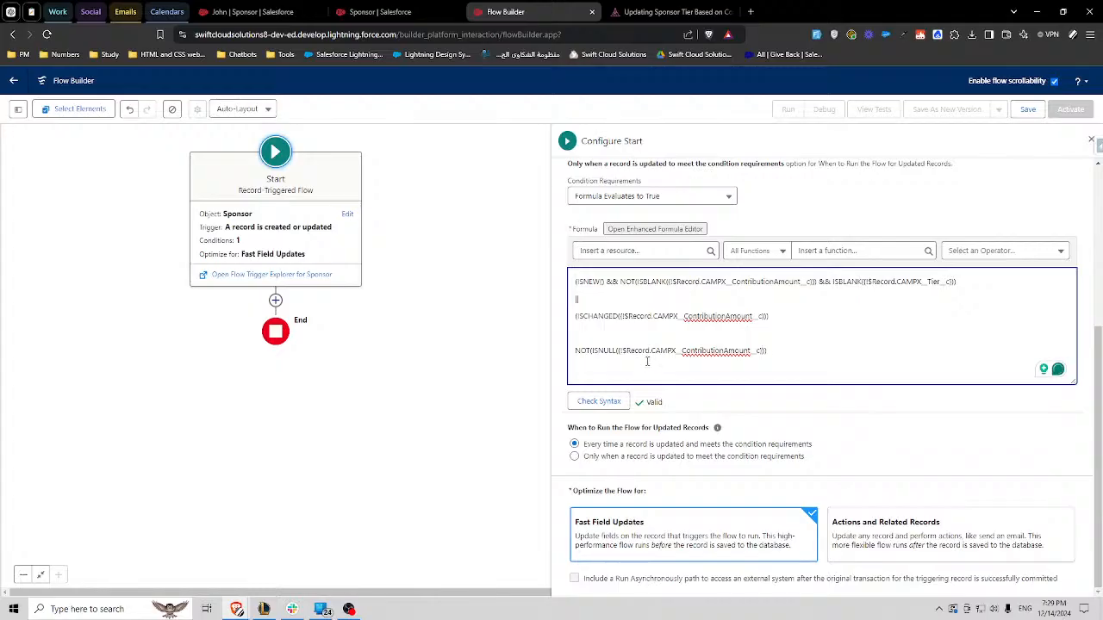
- Set the flow to run only when a record is updated to meet the condition requirements
{"action": "triple_click", "coordinate": [644, 351]}
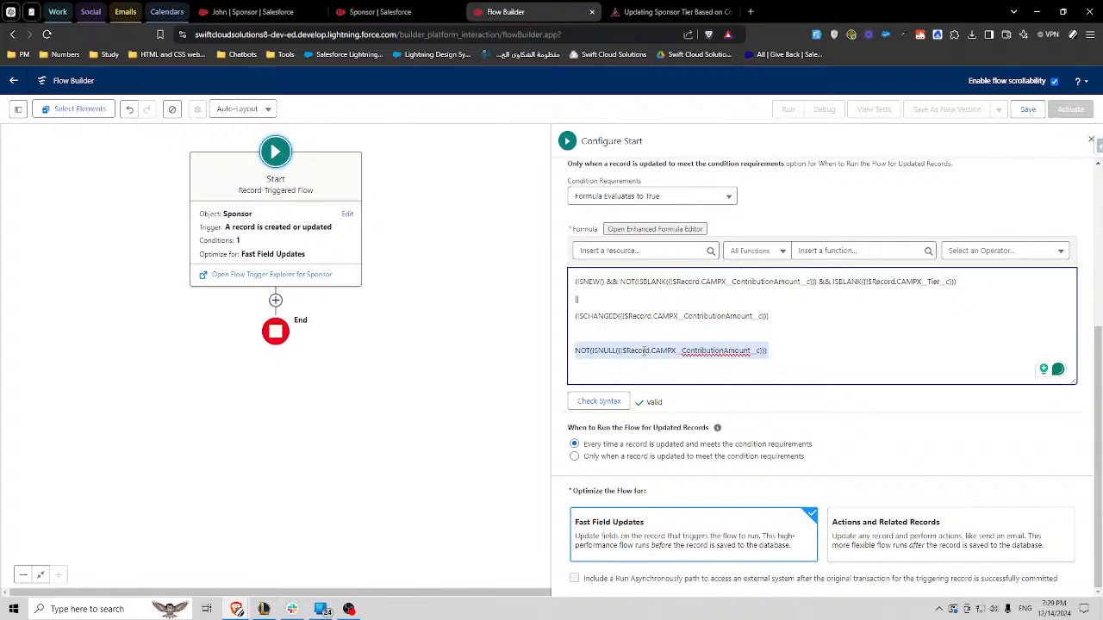
{"action": "left_click", "coordinate": [615, 459]}
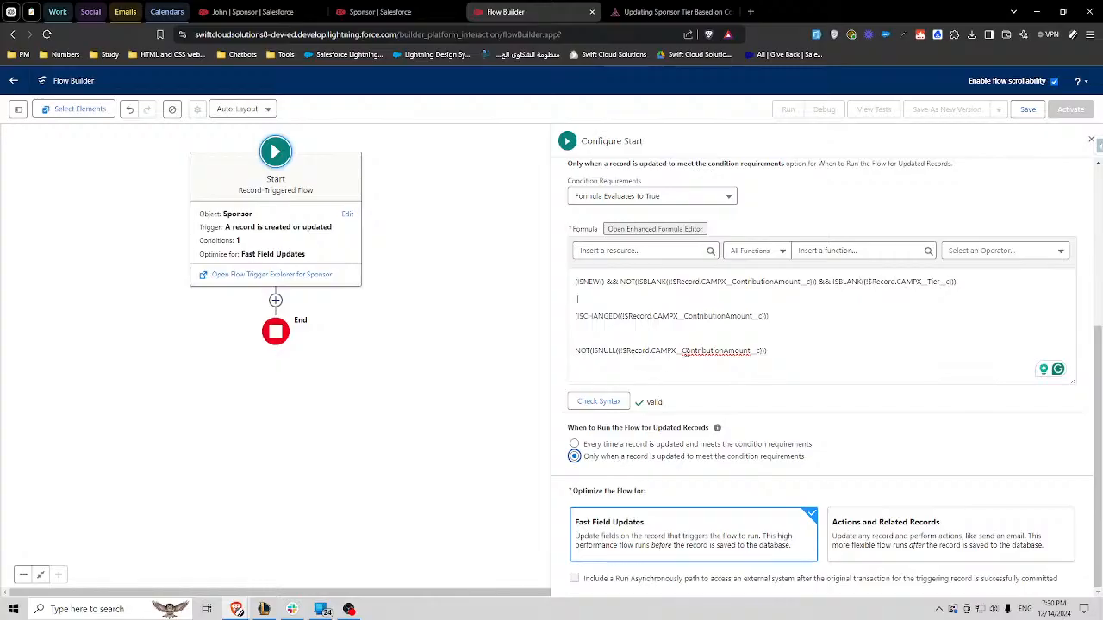
- Remove the NOT(ISNULL(...)) line from the entry formula and run the flow every time a record is updated and meets the condition requirements
{"action": "double_click", "coordinate": [702, 351]}
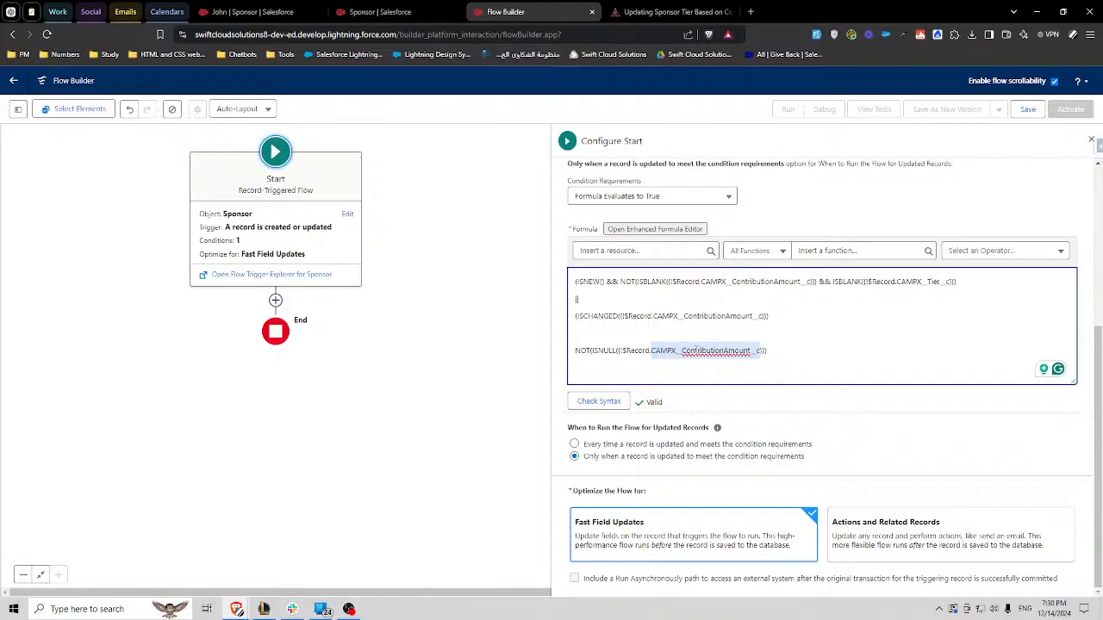
{"action": "triple_click", "coordinate": [696, 350]}
{"action": "key", "text": "BackSpace"}
{"action": "key", "text": "BackSpace"}
{"action": "key", "text": "BackSpace"}
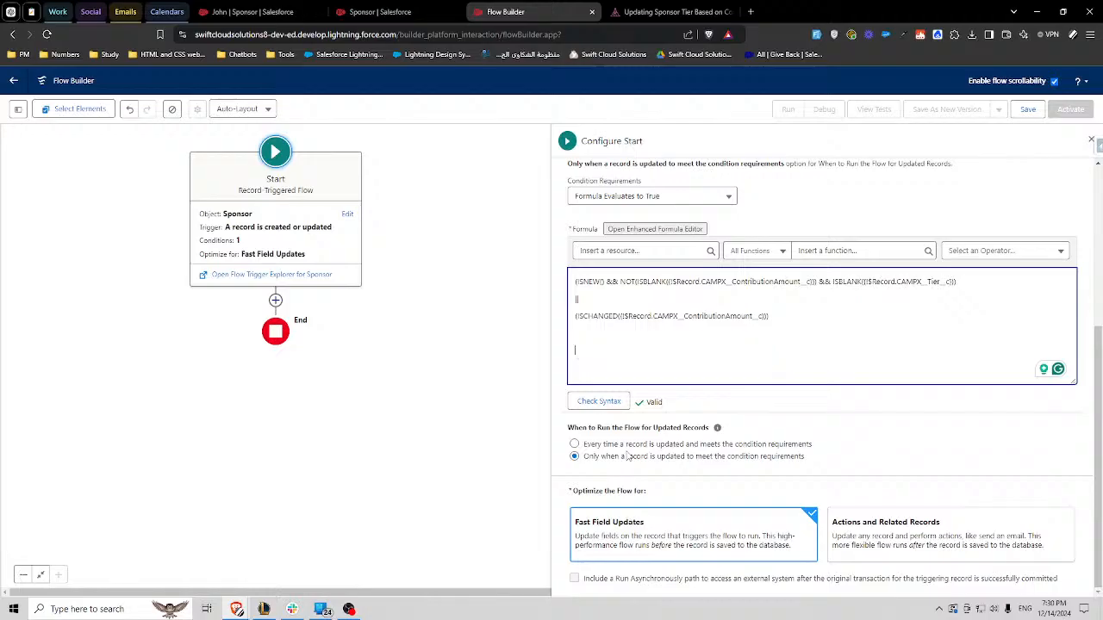
{"action": "left_click", "coordinate": [575, 445]}
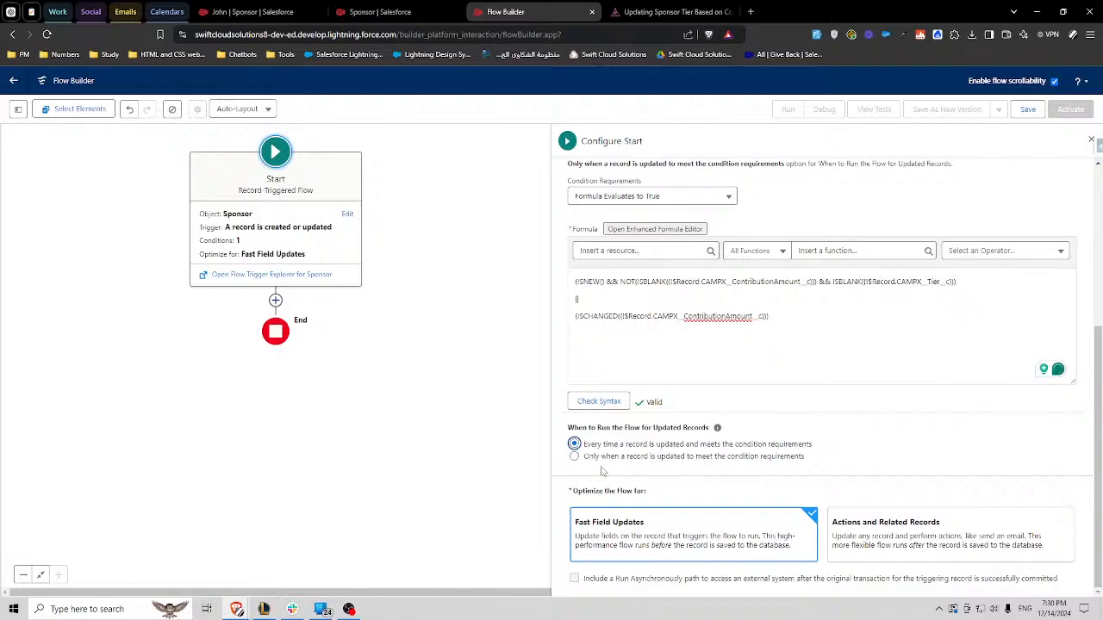
{"action": "left_click_drag", "start_coordinate": [670, 461], "coordinate": [805, 462]}
{"action": "left_click", "coordinate": [782, 326]}
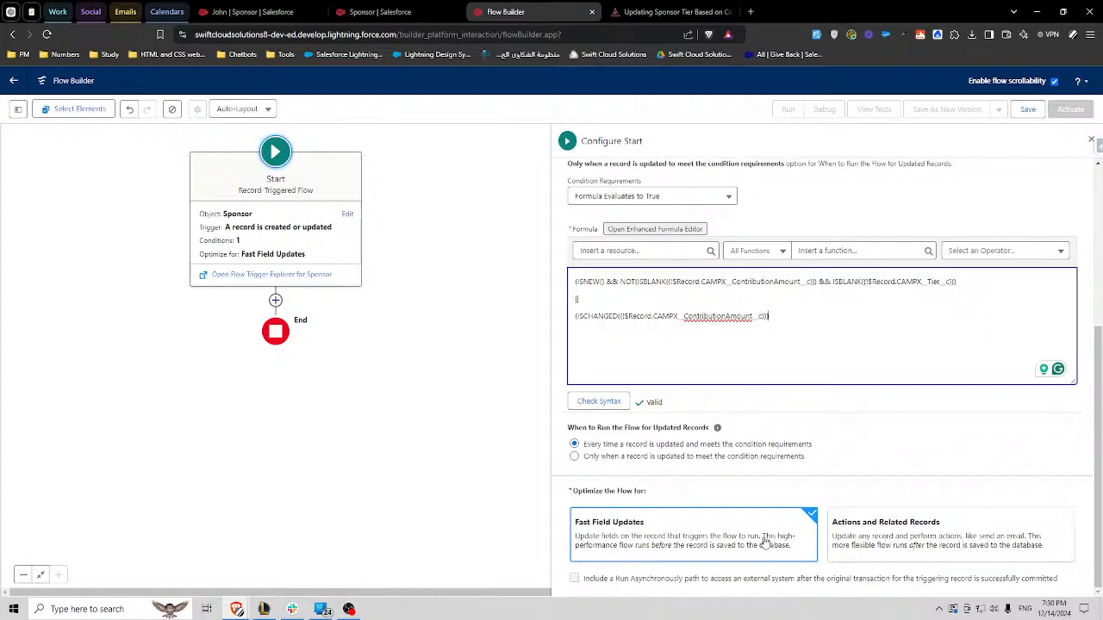
- Copy the whole entry formula, including the ISNEW and ISCHANGED conditions, and open Obsidian over the flow canvas
{"action": "scroll", "coordinate": [763, 552], "scroll_direction": "up", "scroll_amount": 1}
{"action": "scroll", "coordinate": [707, 532], "scroll_direction": "down", "scroll_amount": 1}
{"action": "scroll", "coordinate": [681, 462], "scroll_direction": "up", "scroll_amount": 2}
{"action": "left_click_drag", "start_coordinate": [781, 431], "coordinate": [571, 394]}
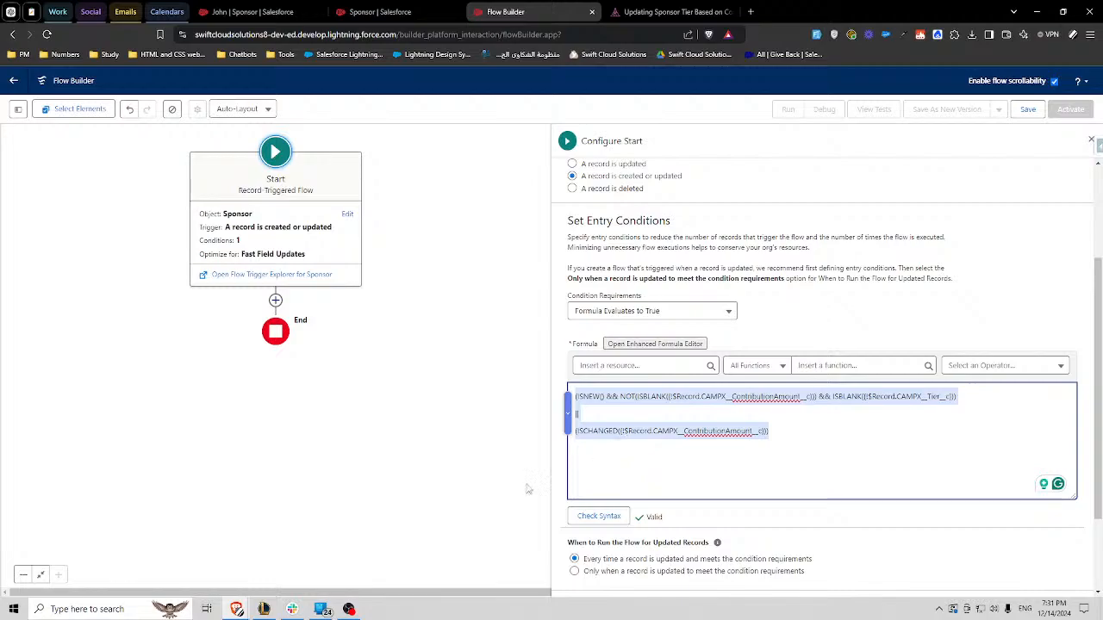
{"action": "left_click", "coordinate": [14, 609]}
{"action": "left_click", "coordinate": [333, 288]}
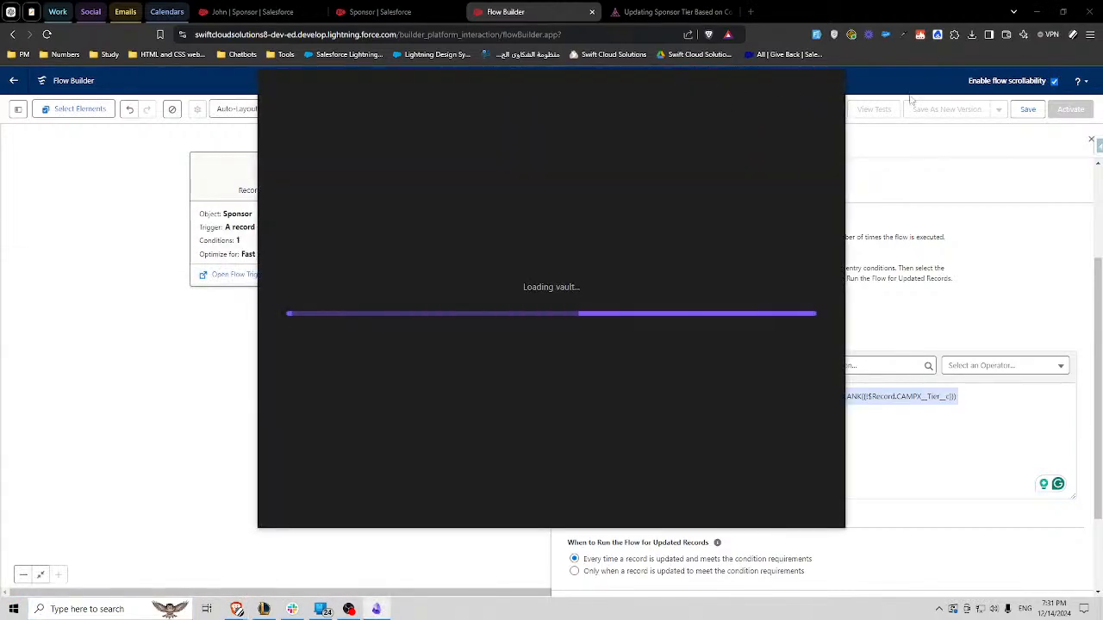
{"action": "left_click_drag", "start_coordinate": [644, 85], "coordinate": [1102, 108]}
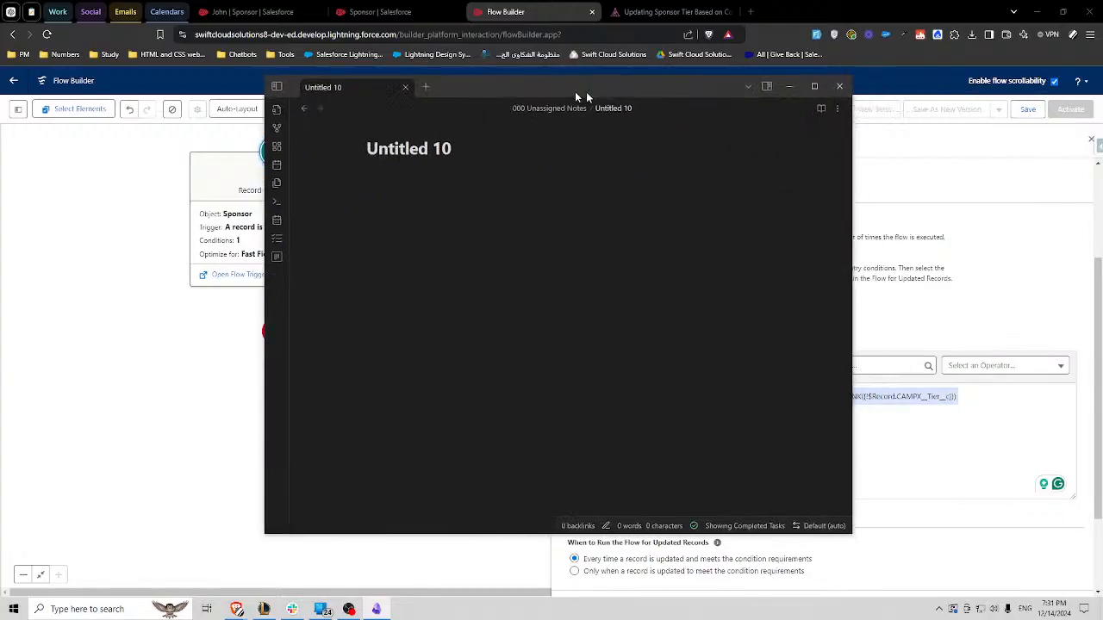
{"action": "left_click_drag", "start_coordinate": [575, 91], "coordinate": [470, 102]}
- Paste the formula into a java code block in the Untitled 10 note, and move and narrow the note window
{"action": "left_click", "coordinate": [365, 211]}
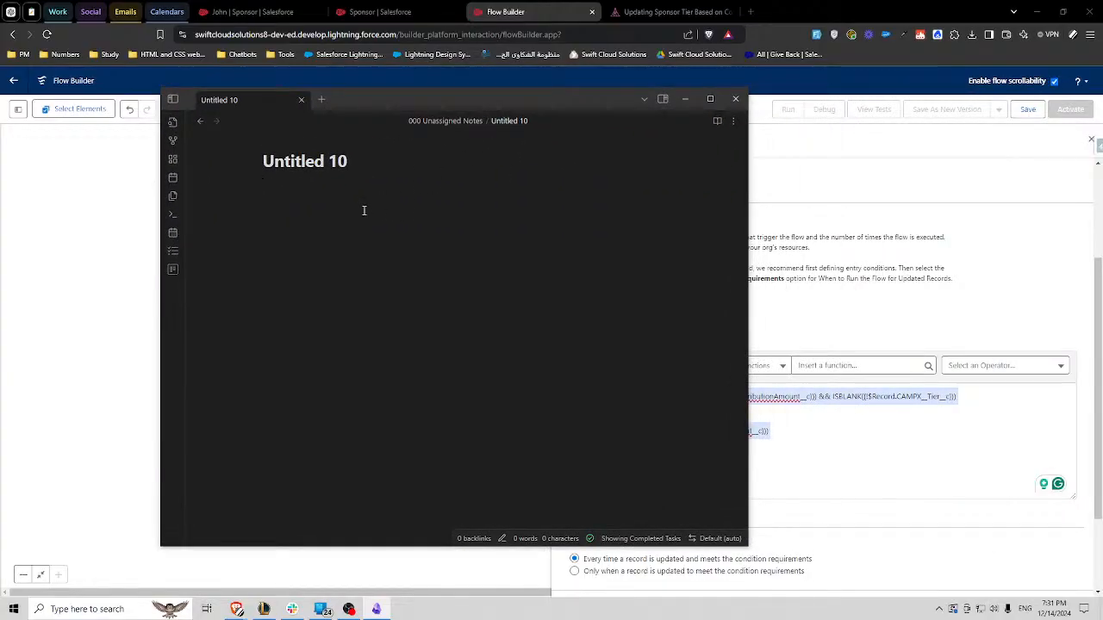
{"action": "type", "text": "```java"}
{"action": "key", "text": "Return"}
{"action": "type", "text": "(ISNEW() && NOT(ISBLANK({!$Record.CAMPX__ContributionAmount__c})) && ISBLANK({!$Record.CAMPX__Tier__c})) || (ISCHANGED({!$Record.CAMPX__ContributionAmount__c}))"}
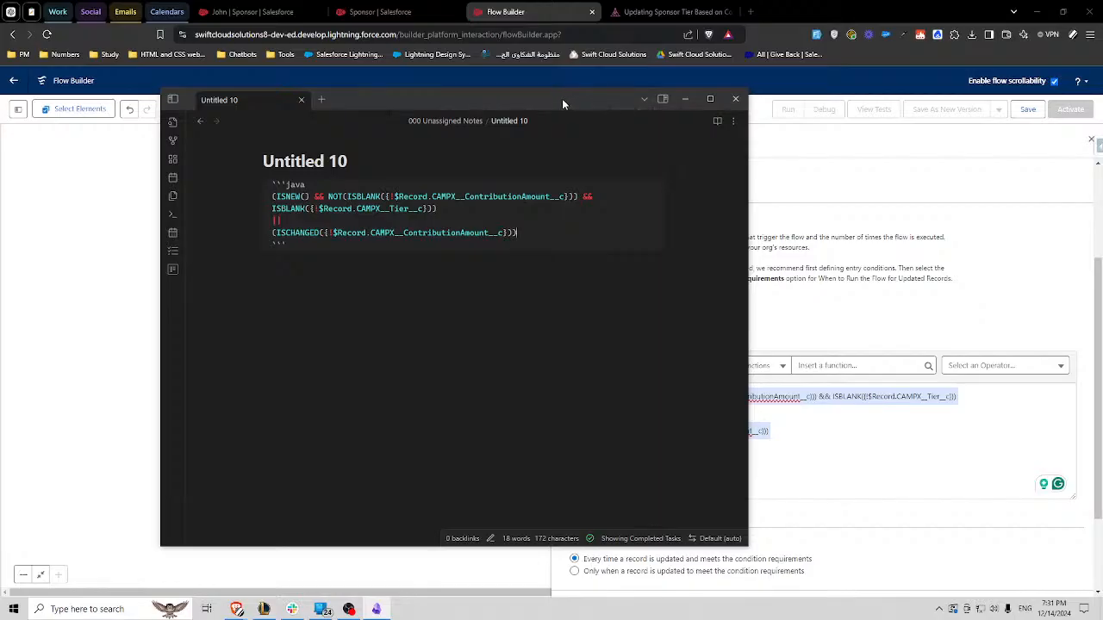
{"action": "left_click_drag", "start_coordinate": [561, 103], "coordinate": [518, 114]}
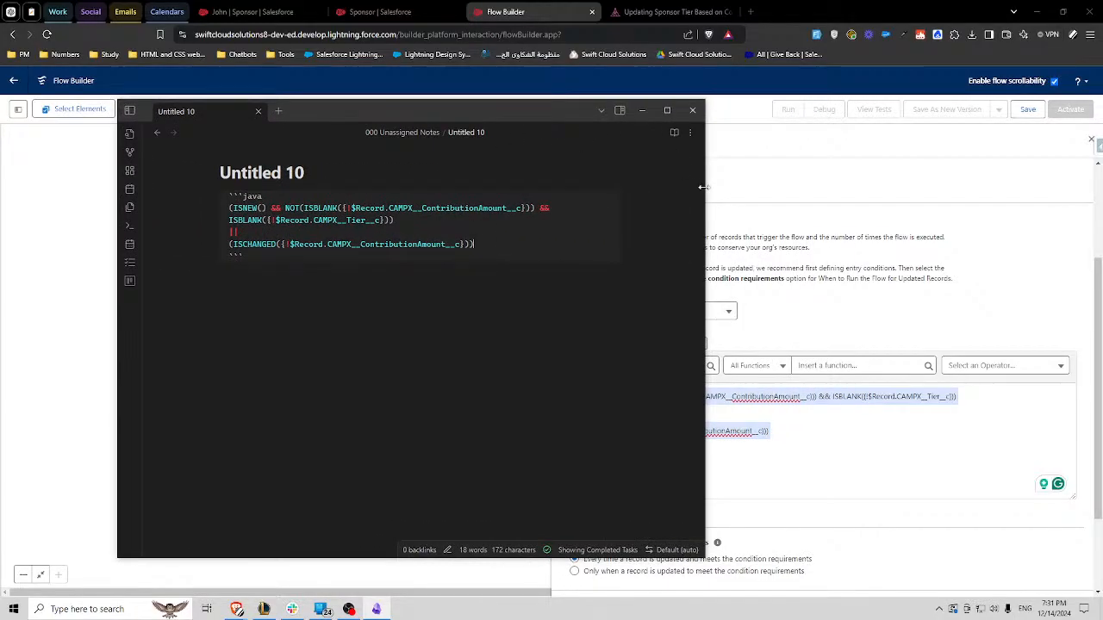
{"action": "left_click_drag", "start_coordinate": [702, 187], "coordinate": [613, 187]}
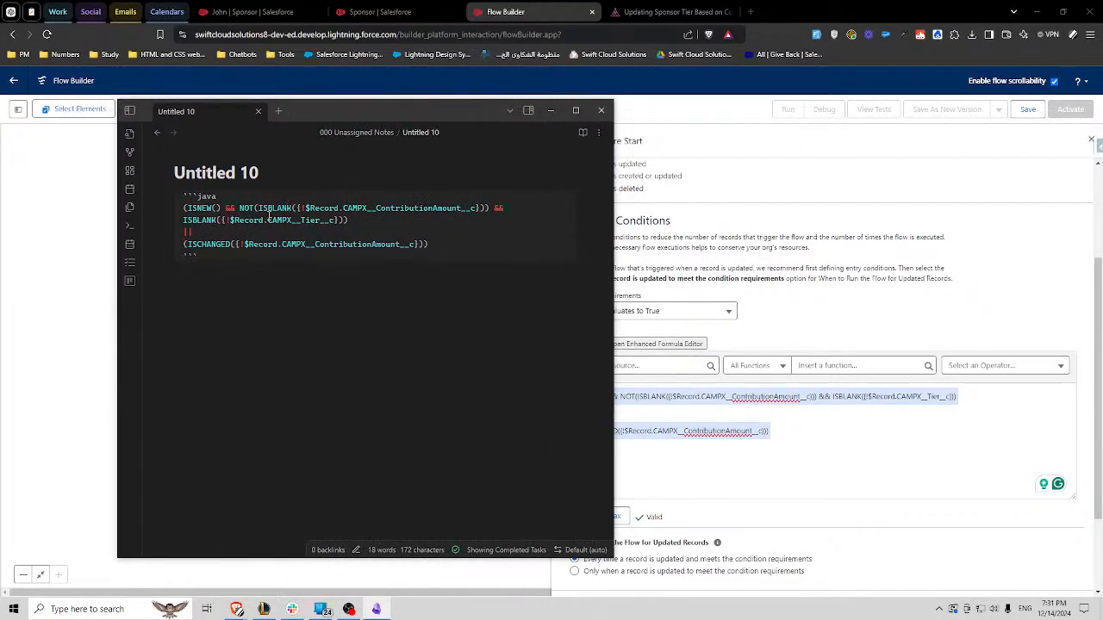
- Return to Flow Builder and change the Start element's condition requirements to All Conditions Are Met (AND)
{"action": "left_click", "coordinate": [771, 416]}
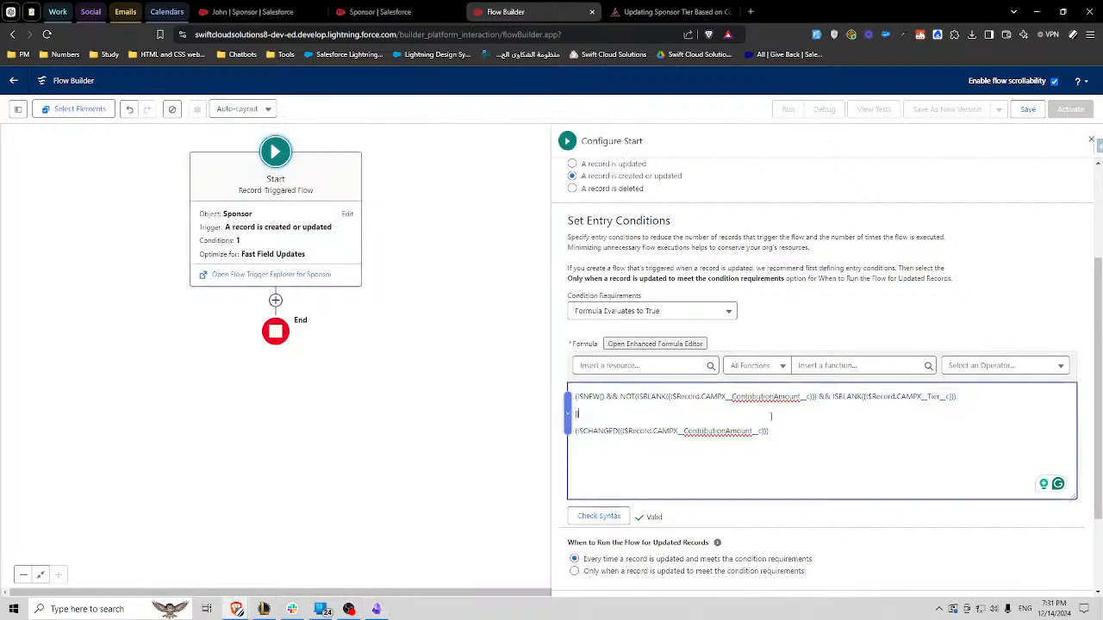
{"action": "left_click", "coordinate": [664, 313]}
{"action": "left_click", "coordinate": [642, 355]}
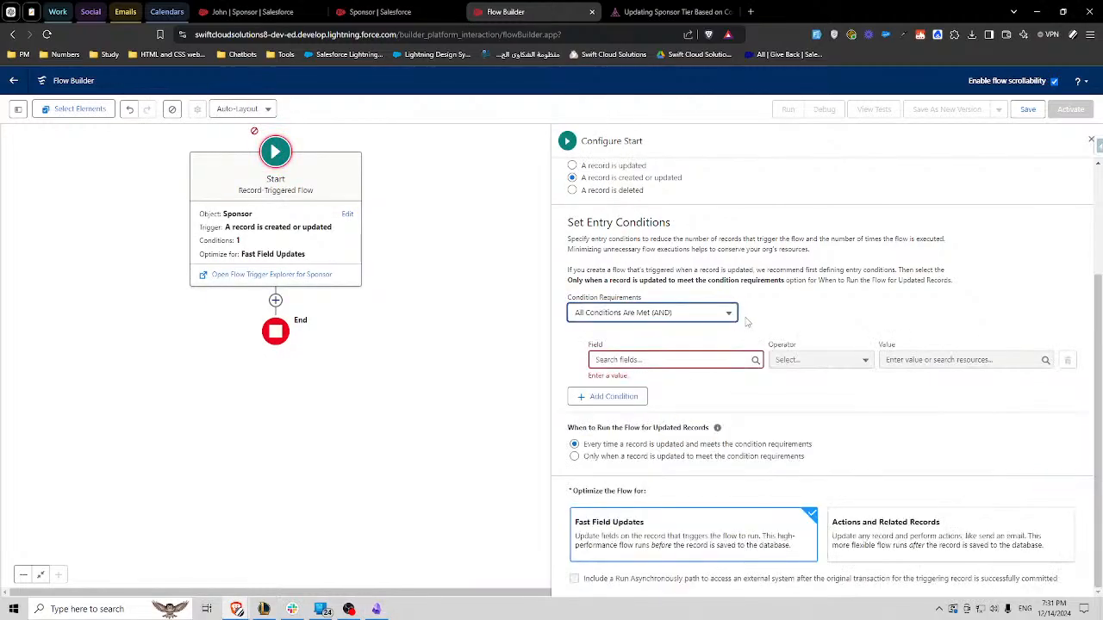
{"action": "left_click", "coordinate": [656, 361]}
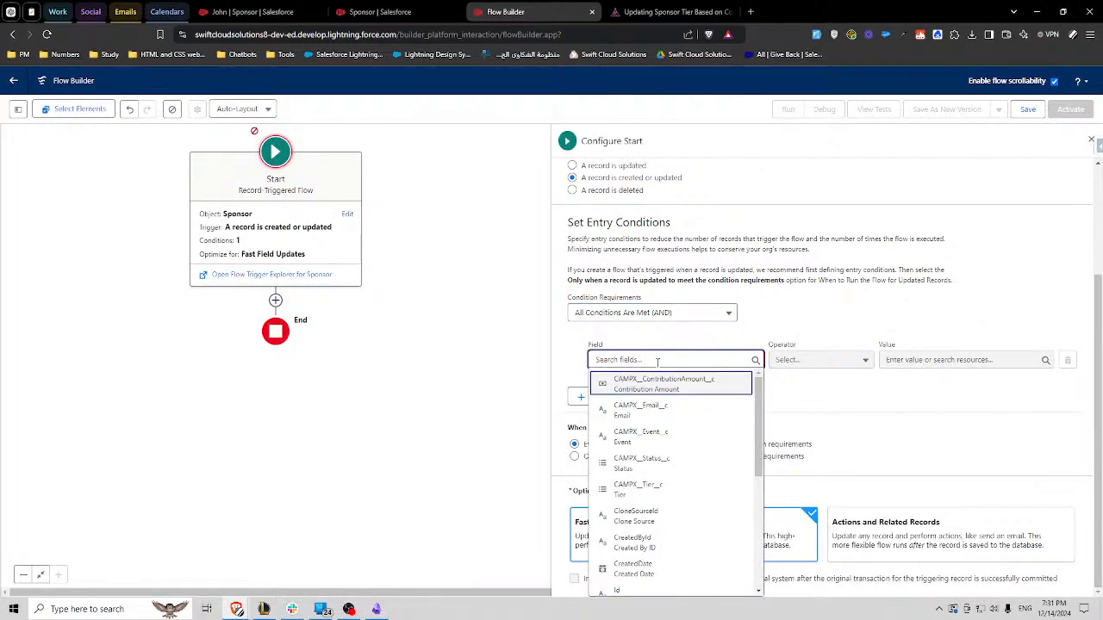
{"action": "left_click", "coordinate": [781, 300]}
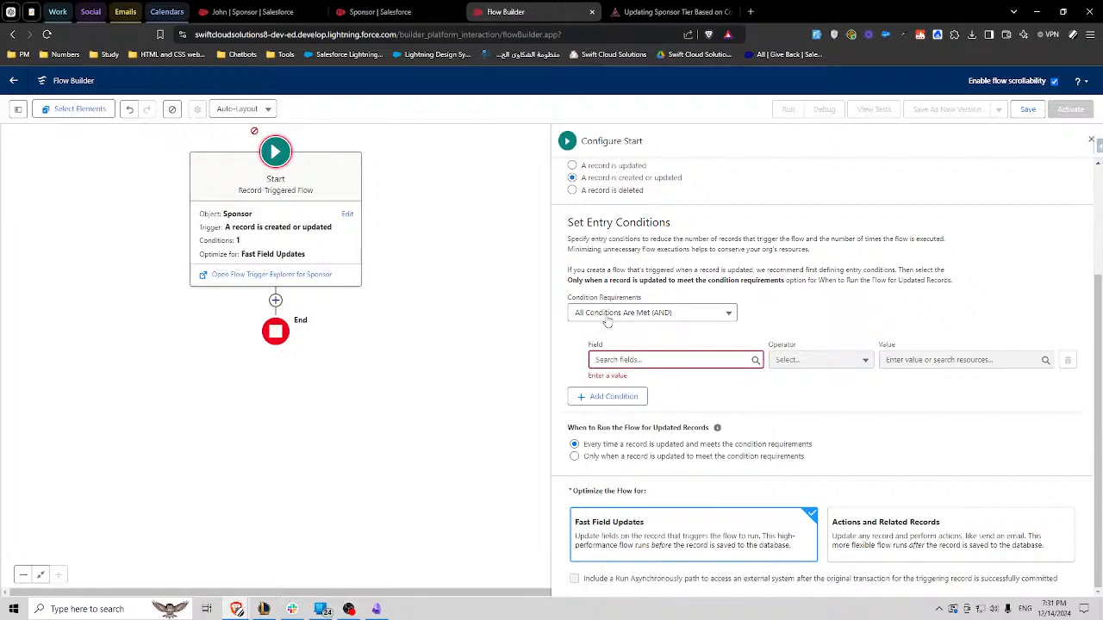
- Define the entry condition as the record's Id field, operator Is Null, with the global constant True as value
{"action": "left_click", "coordinate": [637, 361]}
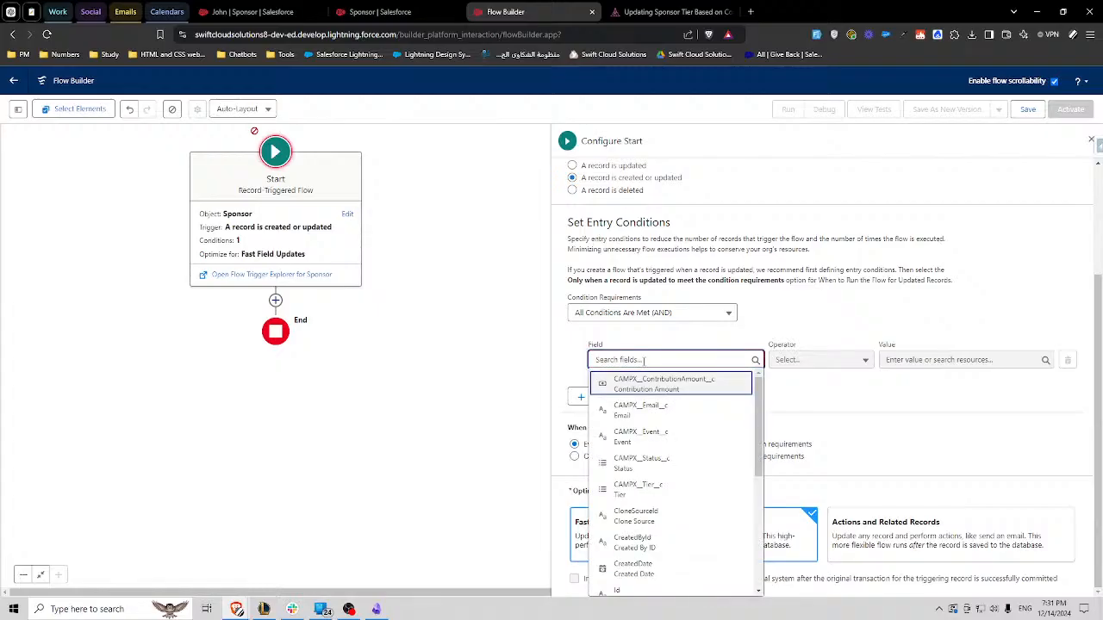
{"action": "type", "text": "Id"}
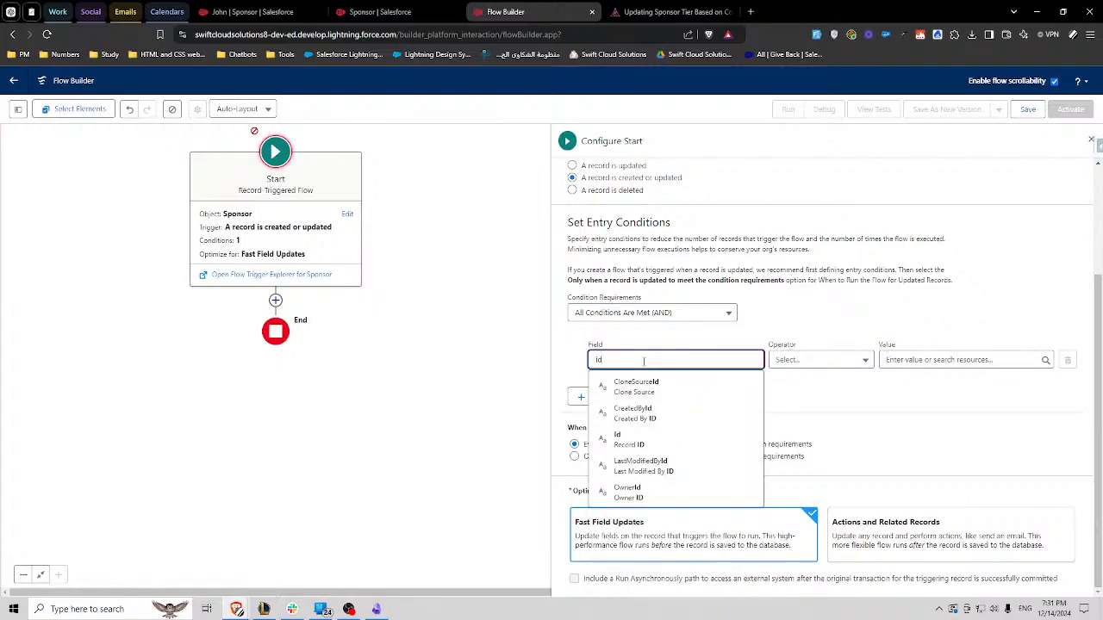
{"action": "left_click", "coordinate": [629, 439]}
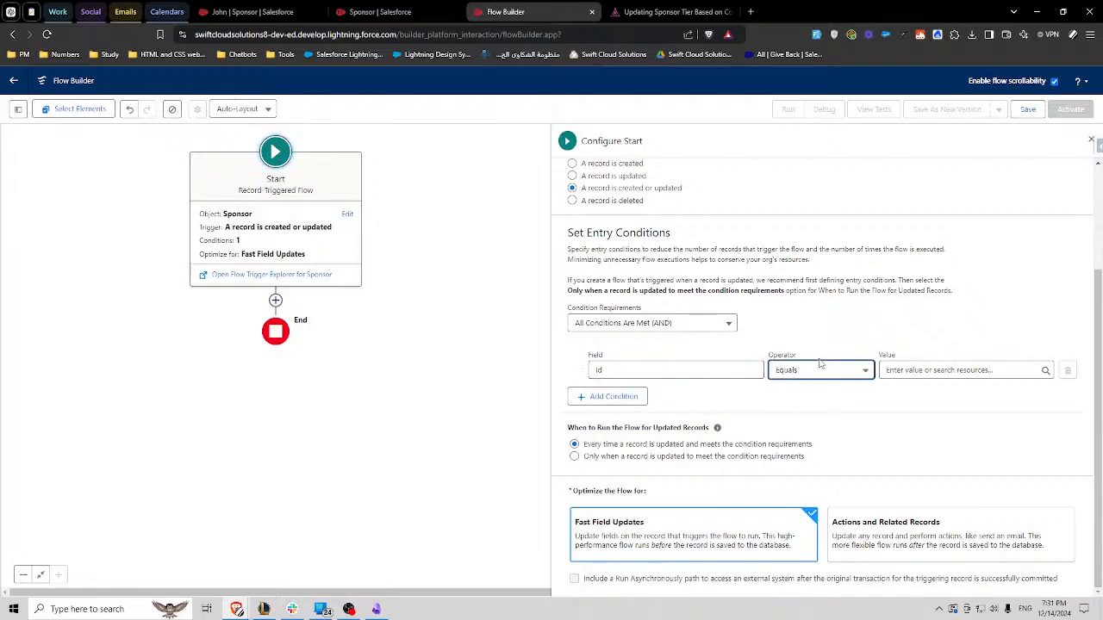
{"action": "left_click", "coordinate": [819, 368]}
{"action": "left_click", "coordinate": [810, 322]}
{"action": "left_click", "coordinate": [914, 368]}
{"action": "type", "text": "tr"}
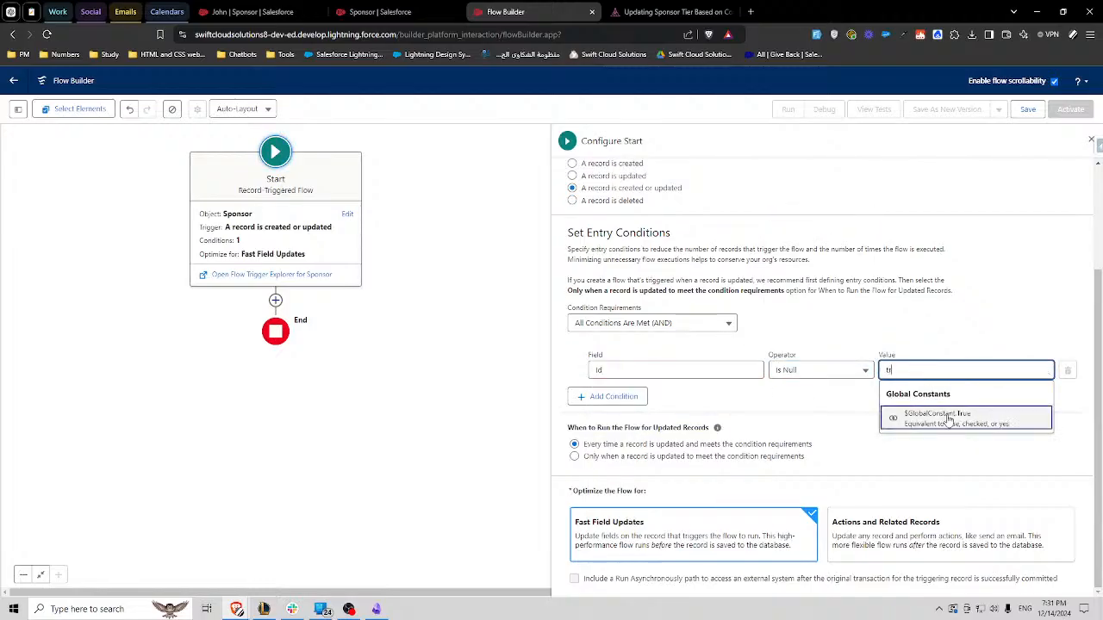
{"action": "left_click", "coordinate": [950, 418]}
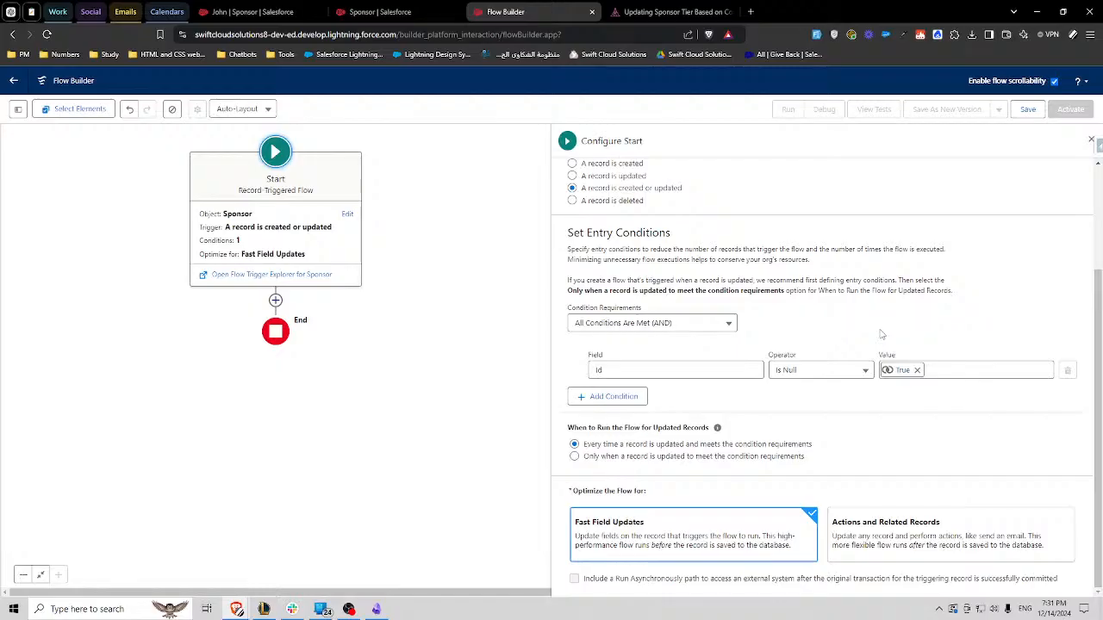
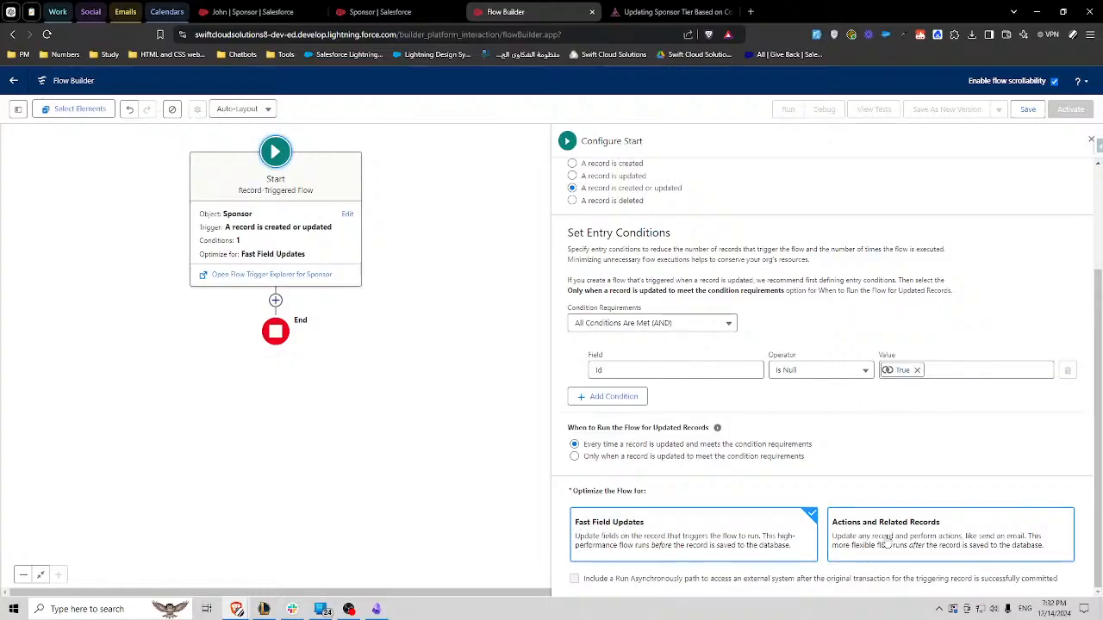
- Keep the flow optimized for Fast Field Updates and add a second entry condition: CAMPX__ContributionAmount__c, Is Null, global constant False
{"action": "left_click", "coordinate": [887, 541]}
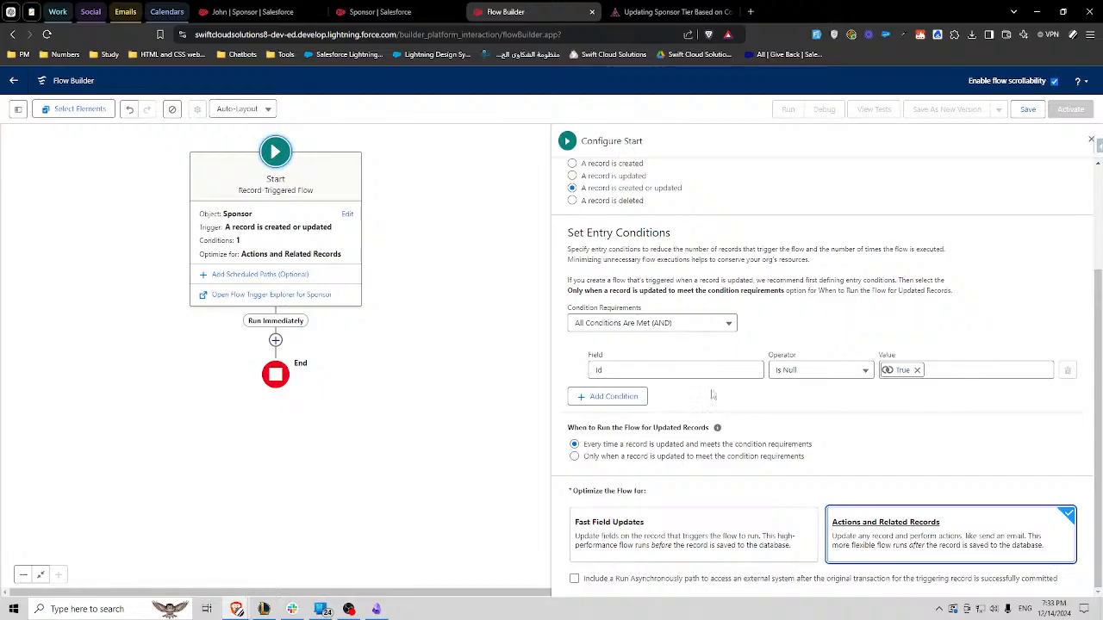
{"action": "left_click", "coordinate": [699, 540]}
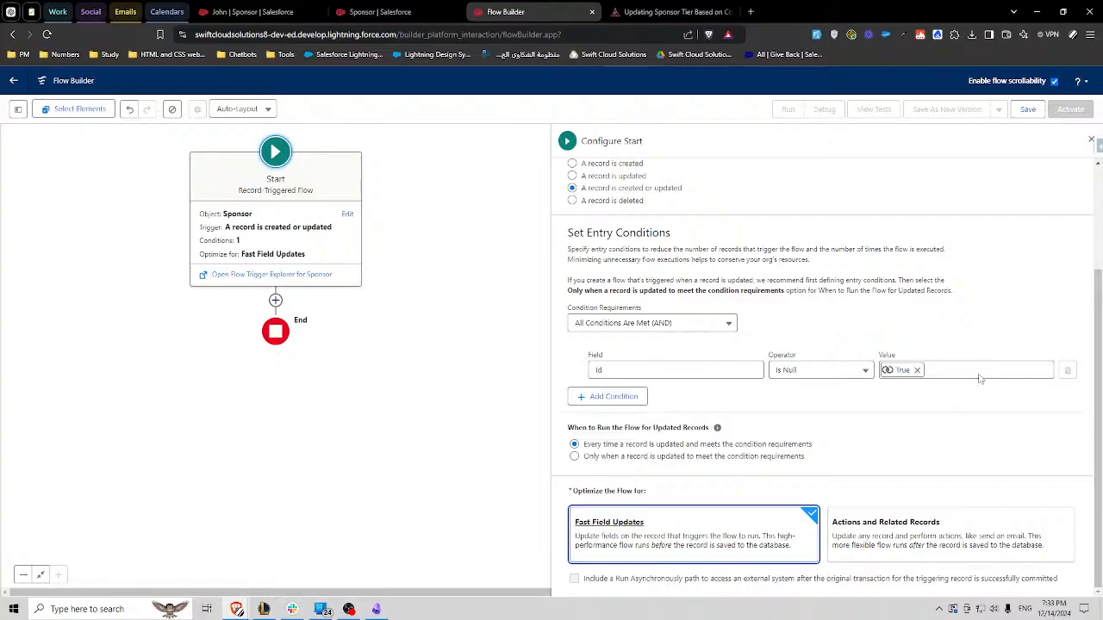
{"action": "left_click", "coordinate": [624, 395]}
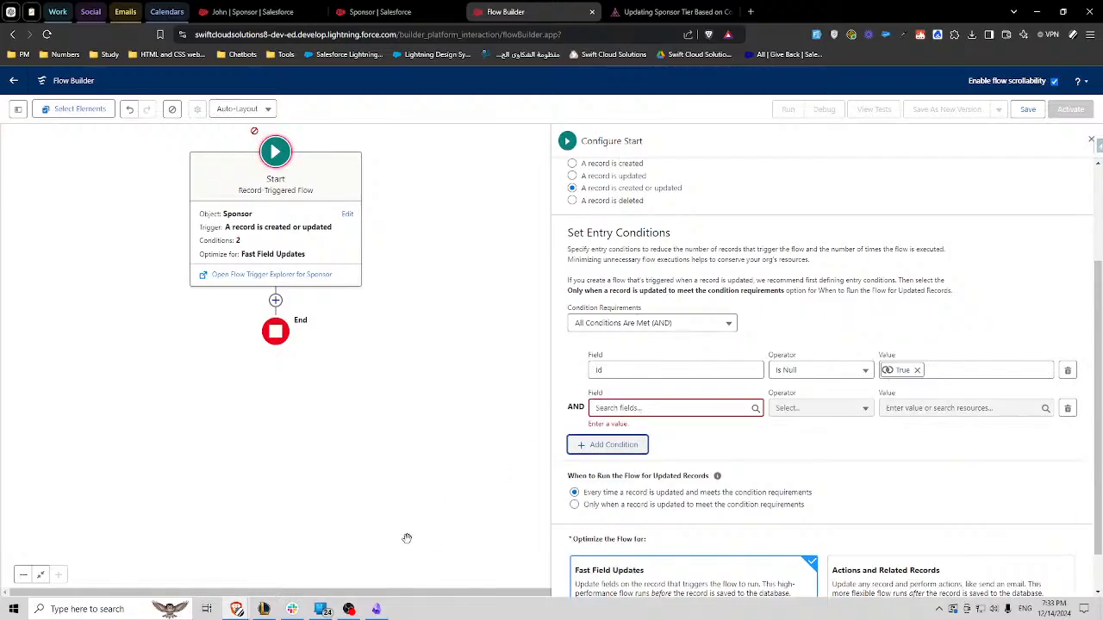
{"action": "left_click", "coordinate": [376, 609]}
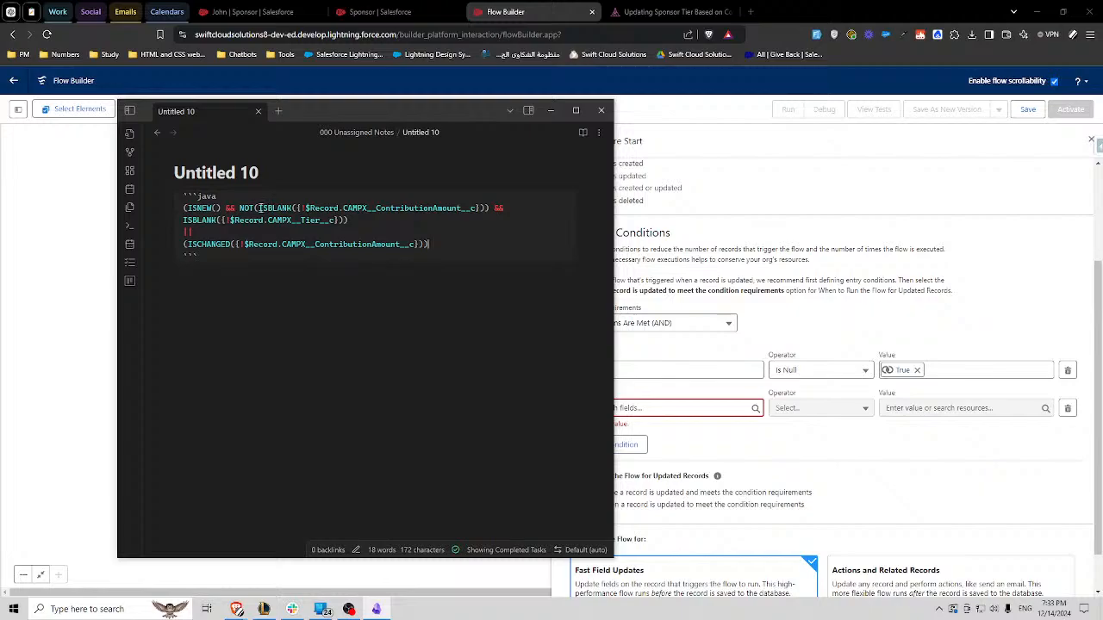
{"action": "left_click", "coordinate": [724, 410]}
{"action": "type", "text": "a"}
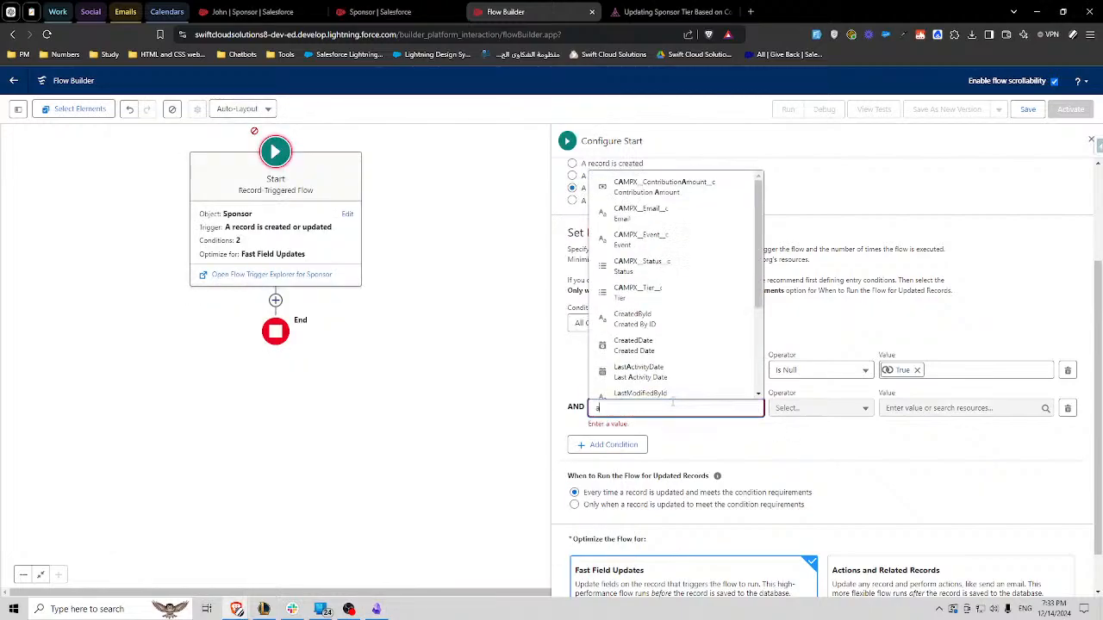
{"action": "type", "text": "mount"}
{"action": "left_click", "coordinate": [668, 383]}
{"action": "left_click", "coordinate": [827, 410]}
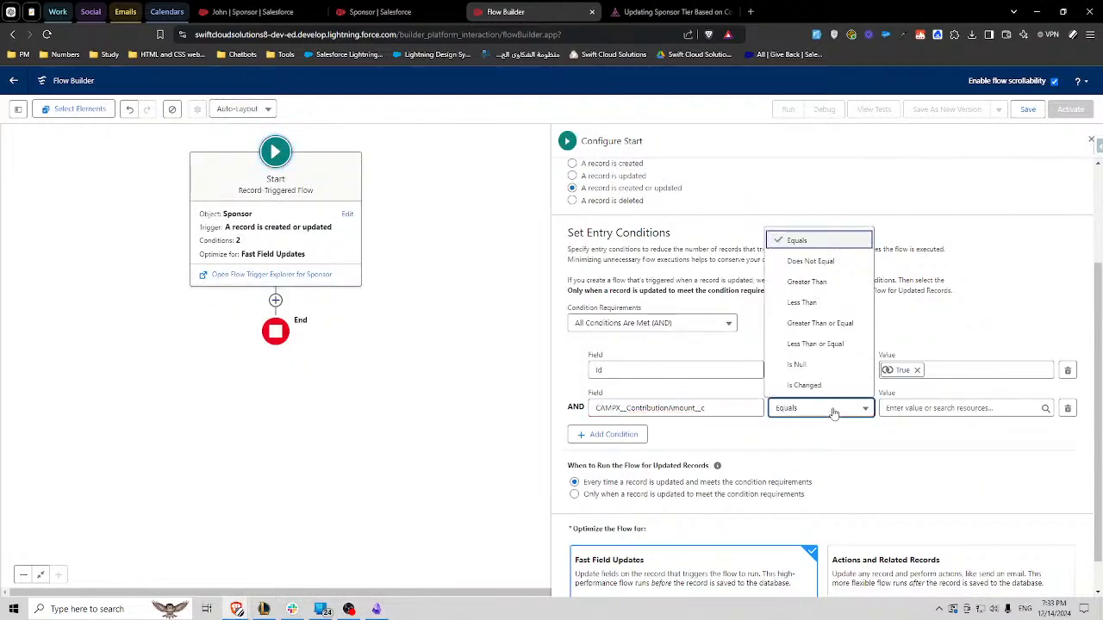
{"action": "left_click", "coordinate": [810, 368]}
{"action": "left_click", "coordinate": [916, 407]}
{"action": "type", "text": "fa"}
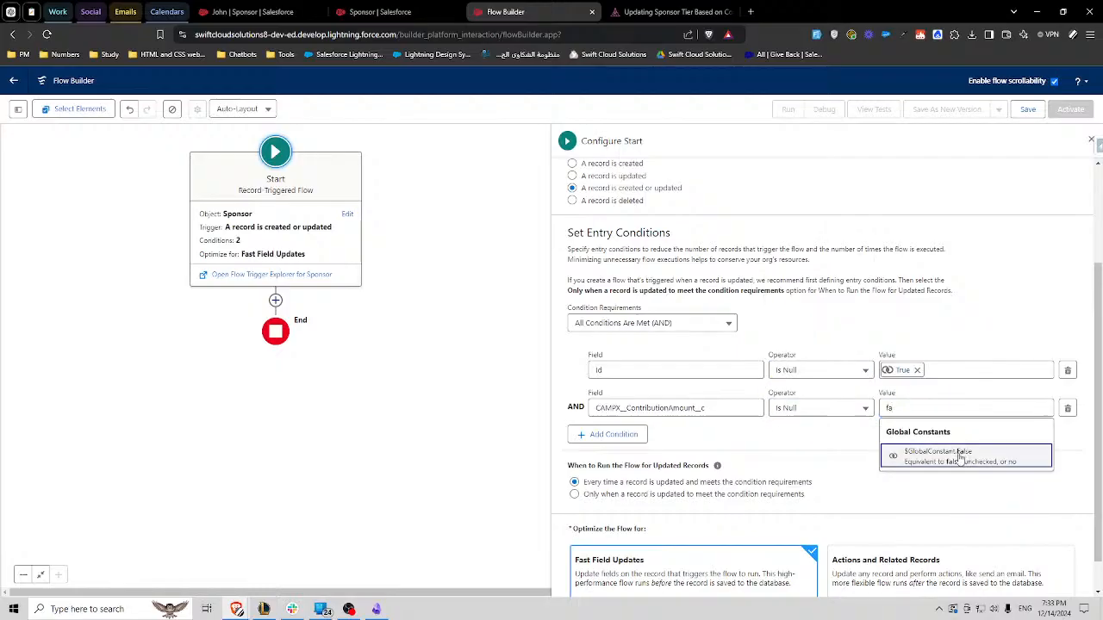
{"action": "left_click", "coordinate": [956, 455]}
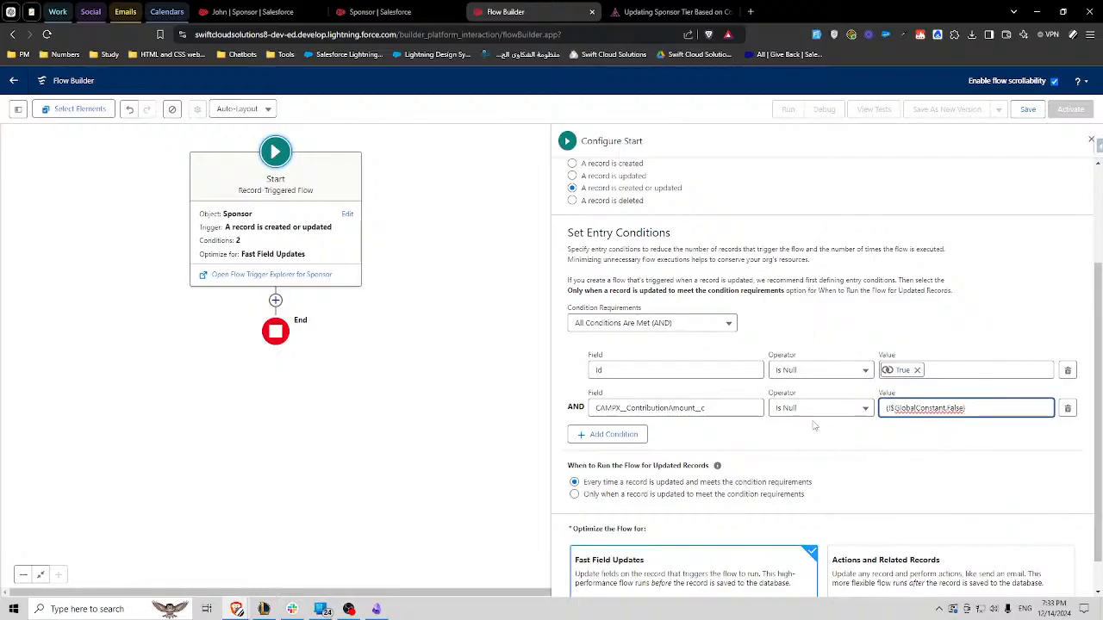
{"action": "left_click", "coordinate": [813, 424]}
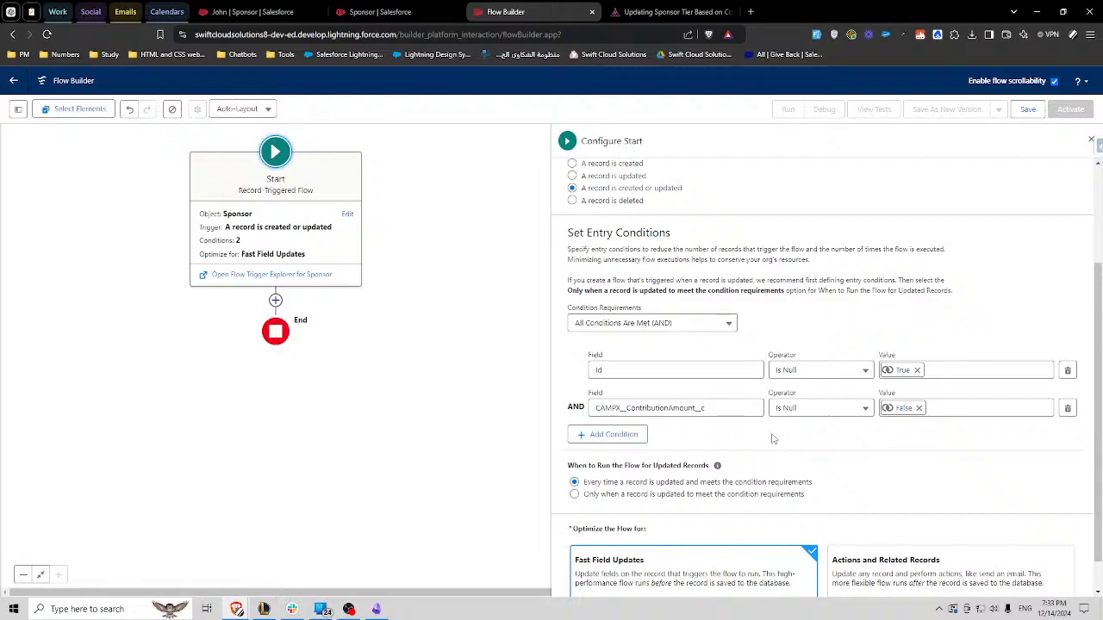
- Add a third entry condition on CAMPX__Tier__c with operator Is Null and the global constant True as value
{"action": "left_click", "coordinate": [614, 434]}
{"action": "left_click", "coordinate": [653, 442]}
{"action": "type", "text": "tr"}
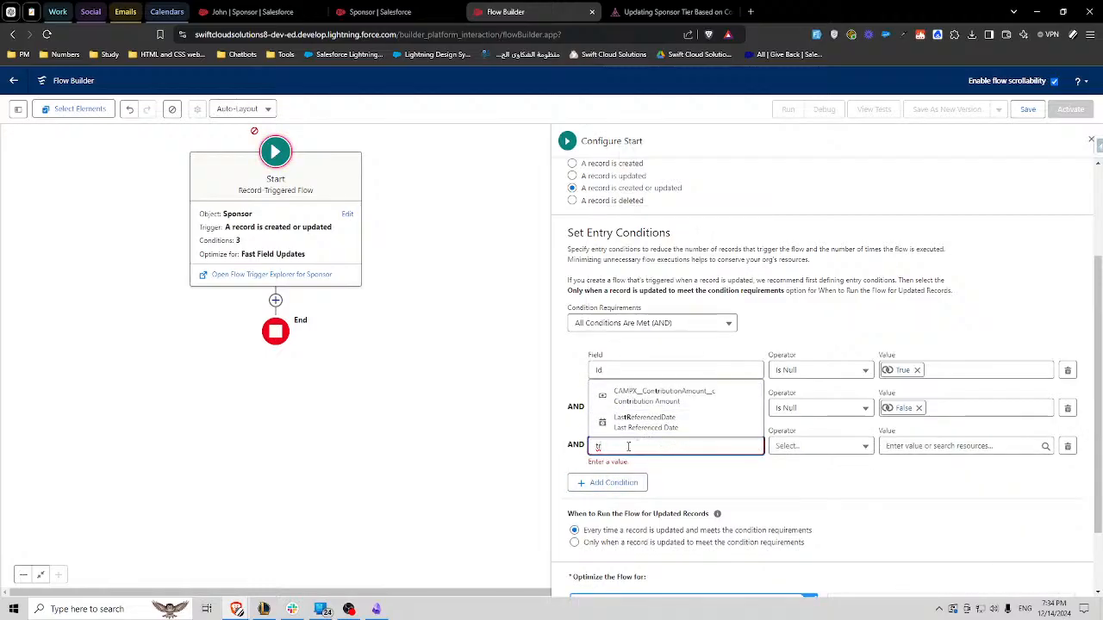
{"action": "key", "text": "BackSpace"}
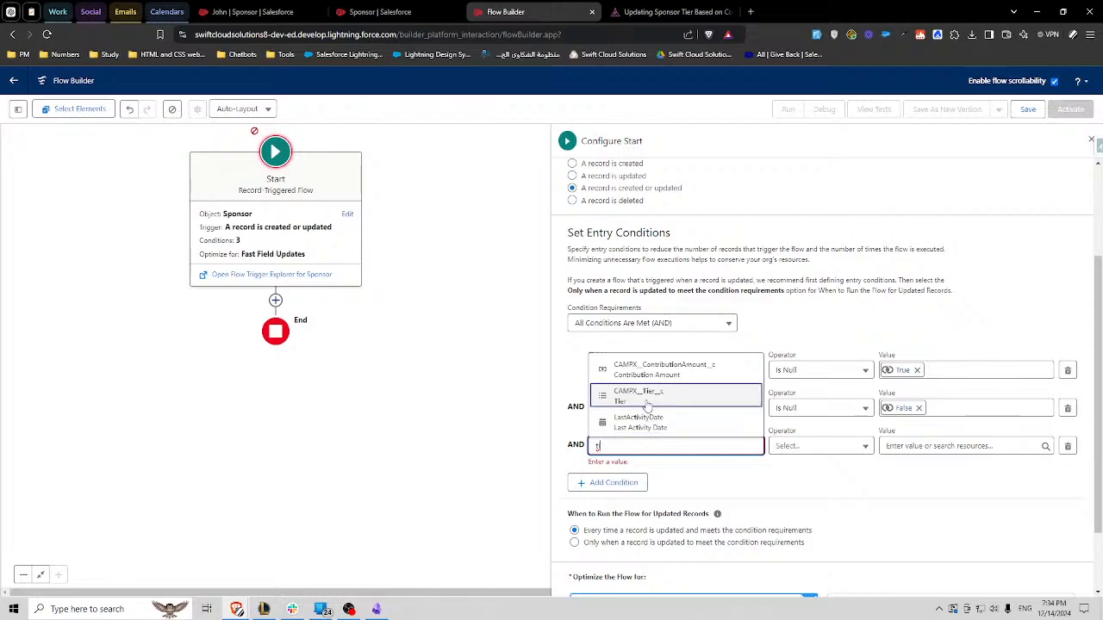
{"action": "left_click", "coordinate": [638, 395]}
{"action": "left_click", "coordinate": [818, 445]}
{"action": "left_click", "coordinate": [825, 410]}
{"action": "left_click", "coordinate": [941, 446]}
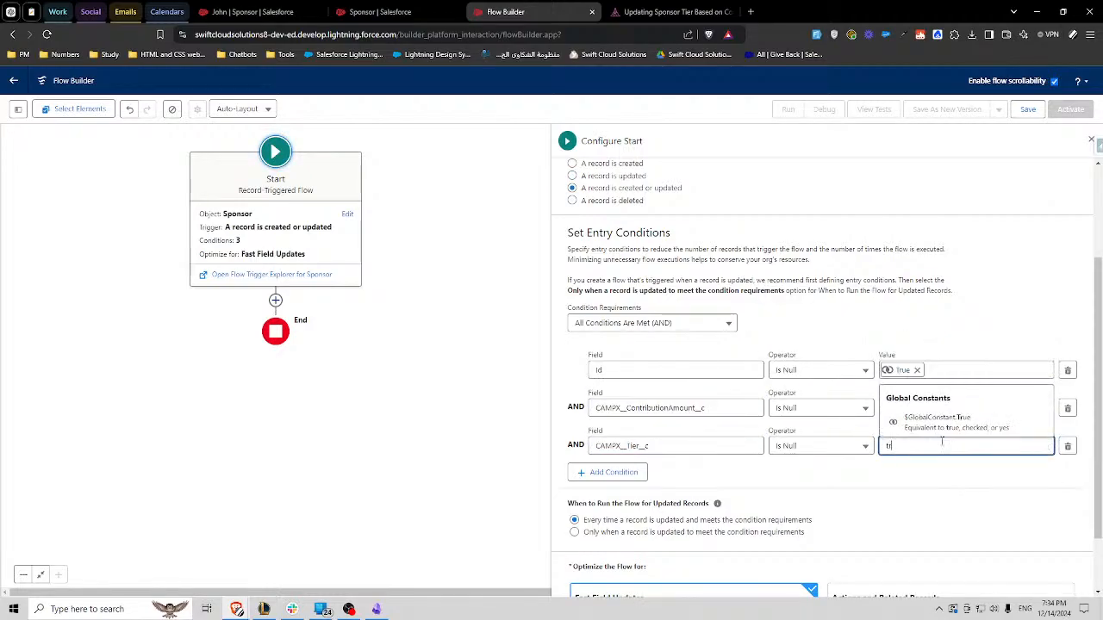
{"action": "left_click", "coordinate": [941, 422]}
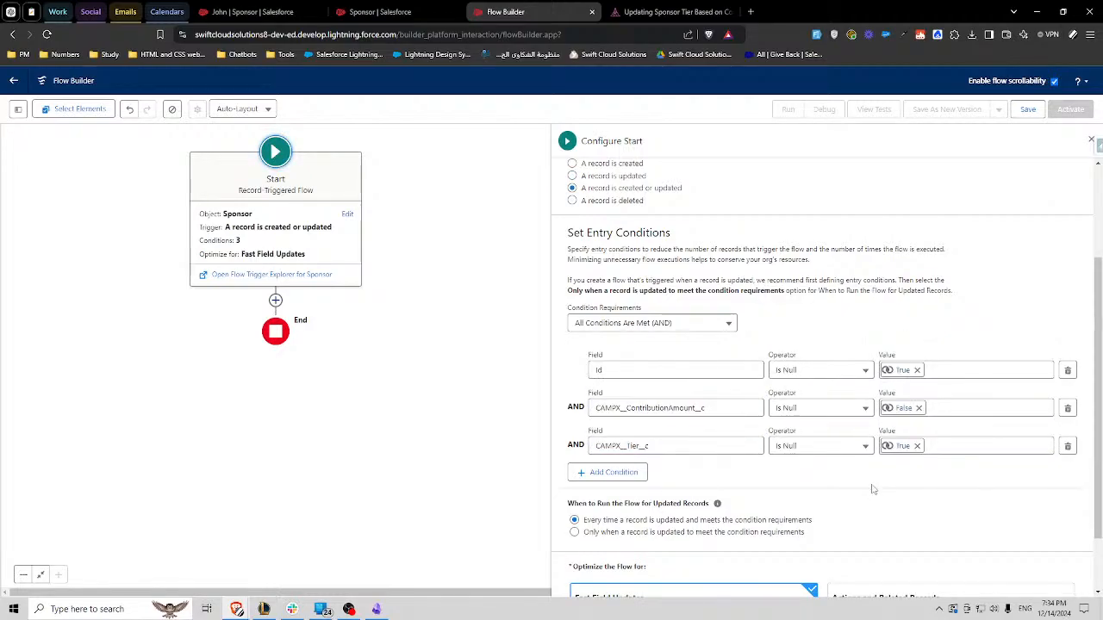
- Check the formula in the Obsidian note and add a fourth entry condition: CAMPX__ContributionAmount__c, Is Changed, global constant True
{"action": "left_click", "coordinate": [376, 609]}
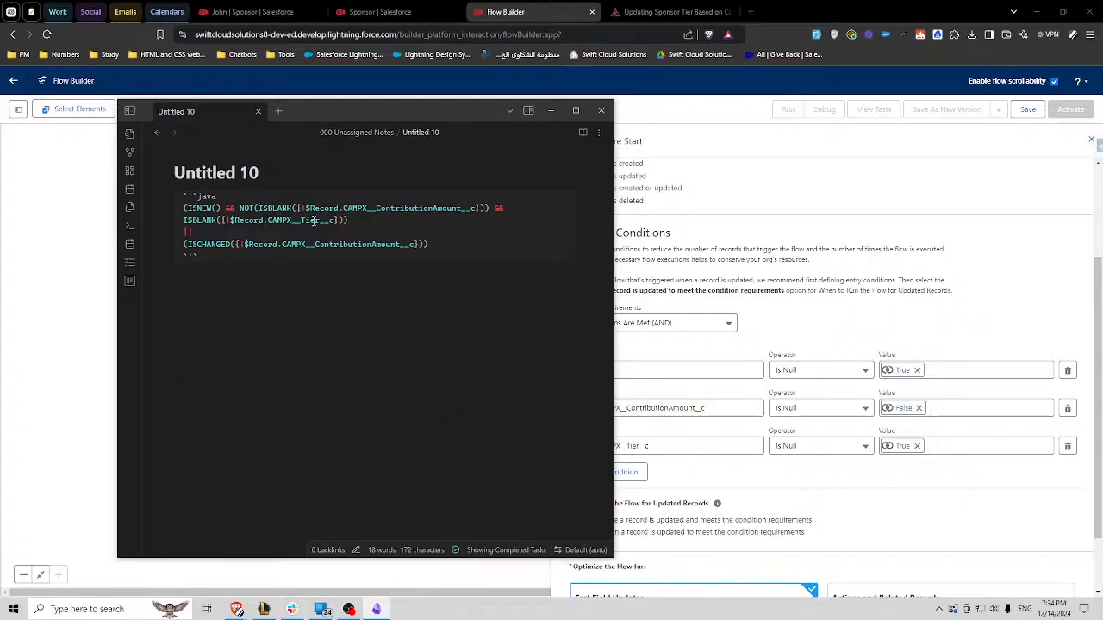
{"action": "left_click_drag", "start_coordinate": [350, 221], "coordinate": [177, 209]}
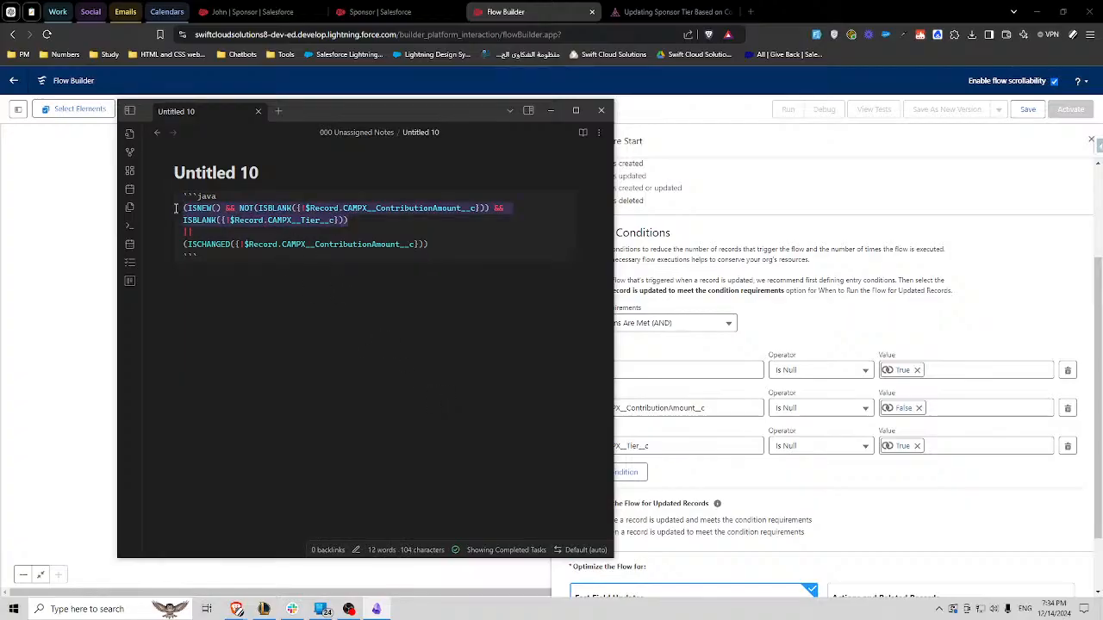
{"action": "left_click", "coordinate": [287, 213]}
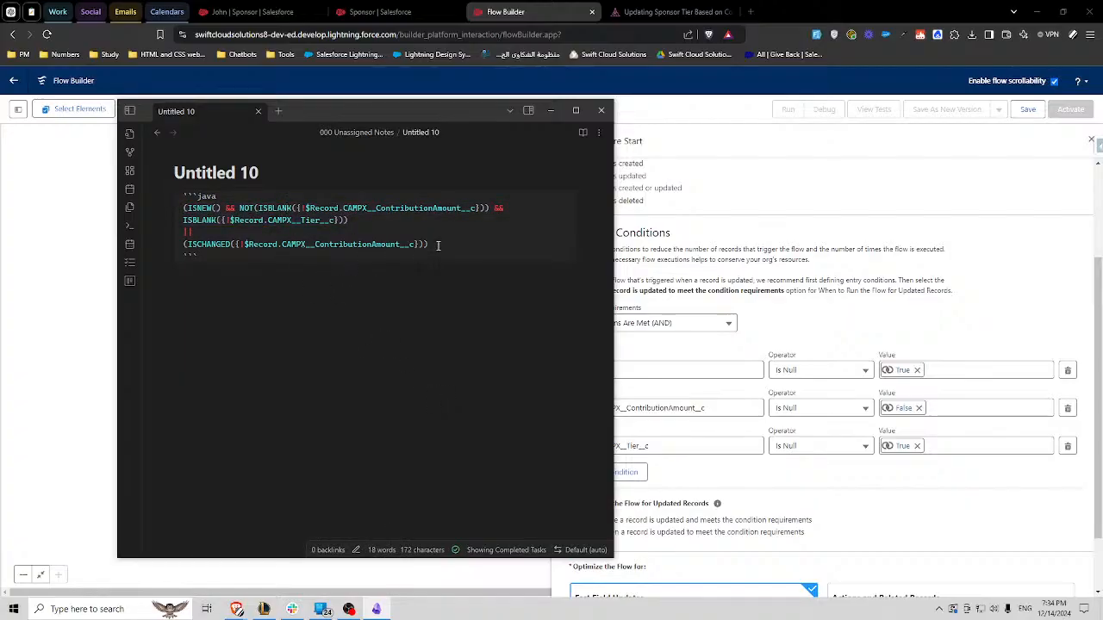
{"action": "left_click_drag", "start_coordinate": [436, 246], "coordinate": [181, 246]}
{"action": "left_click", "coordinate": [821, 475]}
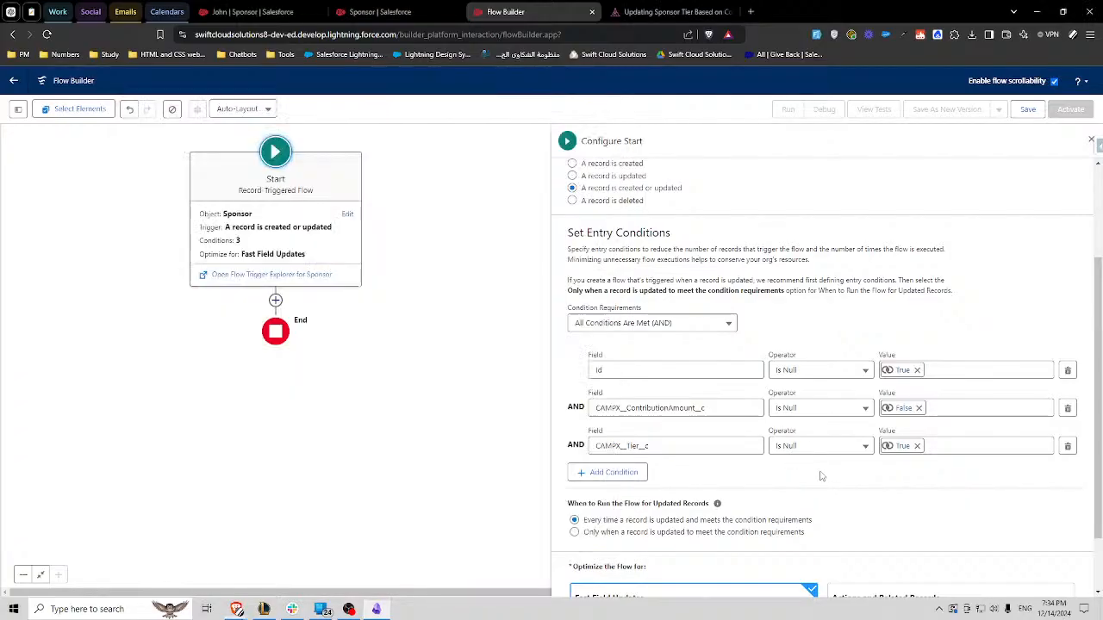
{"action": "left_click", "coordinate": [607, 472]}
{"action": "left_click", "coordinate": [639, 483]}
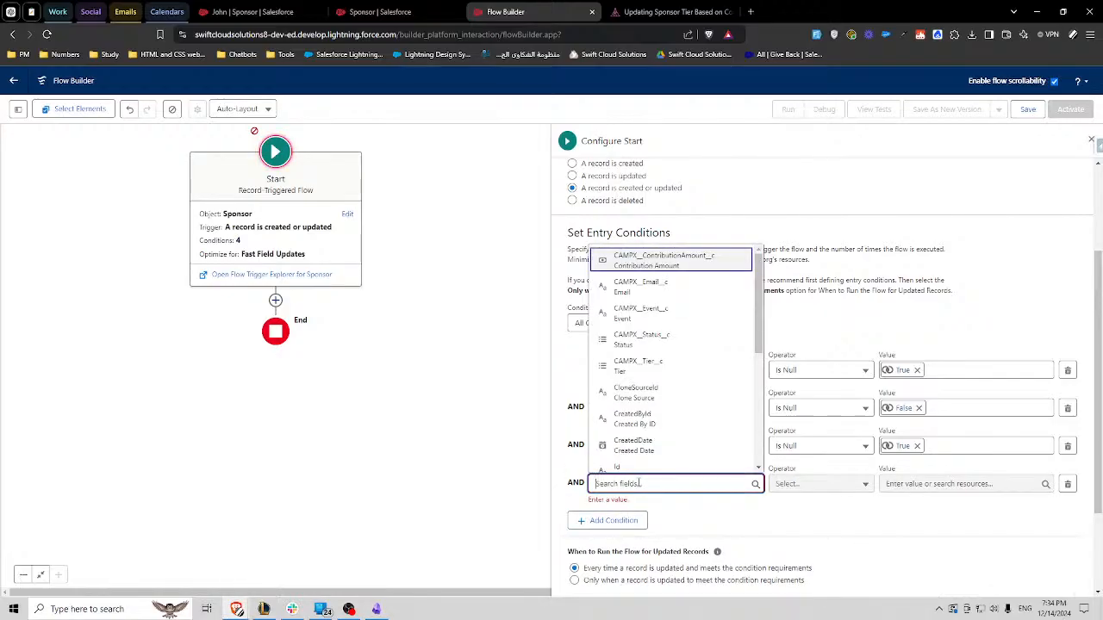
{"action": "type", "text": "amount"}
{"action": "left_click", "coordinate": [648, 465]}
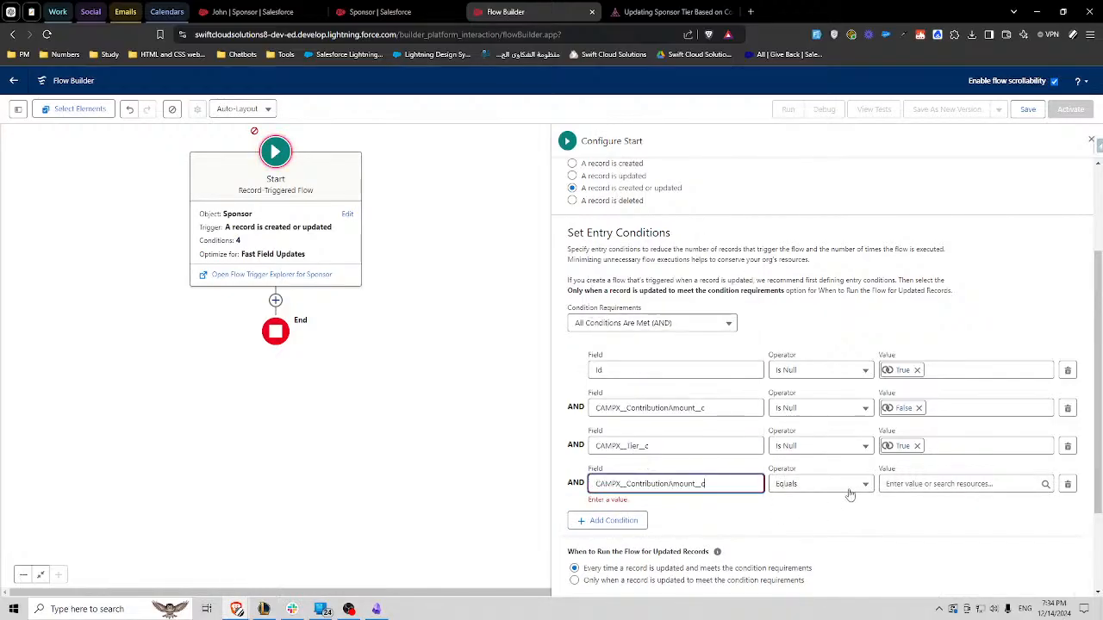
{"action": "left_click", "coordinate": [850, 489]}
{"action": "left_click", "coordinate": [813, 457]}
{"action": "left_click", "coordinate": [935, 483]}
{"action": "left_click", "coordinate": [935, 465]}
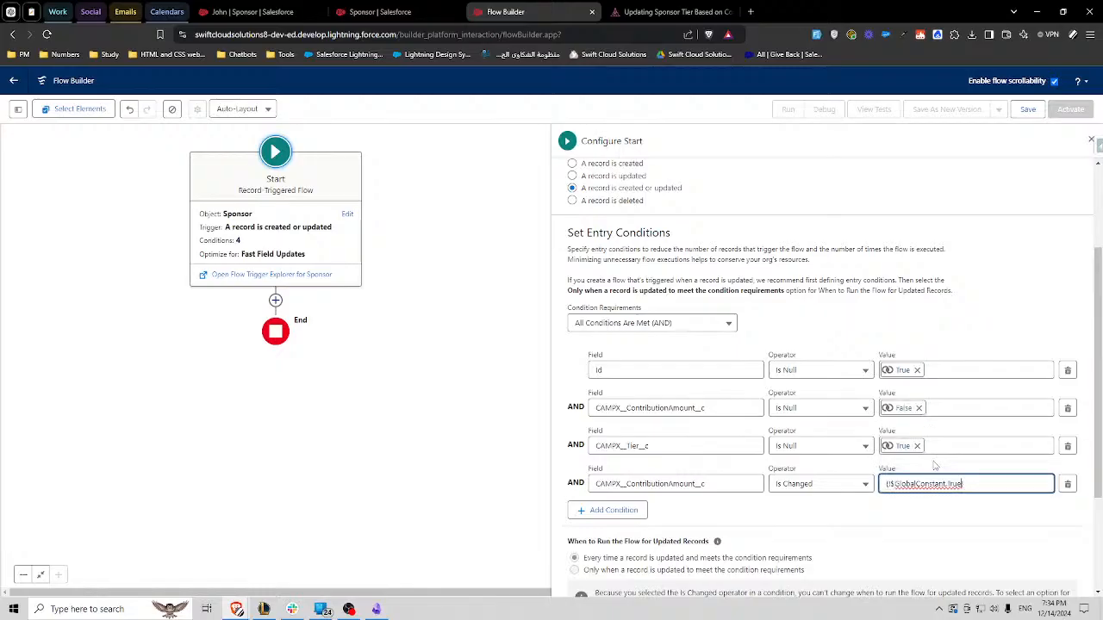
{"action": "left_click", "coordinate": [859, 524]}
{"action": "scroll", "coordinate": [774, 486], "scroll_direction": "down", "scroll_amount": 1}
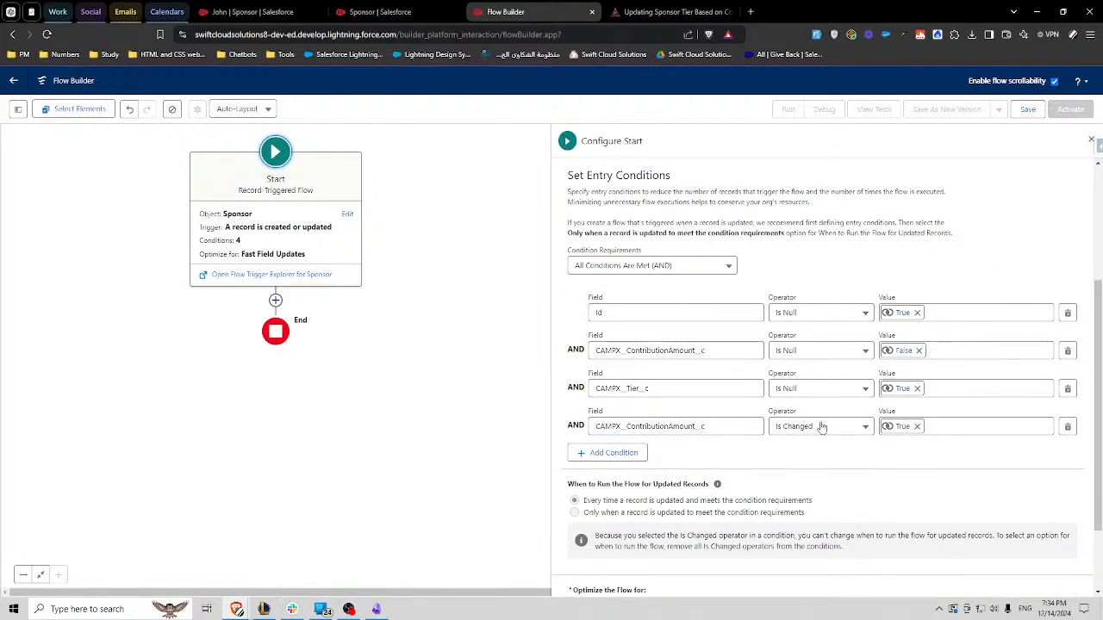
{"action": "triple_click", "coordinate": [588, 501]}
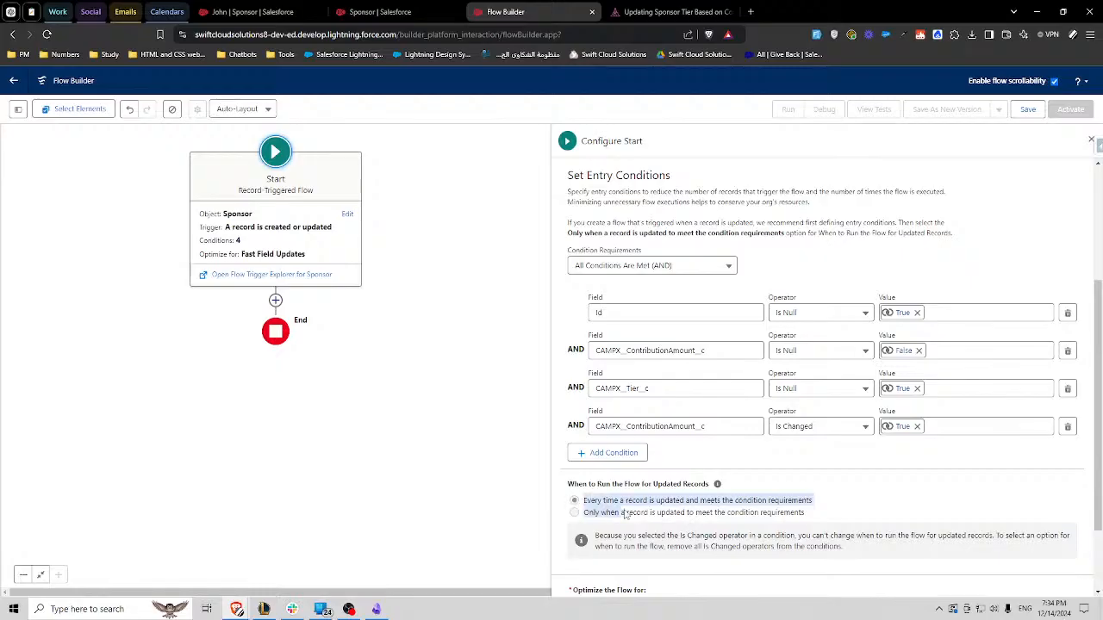
{"action": "left_click", "coordinate": [746, 515]}
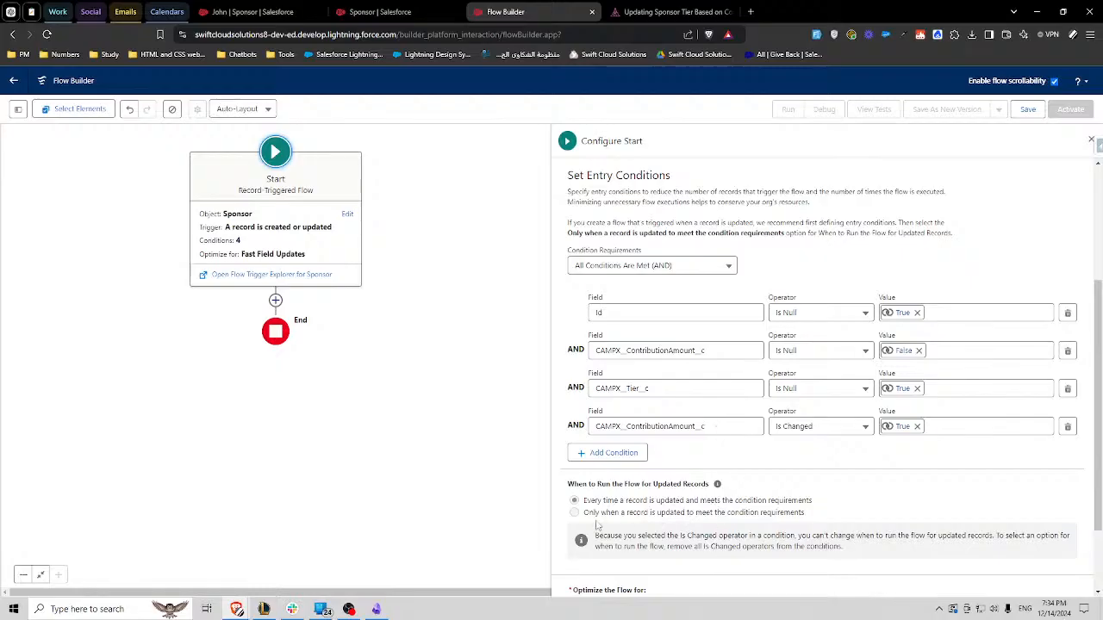
{"action": "left_click_drag", "start_coordinate": [602, 502], "coordinate": [790, 517]}
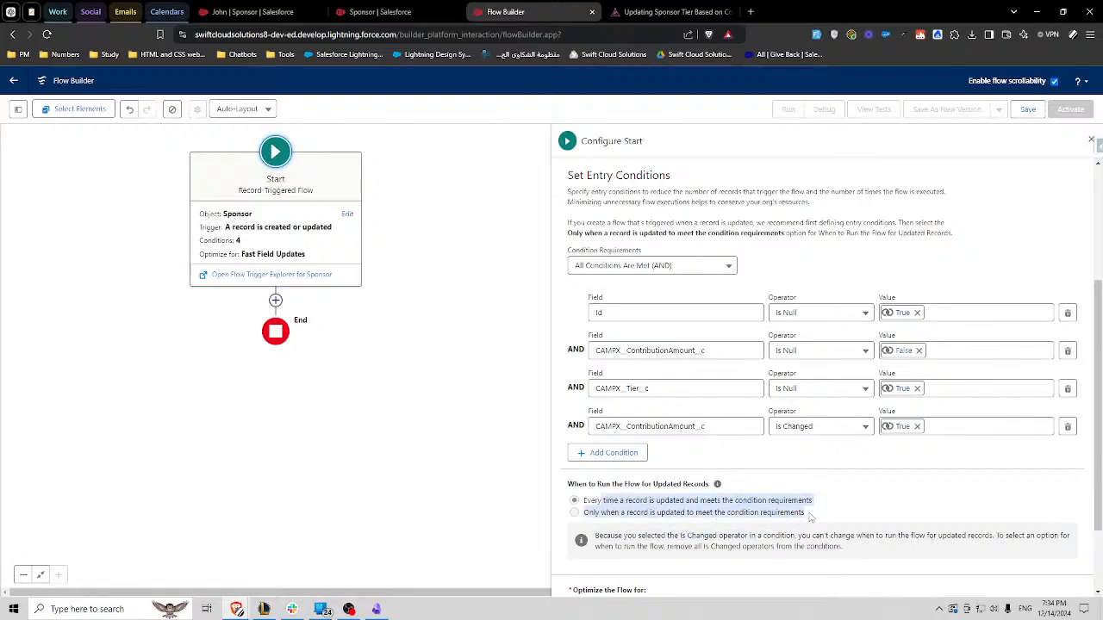
{"action": "left_click", "coordinate": [773, 511]}
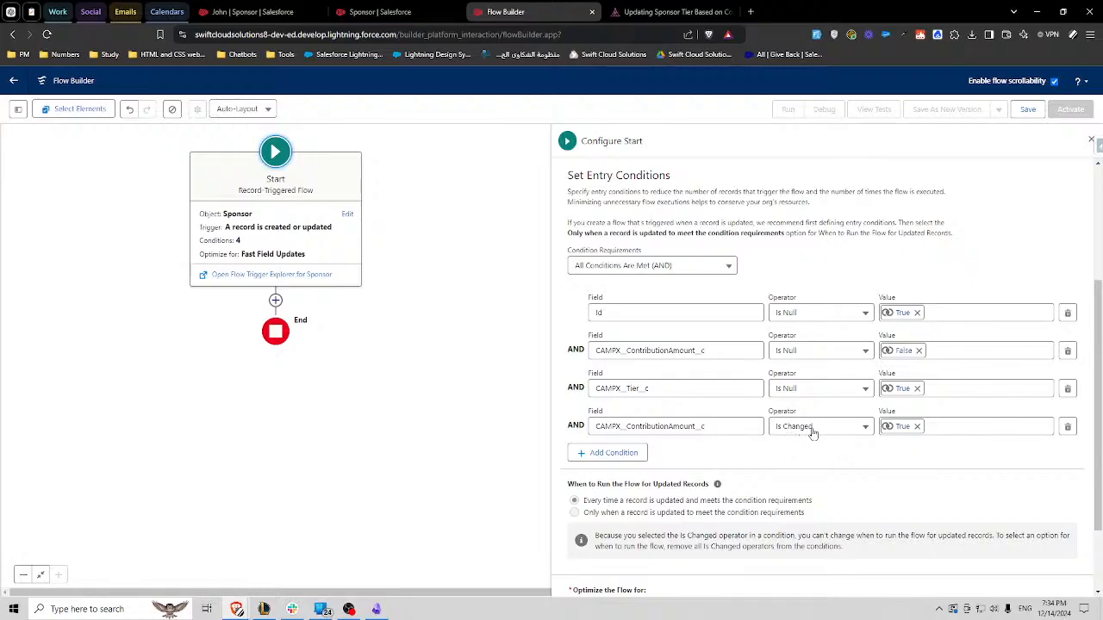
- Change the condition requirements to Custom Condition Logic Is Met and set the logic to (1 AND 2 AND 3) OR 4
{"action": "left_click", "coordinate": [673, 267]}
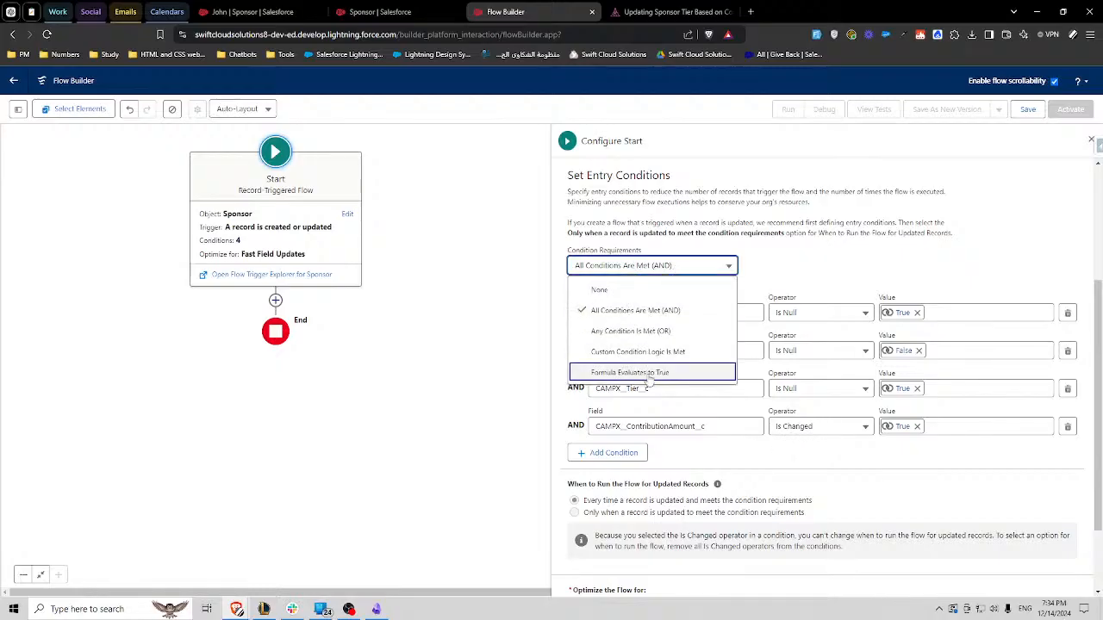
{"action": "left_click", "coordinate": [626, 353]}
{"action": "left_click", "coordinate": [575, 307]}
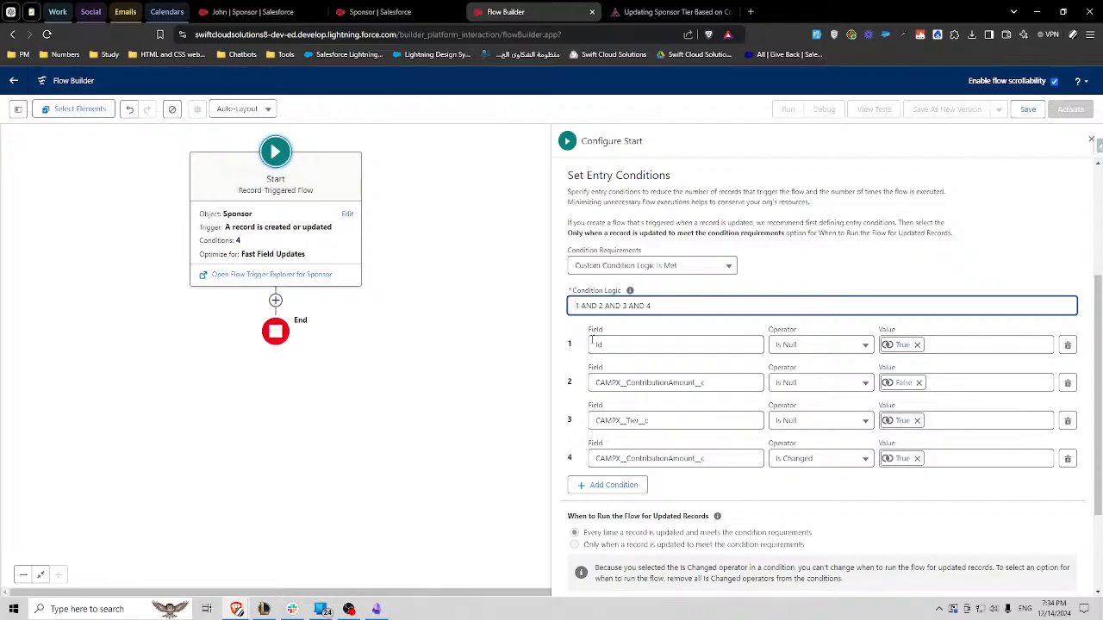
{"action": "type", "text": "("}
{"action": "left_click", "coordinate": [630, 306]}
{"action": "type", "text": ")"}
{"action": "double_click", "coordinate": [641, 306]}
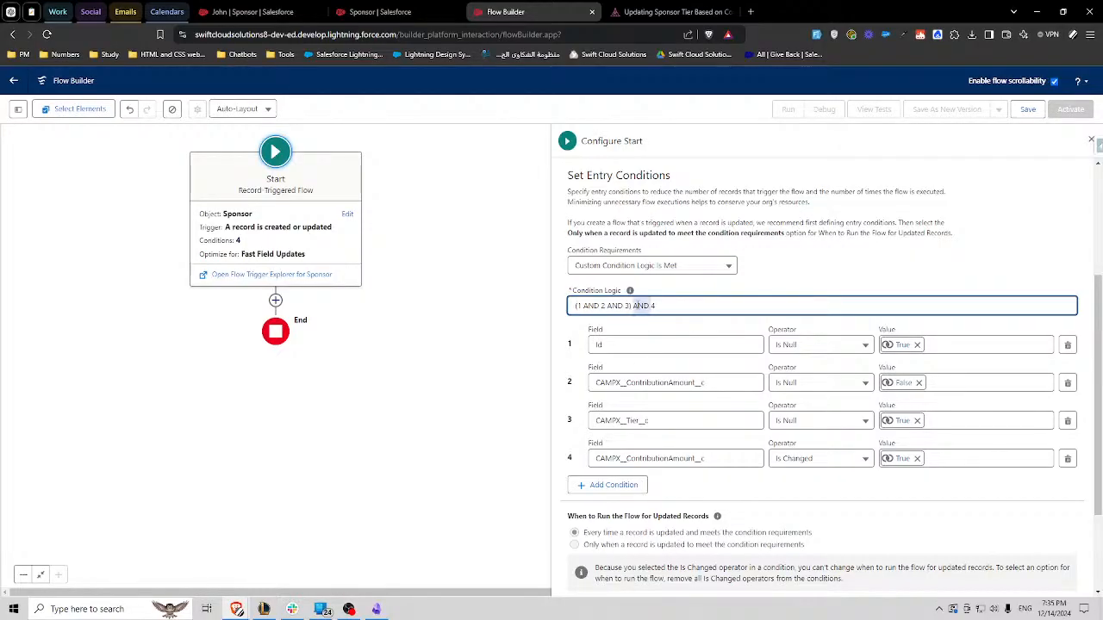
{"action": "type", "text": "OR"}
{"action": "left_click", "coordinate": [771, 484]}
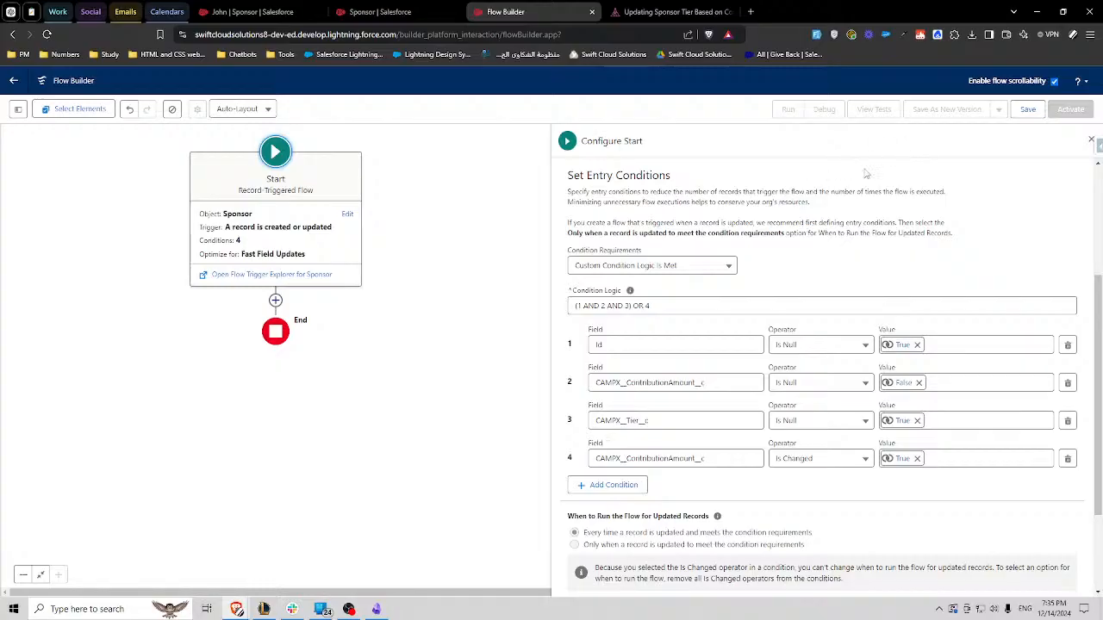
- Save the flow with the label Set Tier and API name Set_Tier, and close the Start configuration
{"action": "left_click", "coordinate": [1028, 108]}
{"action": "left_click", "coordinate": [404, 290]}
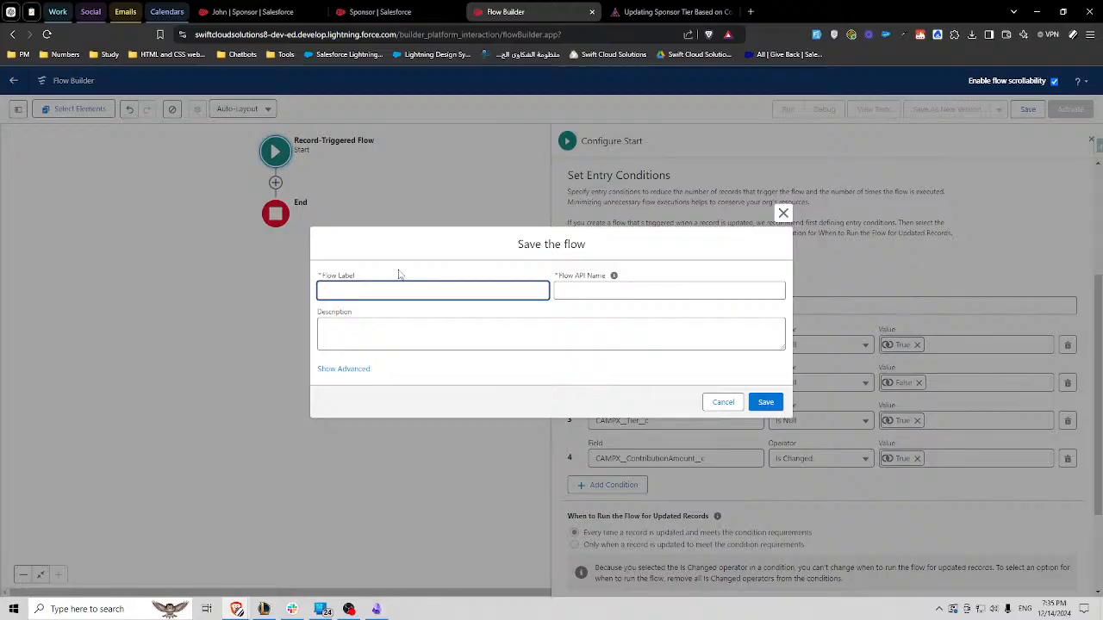
{"action": "type", "text": "Tier"}
{"action": "left_click", "coordinate": [529, 323]}
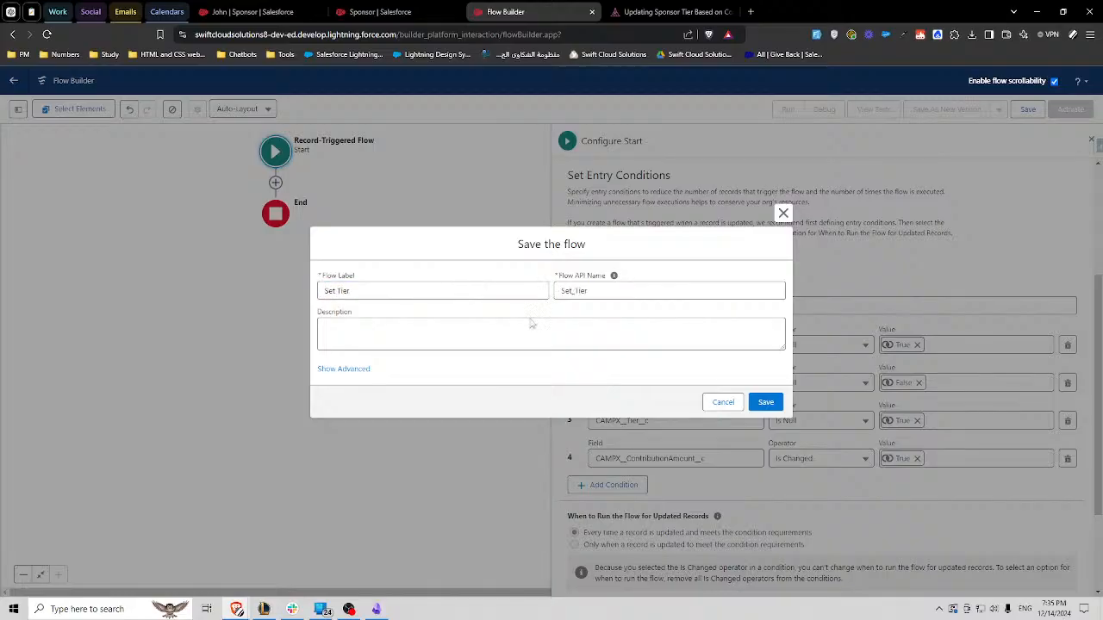
{"action": "left_click", "coordinate": [766, 402]}
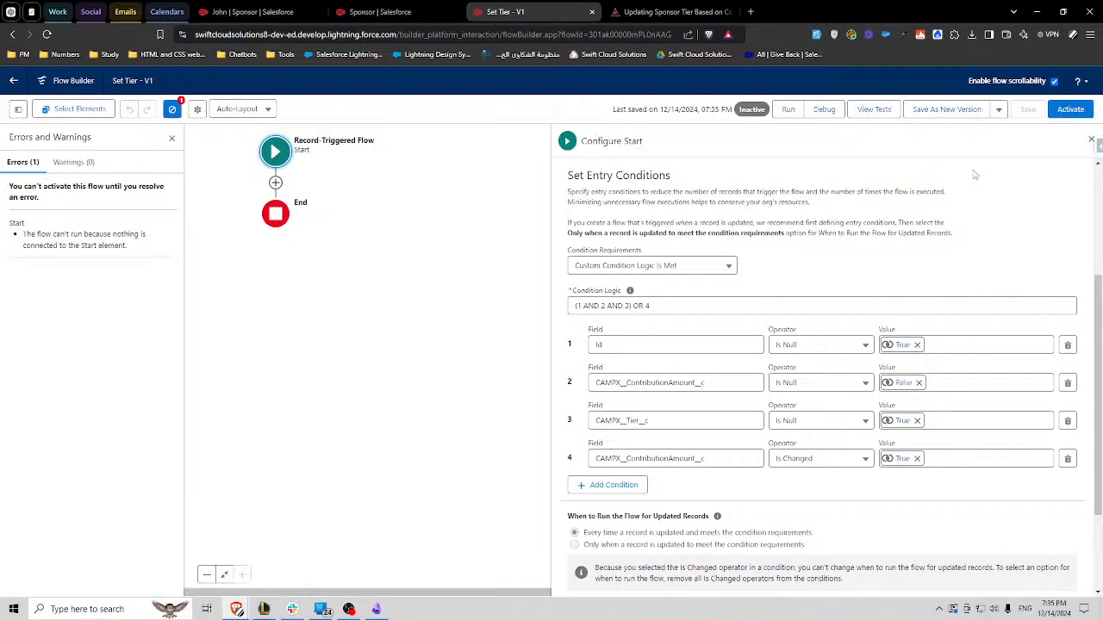
{"action": "left_click", "coordinate": [1090, 140]}
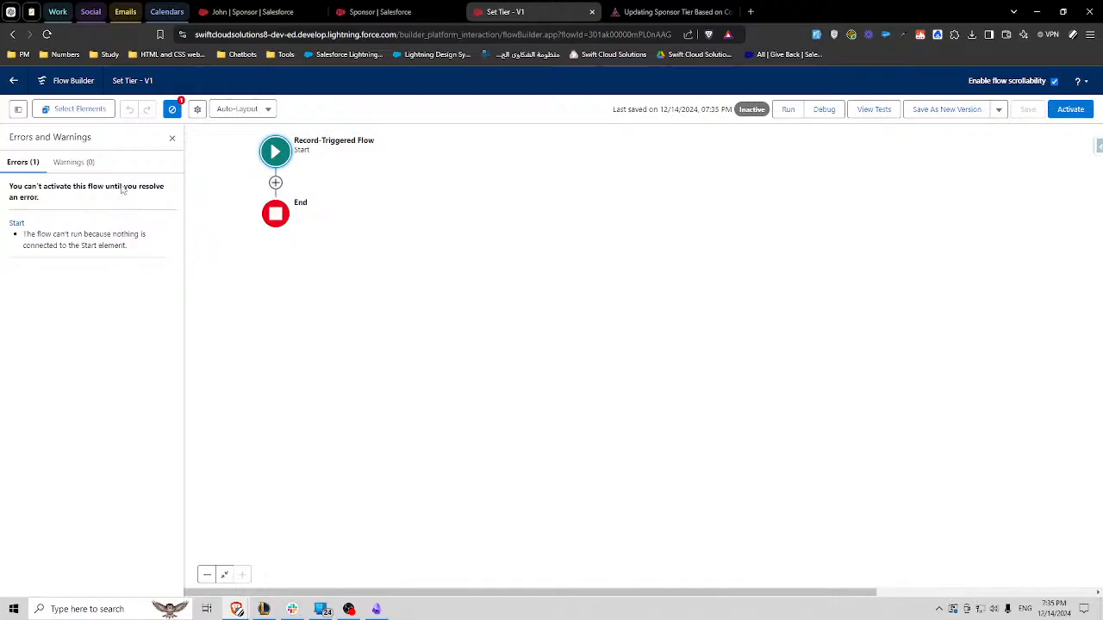
- Close the Sponsor setup tab and review the contribution amount criteria for each sponsor tier on the Camp Apex challenge page
{"action": "left_click", "coordinate": [276, 183]}
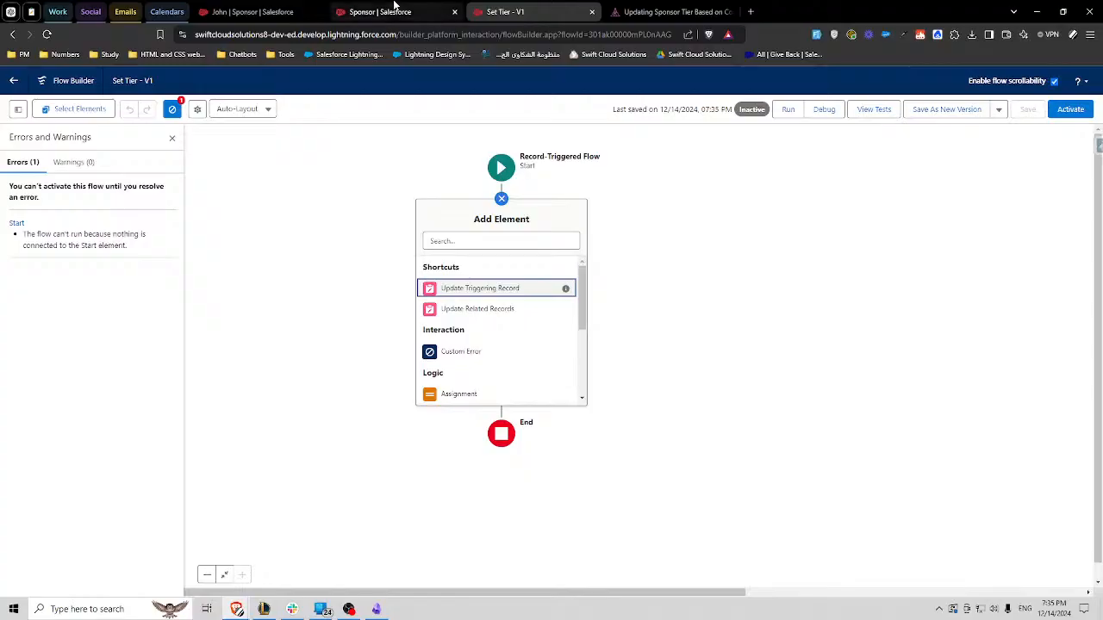
{"action": "left_click", "coordinate": [667, 11]}
{"action": "left_click", "coordinate": [415, 11]}
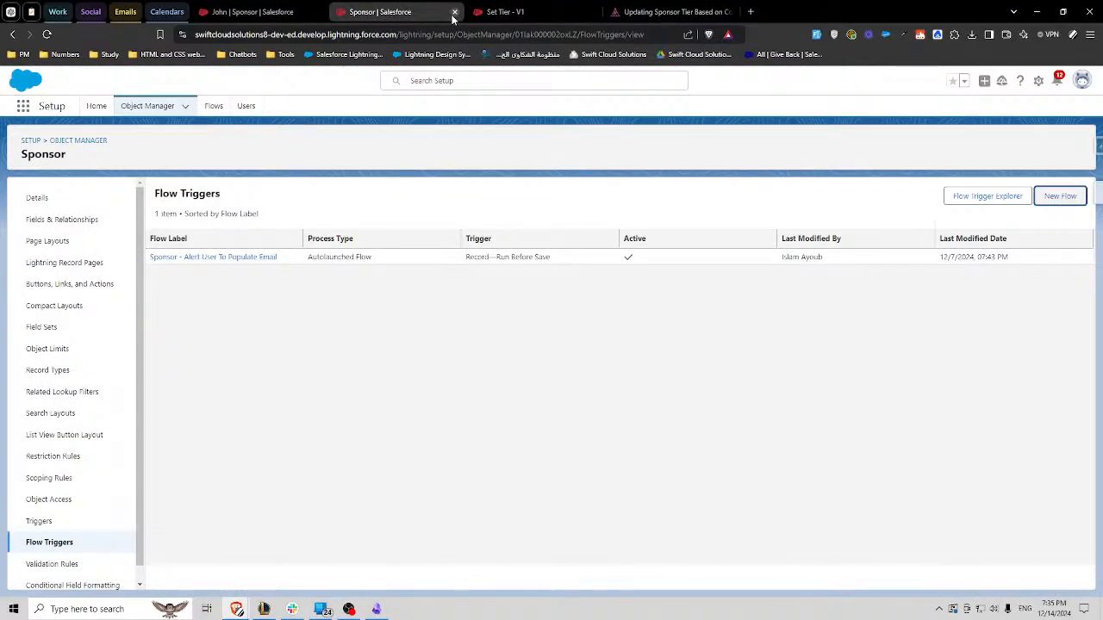
{"action": "left_click", "coordinate": [454, 12]}
{"action": "left_click", "coordinate": [301, 11]}
{"action": "left_click", "coordinate": [534, 12]}
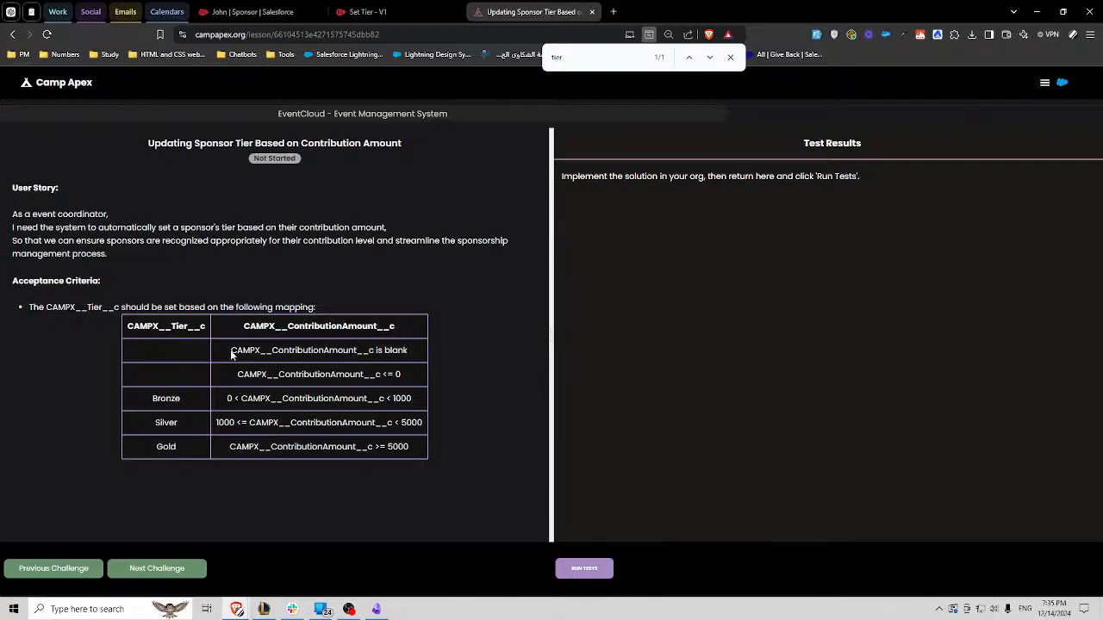
{"action": "left_click_drag", "start_coordinate": [231, 350], "coordinate": [419, 352]}
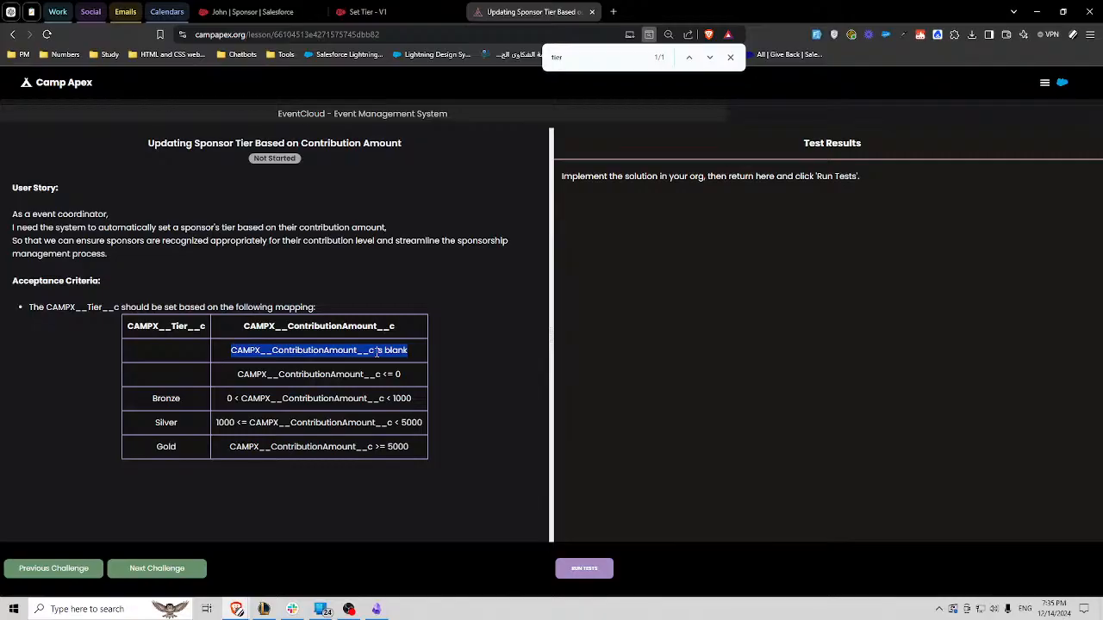
{"action": "left_click_drag", "start_coordinate": [250, 377], "coordinate": [363, 375]}
{"action": "left_click_drag", "start_coordinate": [271, 398], "coordinate": [383, 397]}
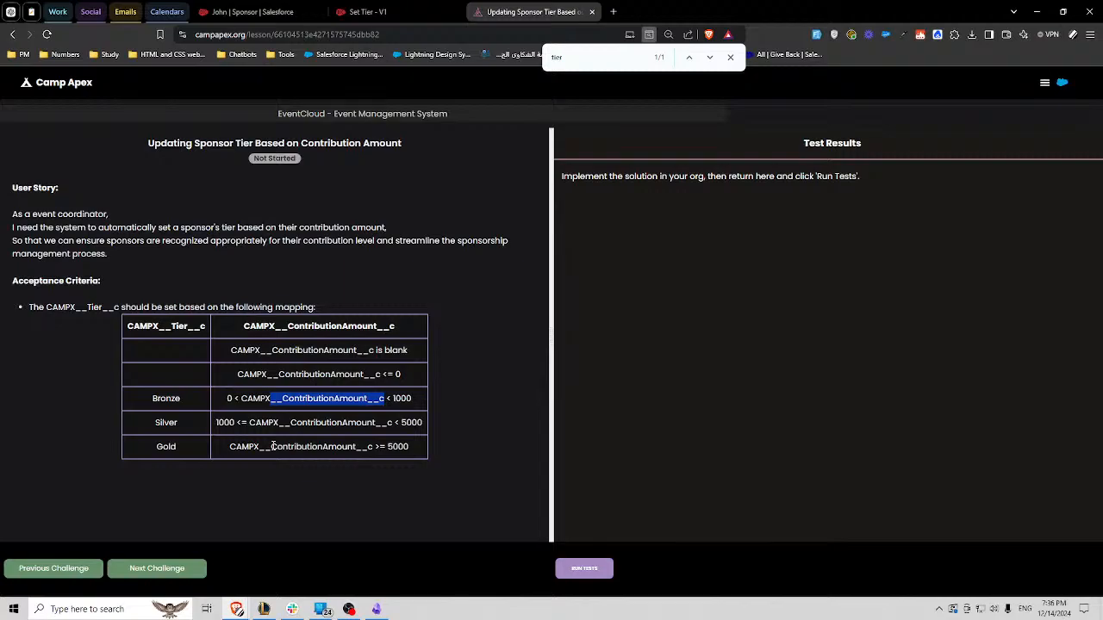
- Add a Decision element after the Start element of the Set Tier flow with label Contribution Amount and API name Contribution_Amount
{"action": "left_click", "coordinate": [381, 12]}
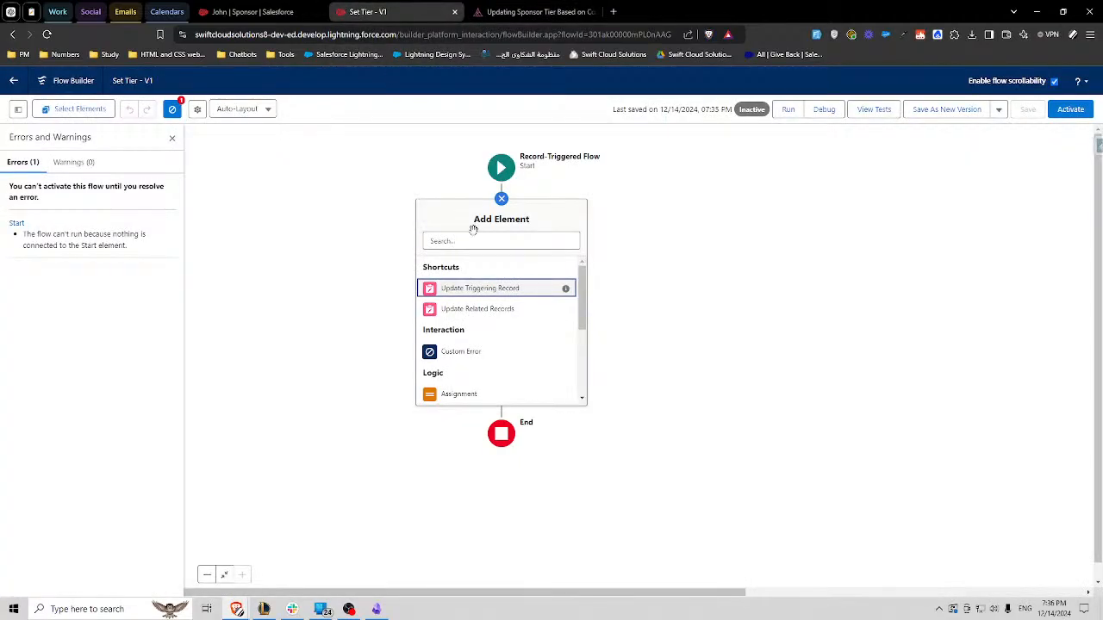
{"action": "scroll", "coordinate": [470, 344], "scroll_direction": "down", "scroll_amount": 1}
{"action": "left_click", "coordinate": [530, 12]}
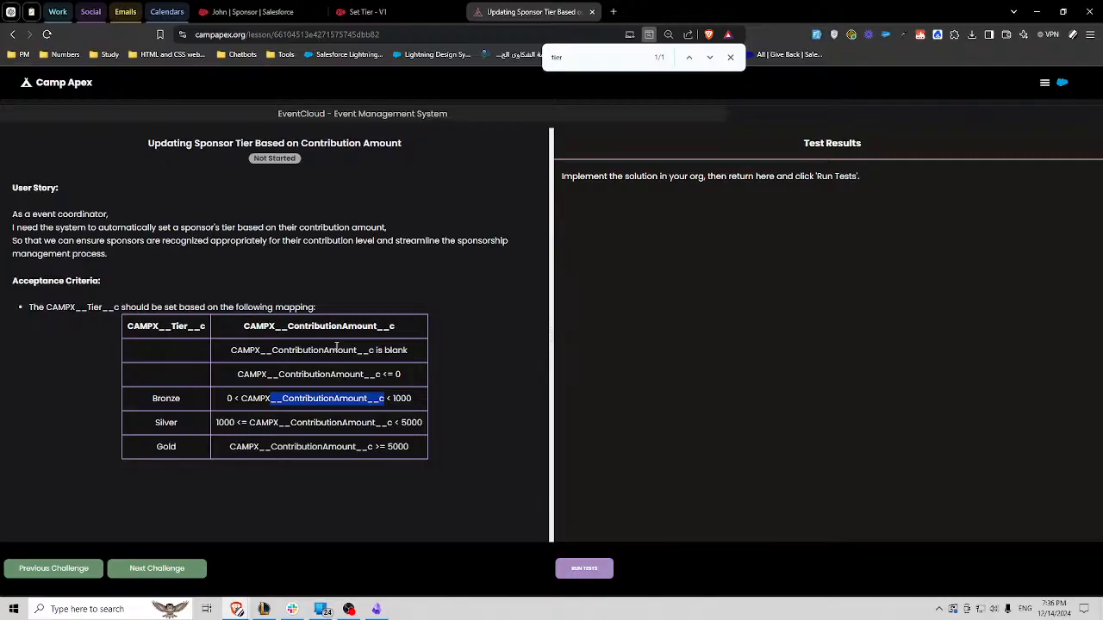
{"action": "left_click", "coordinate": [368, 11]}
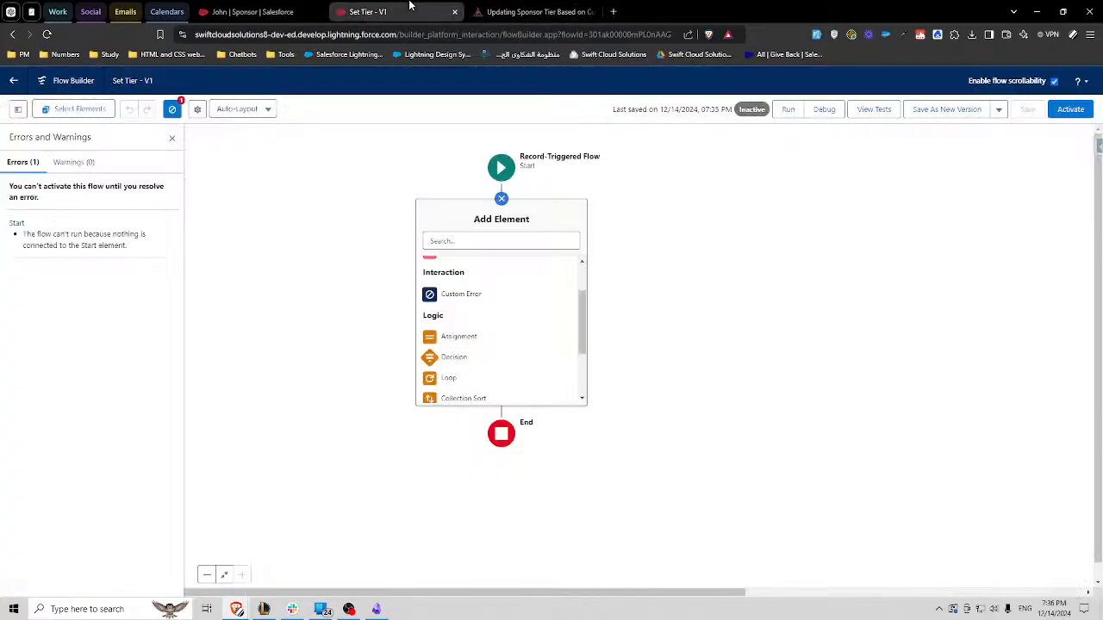
{"action": "scroll", "coordinate": [469, 310], "scroll_direction": "down", "scroll_amount": 2}
{"action": "left_click", "coordinate": [457, 302]}
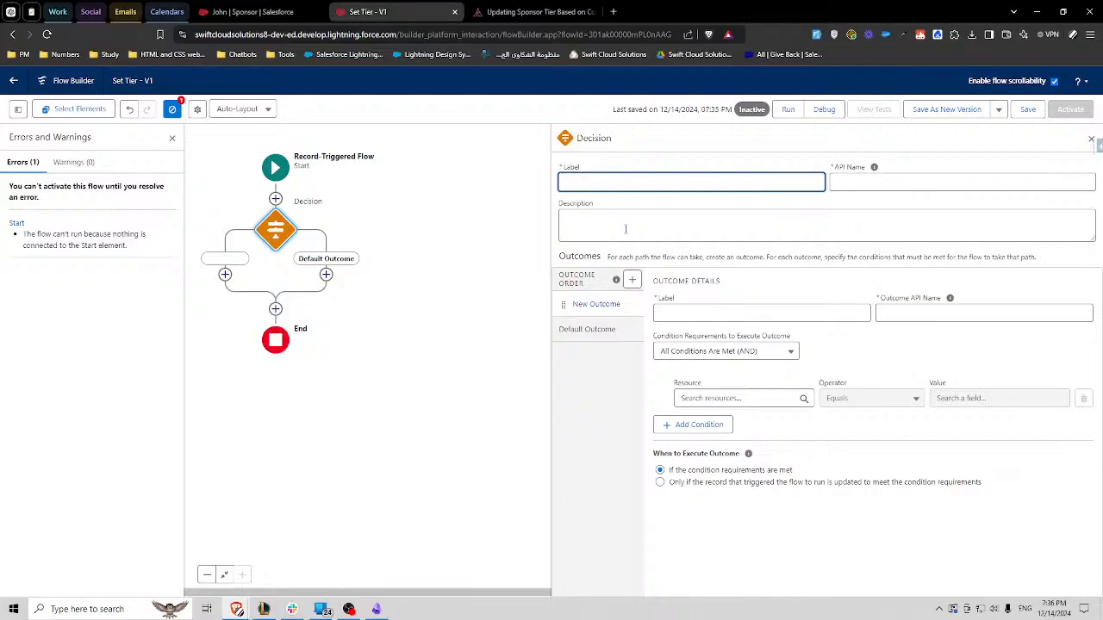
{"action": "type", "text": "Contribution Amount"}
{"action": "left_click", "coordinate": [734, 275]}
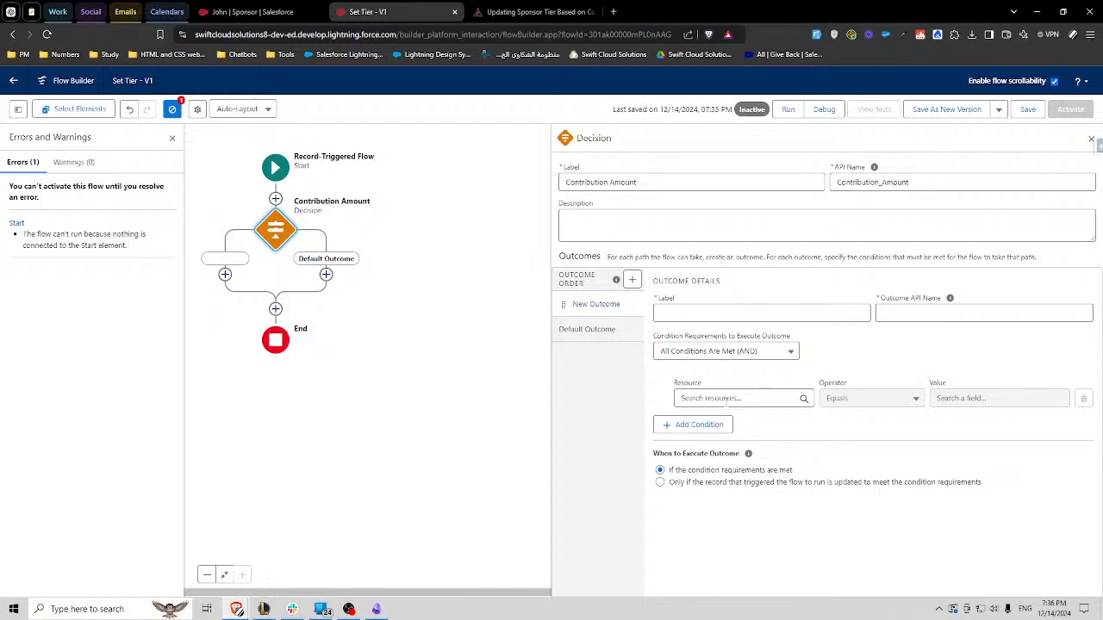
- Set the first outcome's condition to the triggering sponsor's Contribution Amount, Is Blank, global constant True
{"action": "left_click", "coordinate": [721, 398]}
{"action": "type", "text": "rec"}
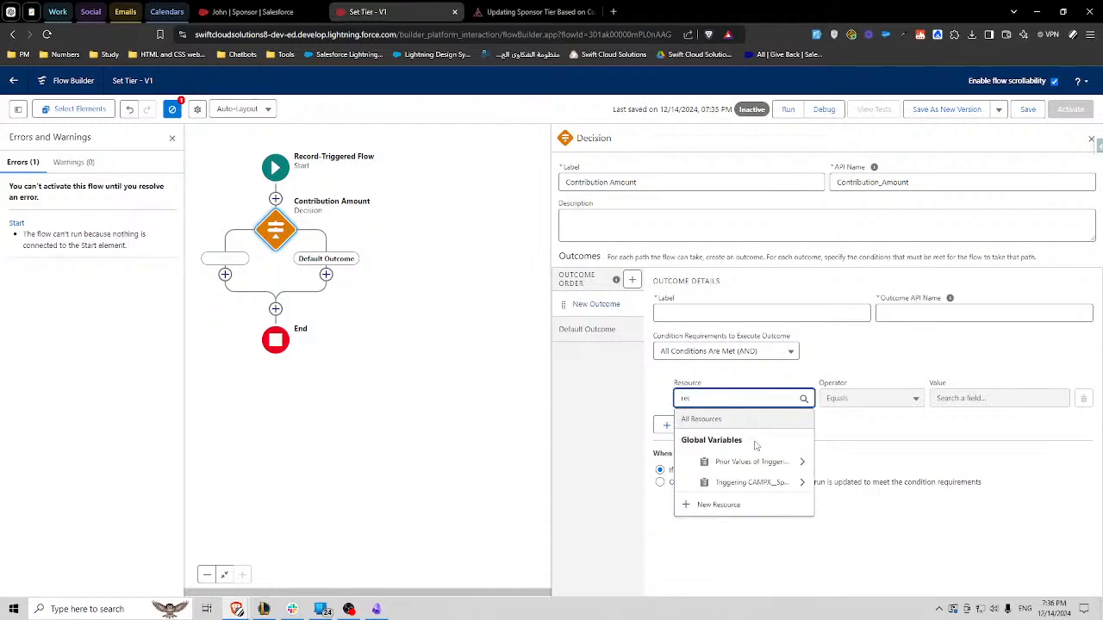
{"action": "left_click", "coordinate": [750, 482]}
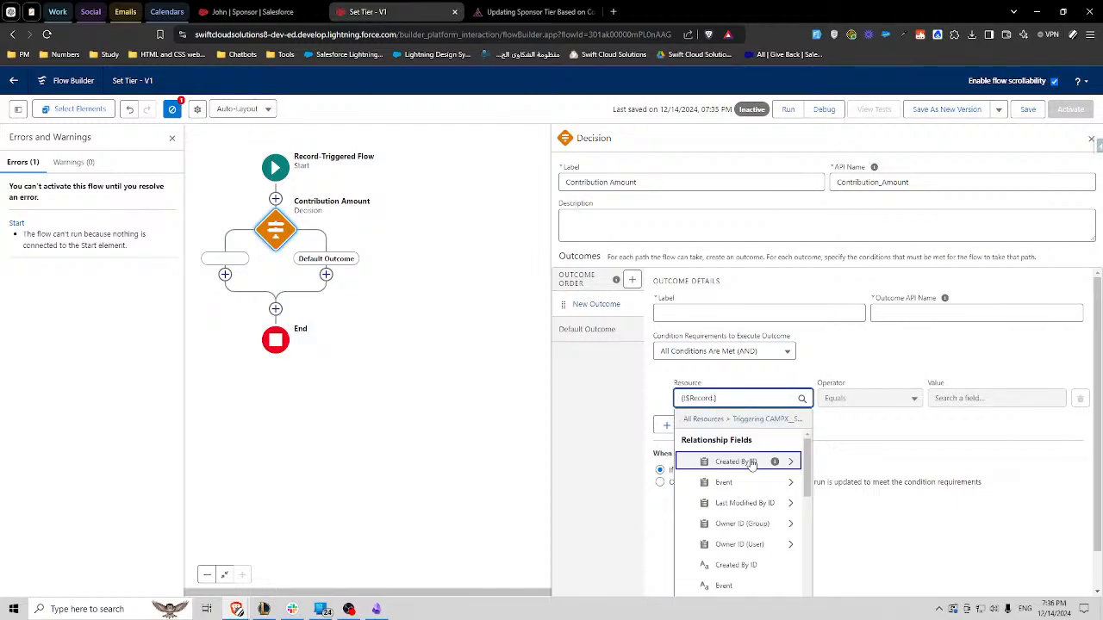
{"action": "left_click", "coordinate": [749, 462]}
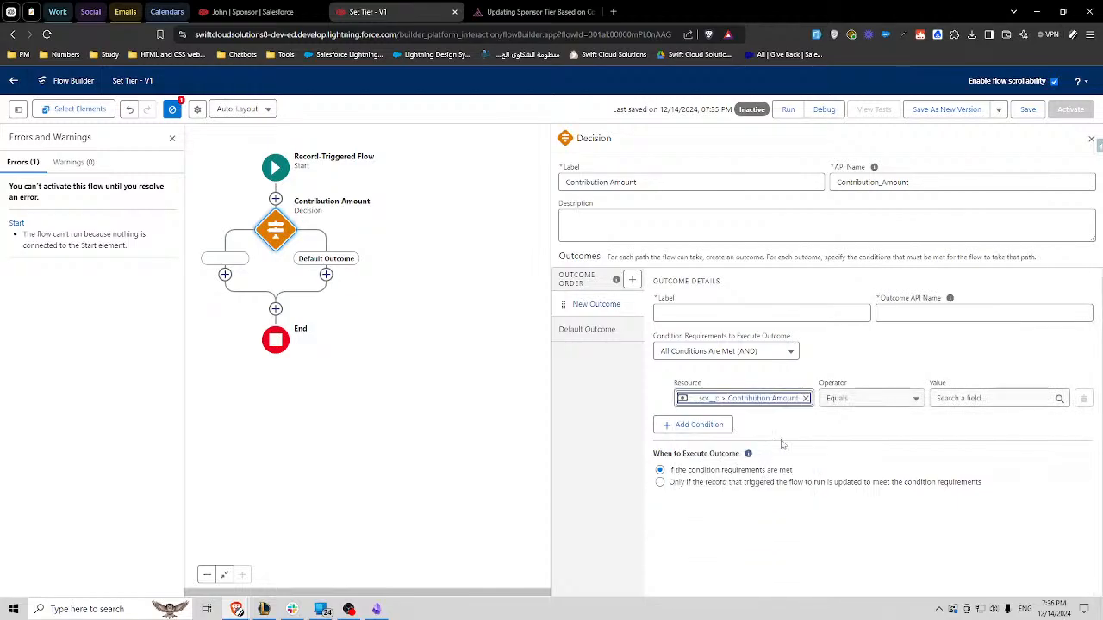
{"action": "left_click", "coordinate": [867, 399]}
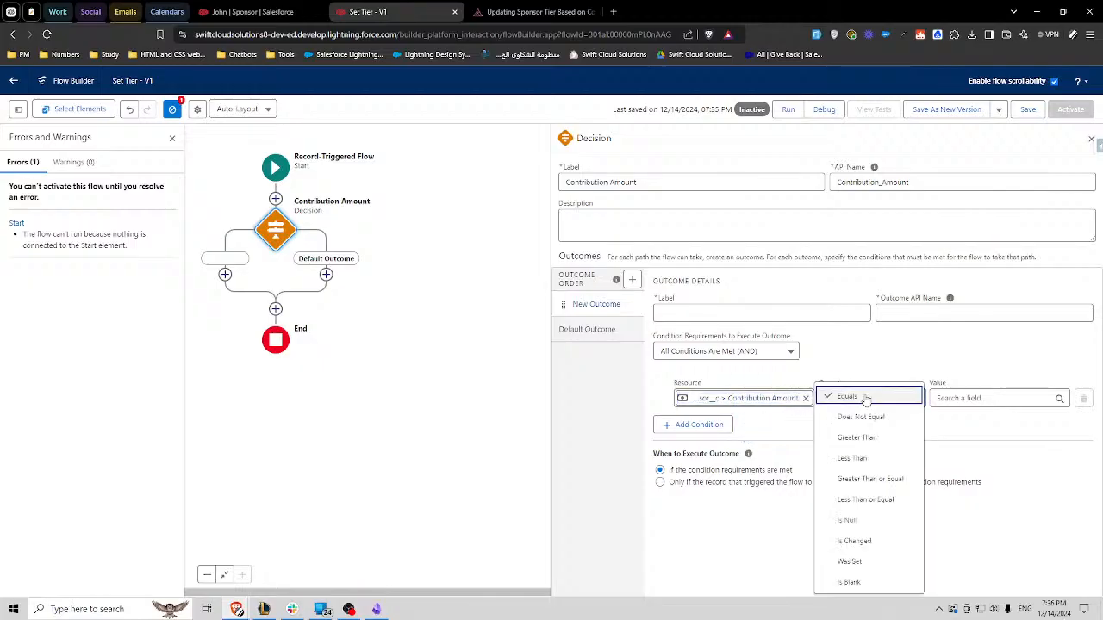
{"action": "left_click", "coordinate": [859, 583]}
{"action": "left_click", "coordinate": [955, 398]}
{"action": "type", "text": "tr"}
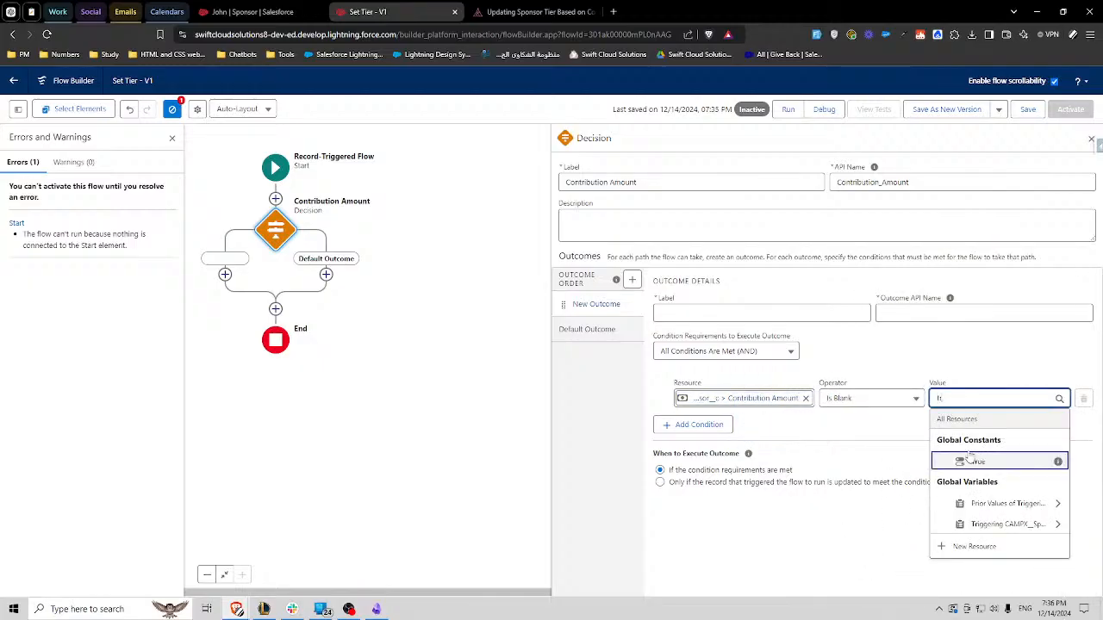
{"action": "left_click", "coordinate": [971, 461]}
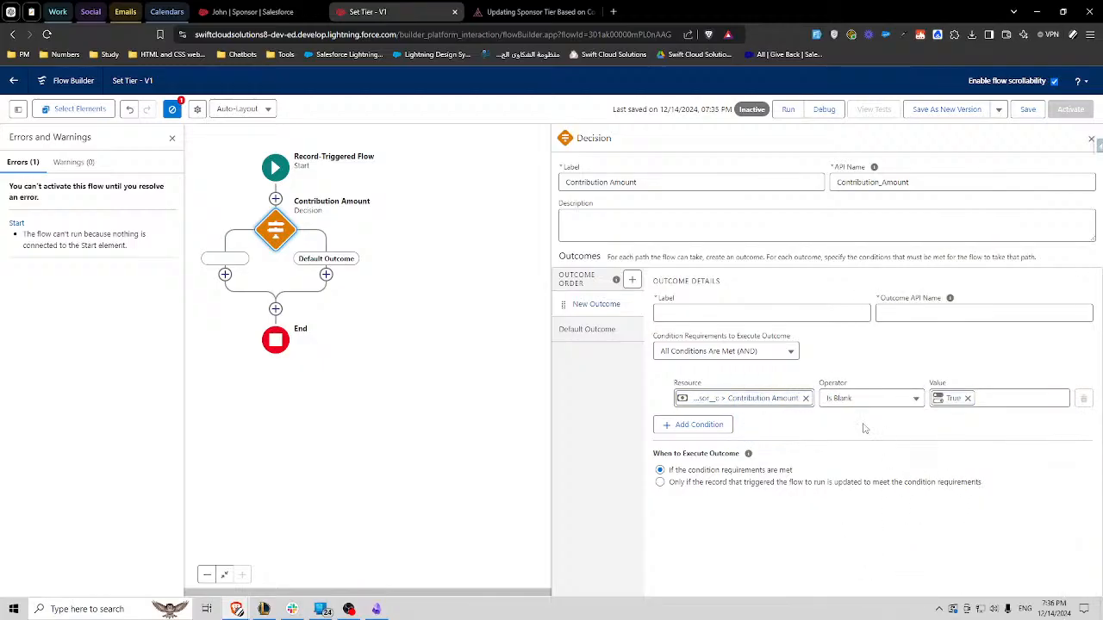
- Add a second outcome whose condition is the triggering sponsor's Contribution Amount, reused from the first outcome, Greater Than 0
{"action": "left_click", "coordinate": [631, 281]}
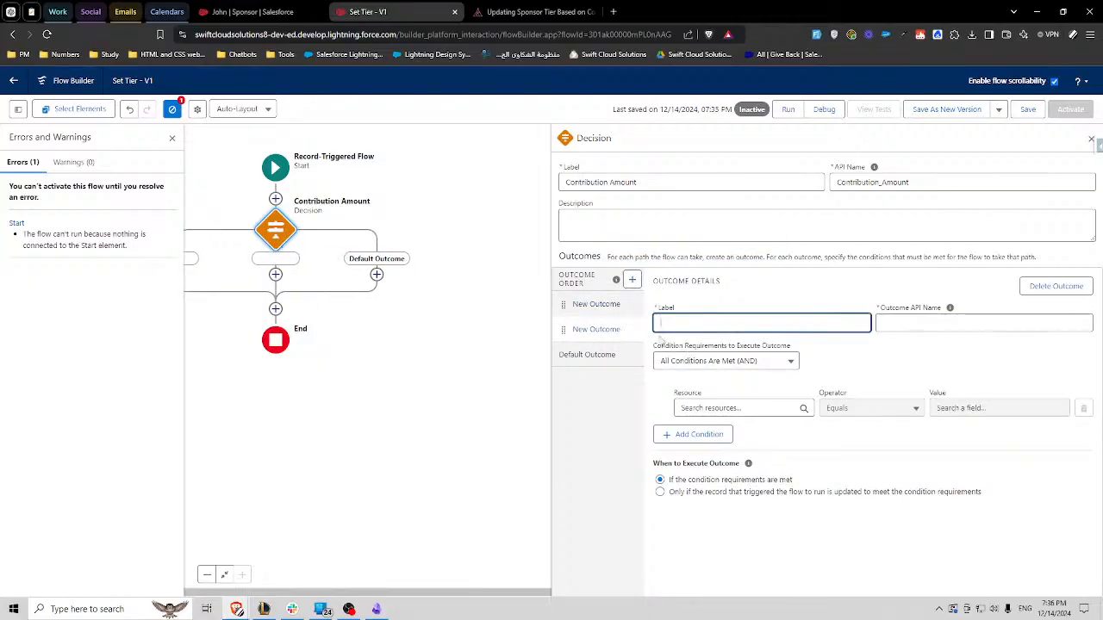
{"action": "left_click", "coordinate": [722, 407]}
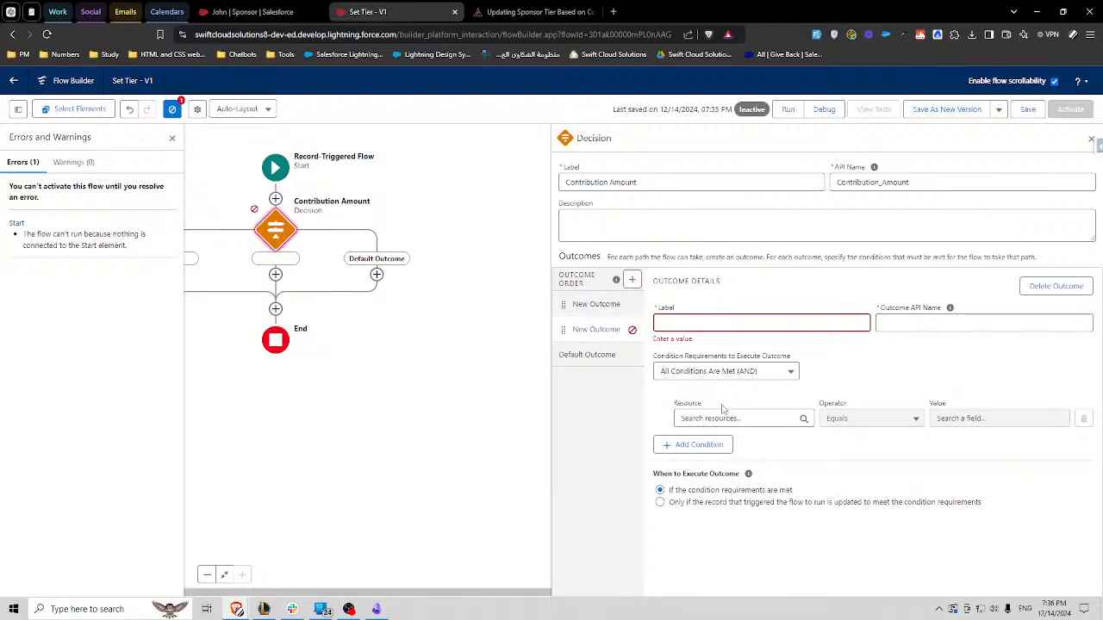
{"action": "left_click", "coordinate": [595, 305]}
{"action": "left_click", "coordinate": [733, 407]}
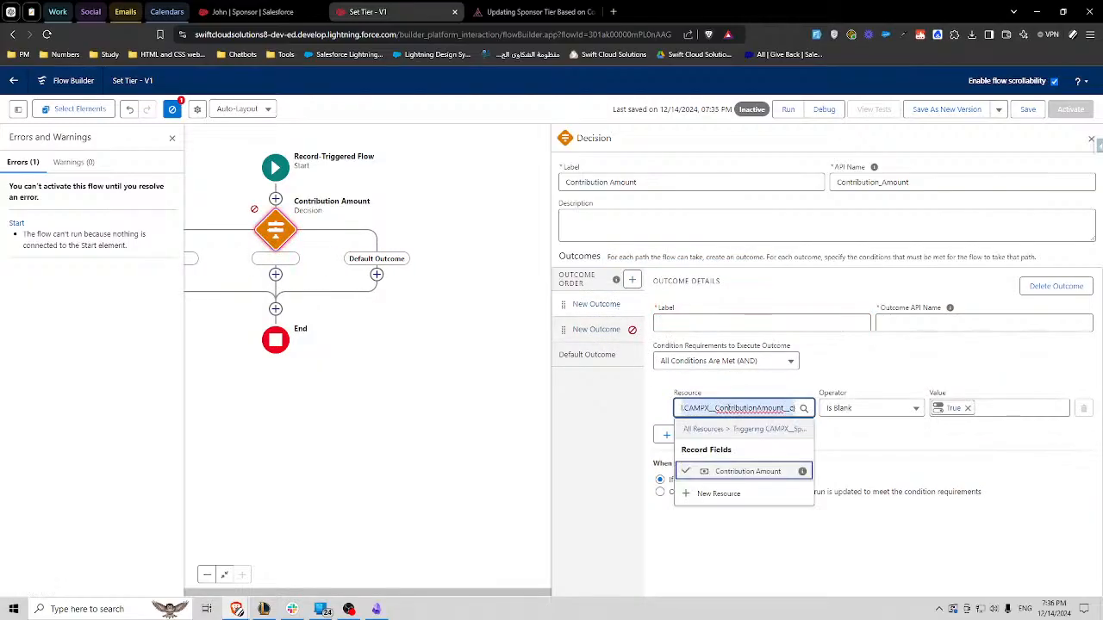
{"action": "left_click", "coordinate": [604, 334]}
{"action": "left_click", "coordinate": [717, 417]}
{"action": "type", "text": "{!$Record.CAMPX__ContributionAmount__c}"}
{"action": "left_click", "coordinate": [877, 471]}
{"action": "left_click", "coordinate": [861, 417]}
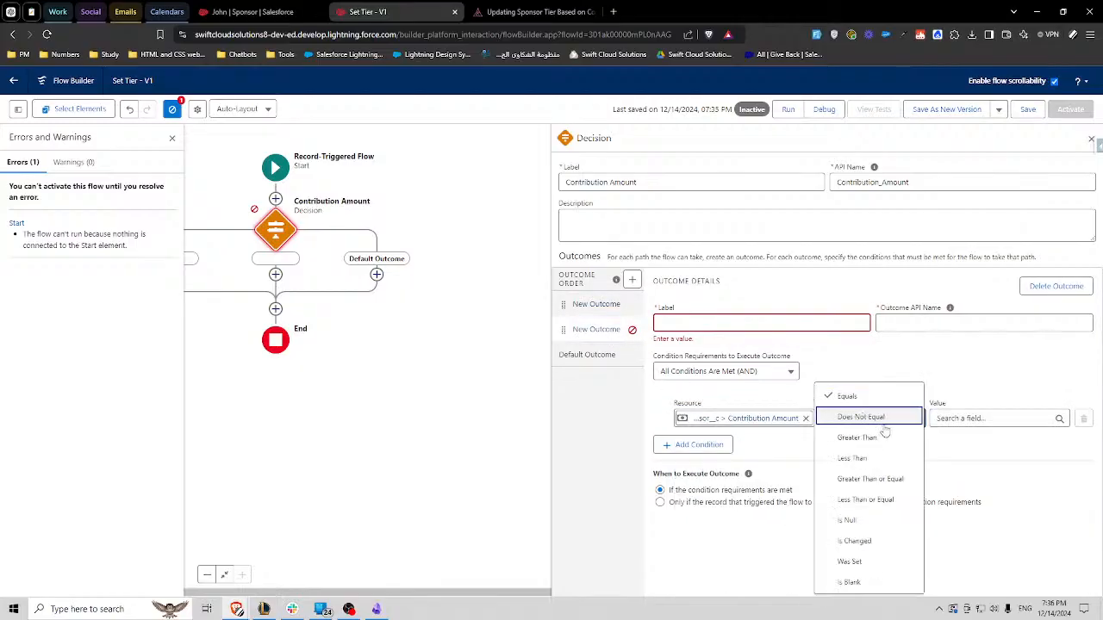
{"action": "left_click", "coordinate": [866, 437]}
{"action": "left_click", "coordinate": [965, 417]}
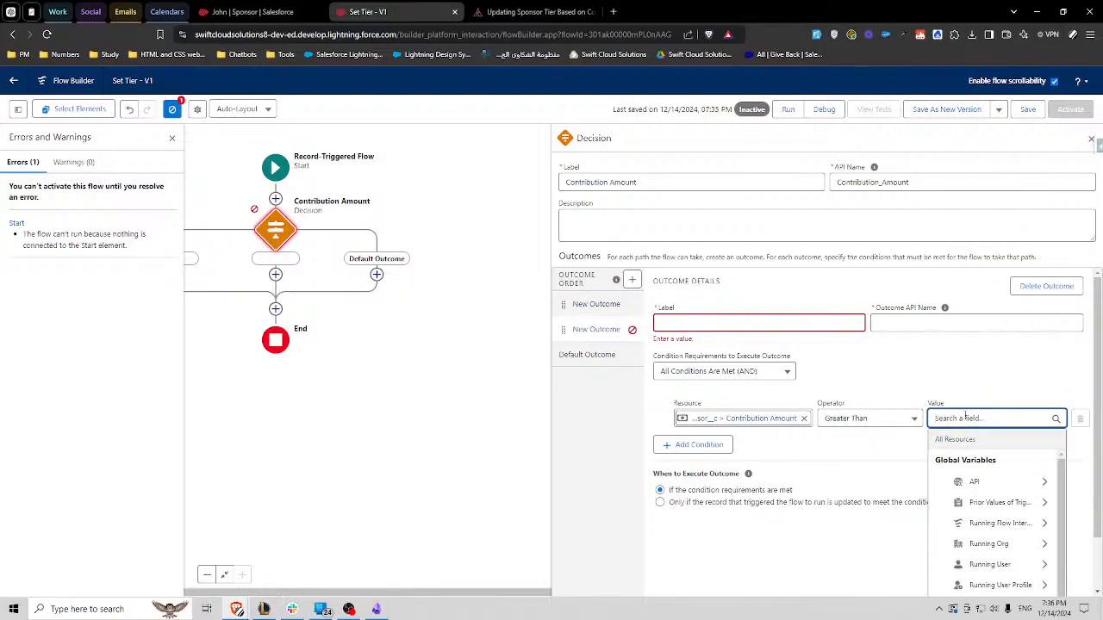
{"action": "type", "text": "0"}
- Add another condition to the second outcome: the triggering sponsor's Contribution Amount, Less Than 1000
{"action": "left_click", "coordinate": [698, 445]}
{"action": "left_click", "coordinate": [739, 456]}
{"action": "type", "text": "$Record.CAMPX__ContributionAmount__c"}
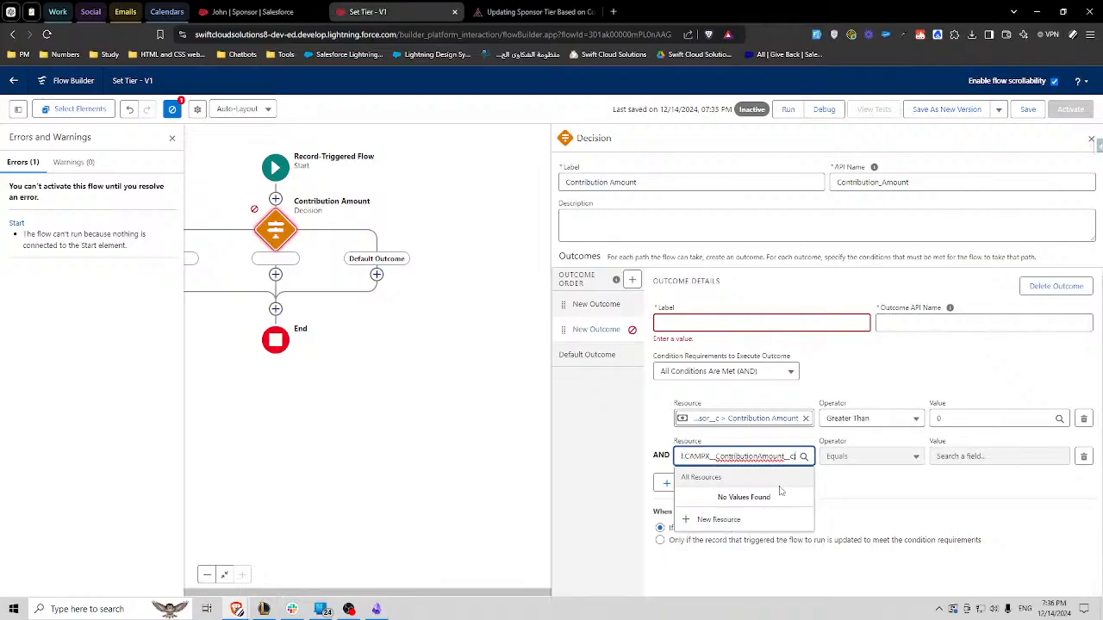
{"action": "left_click", "coordinate": [877, 456]}
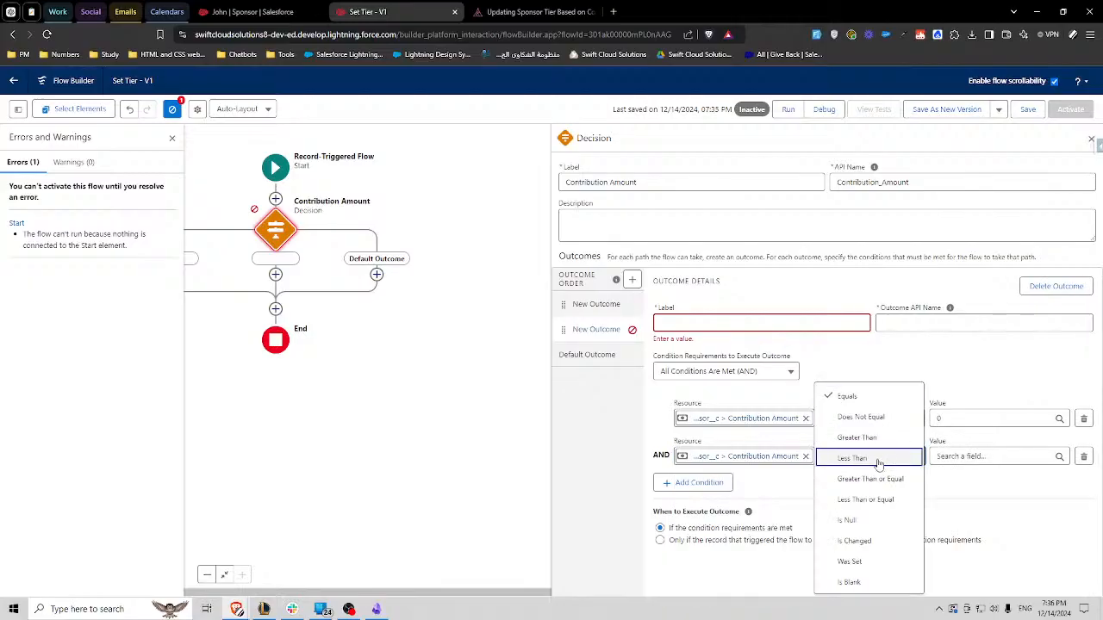
{"action": "left_click", "coordinate": [878, 458]}
{"action": "left_click", "coordinate": [967, 456]}
{"action": "type", "text": "1000"}
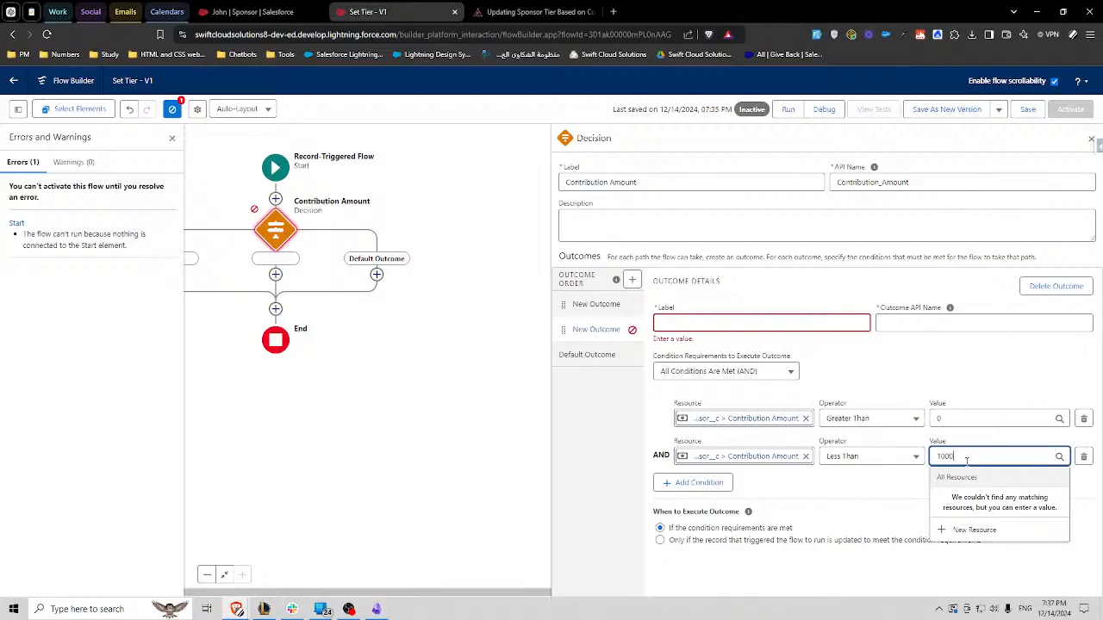
{"action": "left_click", "coordinate": [881, 493]}
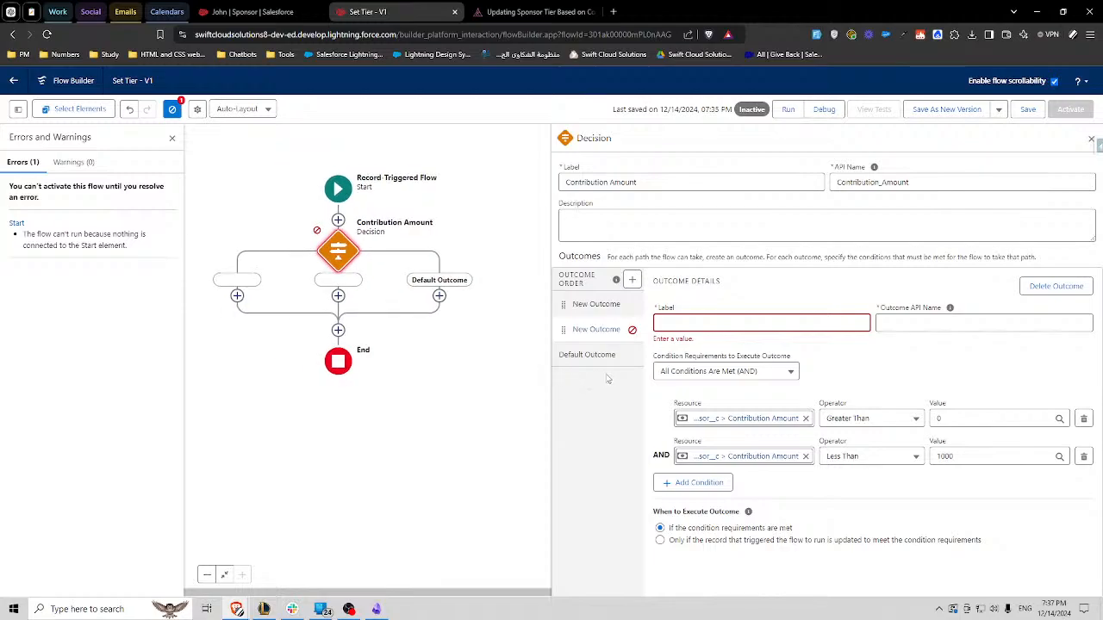
- Add three more empty outcomes to the decision, and close the Errors and Warnings list and the decision's configuration
{"action": "left_click", "coordinate": [631, 280]}
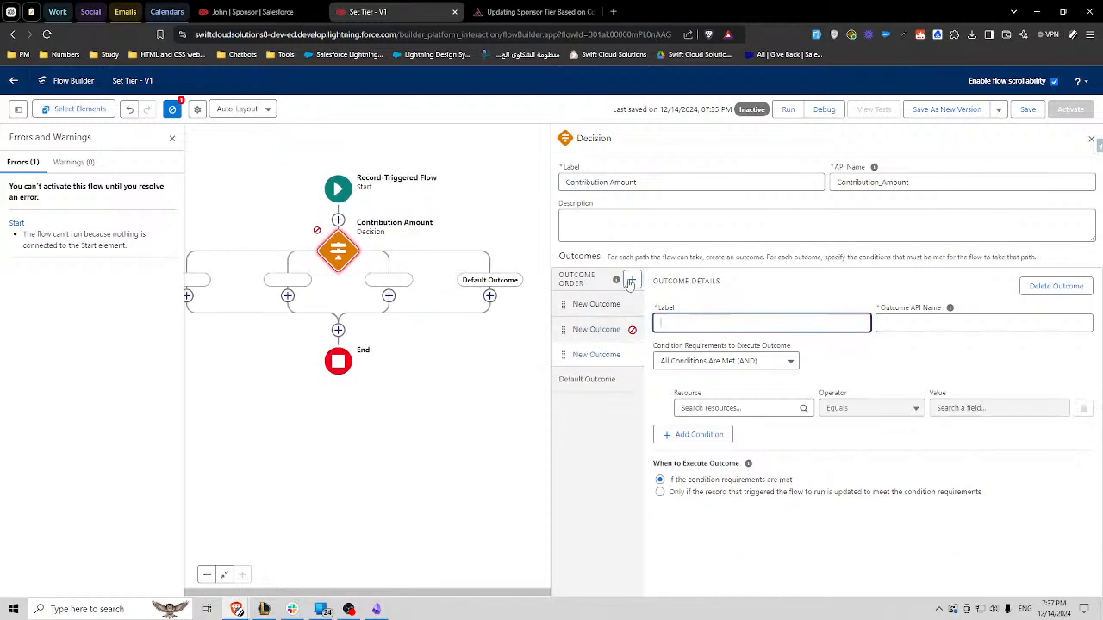
{"action": "left_click", "coordinate": [632, 280]}
{"action": "left_click", "coordinate": [631, 280]}
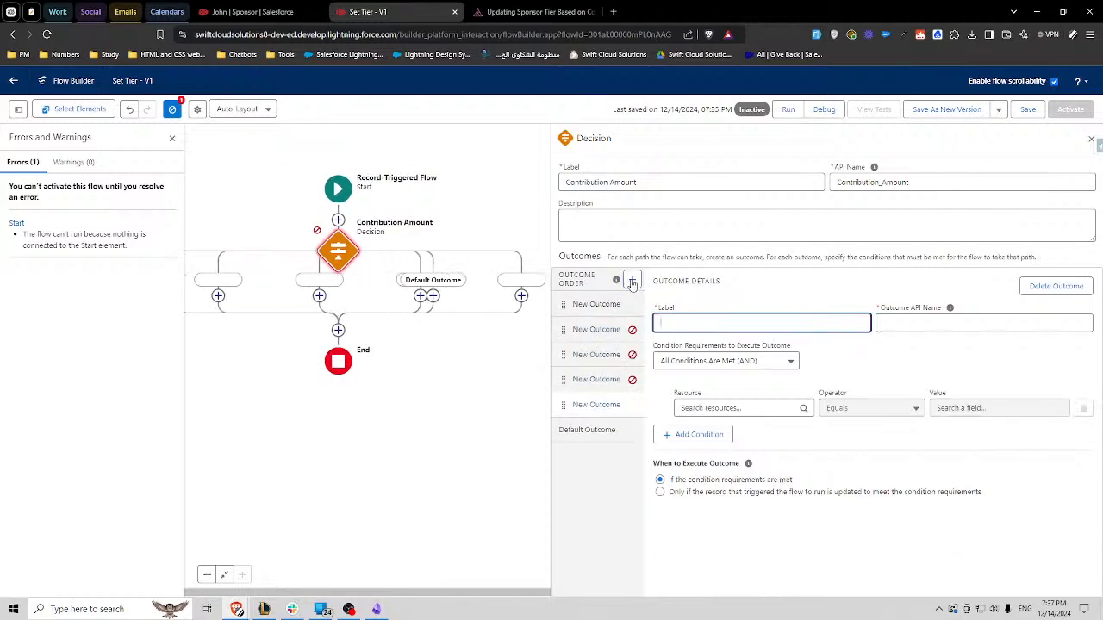
{"action": "left_click", "coordinate": [172, 137]}
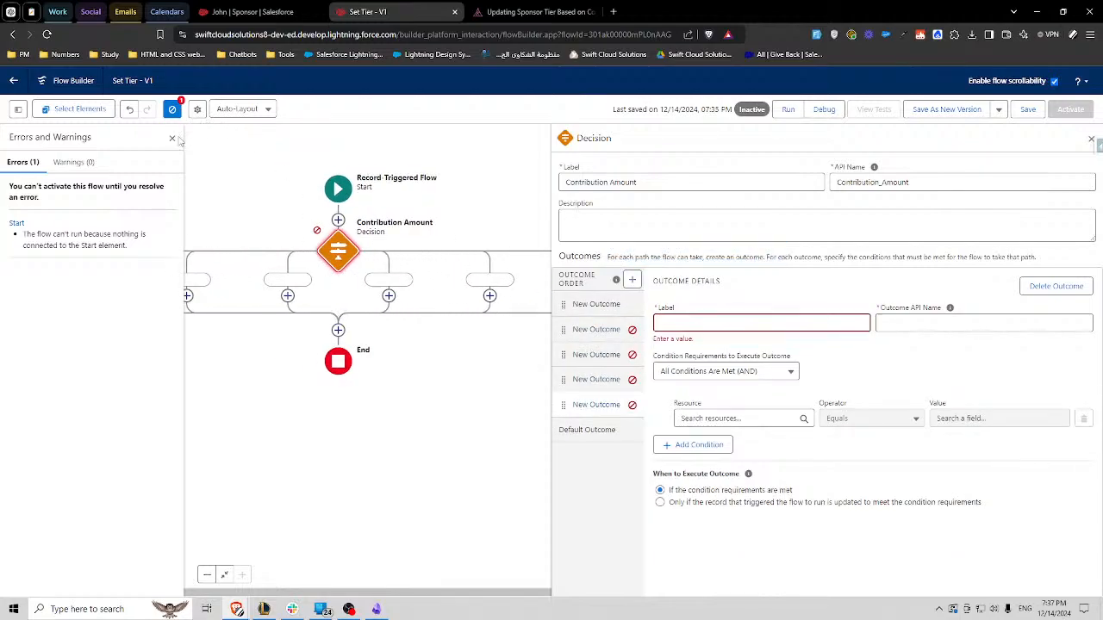
{"action": "left_click", "coordinate": [1090, 139]}
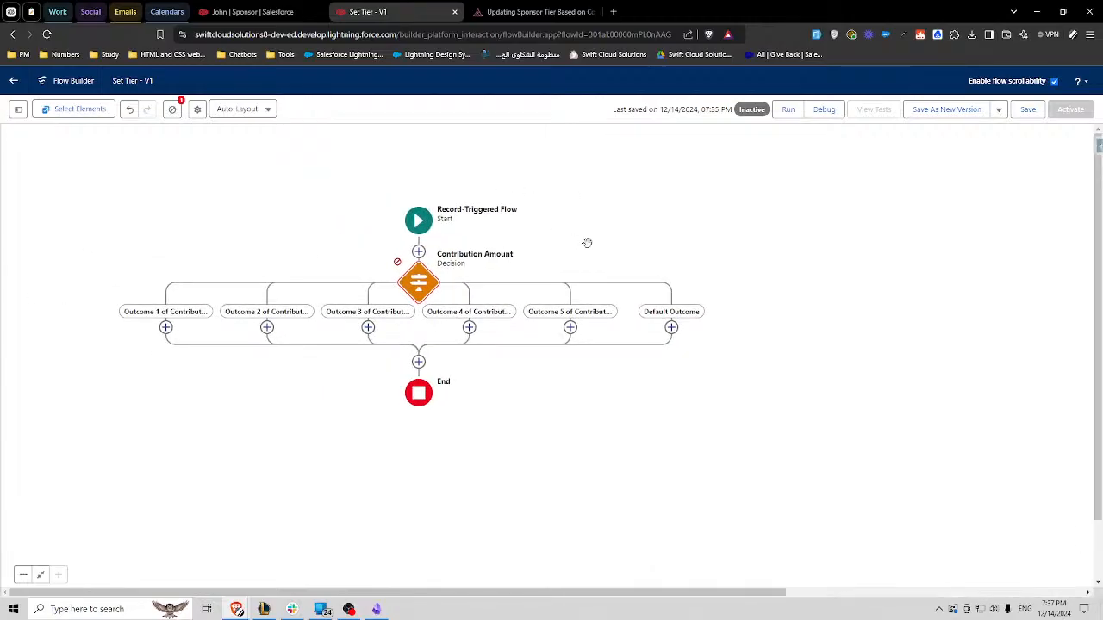
- Review the outcome branches on the canvas and in the Contribution Amount decision's configuration, and close the configuration
{"action": "left_click_drag", "start_coordinate": [591, 249], "coordinate": [620, 219]}
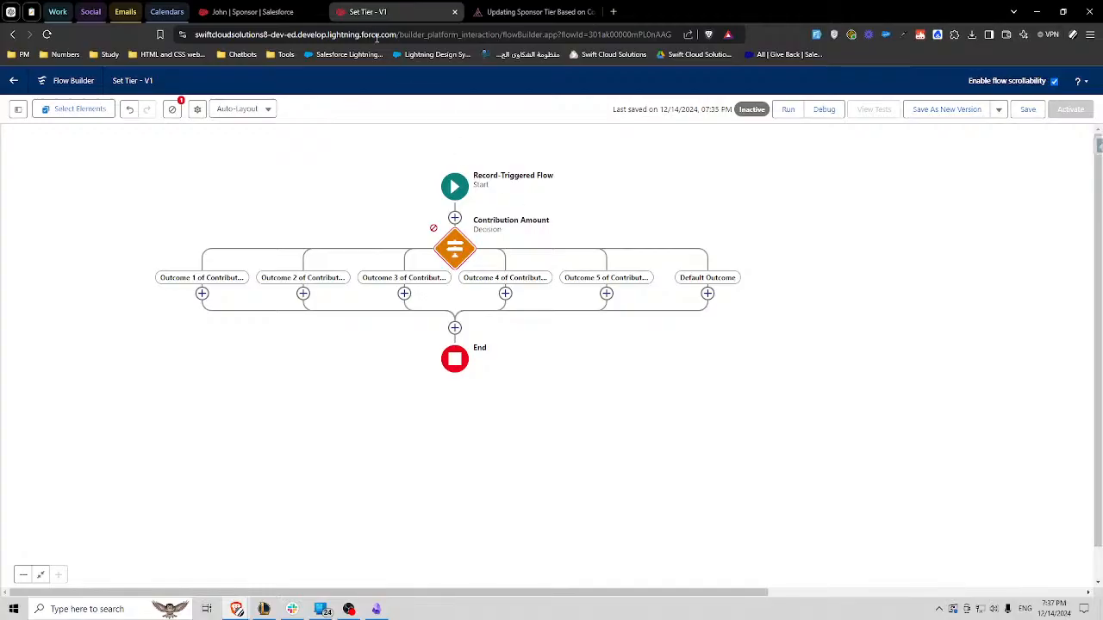
{"action": "left_click", "coordinate": [453, 241]}
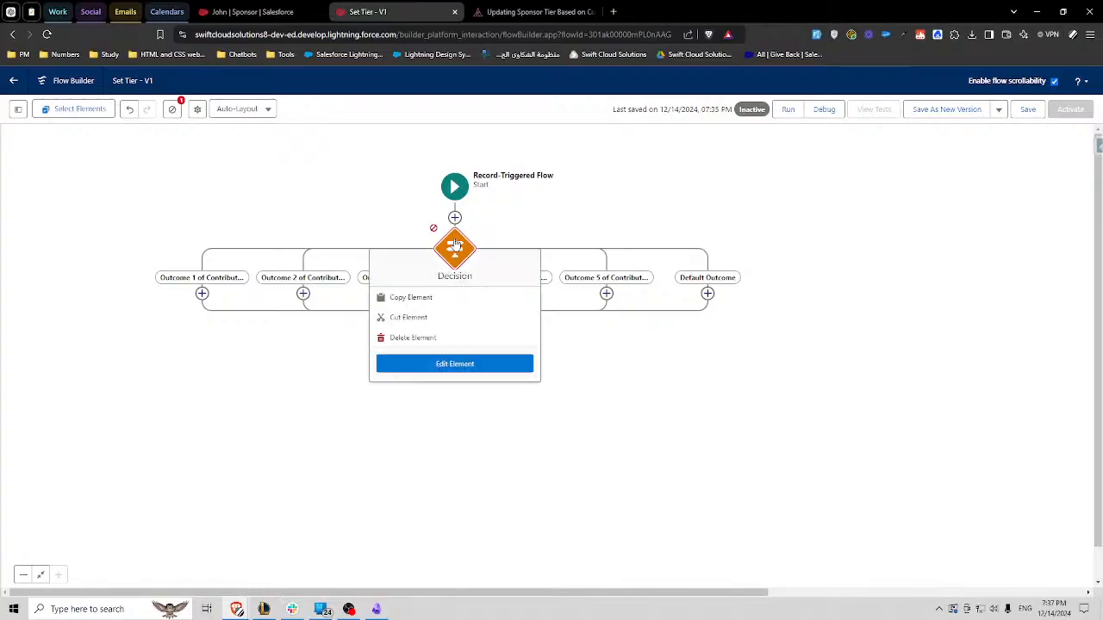
{"action": "left_click", "coordinate": [453, 363]}
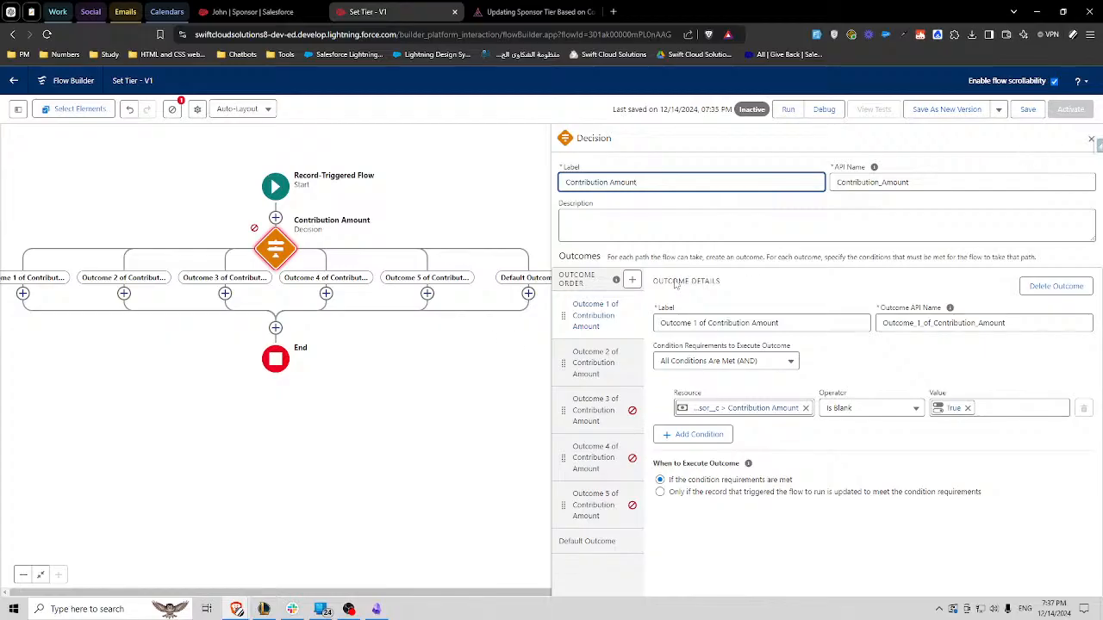
{"action": "left_click_drag", "start_coordinate": [456, 353], "coordinate": [492, 344]}
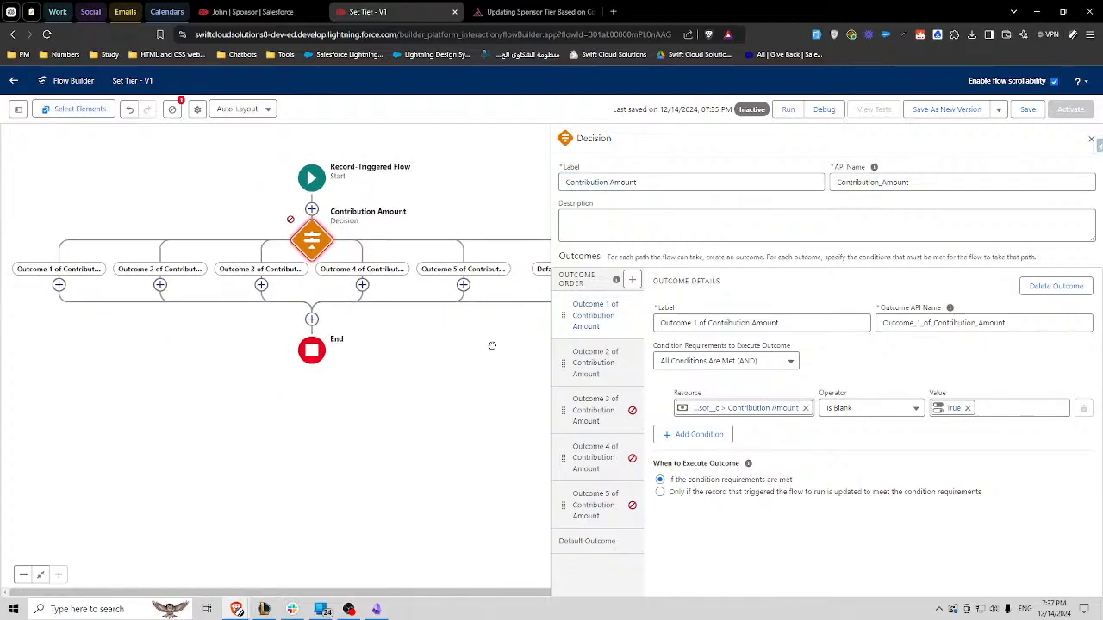
{"action": "left_click", "coordinate": [1090, 140]}
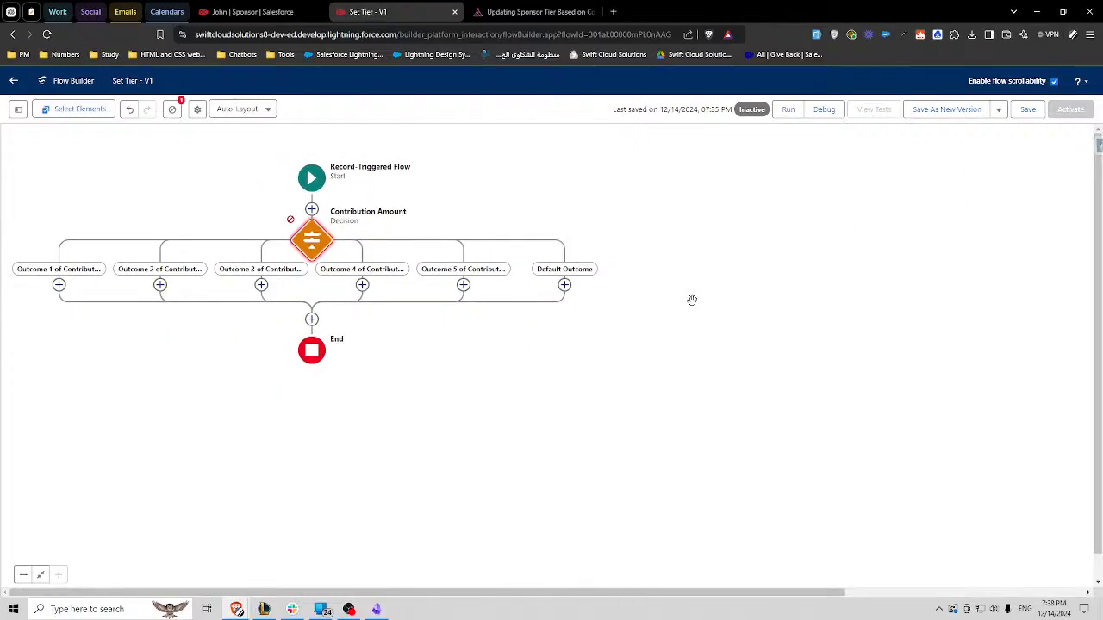
{"action": "left_click_drag", "start_coordinate": [607, 354], "coordinate": [663, 358]}
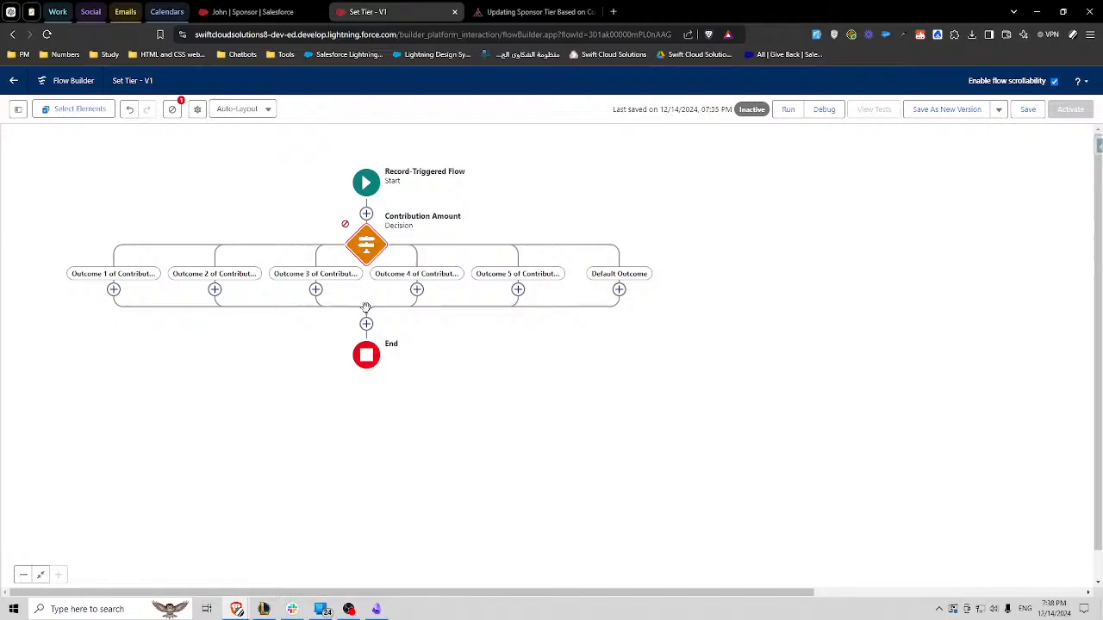
- Delete the Contribution Amount decision from the flow together with all of its outcome paths
{"action": "left_click", "coordinate": [365, 244]}
{"action": "left_click", "coordinate": [332, 333]}
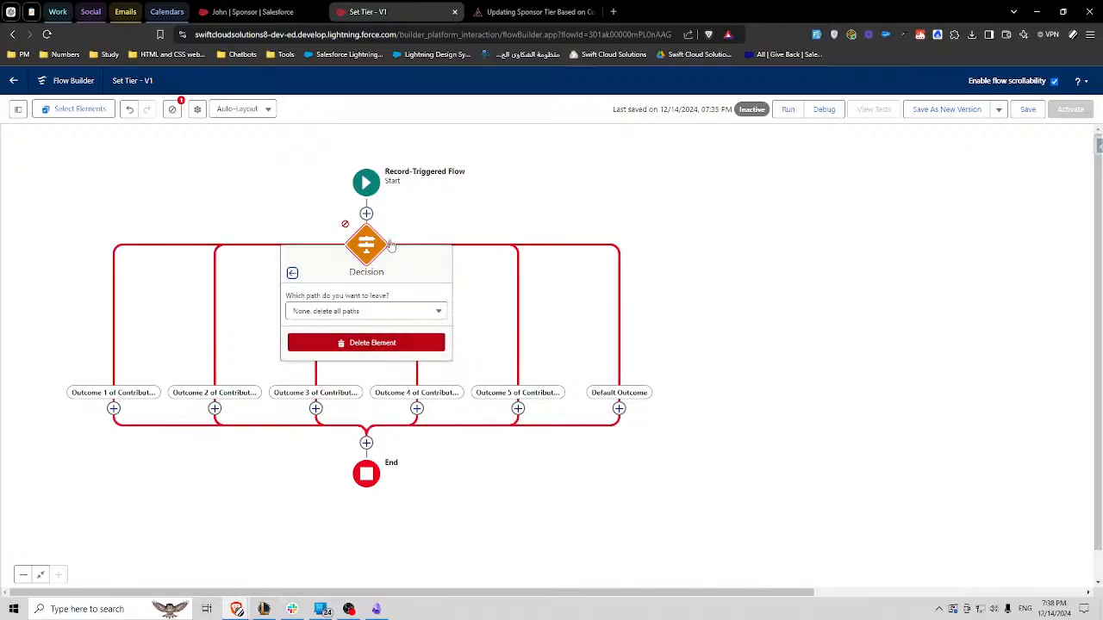
{"action": "left_click", "coordinate": [368, 342]}
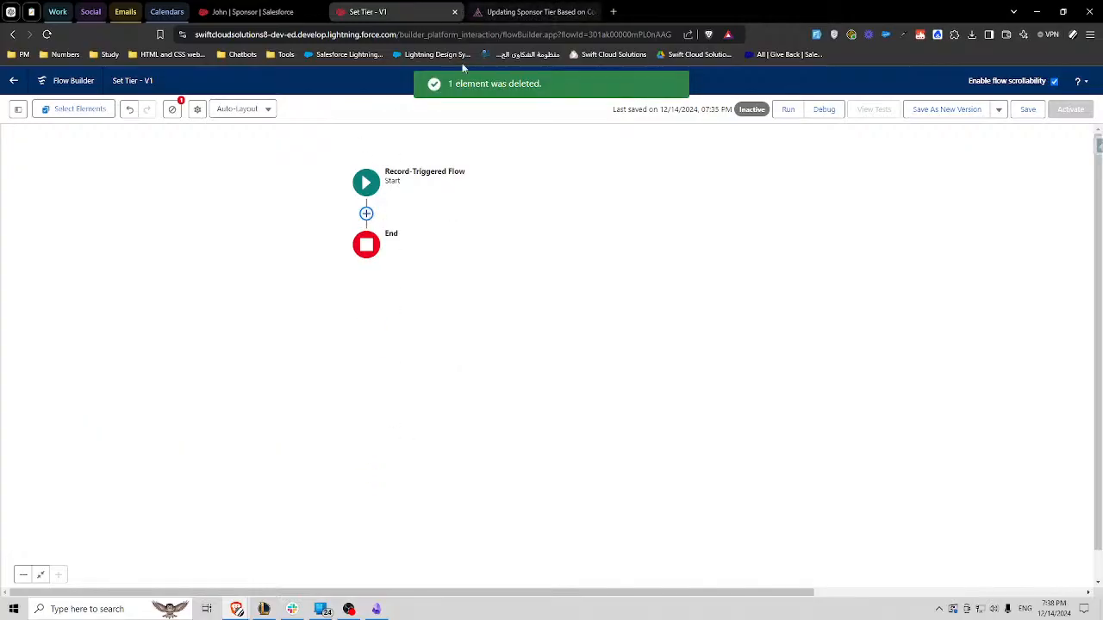
- Add a Decision element after the start, labelled "Contribution Amount is Blank?" with API name Contribution_Amount_is_Blank
{"action": "left_click", "coordinate": [366, 213]}
{"action": "type", "text": "dec"}
{"action": "left_click", "coordinate": [328, 283]}
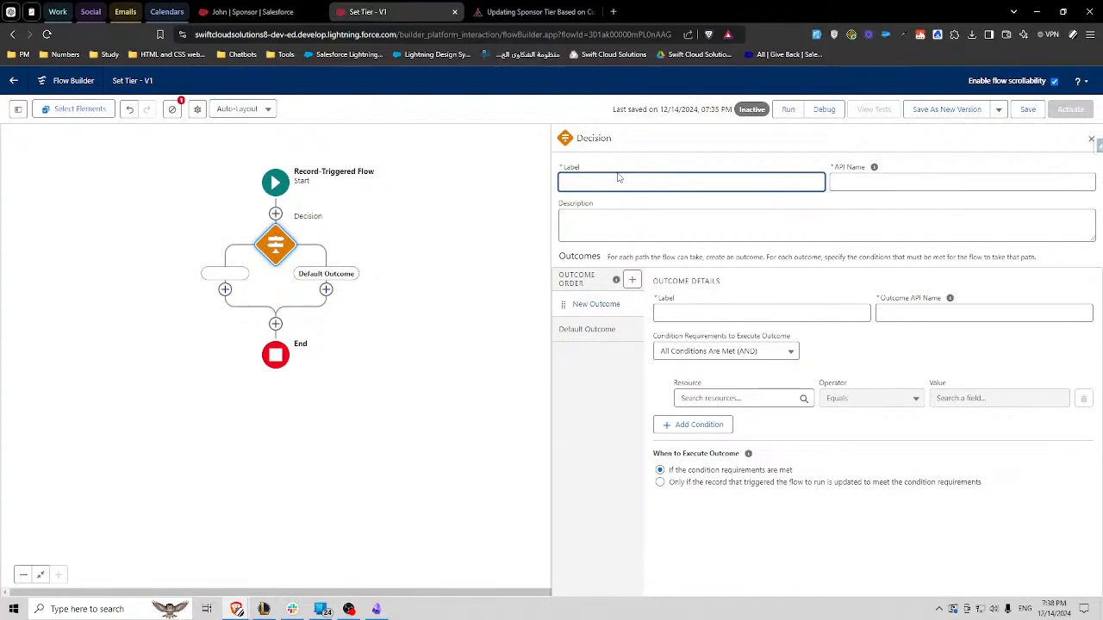
{"action": "type", "text": "Contribution Amount is Blank?"}
{"action": "triple_click", "coordinate": [685, 185]}
{"action": "left_click", "coordinate": [719, 183]}
{"action": "left_click", "coordinate": [873, 198]}
- Label the new outcome Yes and set its API name to Yes_Contribution_Amount_is_Blank, reusing the decision's API name
{"action": "double_click", "coordinate": [885, 184]}
{"action": "key", "text": "ctrl+c"}
{"action": "left_click", "coordinate": [736, 311]}
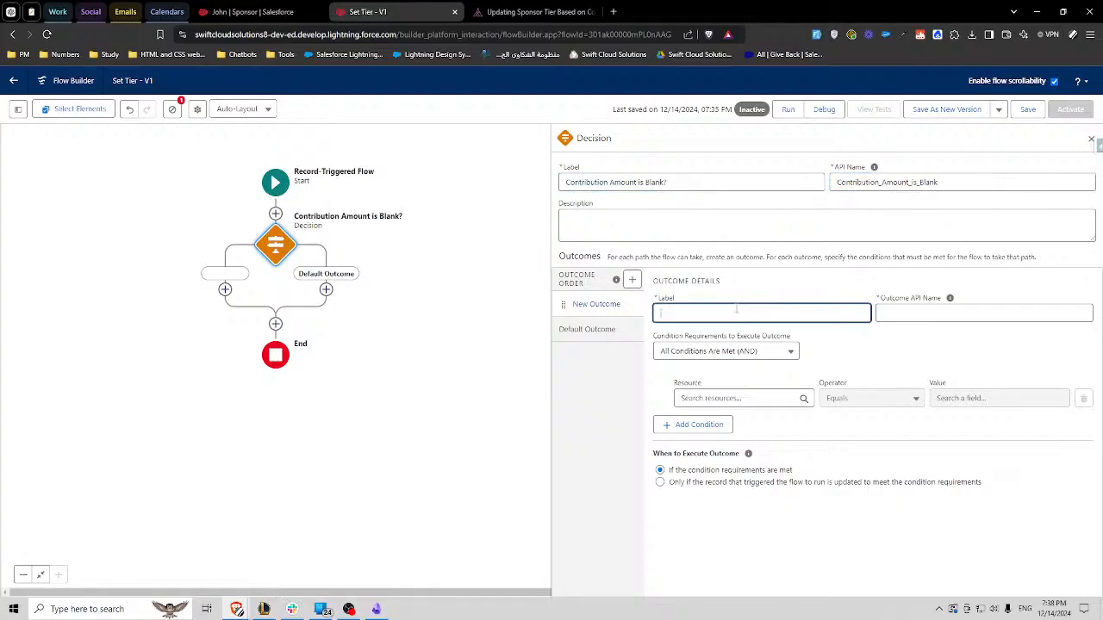
{"action": "type", "text": "Yes"}
{"action": "key", "text": "Tab"}
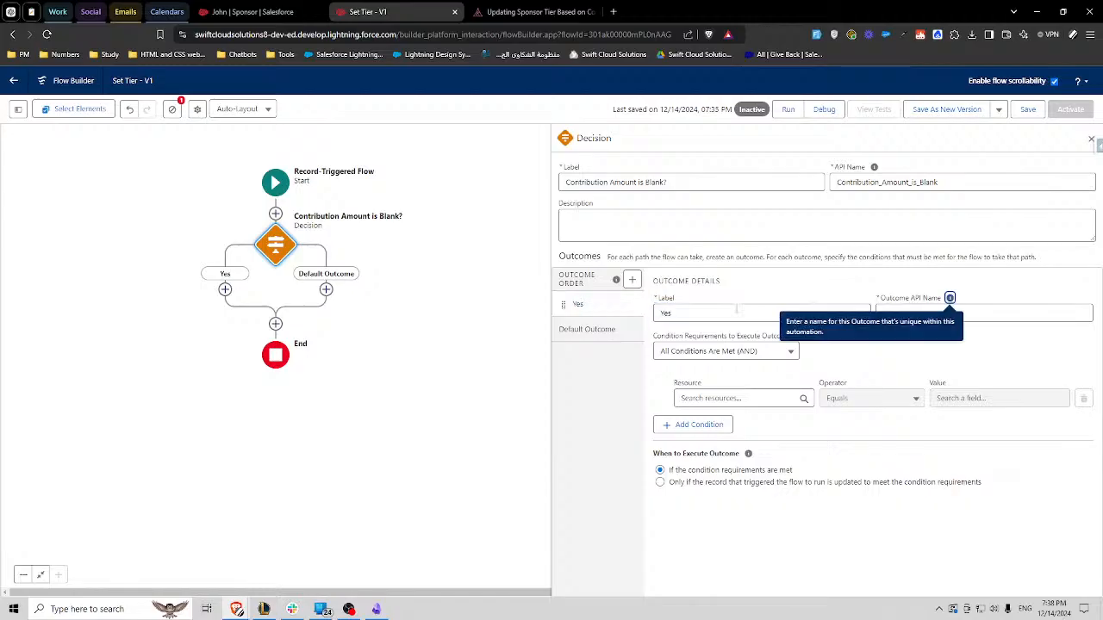
{"action": "left_click", "coordinate": [924, 312]}
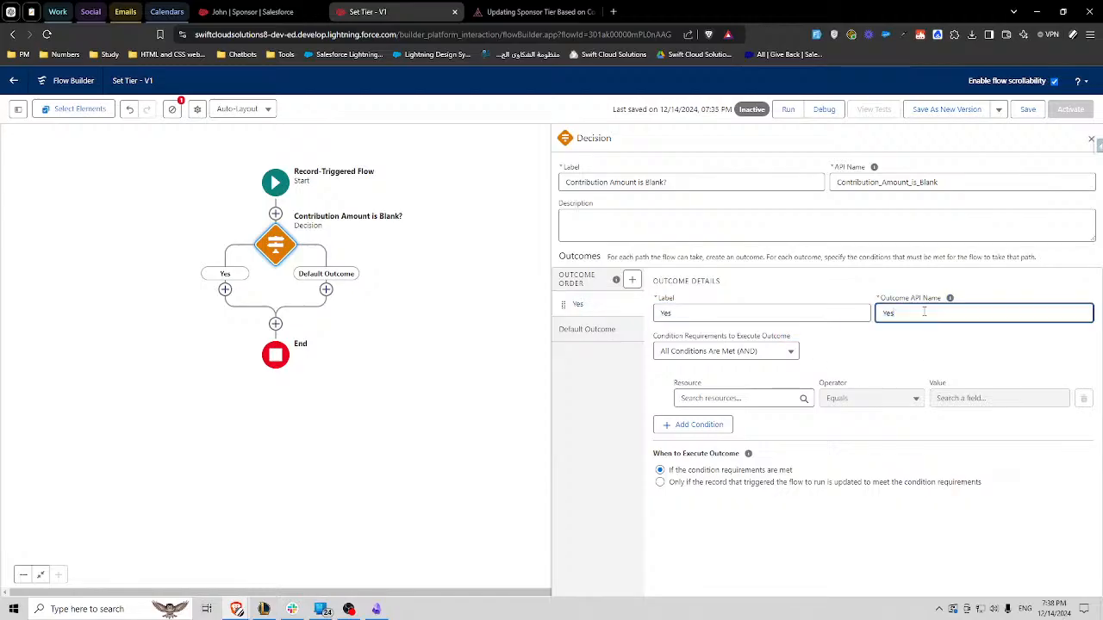
{"action": "type", "text": "_Contribution_Amount_is_Blank"}
{"action": "left_click", "coordinate": [939, 338]}
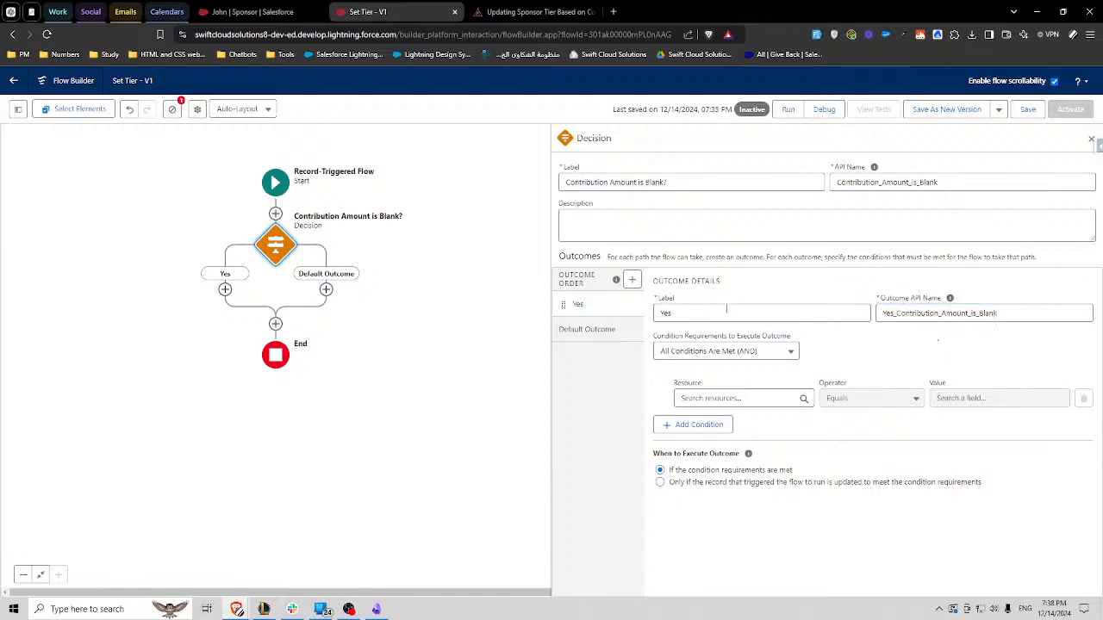
- Try extending the outcome's label with the decision's name, "Contribution Amount is Blank", and restore the label to Yes
{"action": "left_click", "coordinate": [726, 312]}
{"action": "key", "text": "ctrl+v"}
{"action": "key", "text": "ctrl+z"}
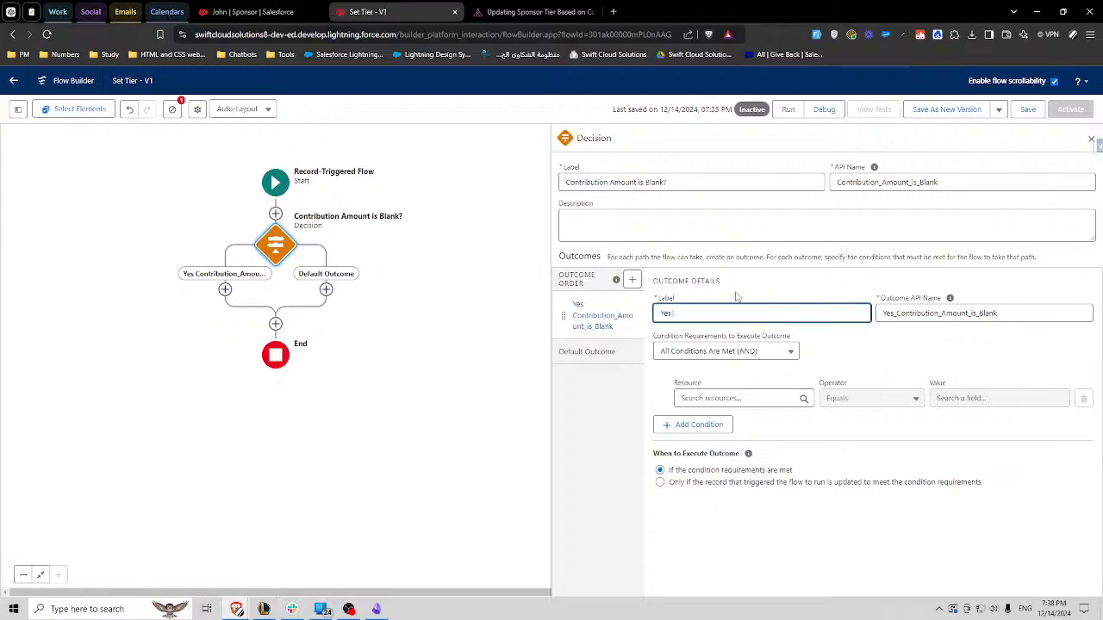
{"action": "left_click_drag", "start_coordinate": [664, 182], "coordinate": [534, 178]}
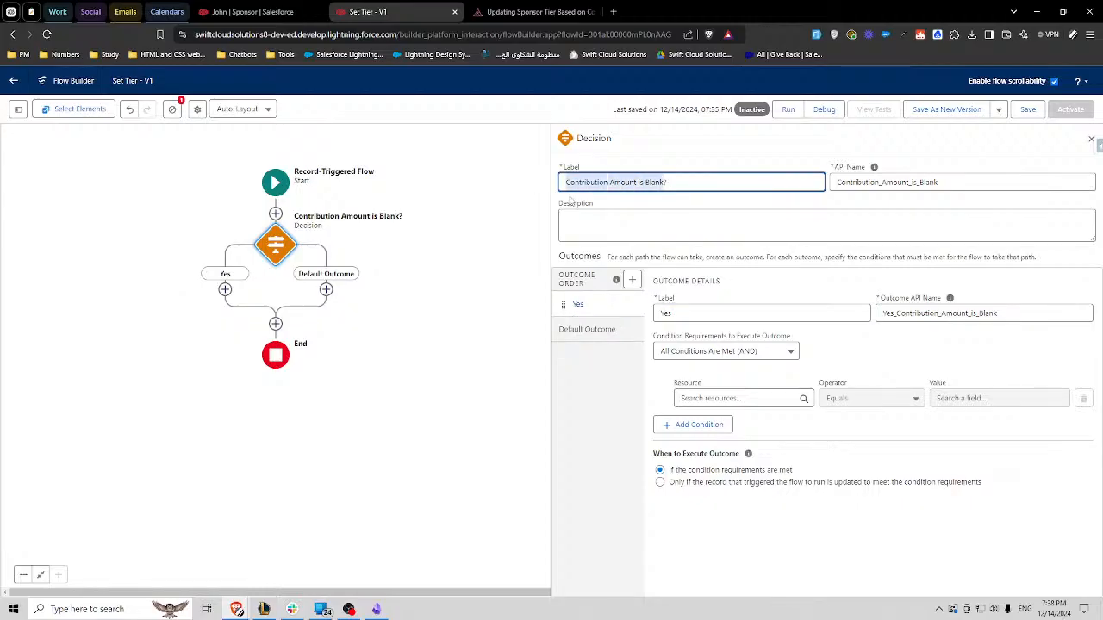
{"action": "key", "text": "ctrl+c"}
{"action": "left_click", "coordinate": [672, 312]}
{"action": "key", "text": "ctrl+v"}
{"action": "left_click", "coordinate": [779, 283]}
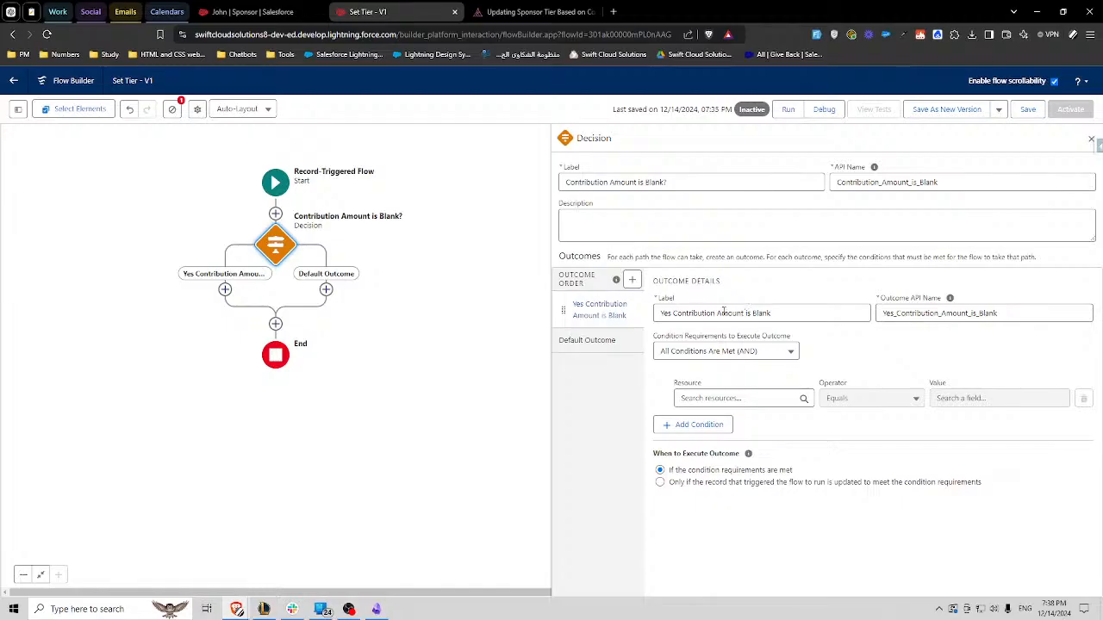
{"action": "left_click_drag", "start_coordinate": [673, 313], "coordinate": [852, 327]}
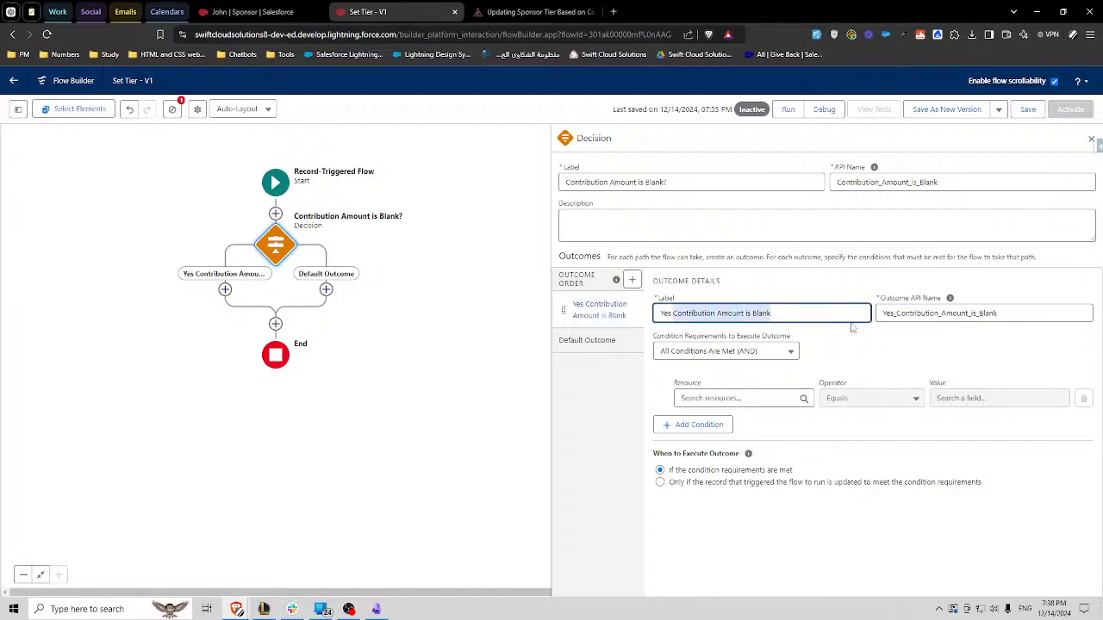
{"action": "key", "text": "BackSpace"}
{"action": "left_click", "coordinate": [831, 287]}
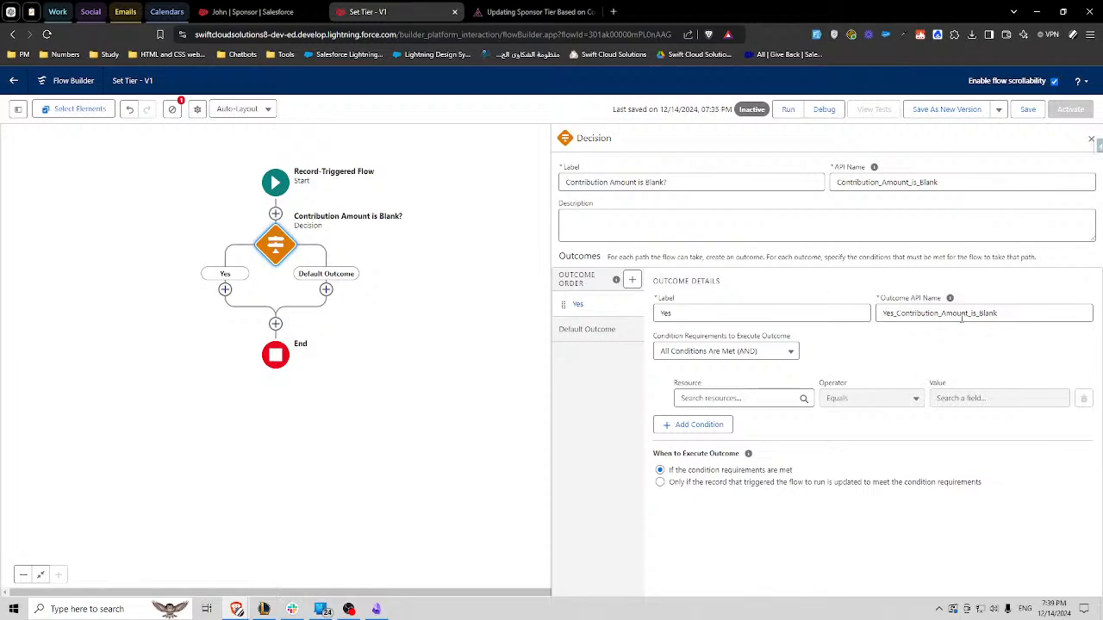
{"action": "left_click_drag", "start_coordinate": [882, 312], "coordinate": [997, 319]}
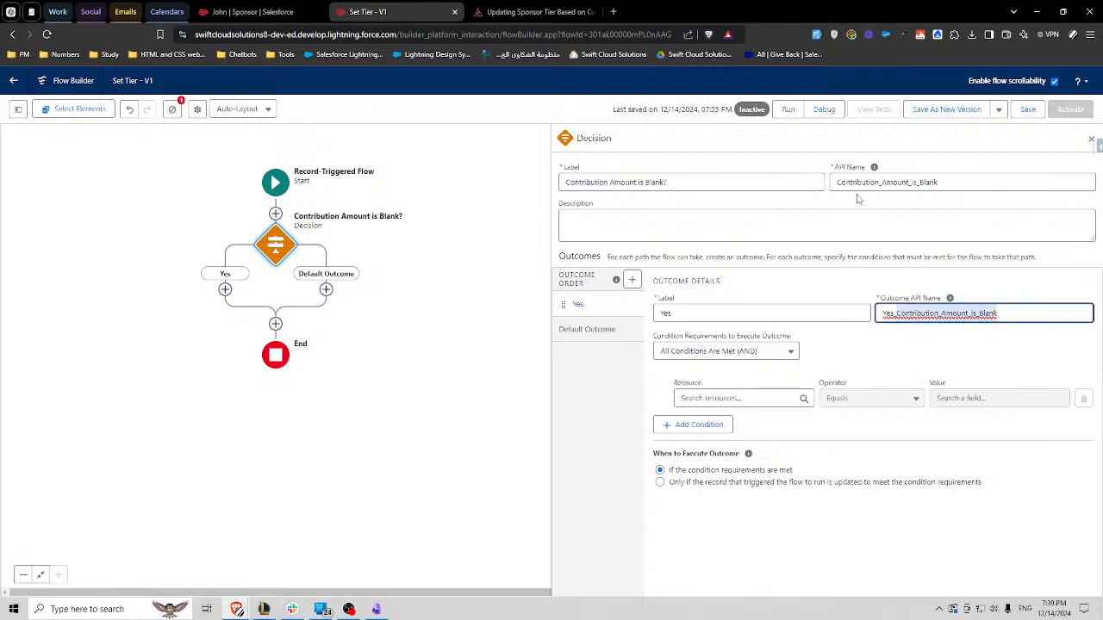
{"action": "left_click_drag", "start_coordinate": [836, 183], "coordinate": [939, 184]}
{"action": "left_click_drag", "start_coordinate": [673, 185], "coordinate": [564, 184]}
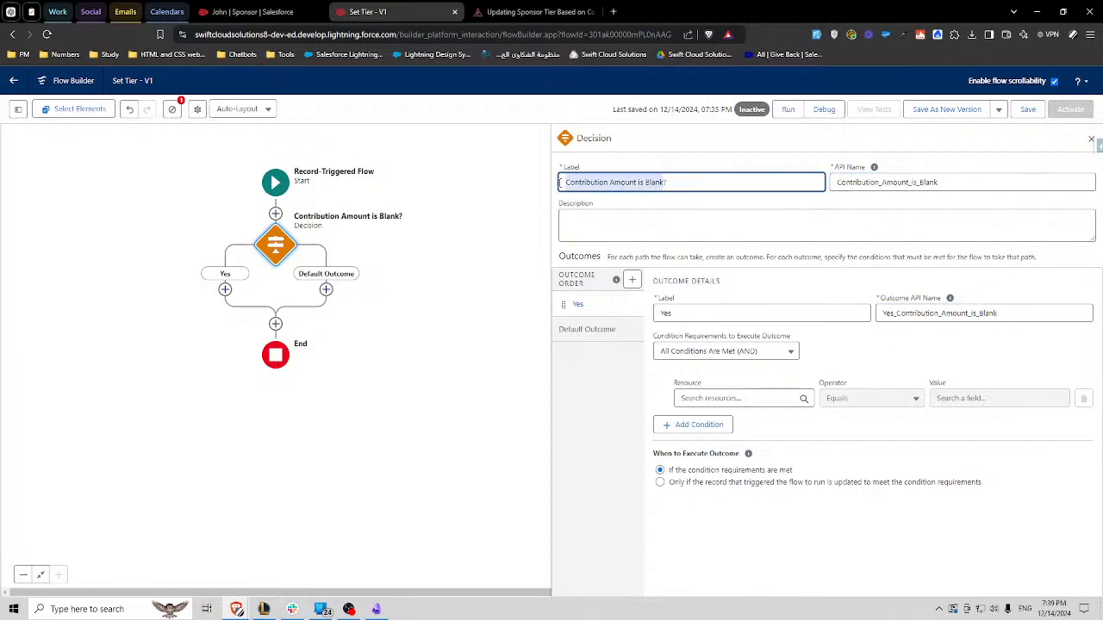
{"action": "left_click", "coordinate": [772, 198]}
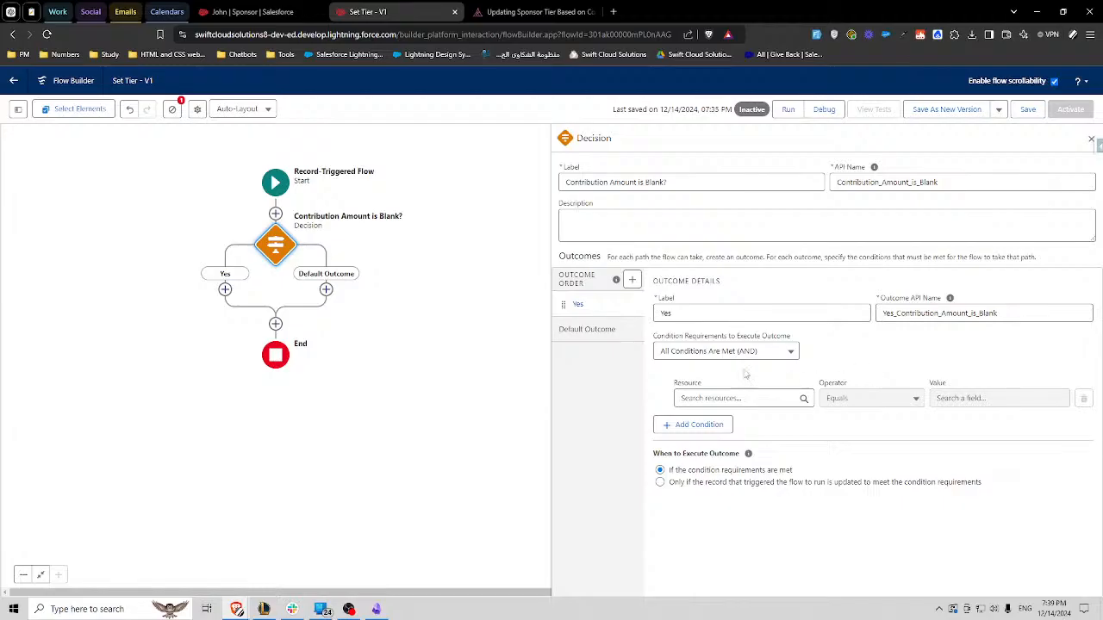
- Rename the decision's default outcome to No
{"action": "left_click", "coordinate": [584, 329]}
{"action": "triple_click", "coordinate": [691, 314]}
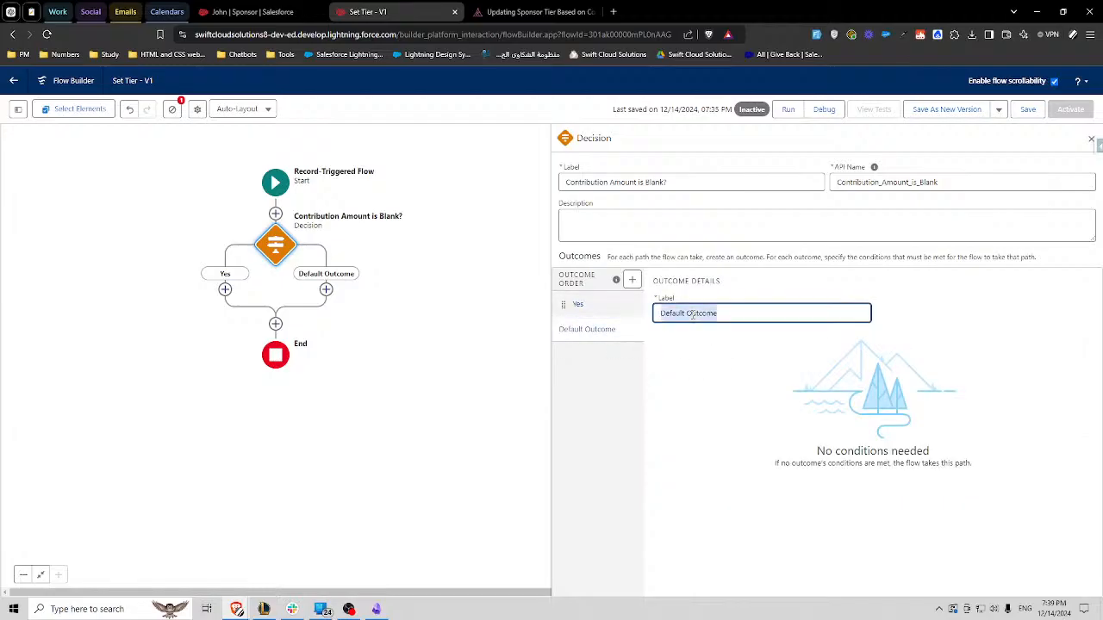
{"action": "type", "text": "No"}
- Give the Yes outcome a condition on the triggering sponsor's Contribution Amount with the operator Is Blank
{"action": "left_click", "coordinate": [577, 304]}
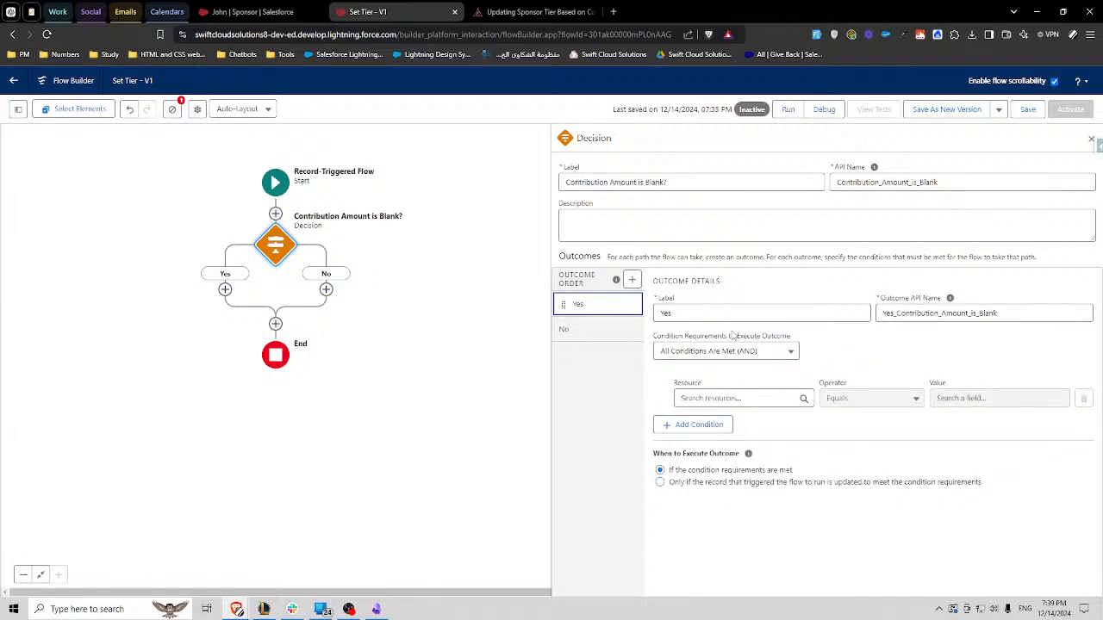
{"action": "left_click", "coordinate": [739, 397]}
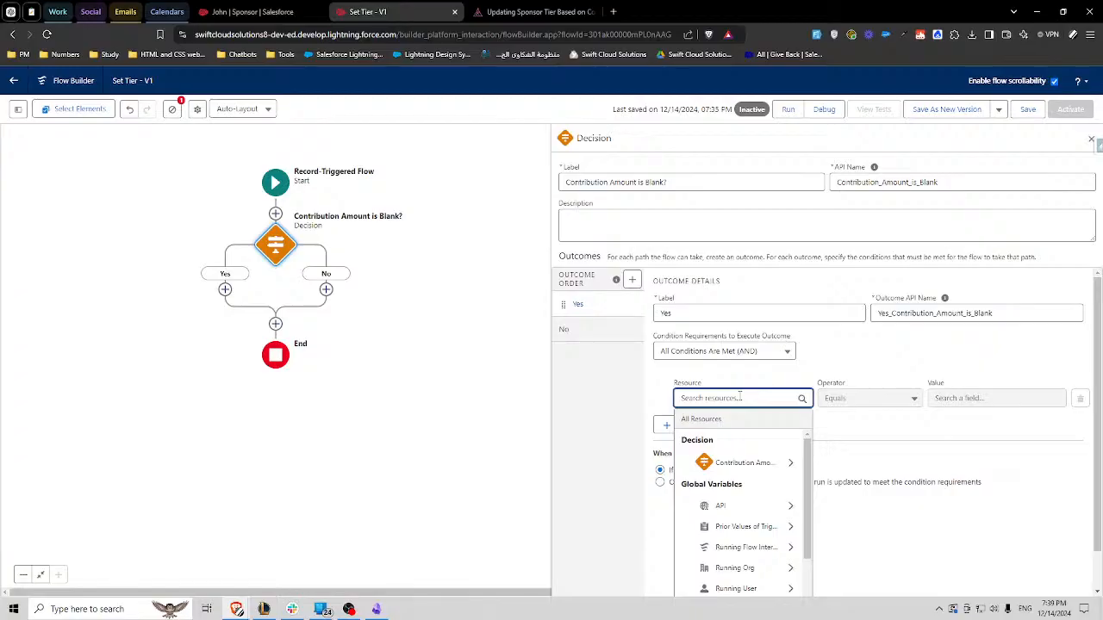
{"action": "type", "text": "rec"}
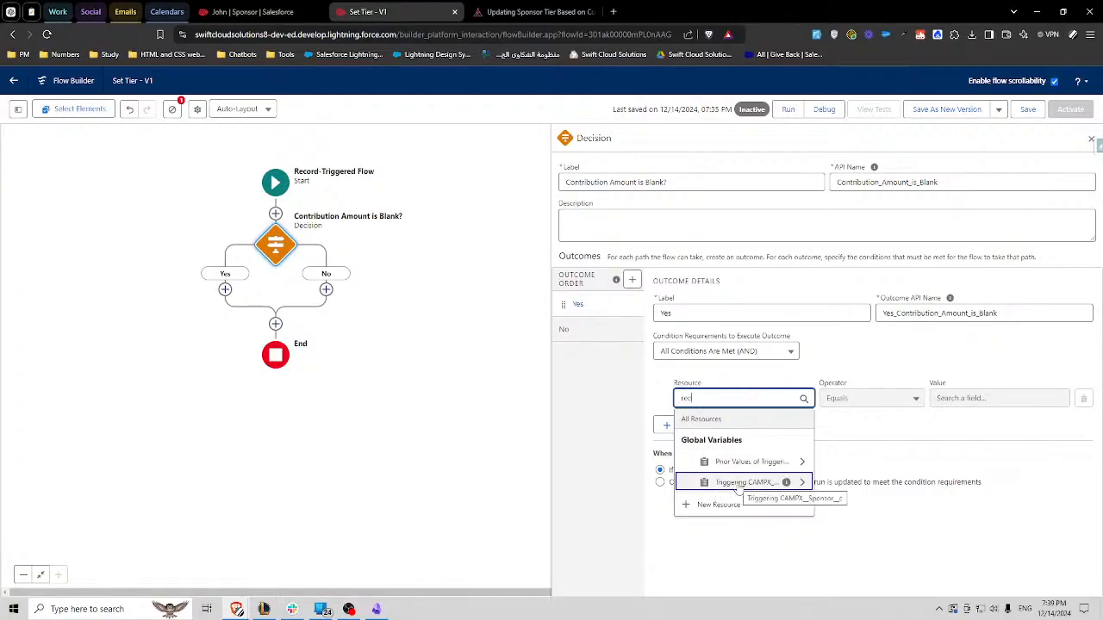
{"action": "mouse_move", "coordinate": [787, 485]}
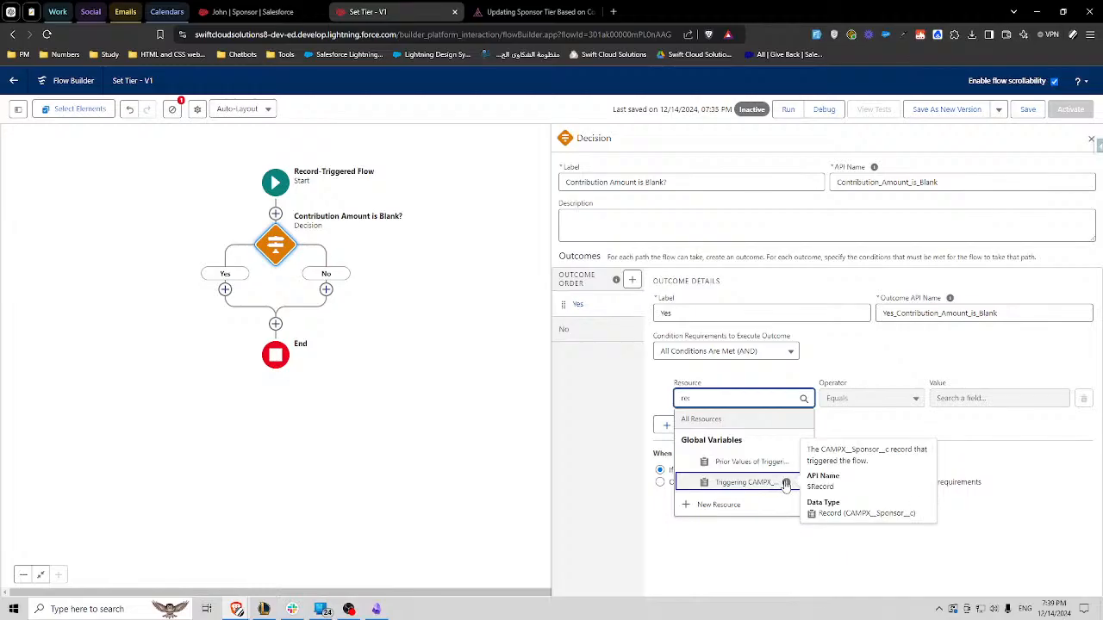
{"action": "left_click", "coordinate": [735, 483]}
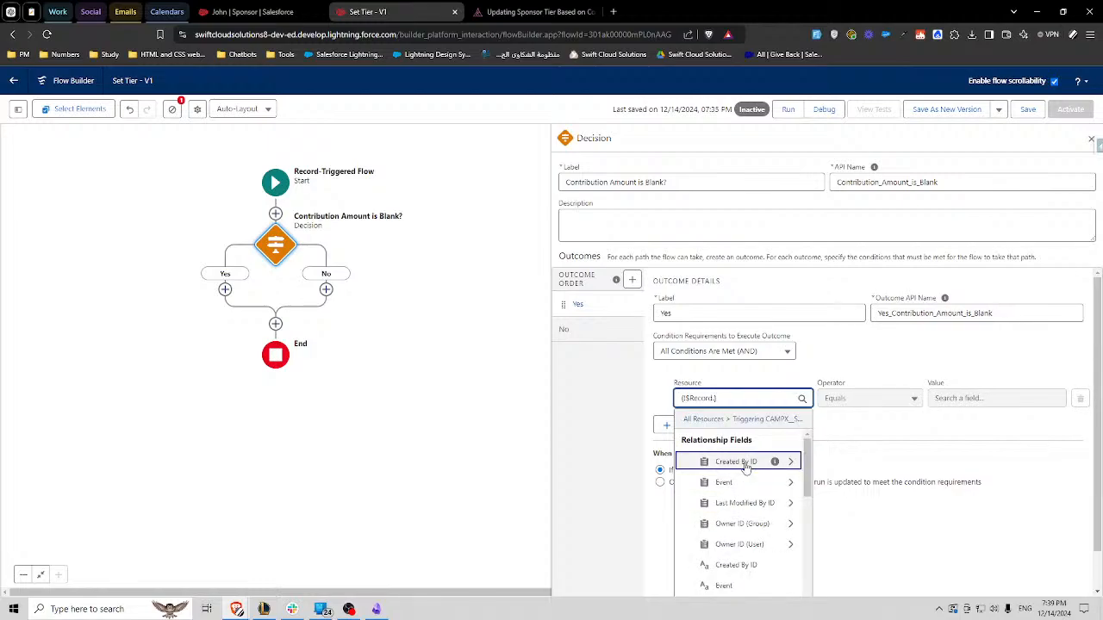
{"action": "type", "text": "contribu"}
{"action": "left_click", "coordinate": [746, 465]}
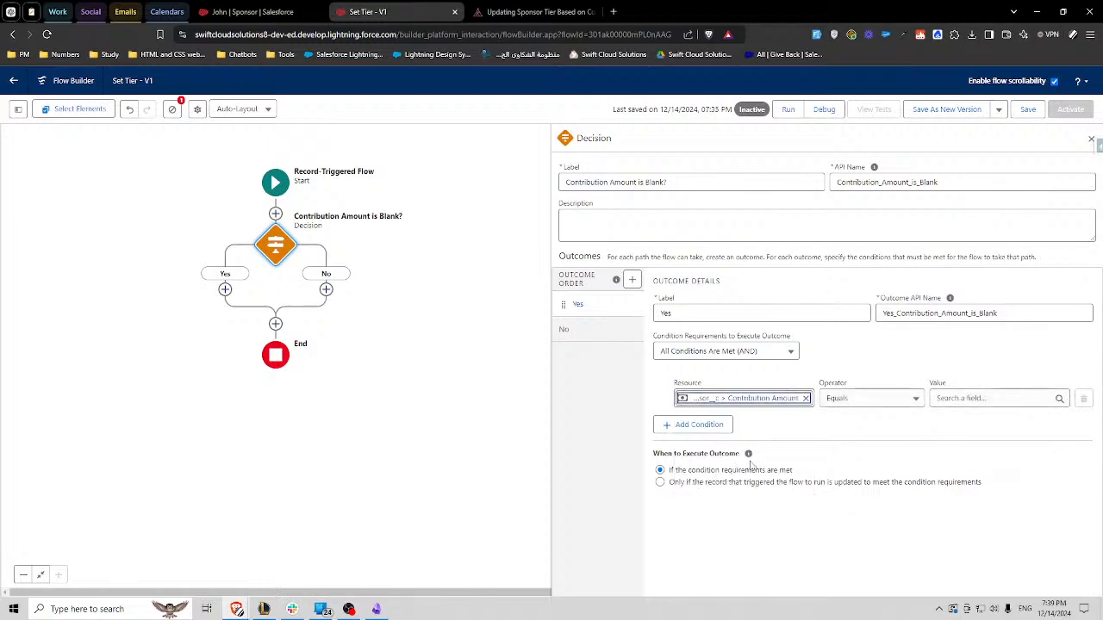
{"action": "left_click", "coordinate": [877, 398]}
{"action": "left_click", "coordinate": [825, 584]}
- Set the value of the Yes outcome's Is Blank condition to the global constant False
{"action": "left_click", "coordinate": [960, 398]}
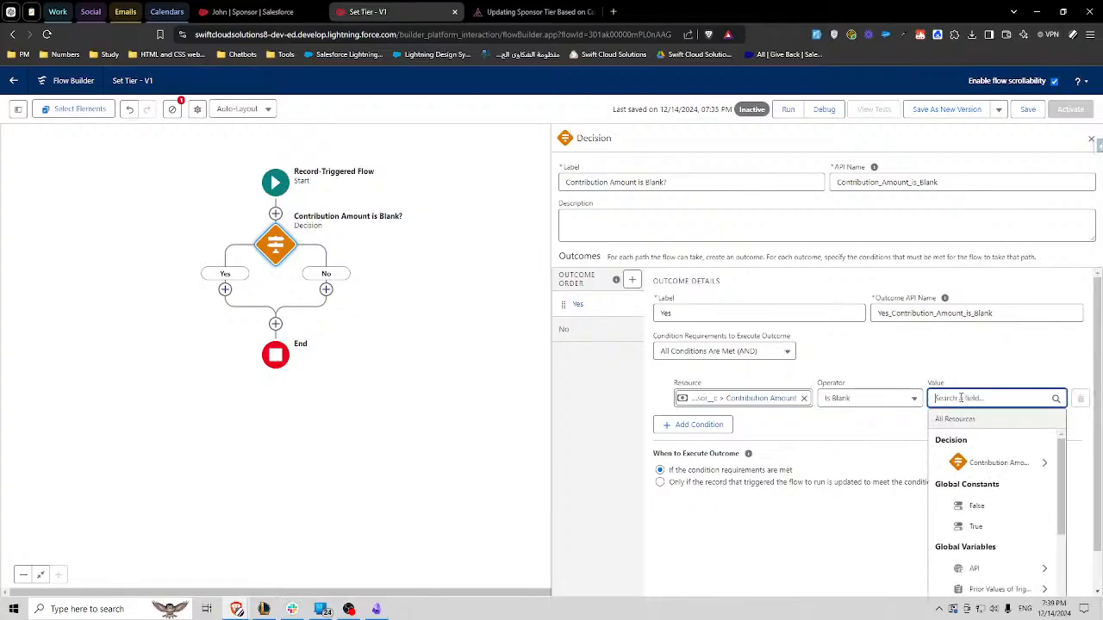
{"action": "type", "text": "fa"}
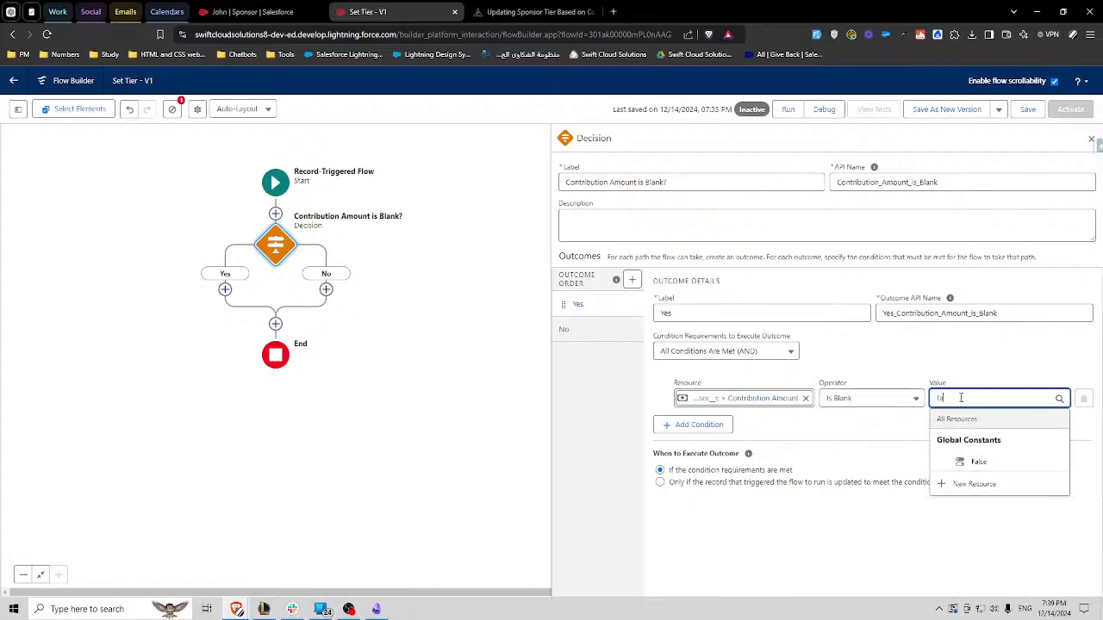
{"action": "left_click", "coordinate": [978, 463]}
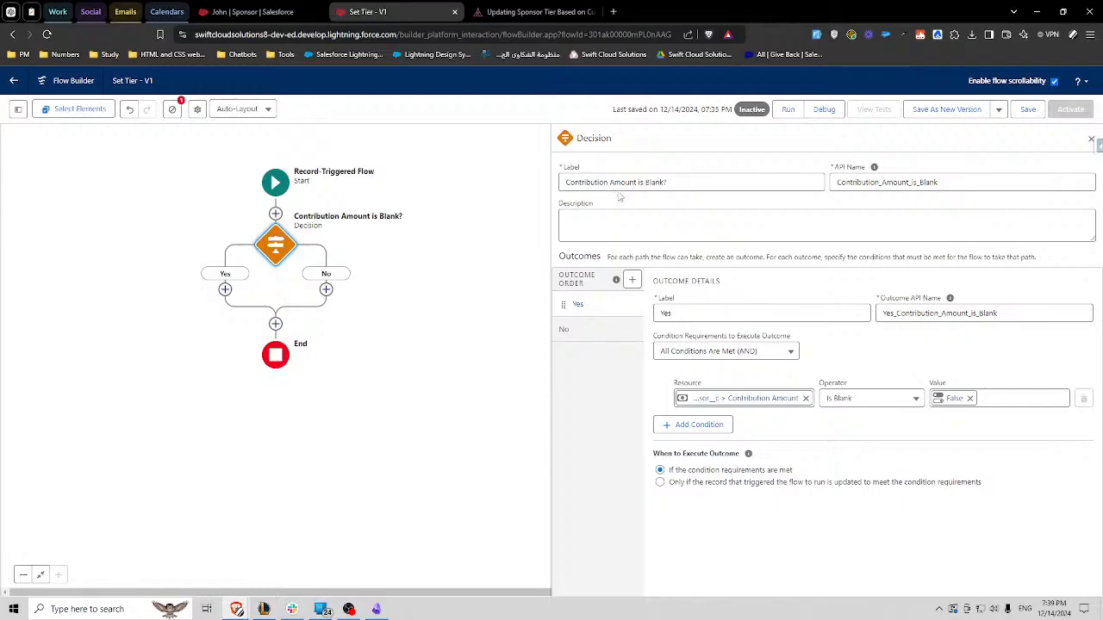
- Change the value of the Yes outcome's Is Blank condition to the global constant True
{"action": "left_click", "coordinate": [883, 400]}
{"action": "left_click", "coordinate": [992, 428]}
{"action": "left_click", "coordinate": [970, 399]}
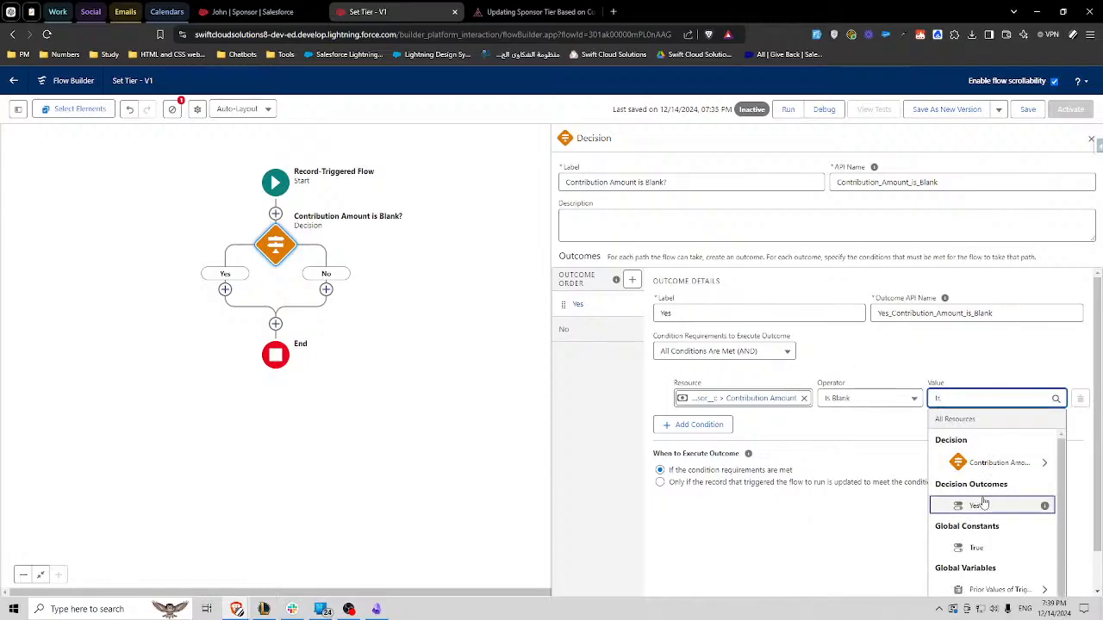
{"action": "left_click", "coordinate": [984, 500]}
{"action": "left_click", "coordinate": [1058, 398]}
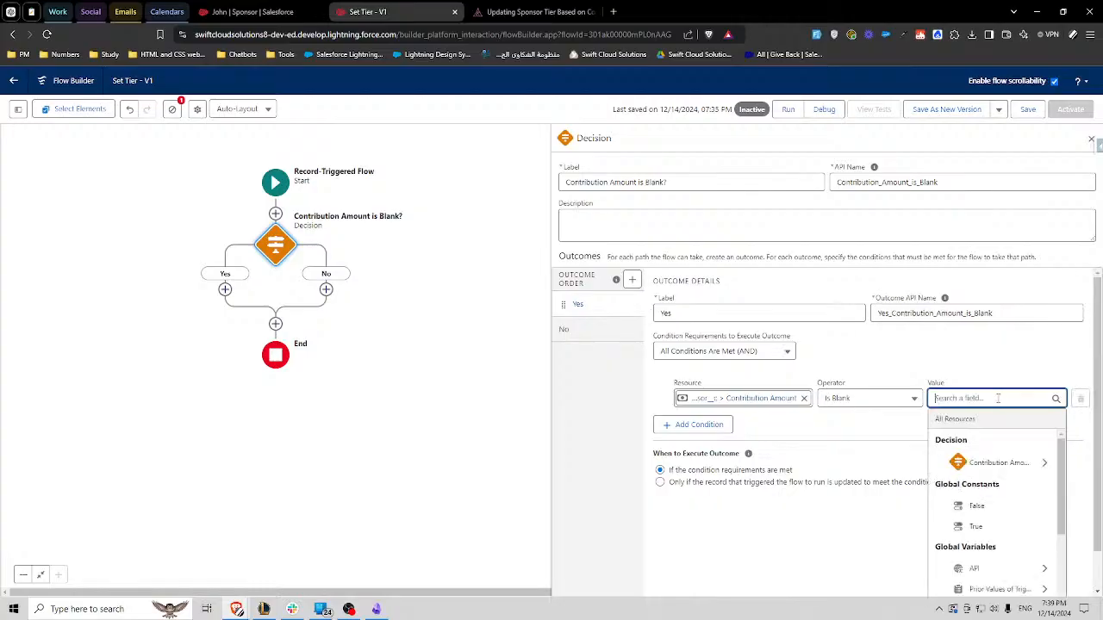
{"action": "type", "text": "Irue"}
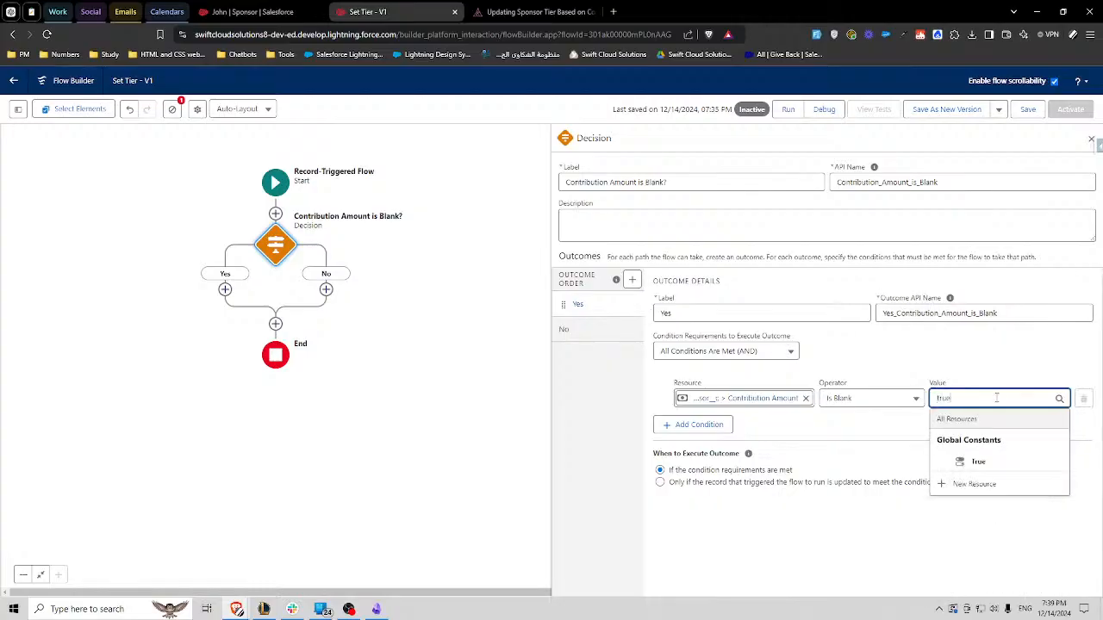
{"action": "left_click", "coordinate": [973, 457]}
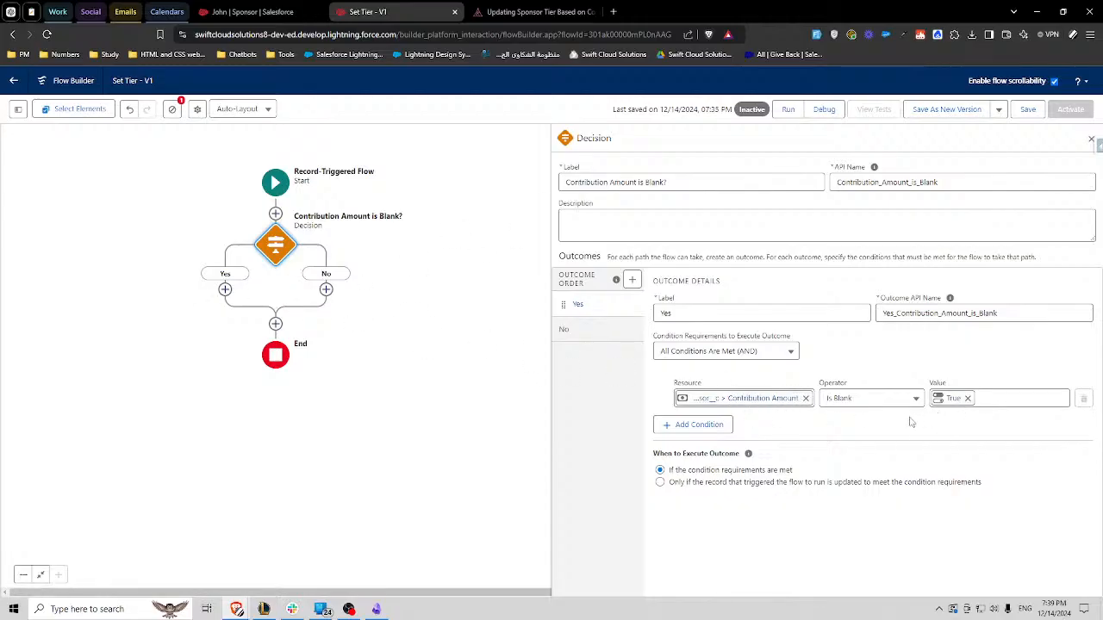
- Check the mapping for contribution amounts of 0 or less on the Camp Apex challenge page, and return to the Set Tier flow
{"action": "left_click", "coordinate": [527, 11]}
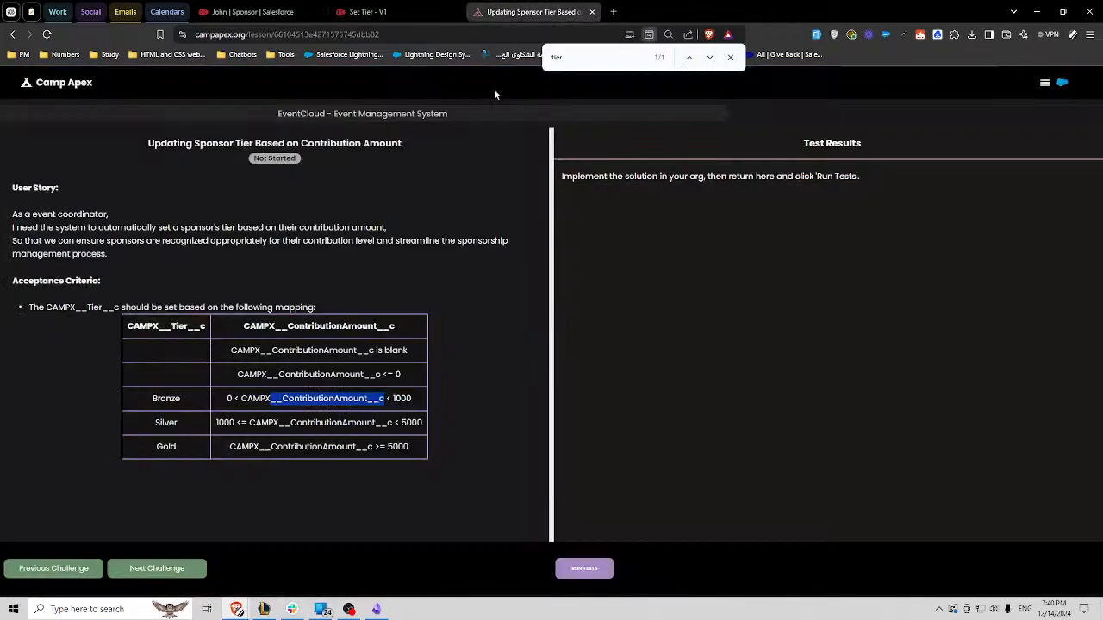
{"action": "double_click", "coordinate": [397, 374]}
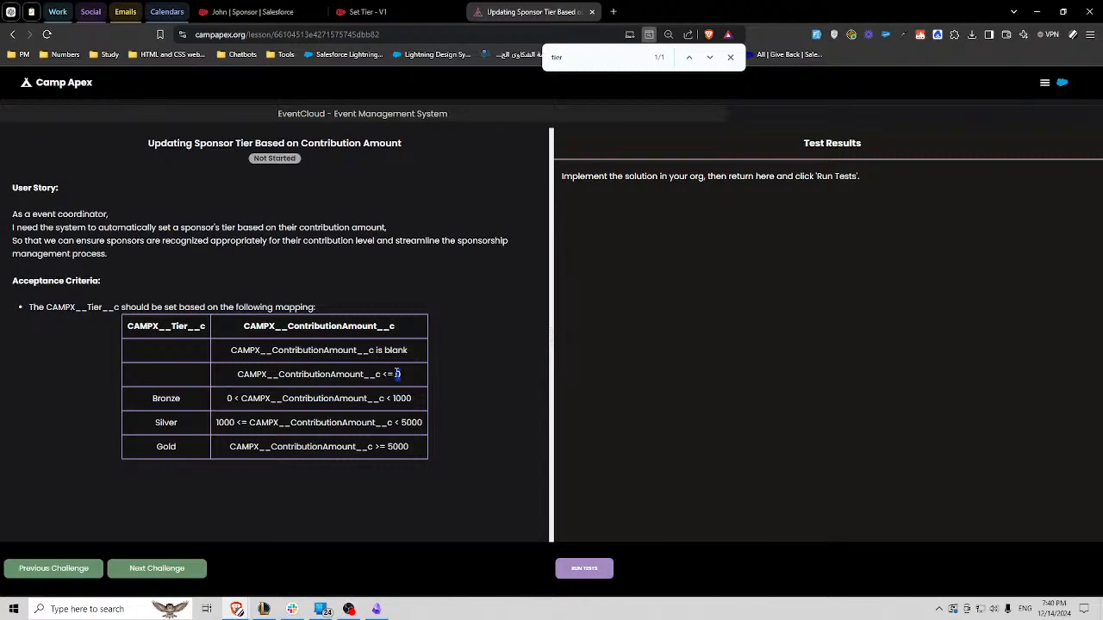
{"action": "left_click", "coordinate": [368, 11]}
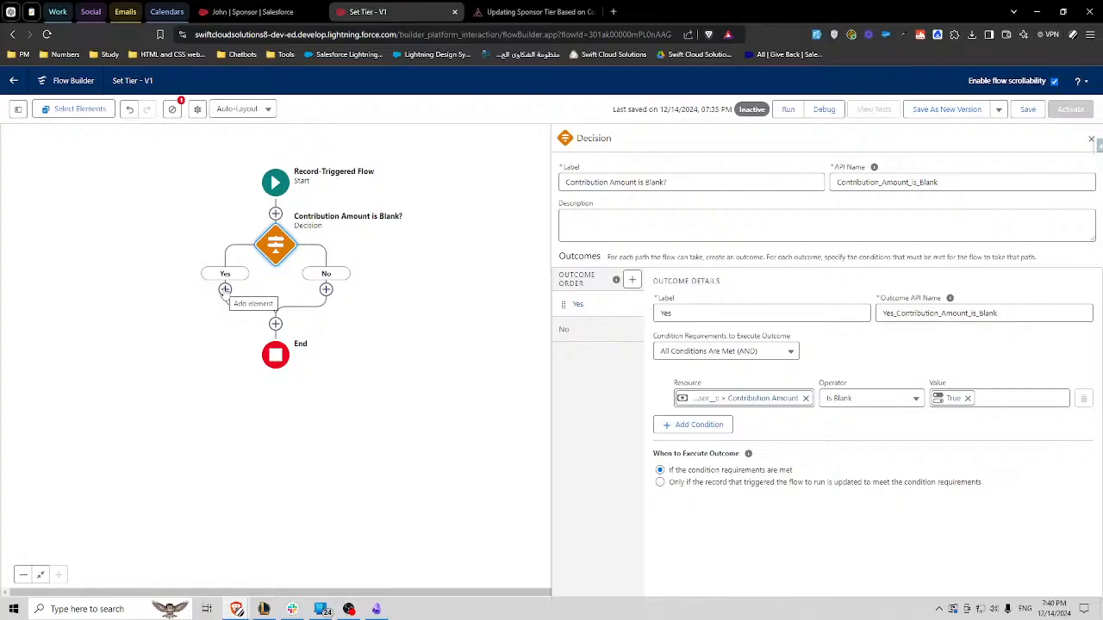
- Add an End element to the Yes path of the "Contribution Amount is Blank?" decision
{"action": "left_click", "coordinate": [224, 290]}
{"action": "scroll", "coordinate": [197, 405], "scroll_direction": "down", "scroll_amount": 5}
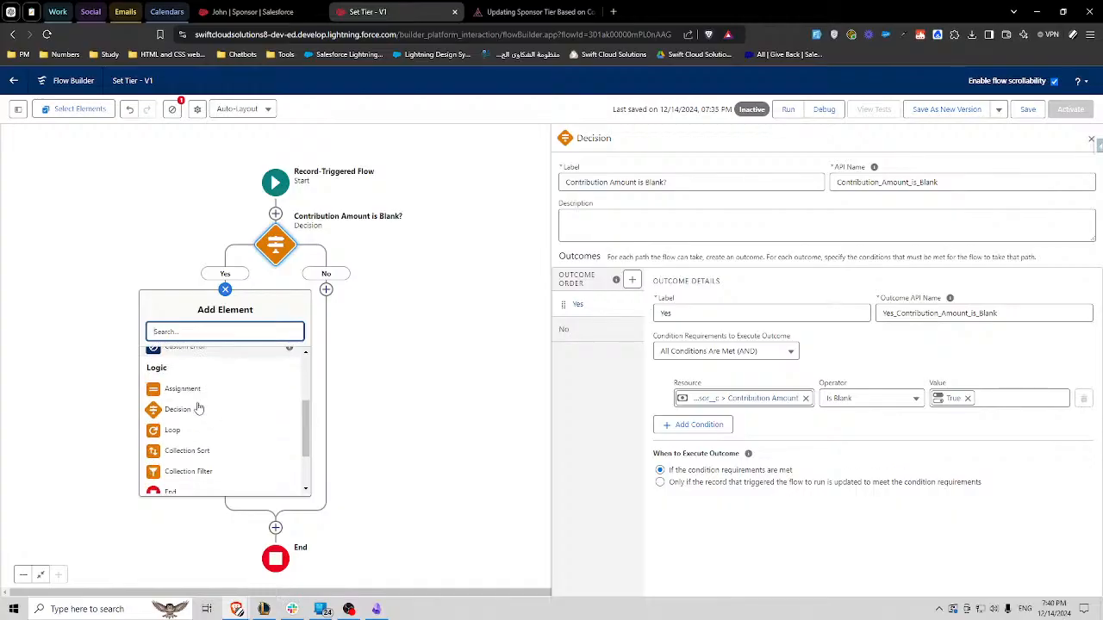
{"action": "left_click", "coordinate": [171, 434]}
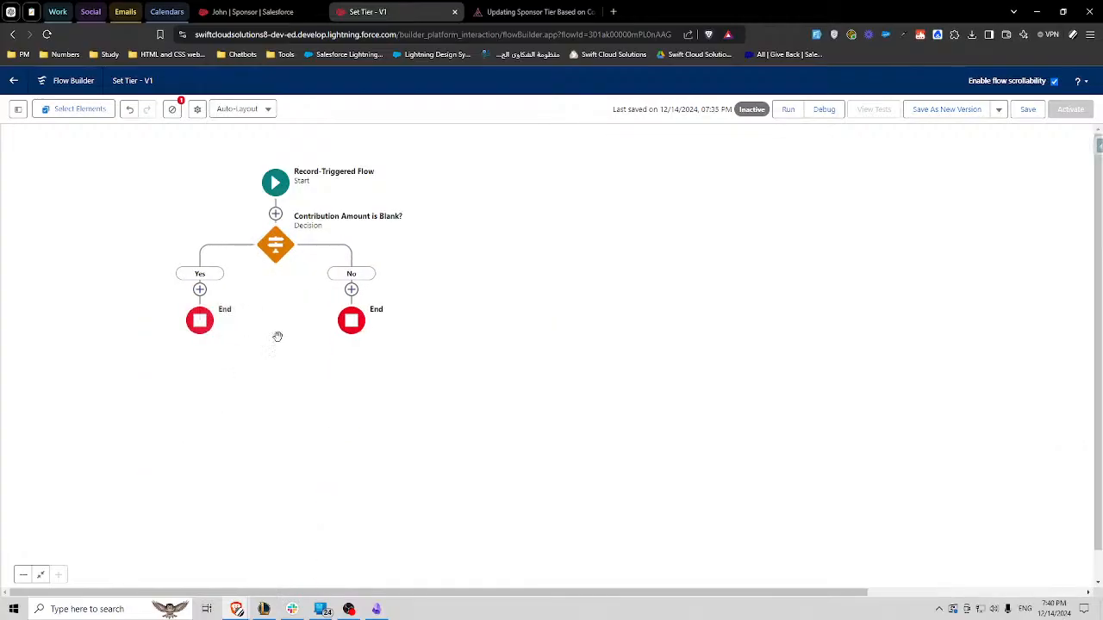
- Add a Decision element to the No path of "Contribution Amount is Blank?", and copy the label of that existing decision for reuse
{"action": "left_click", "coordinate": [350, 290]}
{"action": "type", "text": "dec"}
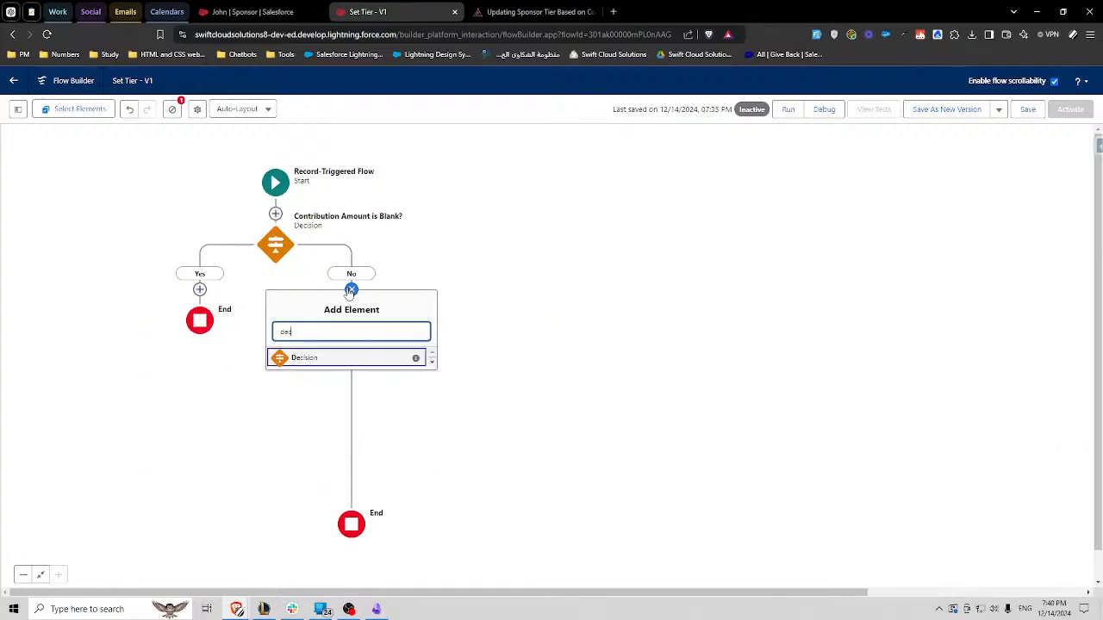
{"action": "left_click", "coordinate": [325, 360]}
{"action": "left_click", "coordinate": [210, 244]}
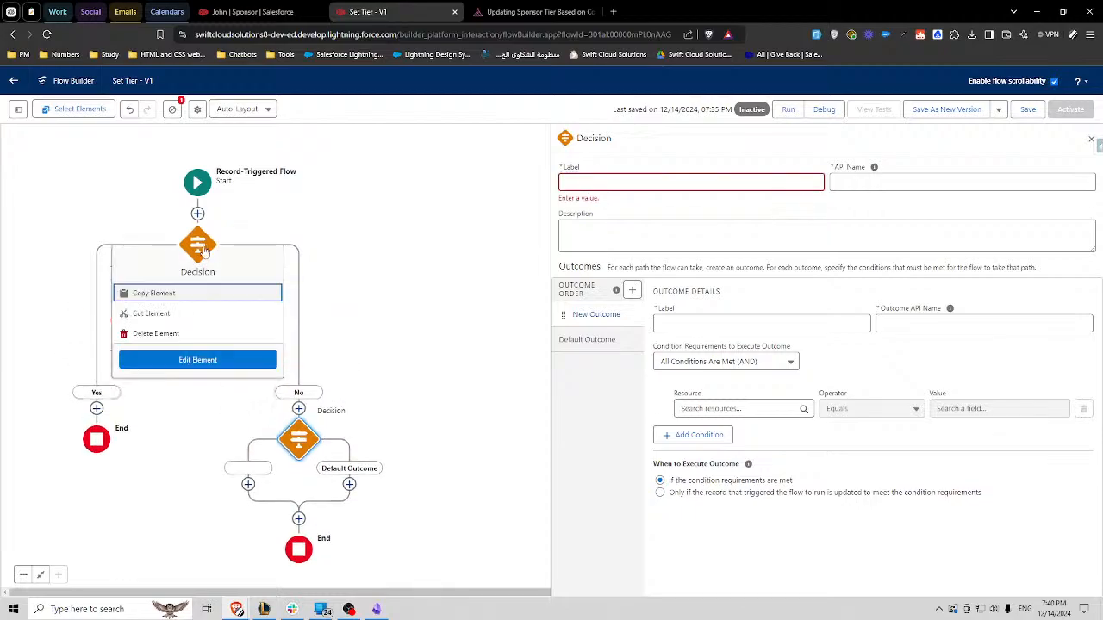
{"action": "left_click", "coordinate": [420, 233]}
{"action": "double_click", "coordinate": [635, 181]}
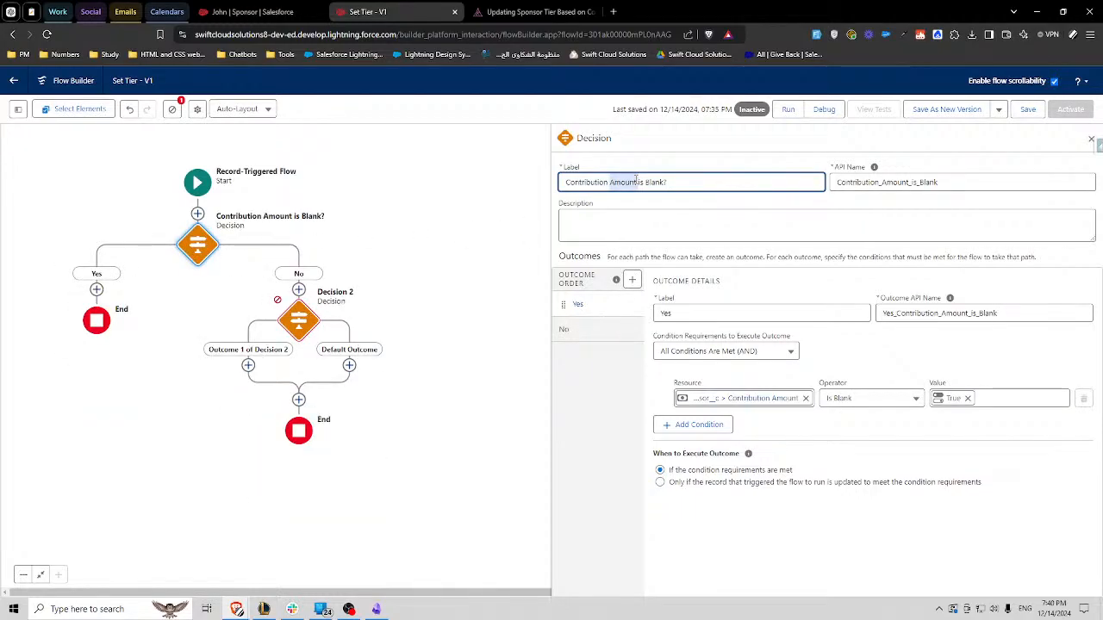
{"action": "triple_click", "coordinate": [636, 179]}
{"action": "key", "text": "ctrl+c"}
- Label the new decision "Contribution Amount is Zero?" with the API name Contribution_Amount_is_Zero
{"action": "left_click", "coordinate": [302, 323]}
{"action": "left_click", "coordinate": [635, 179]}
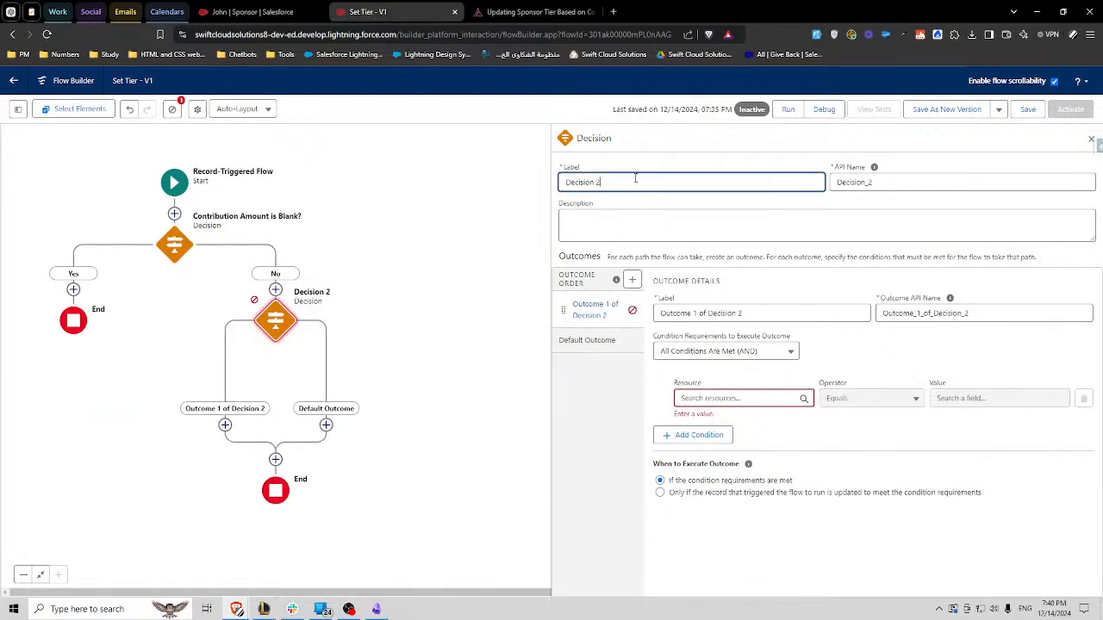
{"action": "key", "text": "ctrl+a"}
{"action": "key", "text": "ctrl+v"}
{"action": "double_click", "coordinate": [889, 183]}
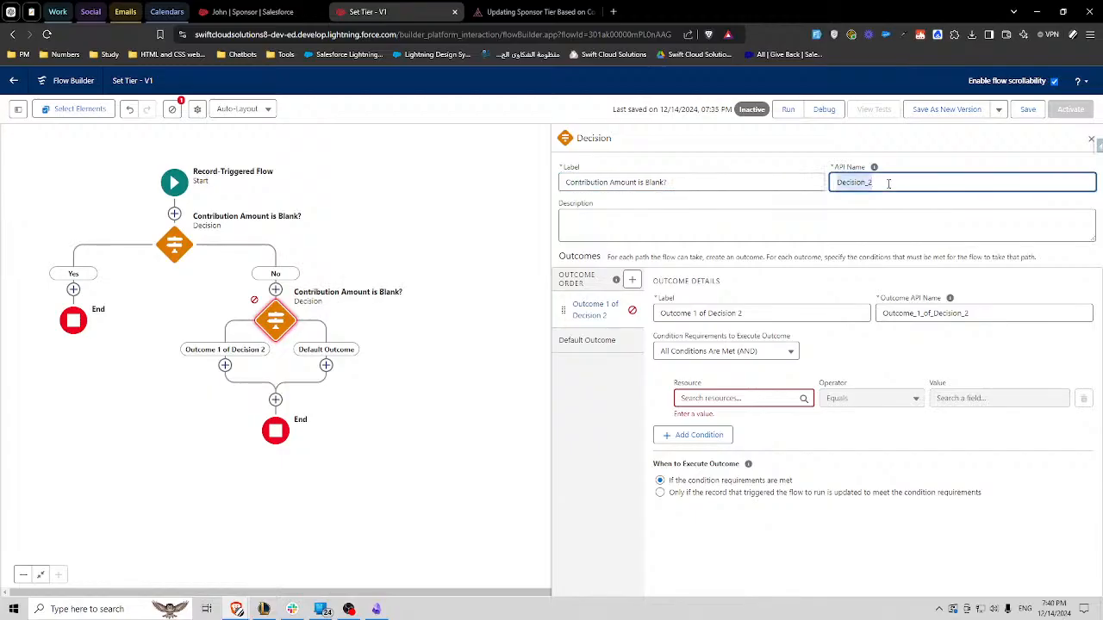
{"action": "key", "text": "BackSpace"}
{"action": "left_click", "coordinate": [657, 183]}
{"action": "type", "text": "Zero"}
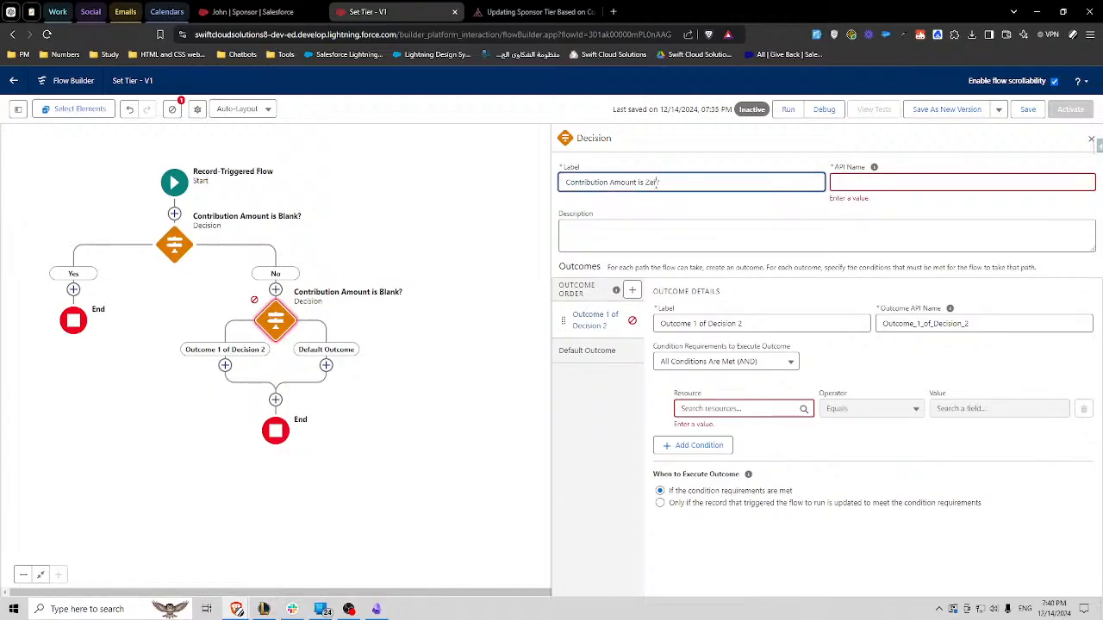
{"action": "left_click", "coordinate": [786, 212]}
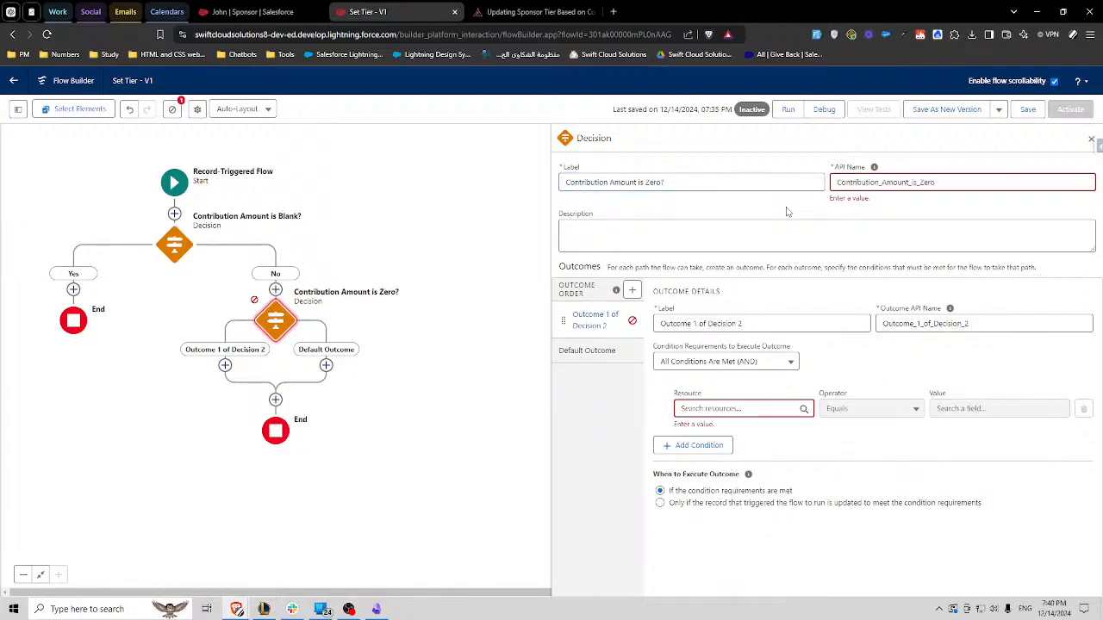
- Name the zero decision's first outcome Yes, with the outcome API name Yes_Contribution_Amount_is_Zero
{"action": "left_click", "coordinate": [889, 182]}
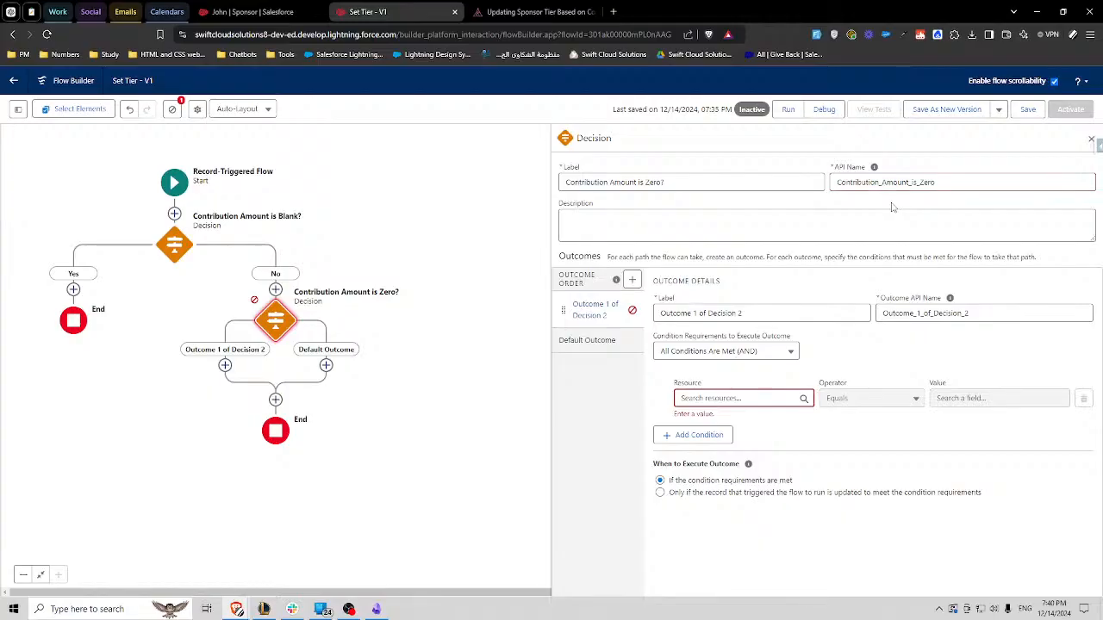
{"action": "double_click", "coordinate": [907, 183]}
{"action": "key", "text": "ctrl+c"}
{"action": "left_click", "coordinate": [907, 313]}
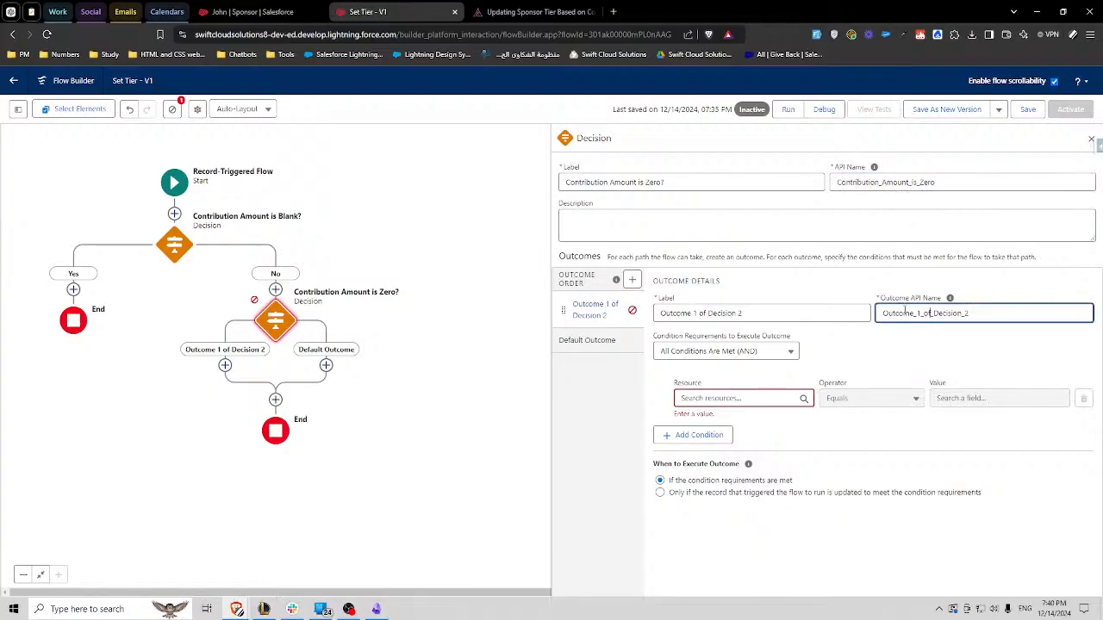
{"action": "double_click", "coordinate": [905, 312]}
{"action": "type", "text": "Yes_"}
{"action": "key", "text": "ctrl+v"}
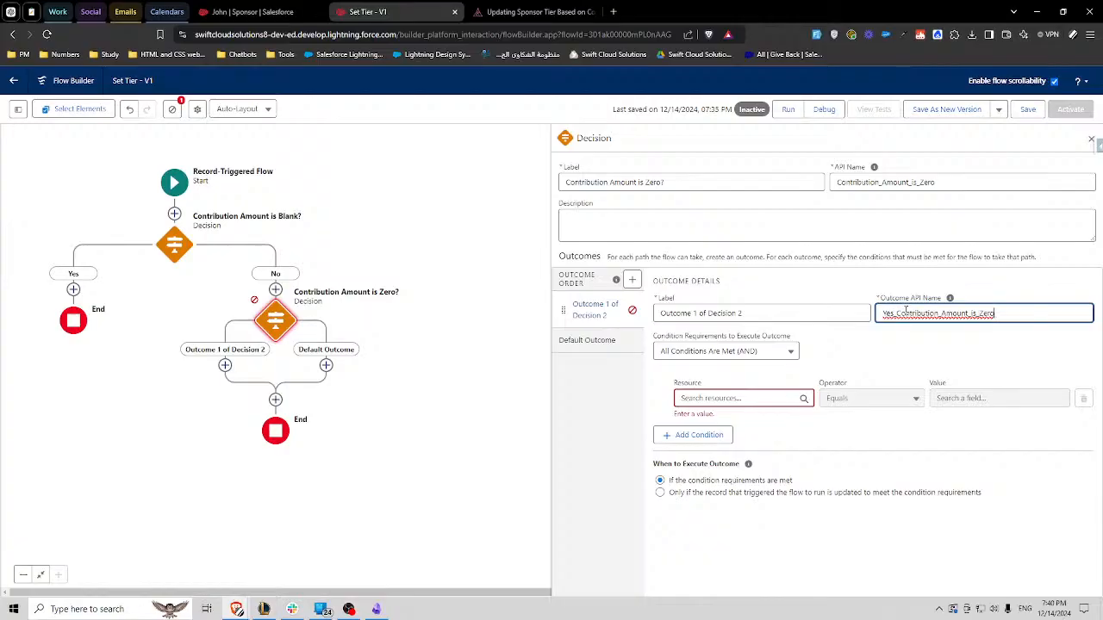
{"action": "left_click", "coordinate": [896, 282]}
{"action": "triple_click", "coordinate": [726, 311]}
{"action": "type", "text": "Yes"}
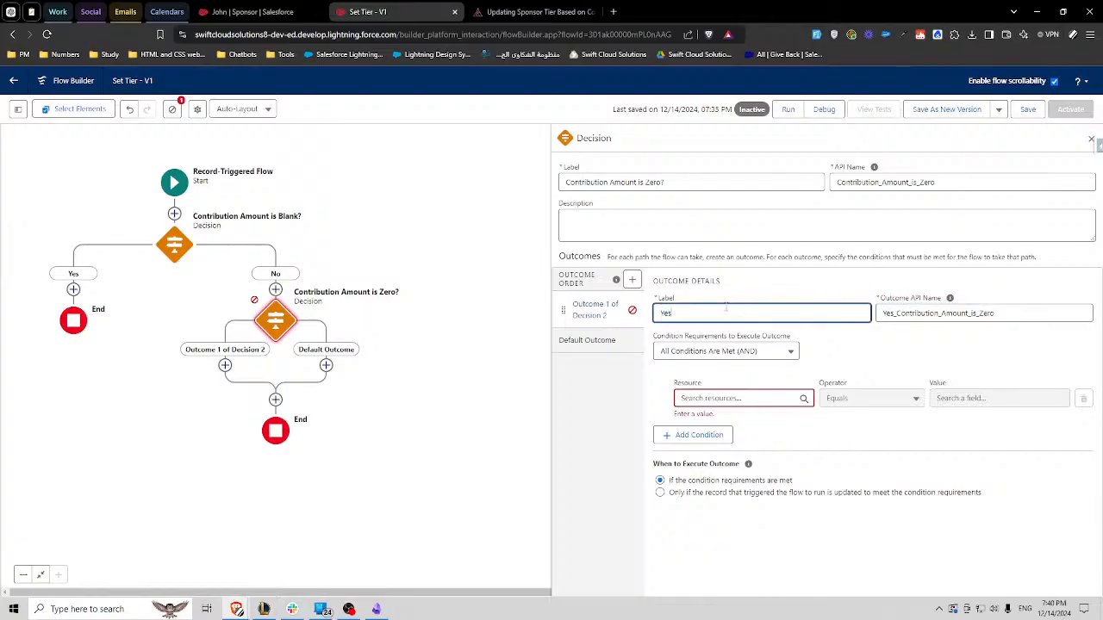
{"action": "left_click", "coordinate": [732, 289]}
- Rename the default outcome of the "Contribution Amount is Zero?" decision to No
{"action": "left_click", "coordinate": [597, 330]}
{"action": "triple_click", "coordinate": [708, 315]}
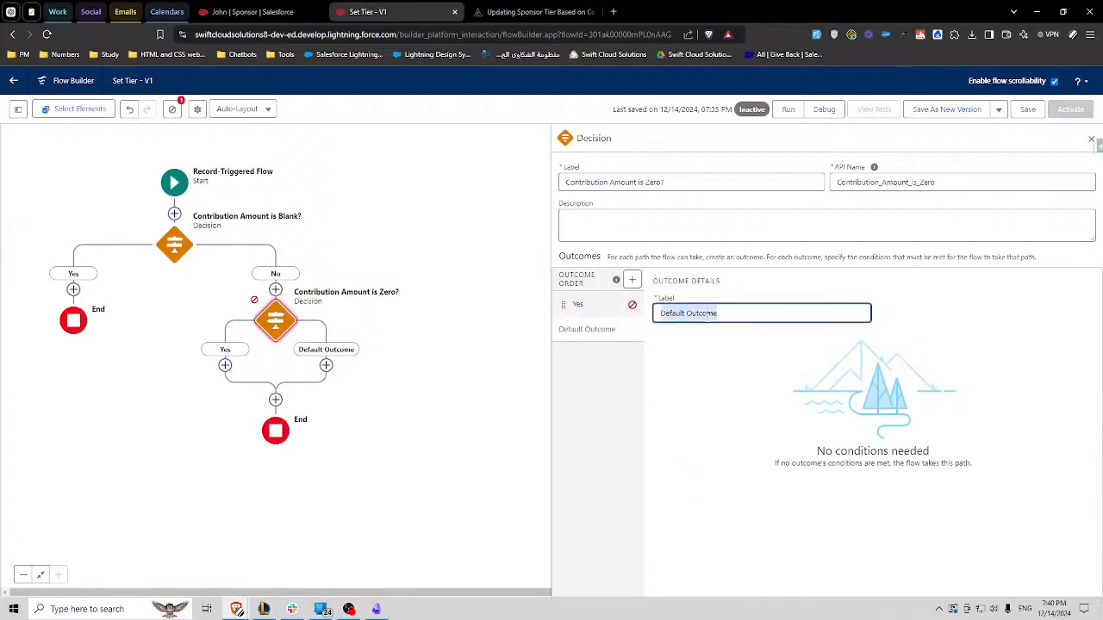
{"action": "type", "text": "No"}
- Set the Yes outcome's condition to the triggering record's Contribution Amount Equals 0
{"action": "left_click", "coordinate": [585, 304]}
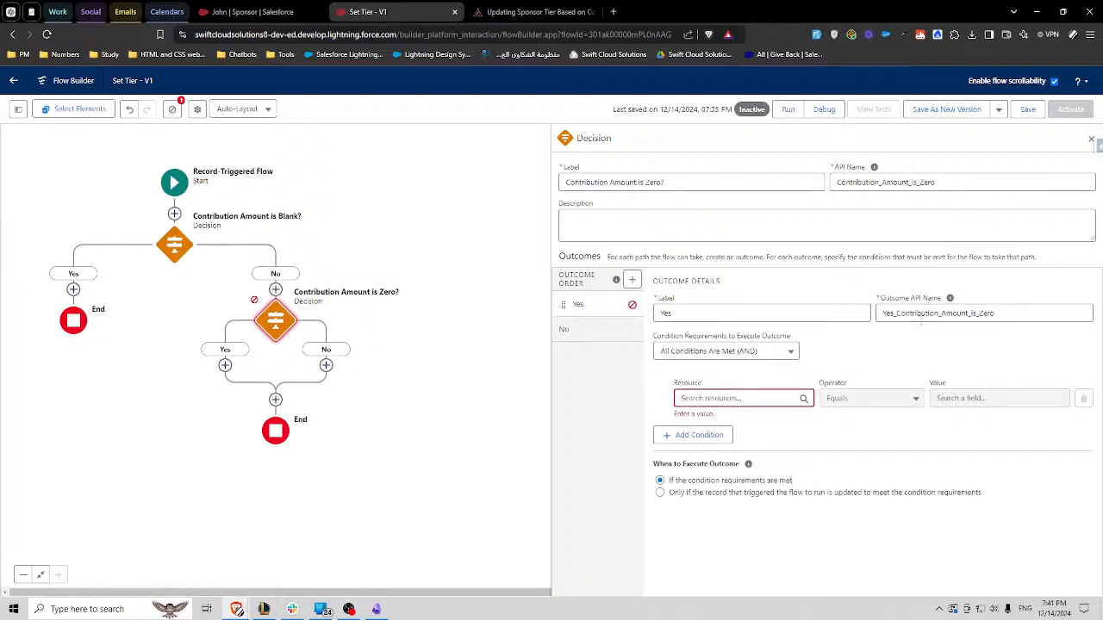
{"action": "left_click", "coordinate": [738, 398]}
{"action": "type", "text": "rec"}
{"action": "left_click", "coordinate": [732, 483]}
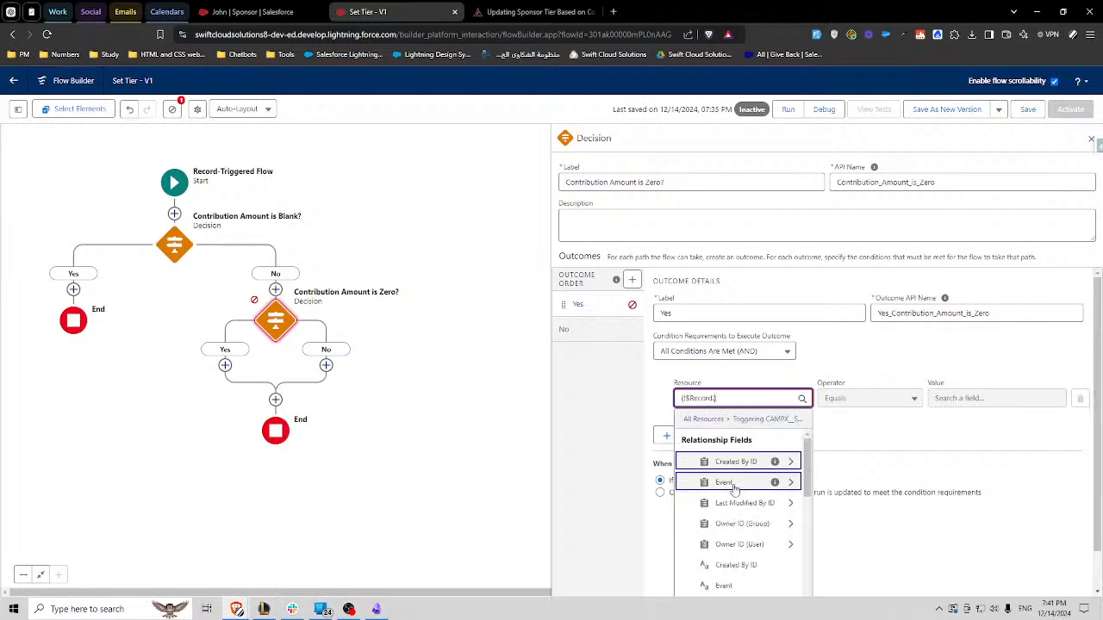
{"action": "type", "text": "amount"}
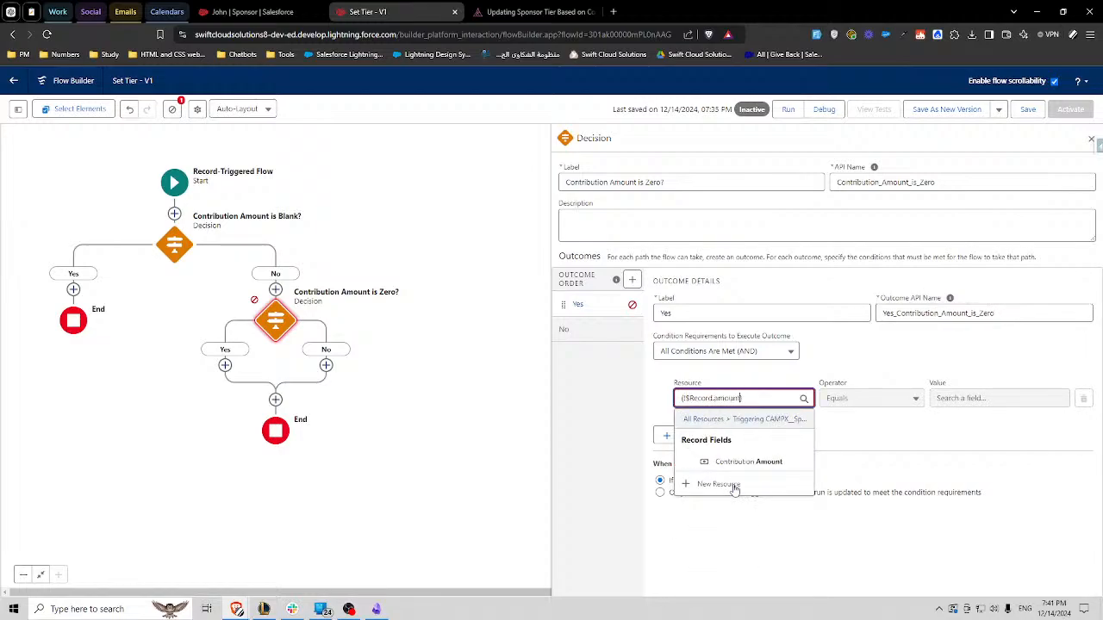
{"action": "left_click", "coordinate": [778, 461]}
{"action": "left_click", "coordinate": [948, 398]}
{"action": "type", "text": "0"}
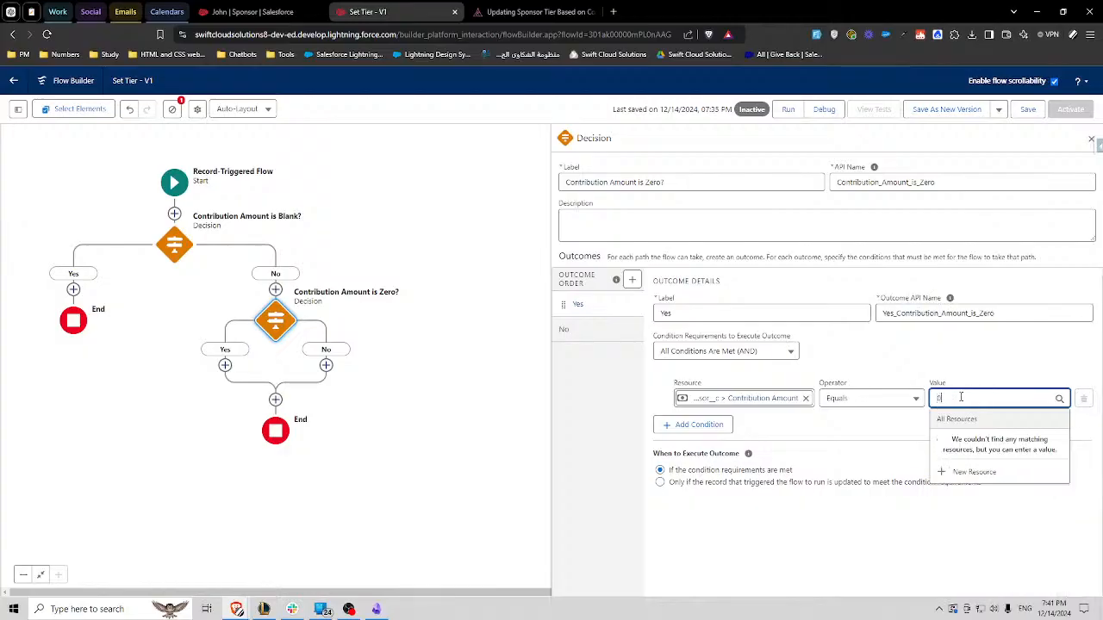
{"action": "left_click", "coordinate": [941, 361]}
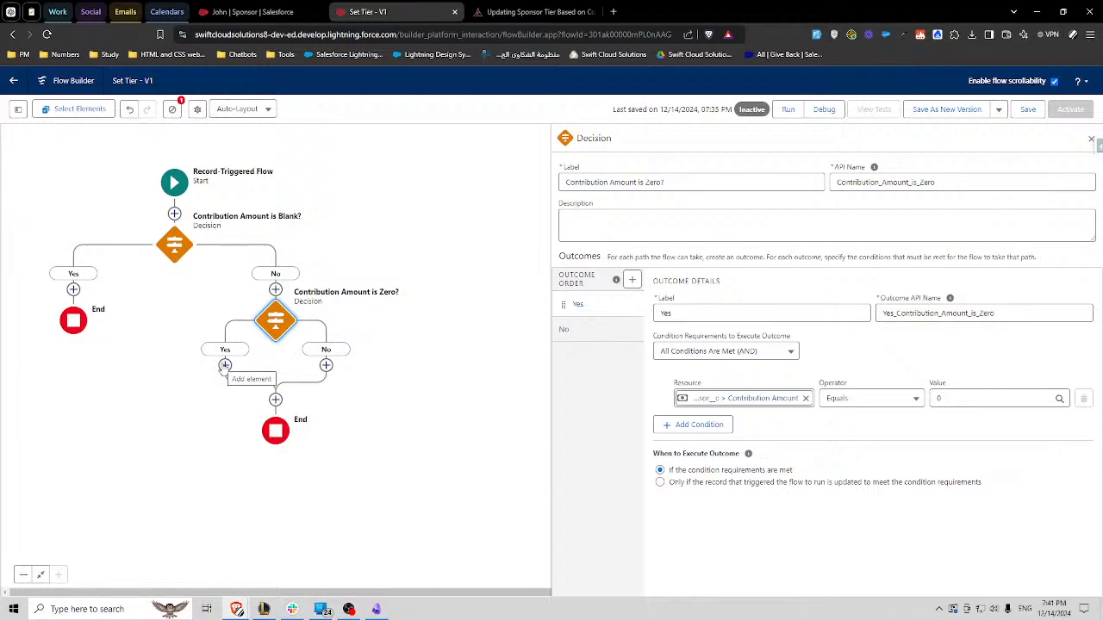
- Check the Bronze tier's contribution range on the Camp Apex challenge page, and return to the Set Tier flow
{"action": "left_click", "coordinate": [530, 11]}
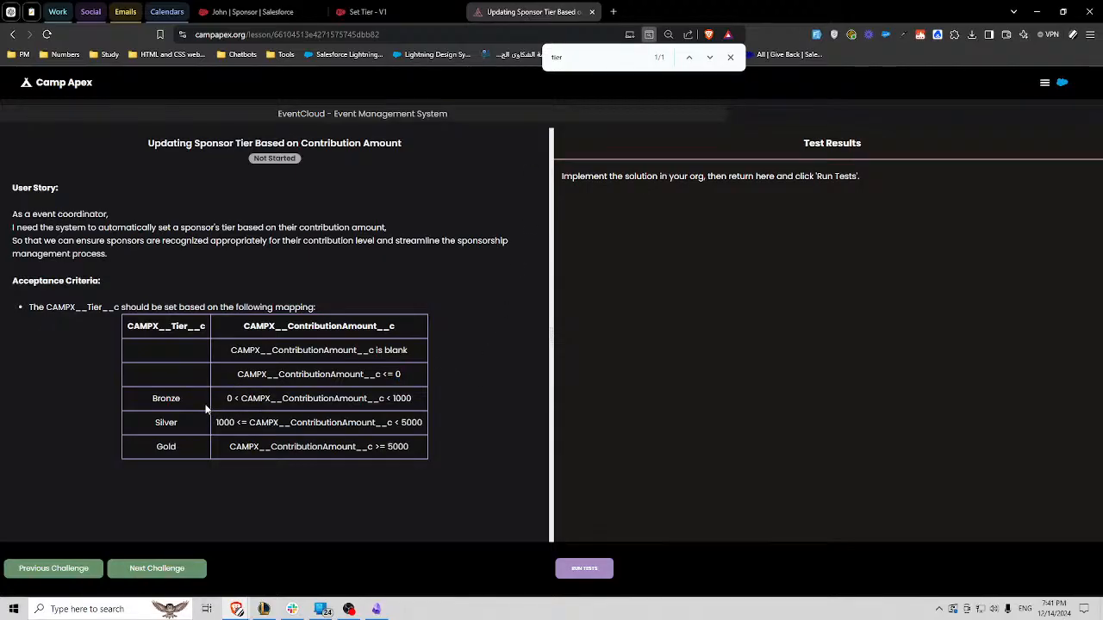
{"action": "double_click", "coordinate": [400, 398]}
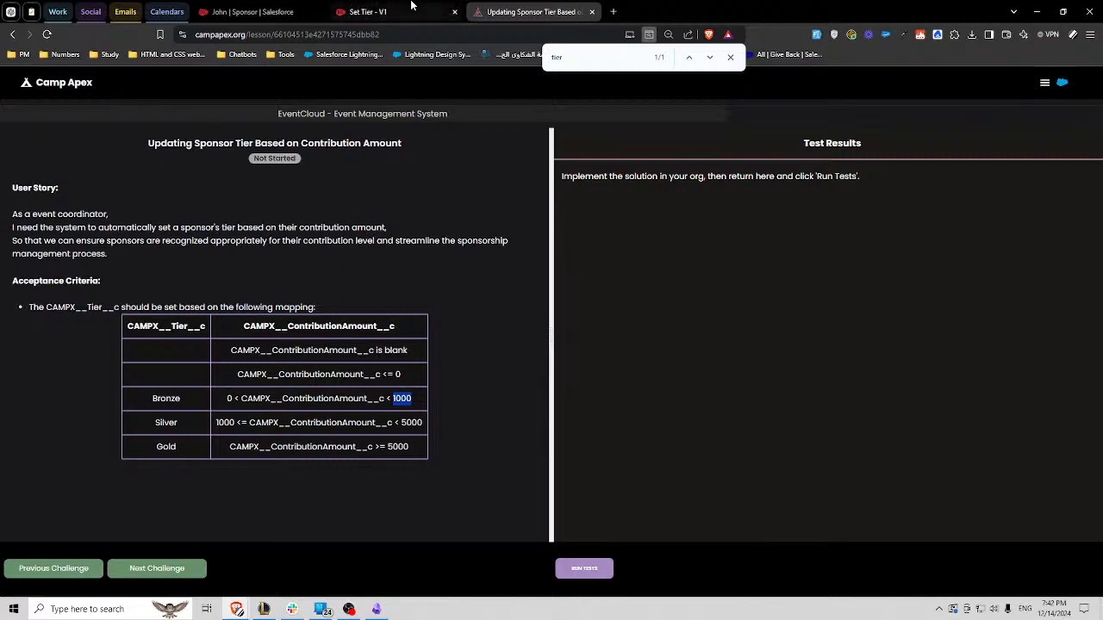
{"action": "left_click", "coordinate": [370, 12]}
- Add an Assignment element labelled "Assign No Tier" to the Yes path of the "Contribution Amount is Blank?" decision
{"action": "left_click_drag", "start_coordinate": [335, 251], "coordinate": [373, 242]}
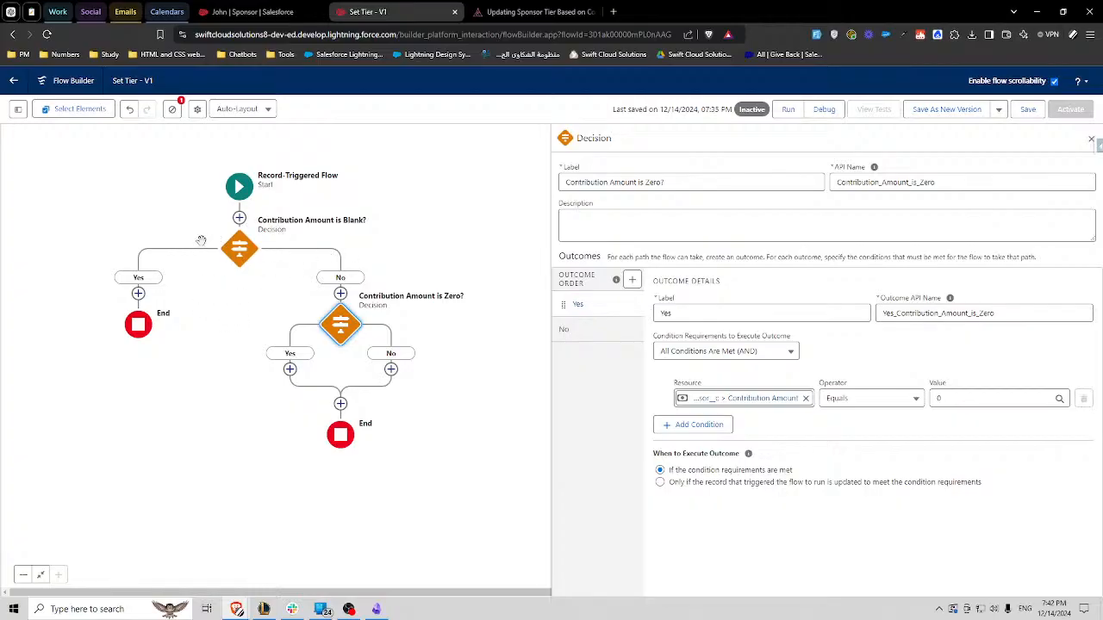
{"action": "left_click_drag", "start_coordinate": [199, 240], "coordinate": [265, 231]}
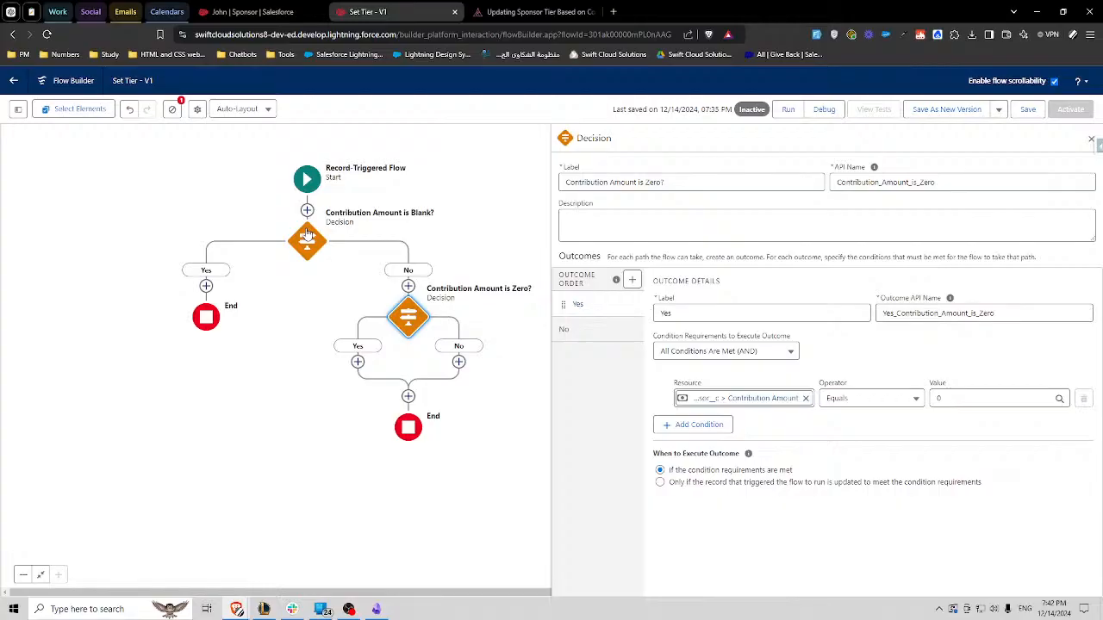
{"action": "left_click", "coordinate": [207, 287]}
{"action": "scroll", "coordinate": [173, 393], "scroll_direction": "down", "scroll_amount": 5}
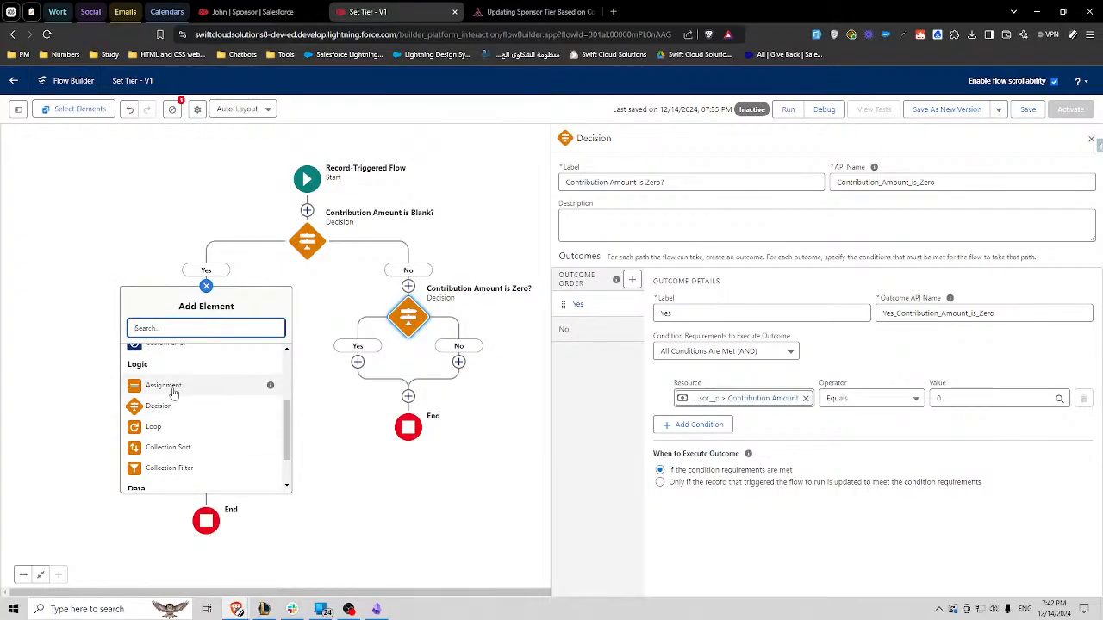
{"action": "left_click", "coordinate": [173, 393]}
{"action": "type", "text": "A"}
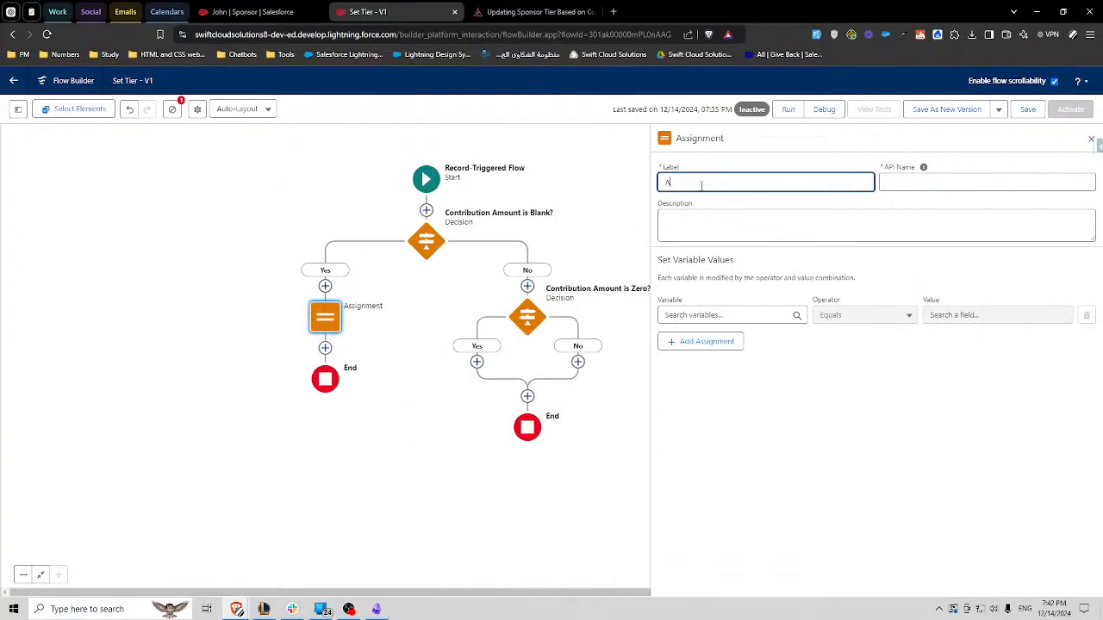
{"action": "type", "text": "ssign No Tier"}
{"action": "left_click", "coordinate": [713, 204]}
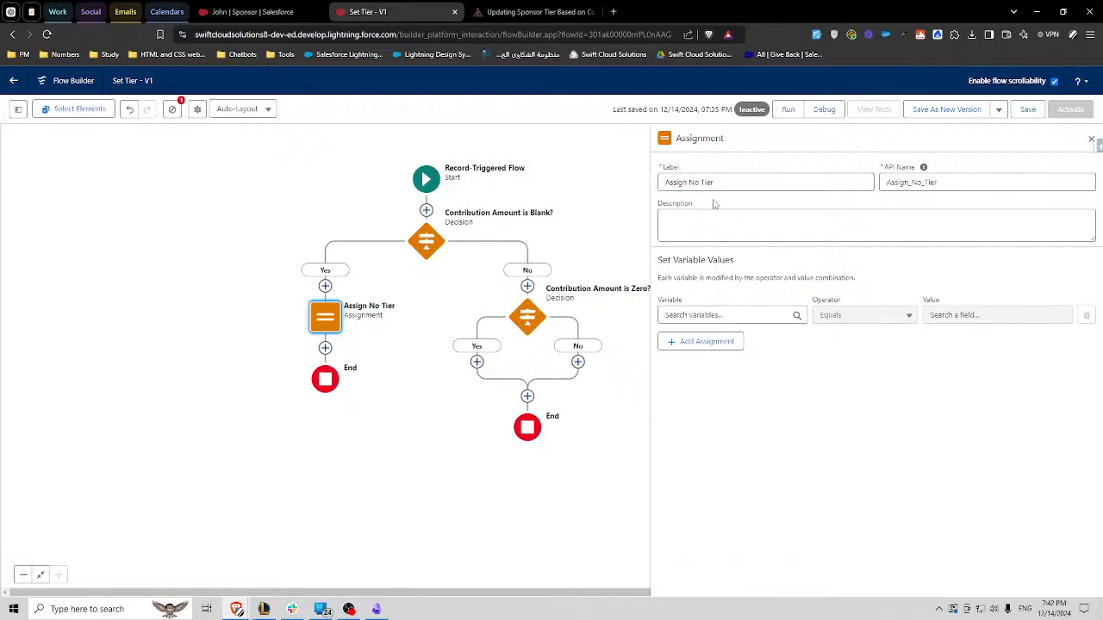
- Assign the triggering Sponsor record's Tier field with the Equals operator and an empty value, and close the Assign No Tier settings
{"action": "left_click", "coordinate": [712, 316]}
{"action": "left_click", "coordinate": [736, 399]}
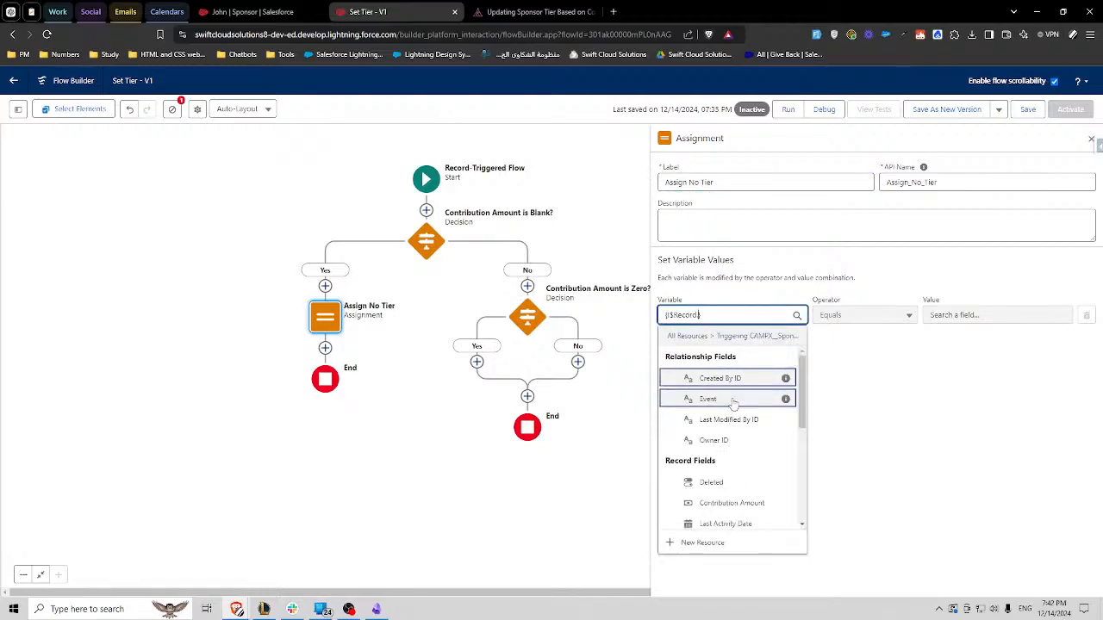
{"action": "type", "text": "tier"}
{"action": "left_click", "coordinate": [728, 379]}
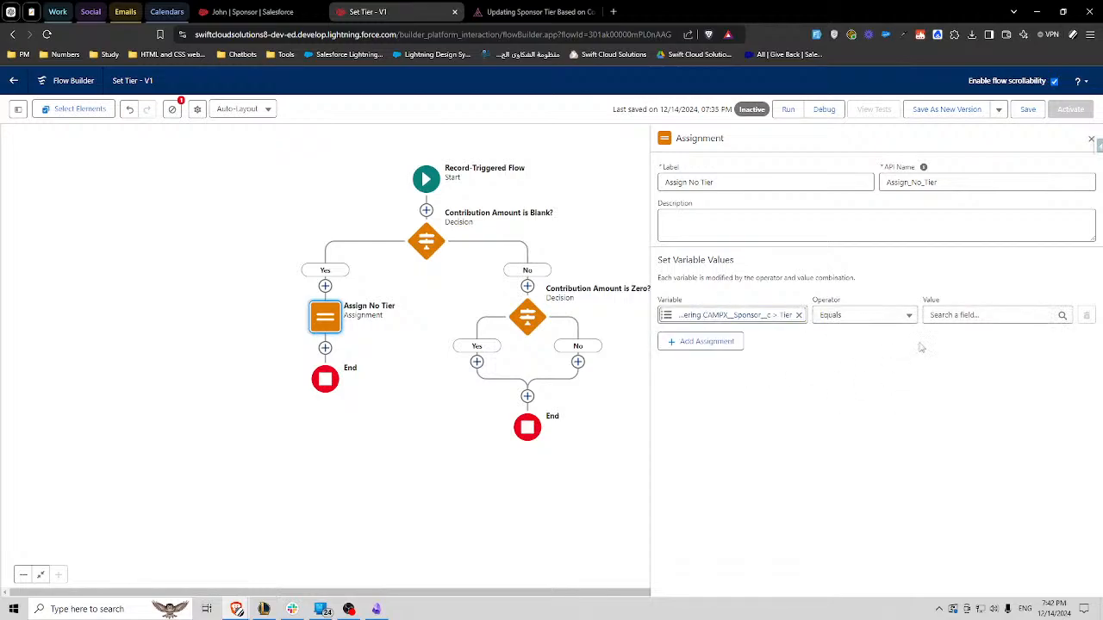
{"action": "left_click", "coordinate": [961, 315]}
{"action": "left_click", "coordinate": [952, 277]}
{"action": "left_click", "coordinate": [1091, 138]}
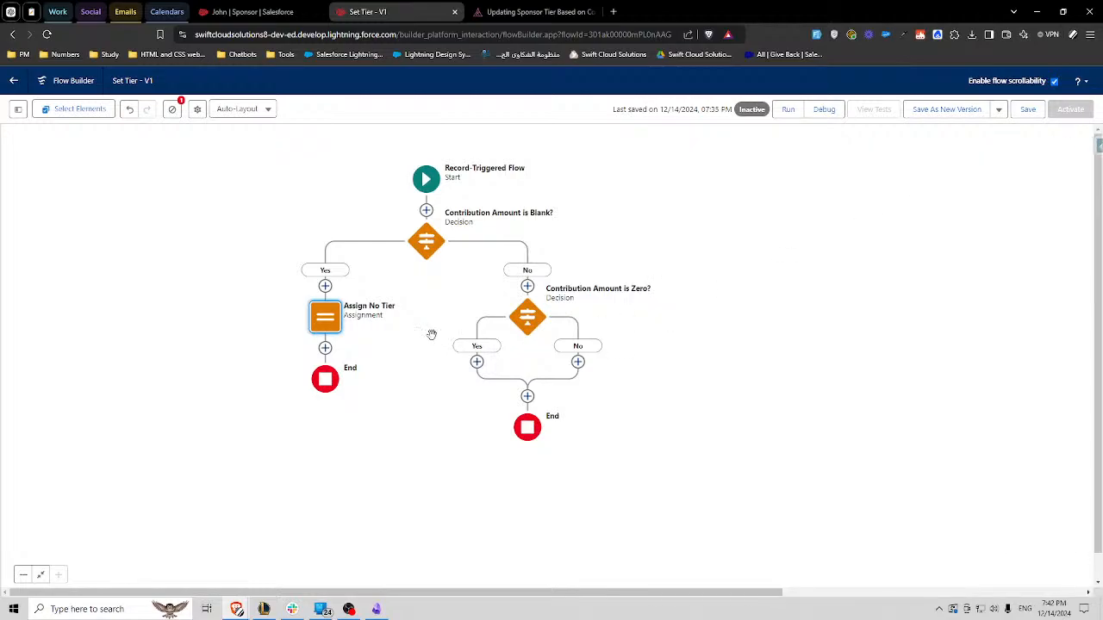
- Connect the Yes path of "Contribution Amount is Zero?" to the Assign No Tier element, and review that assignment's settings
{"action": "left_click_drag", "start_coordinate": [534, 329], "coordinate": [514, 286]}
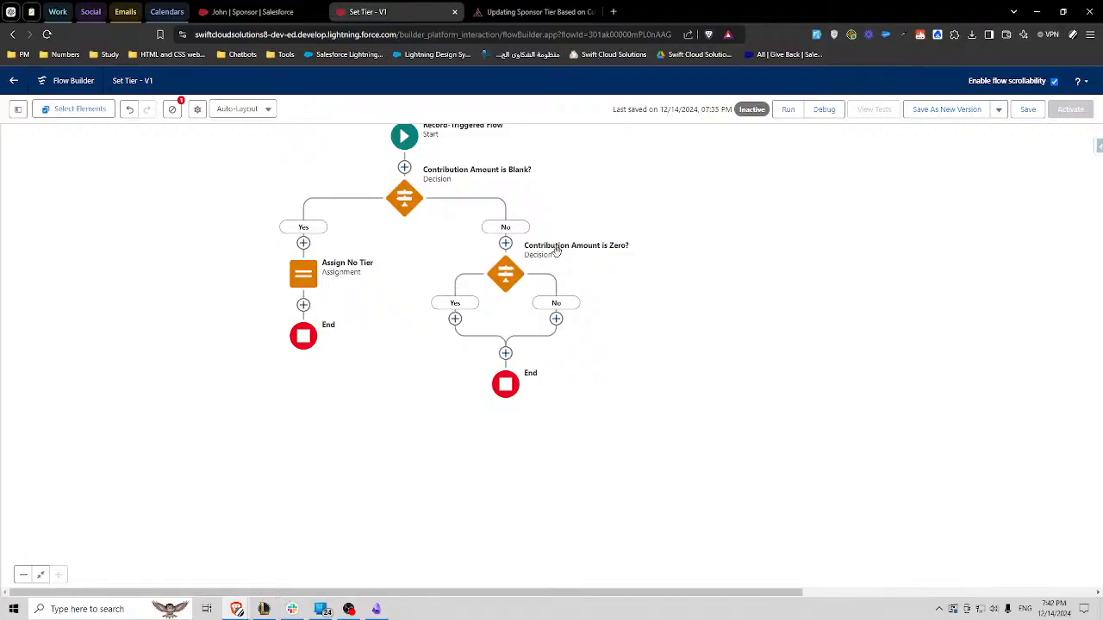
{"action": "left_click", "coordinate": [455, 320]}
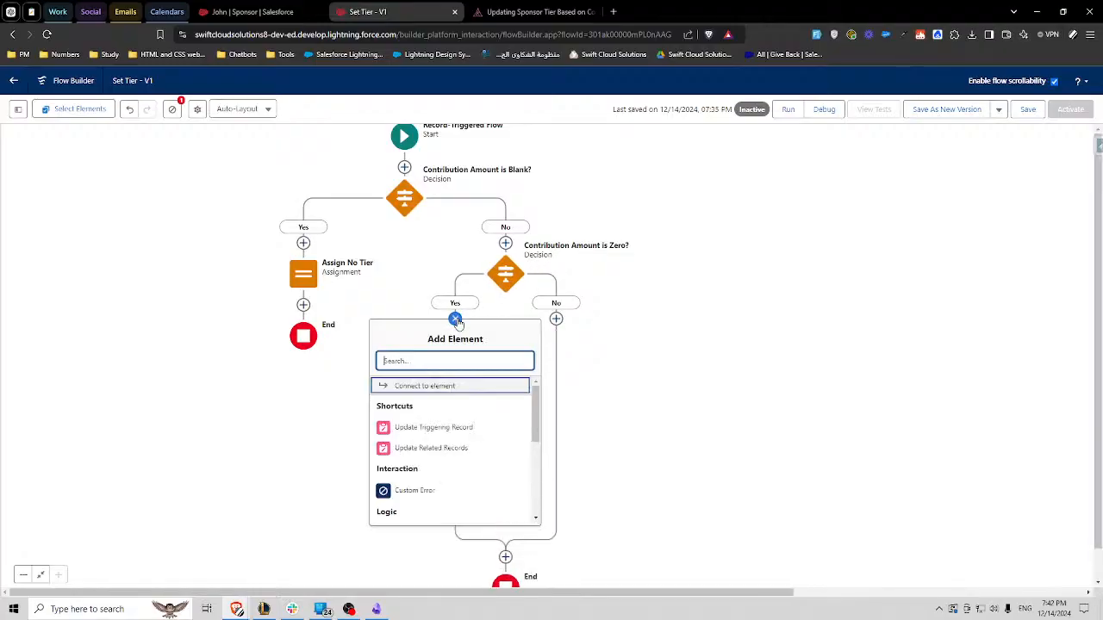
{"action": "left_click", "coordinate": [438, 386]}
{"action": "left_click", "coordinate": [302, 280]}
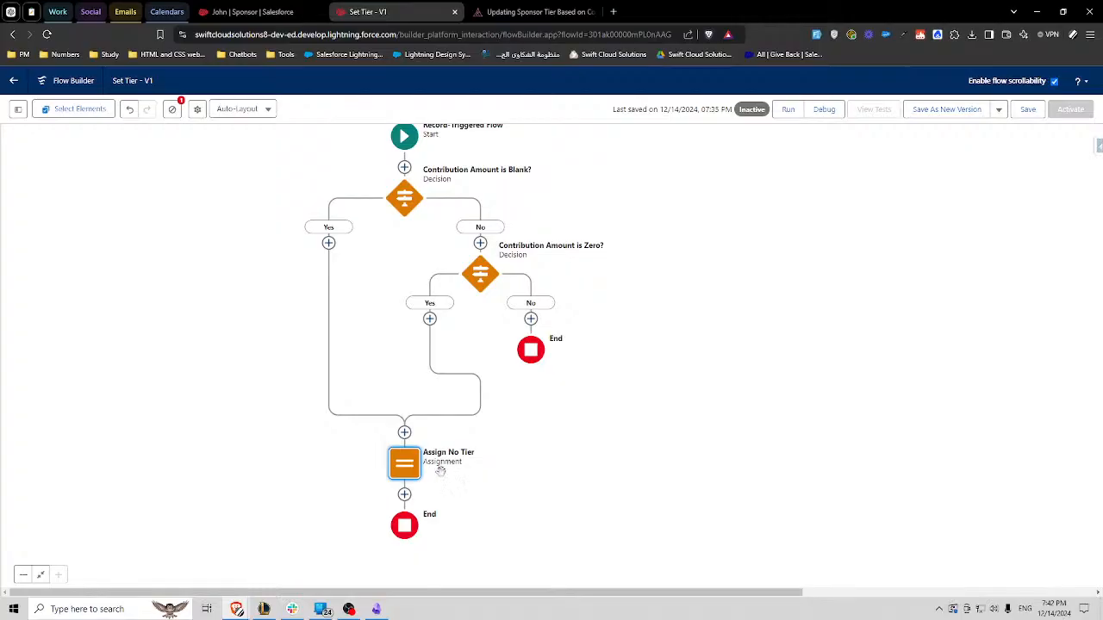
{"action": "double_click", "coordinate": [403, 474]}
{"action": "left_click", "coordinate": [1091, 139]}
- Add a Decision element to the No path of "Contribution Amount is Zero?", and recheck the tier mapping on the Camp Apex challenge page
{"action": "left_click", "coordinate": [452, 319]}
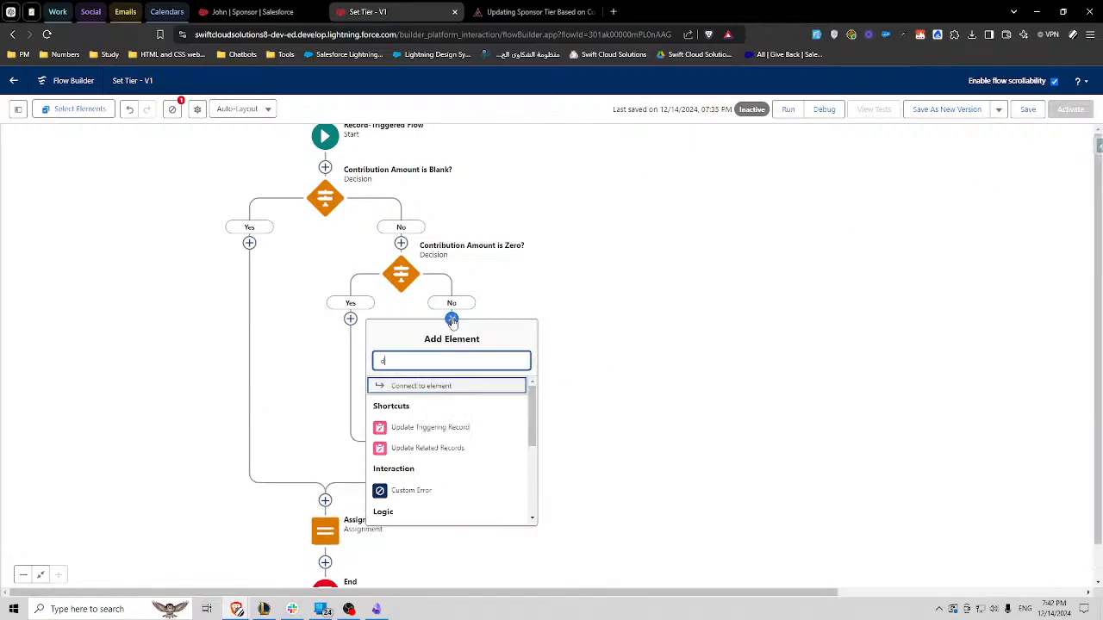
{"action": "type", "text": "dec"}
{"action": "left_click", "coordinate": [422, 387]}
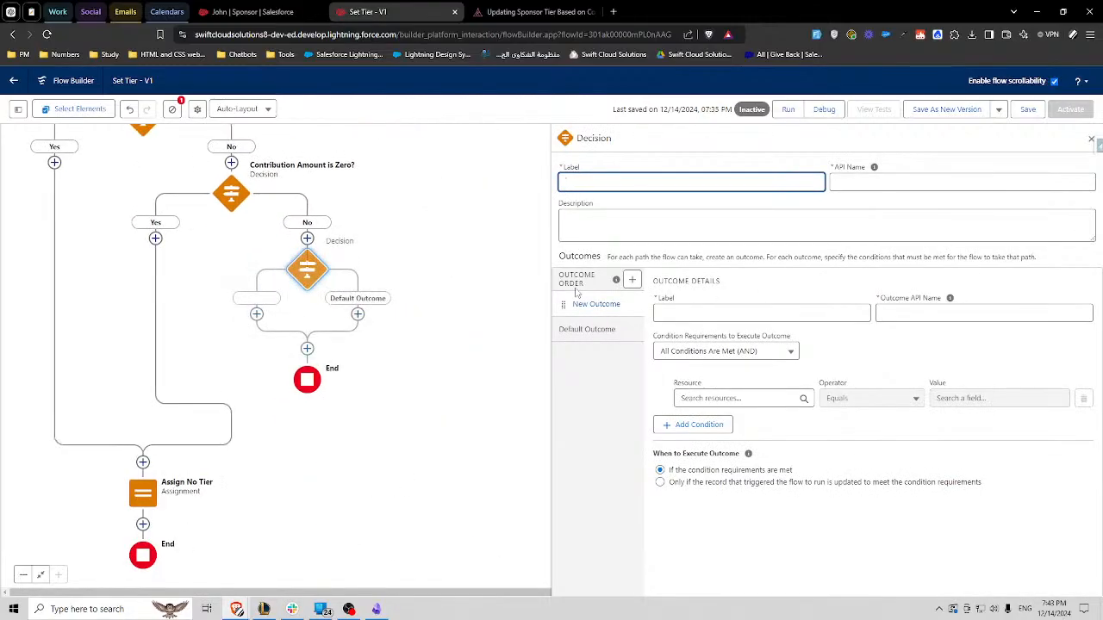
{"action": "left_click", "coordinate": [530, 11]}
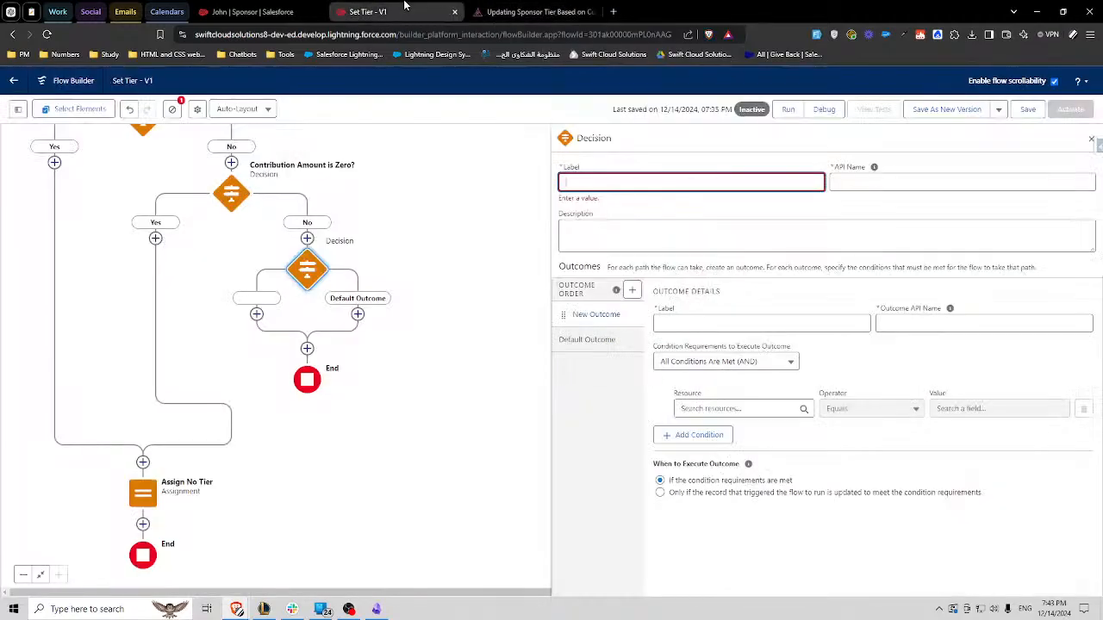
{"action": "left_click", "coordinate": [368, 11]}
- Label the new decision "Bronze?" and name its outcomes Yes, with API name Yes_Bronze, and No for the default
{"action": "type", "text": "Bronze"}
{"action": "left_click", "coordinate": [658, 202]}
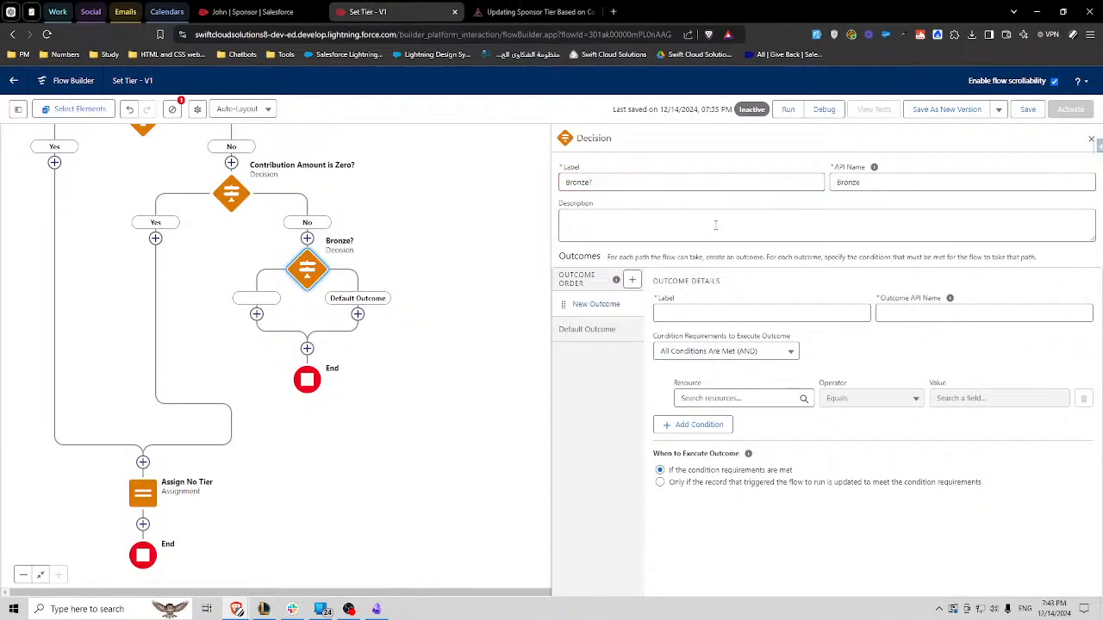
{"action": "left_click", "coordinate": [772, 310]}
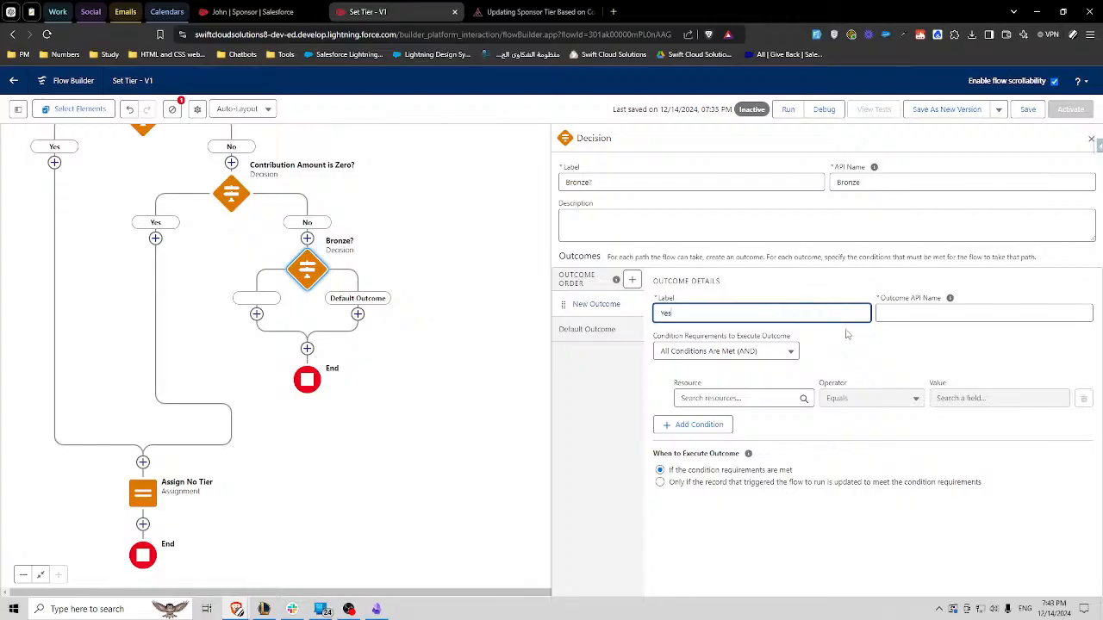
{"action": "left_click", "coordinate": [933, 314]}
{"action": "type", "text": "_"}
{"action": "type", "text": "Bronze"}
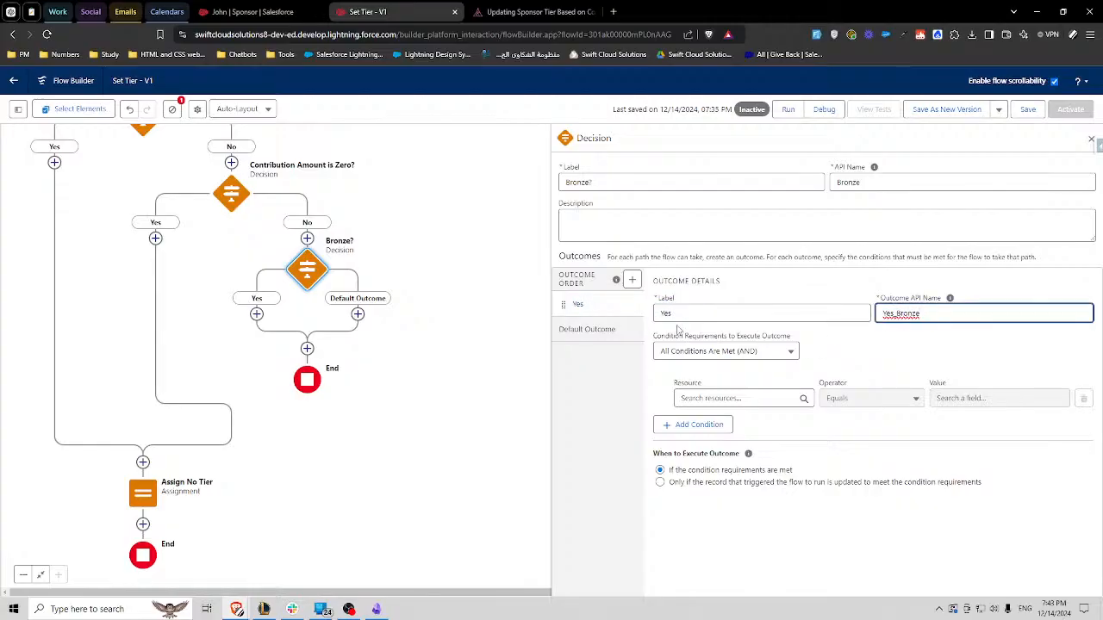
{"action": "left_click", "coordinate": [587, 329]}
{"action": "triple_click", "coordinate": [691, 311]}
{"action": "type", "text": "No"}
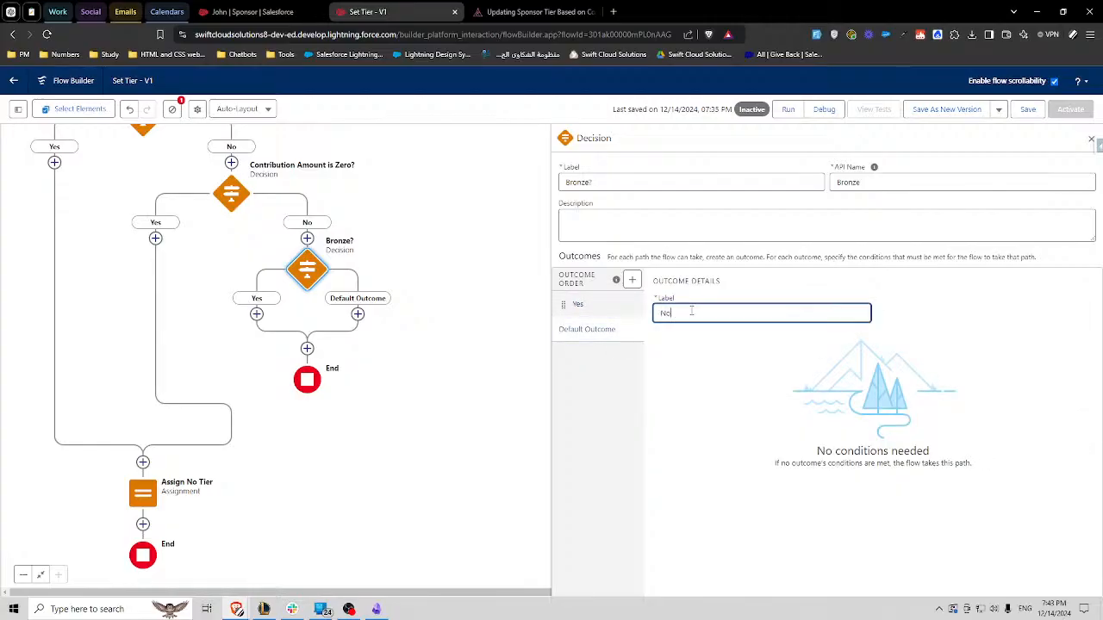
- Use the triggering Sponsor record's Contribution Amount as the first condition resource of the Bronze? decision's Yes outcome
{"action": "left_click", "coordinate": [577, 304]}
{"action": "left_click", "coordinate": [732, 398]}
{"action": "type", "text": "res"}
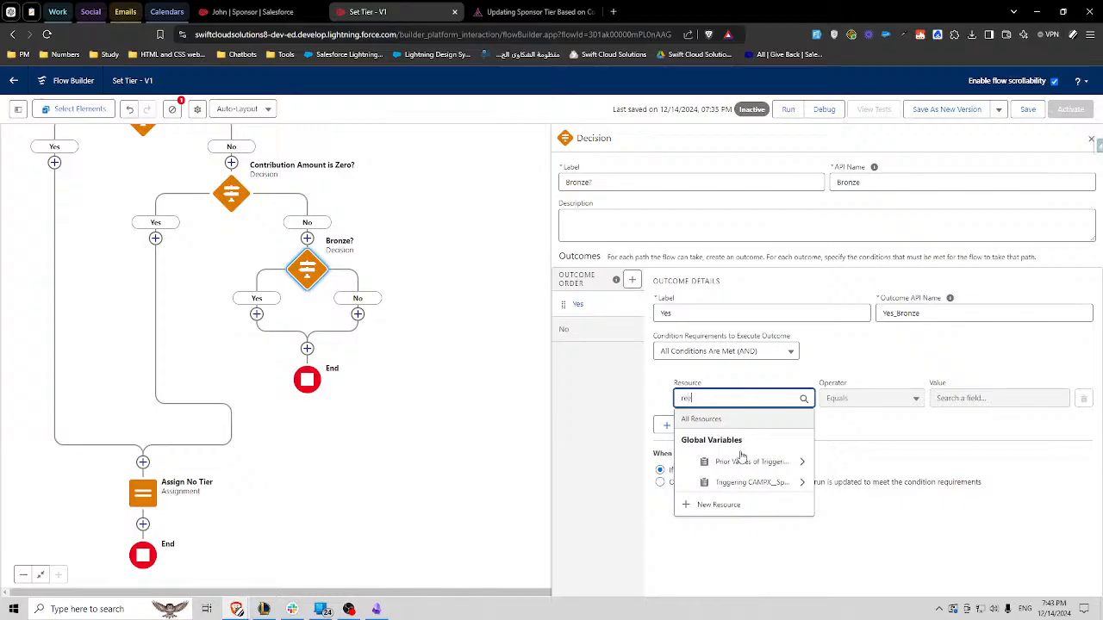
{"action": "left_click", "coordinate": [734, 483]}
{"action": "type", "text": "amount"}
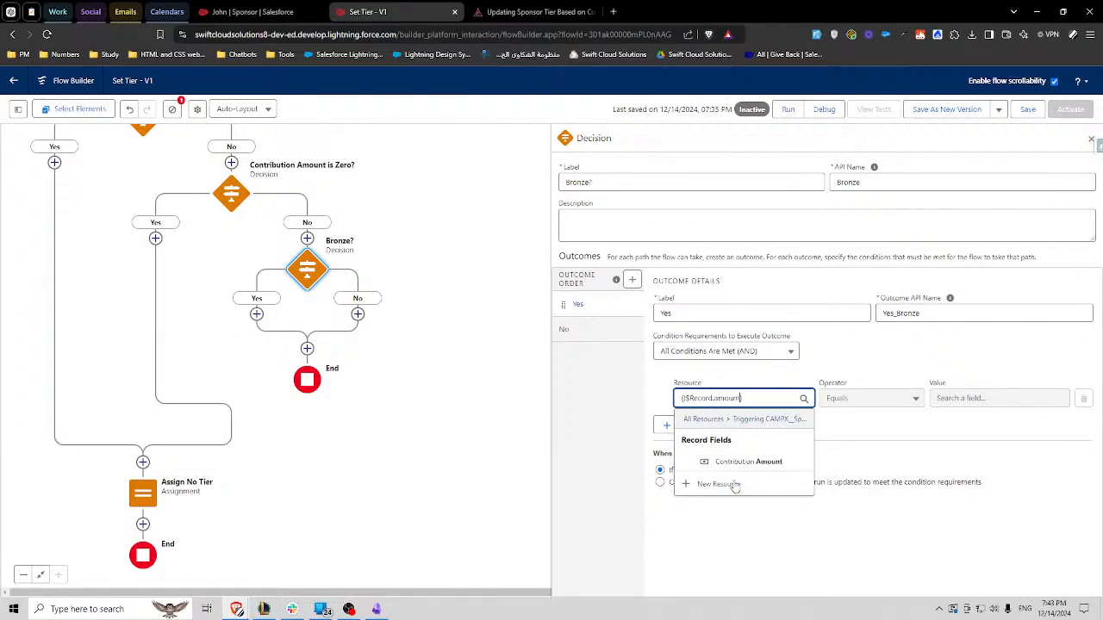
{"action": "left_click", "coordinate": [719, 461]}
{"action": "left_click", "coordinate": [756, 399]}
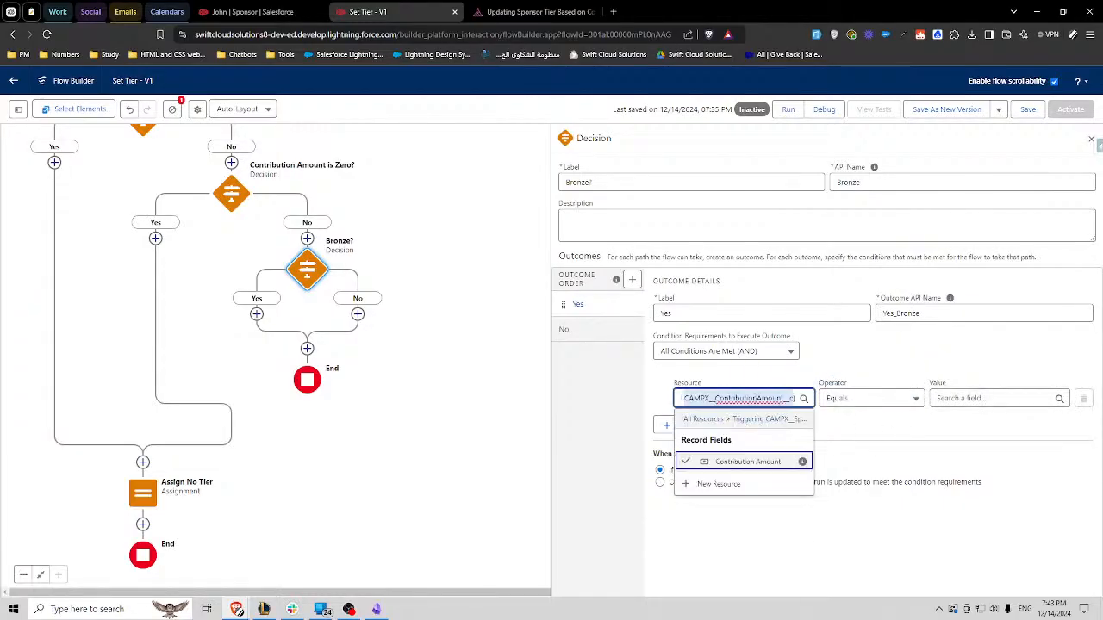
{"action": "left_click", "coordinate": [747, 460]}
- Set the first Bronze? condition on Contribution Amount to Greater Than 0
{"action": "left_click", "coordinate": [870, 398]}
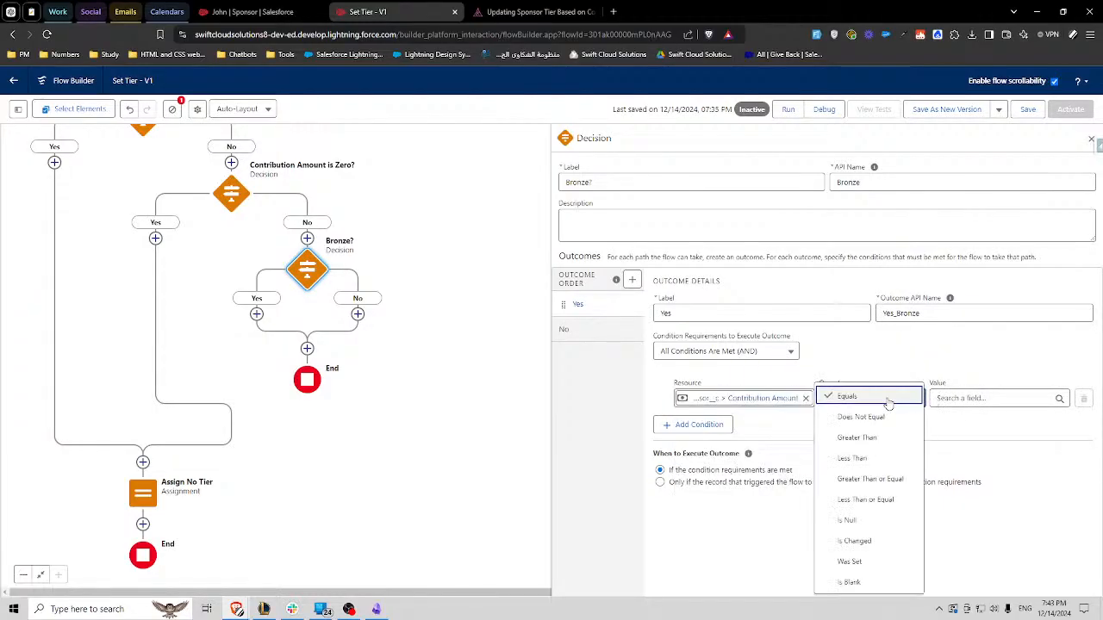
{"action": "left_click", "coordinate": [875, 439]}
{"action": "left_click", "coordinate": [960, 399]}
{"action": "type", "text": "100"}
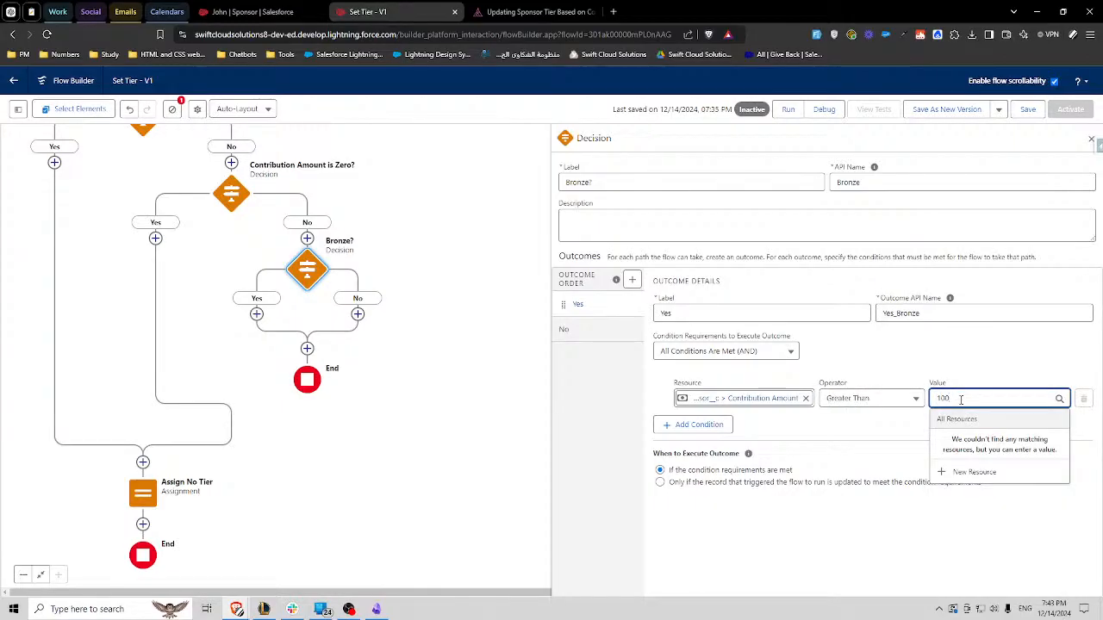
{"action": "key", "text": "ctrl+a"}
{"action": "type", "text": "0"}
{"action": "left_click", "coordinate": [872, 427]}
- Add a second condition to the Bronze? Yes outcome requiring Contribution Amount to be Less Than 1000
{"action": "left_click", "coordinate": [722, 431]}
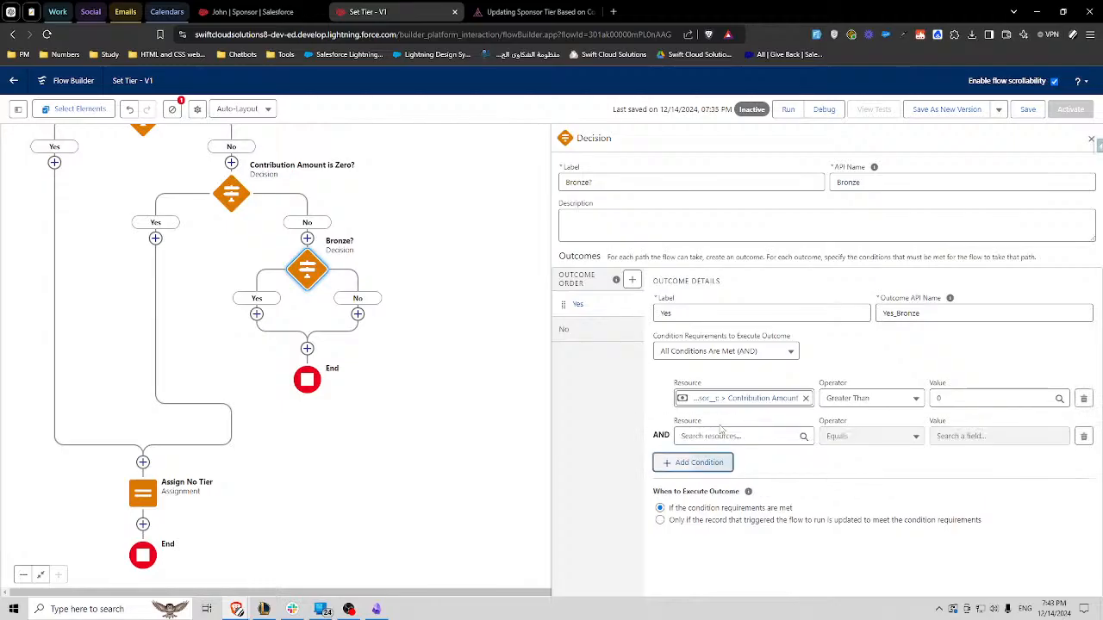
{"action": "left_click", "coordinate": [748, 436]}
{"action": "type", "text": "...sor__c > Contribution Amount"}
{"action": "left_click", "coordinate": [894, 480]}
{"action": "left_click", "coordinate": [869, 438]}
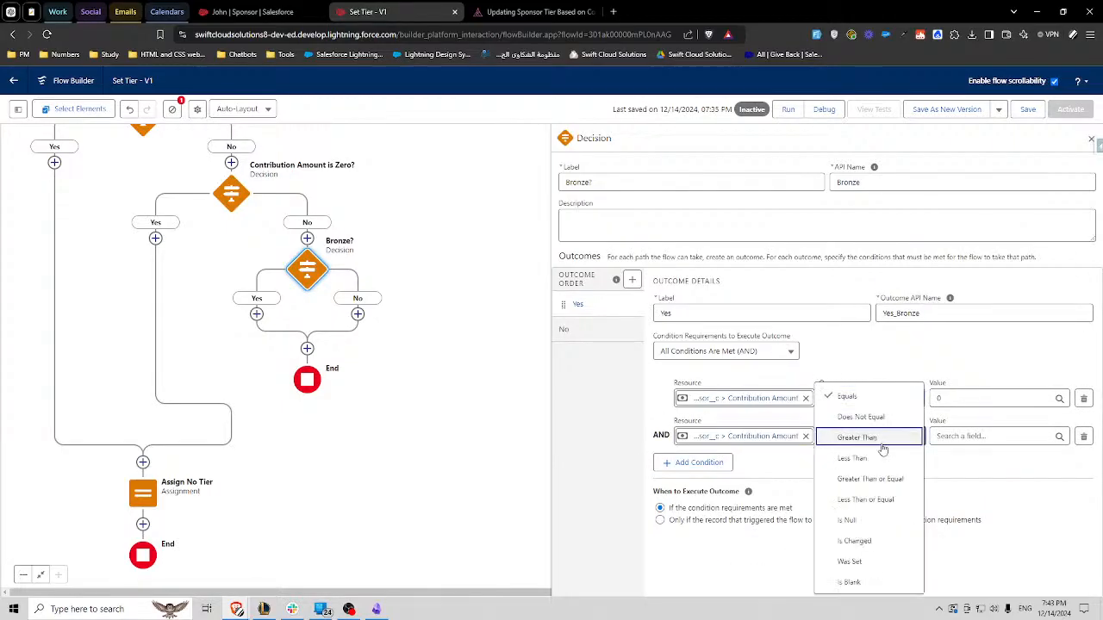
{"action": "left_click", "coordinate": [849, 454]}
{"action": "left_click", "coordinate": [956, 435]}
{"action": "type", "text": "1000"}
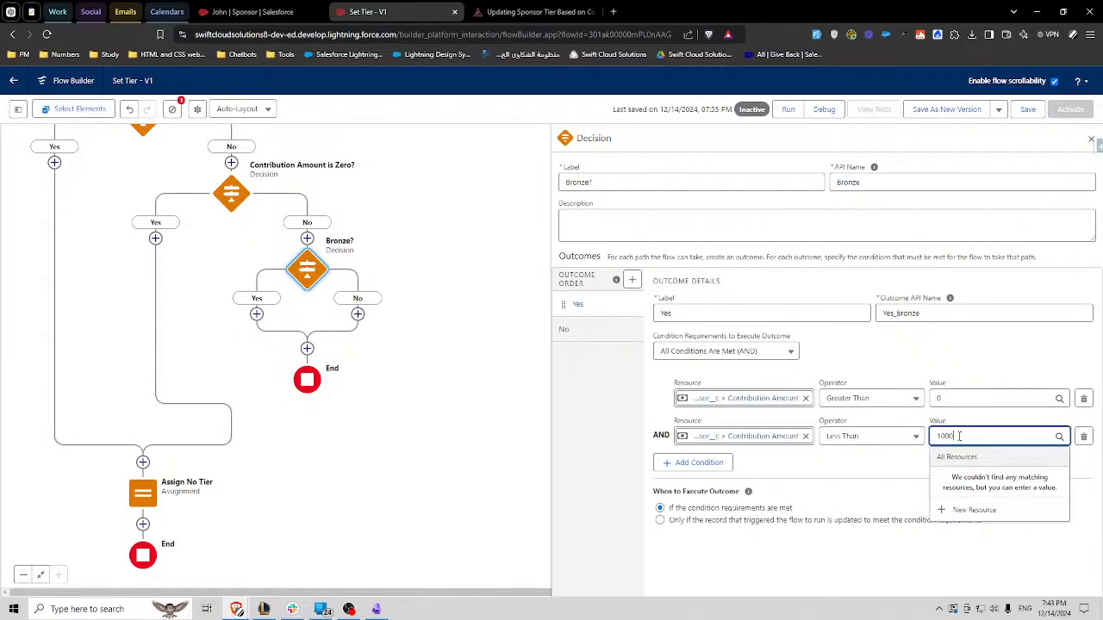
{"action": "left_click", "coordinate": [882, 459]}
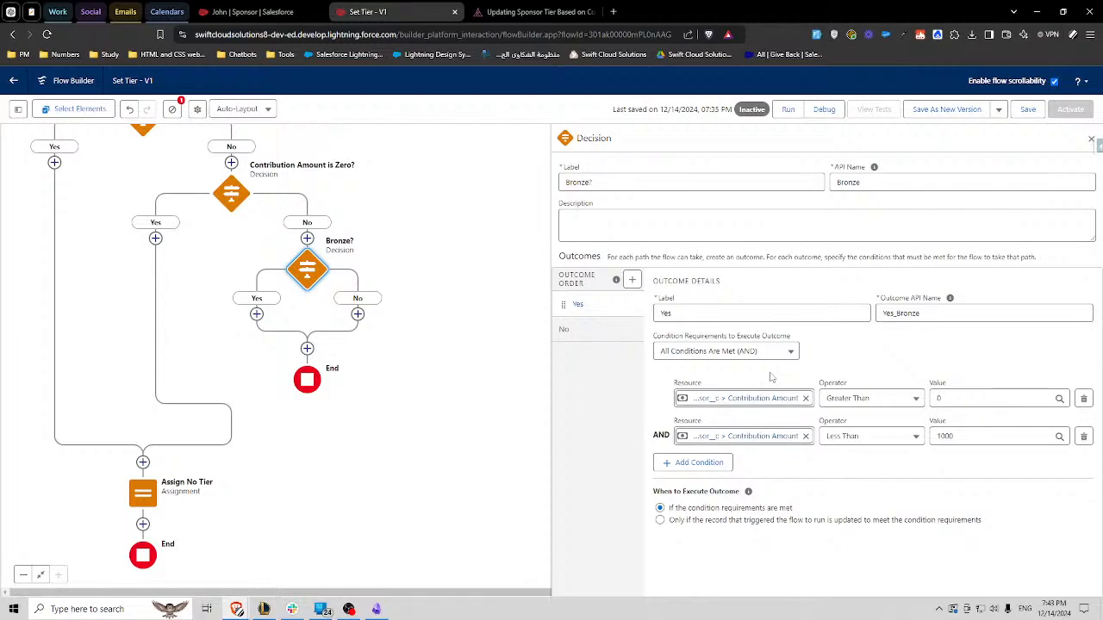
- Copy the Bronze? decision and paste it on its No path and again on the pasted copy's No path
{"action": "left_click", "coordinate": [312, 274]}
{"action": "left_click", "coordinate": [277, 319]}
{"action": "left_click", "coordinate": [358, 313]}
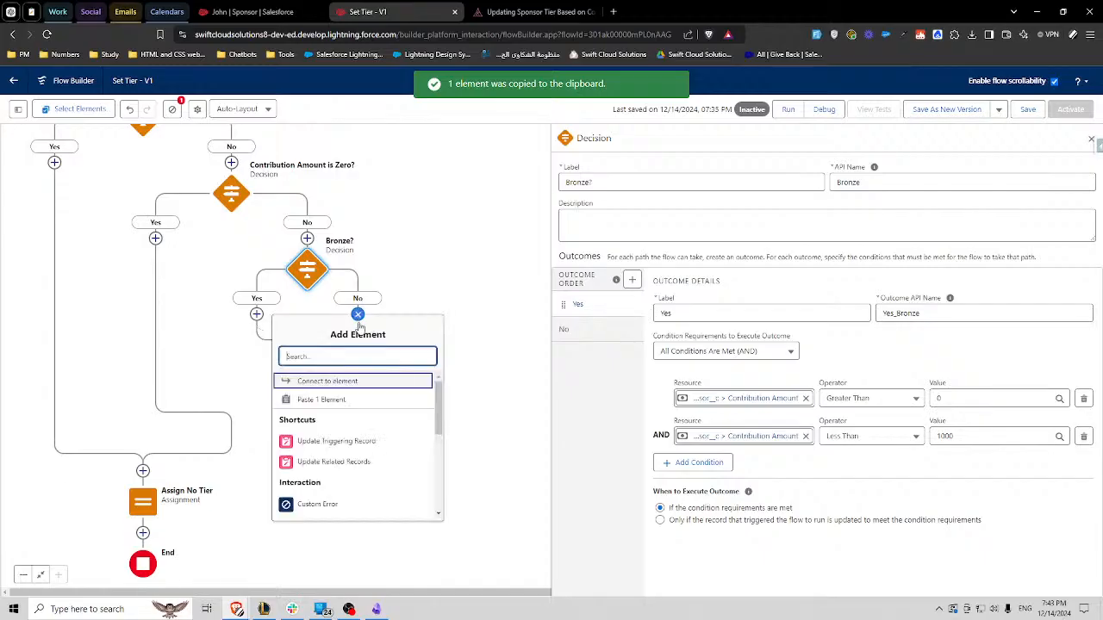
{"action": "left_click", "coordinate": [321, 399]}
{"action": "left_click", "coordinate": [452, 390]}
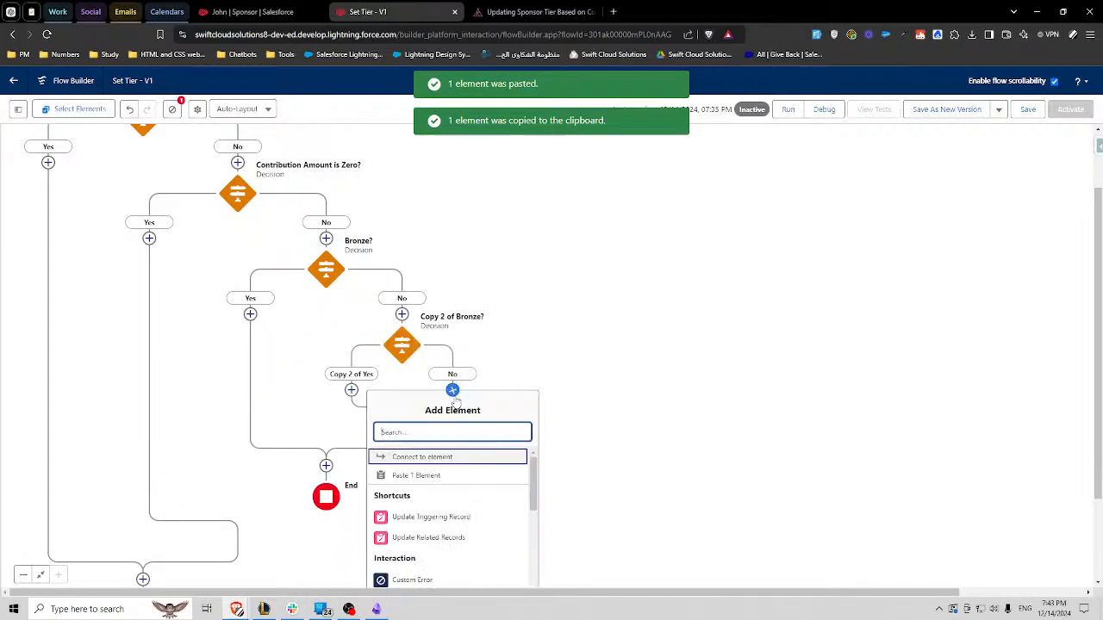
{"action": "left_click", "coordinate": [422, 475]}
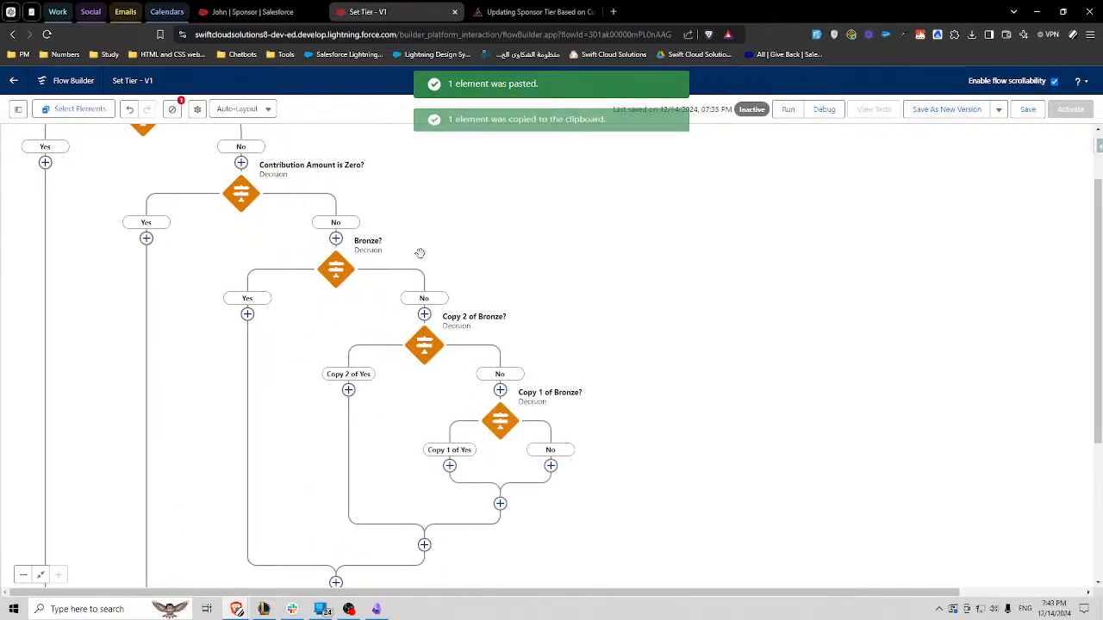
- Check the tier names on the Camp Apex challenge page and rename the first pasted decision "Silver?" with API name Silver
{"action": "left_click", "coordinate": [527, 12]}
{"action": "double_click", "coordinate": [166, 446]}
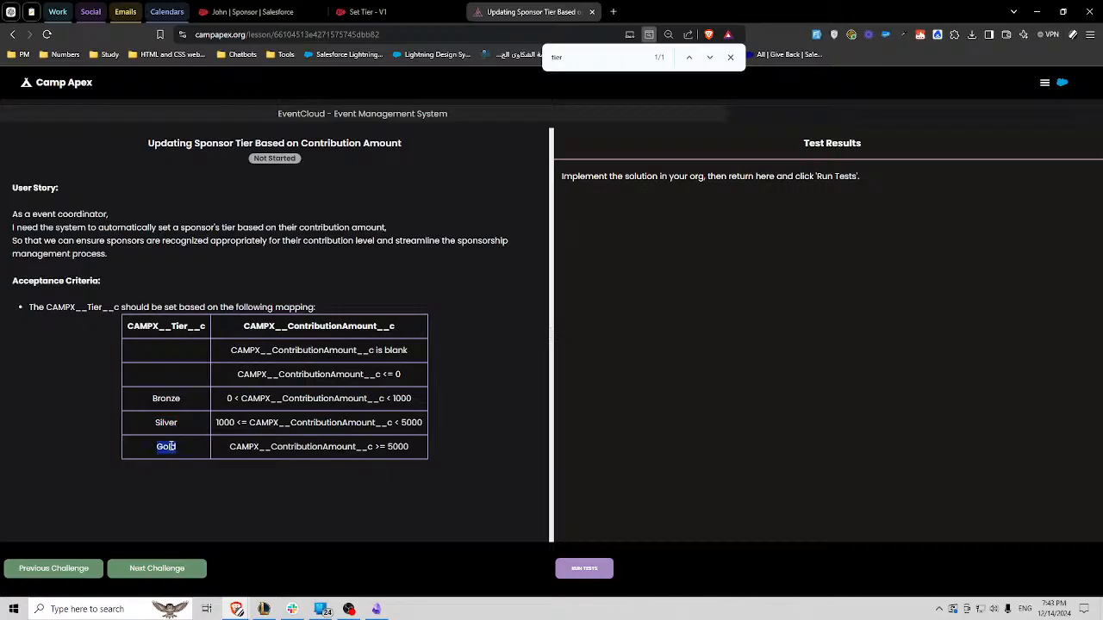
{"action": "left_click", "coordinate": [370, 11]}
{"action": "left_click", "coordinate": [424, 345]}
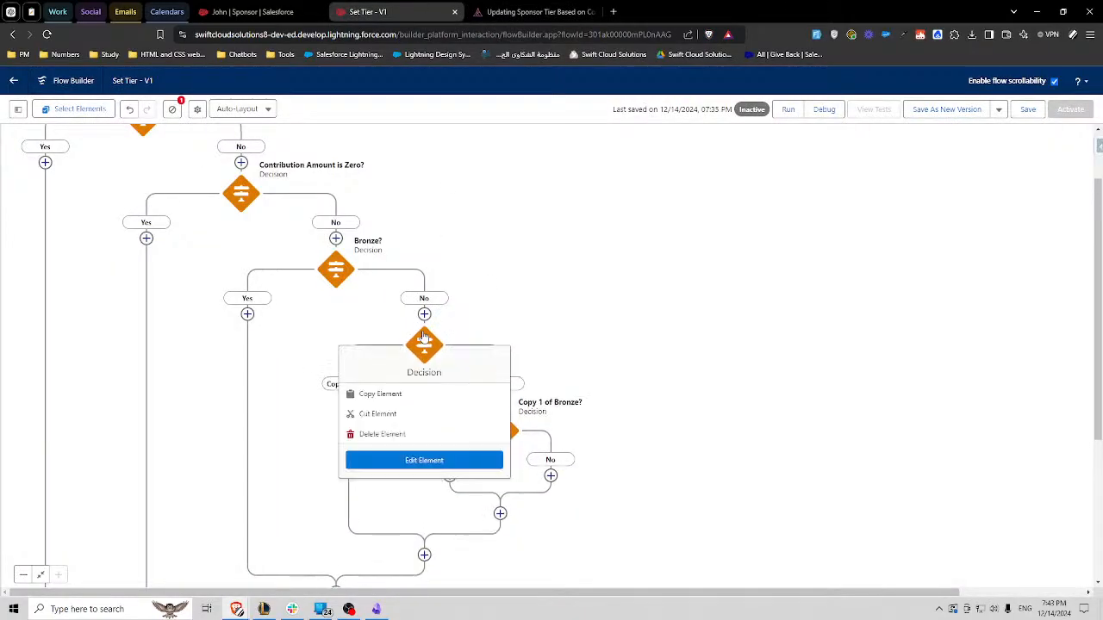
{"action": "left_click", "coordinate": [419, 458]}
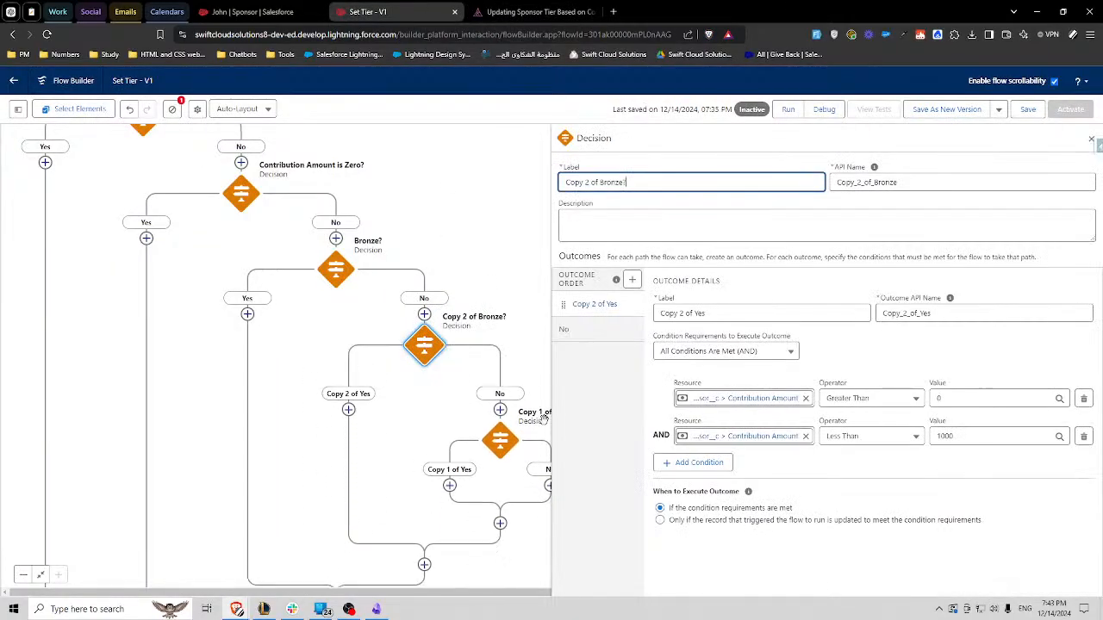
{"action": "triple_click", "coordinate": [634, 183]}
{"action": "left_click", "coordinate": [644, 255]}
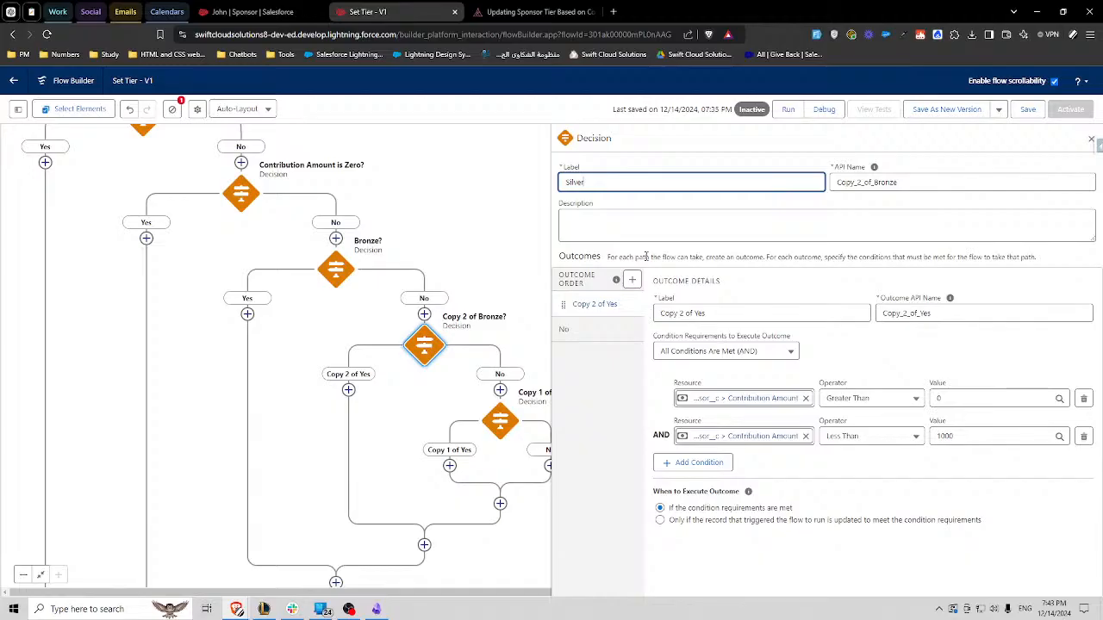
{"action": "double_click", "coordinate": [572, 182]}
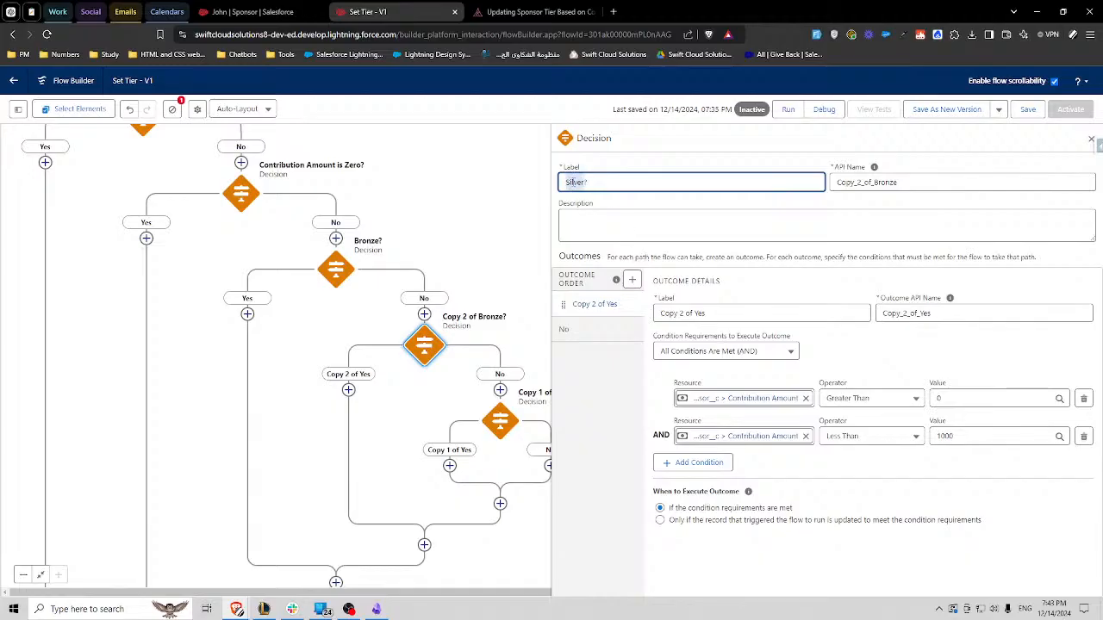
{"action": "double_click", "coordinate": [900, 181]}
{"action": "key", "text": "ctrl+v"}
- Set the Silver? decision's first outcome label to Silver and its API name to Yes_Silver
{"action": "double_click", "coordinate": [920, 312]}
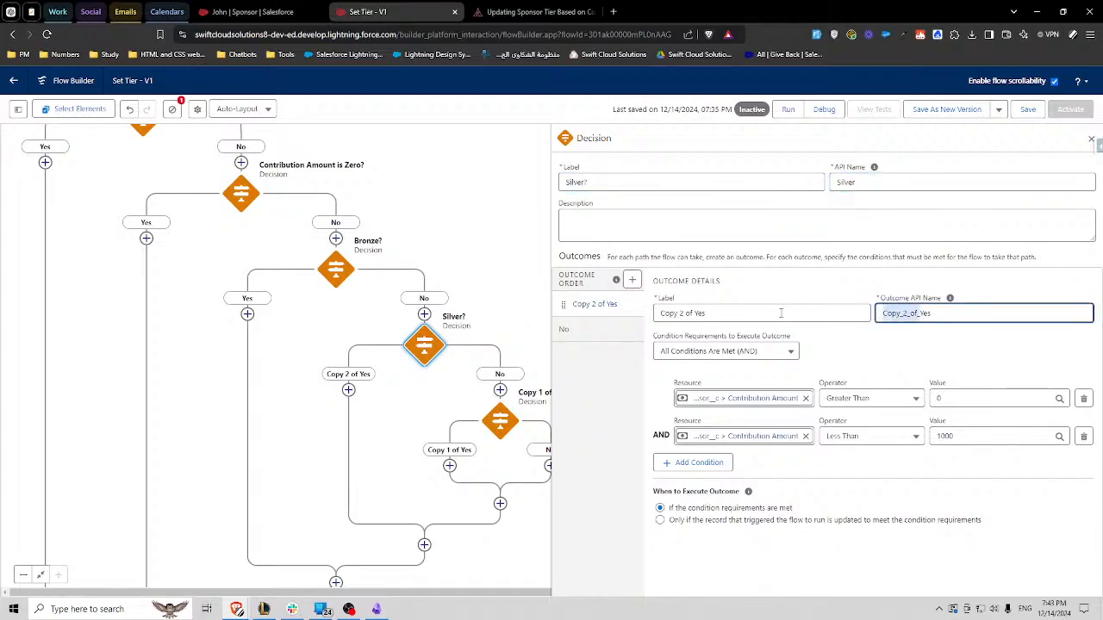
{"action": "type", "text": "Yes_"}
{"action": "key", "text": "ctrl+v"}
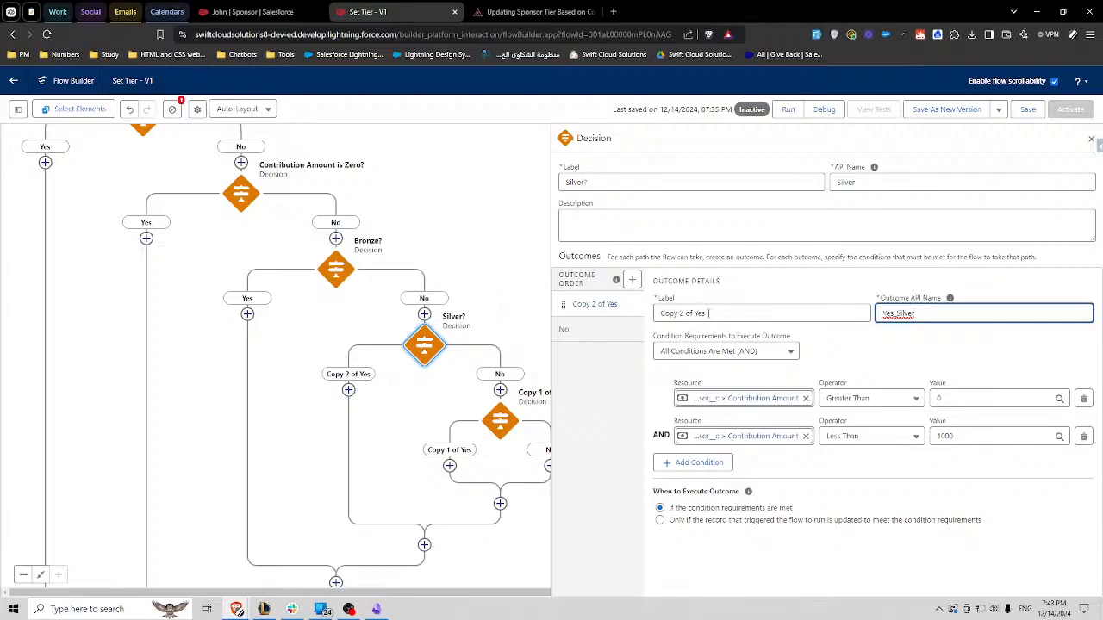
{"action": "triple_click", "coordinate": [712, 314]}
{"action": "key", "text": "ctrl+v"}
{"action": "left_click", "coordinate": [909, 383]}
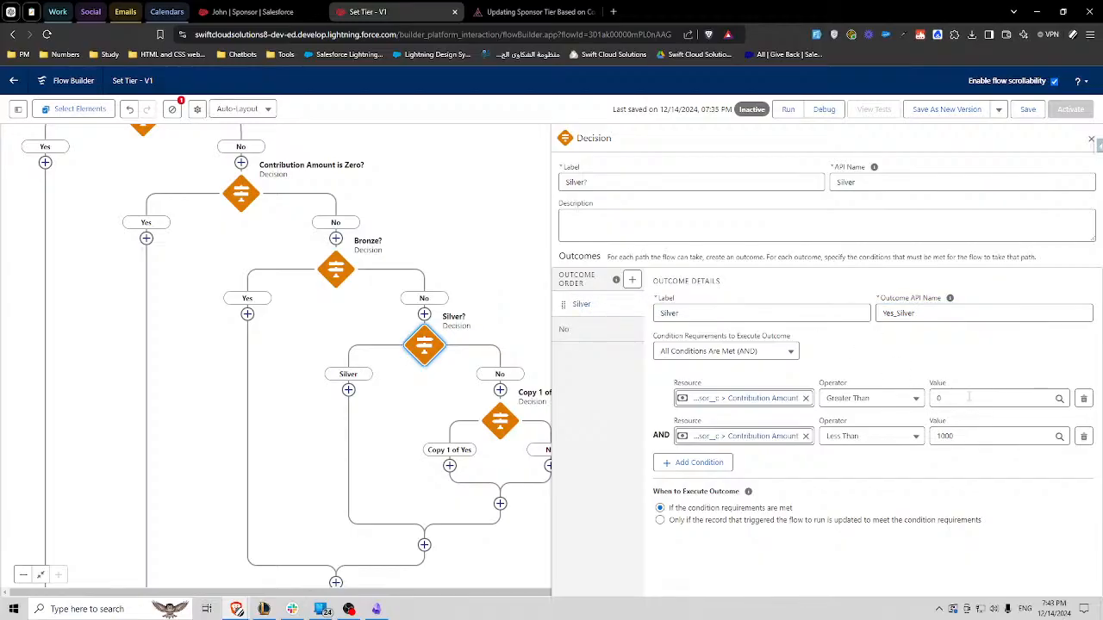
- Set the first Silver? condition to Contribution Amount Greater Than or Equal 1000, checking the range on the challenge page
{"action": "left_click_drag", "start_coordinate": [967, 398], "coordinate": [916, 406]}
{"action": "type", "text": "1000"}
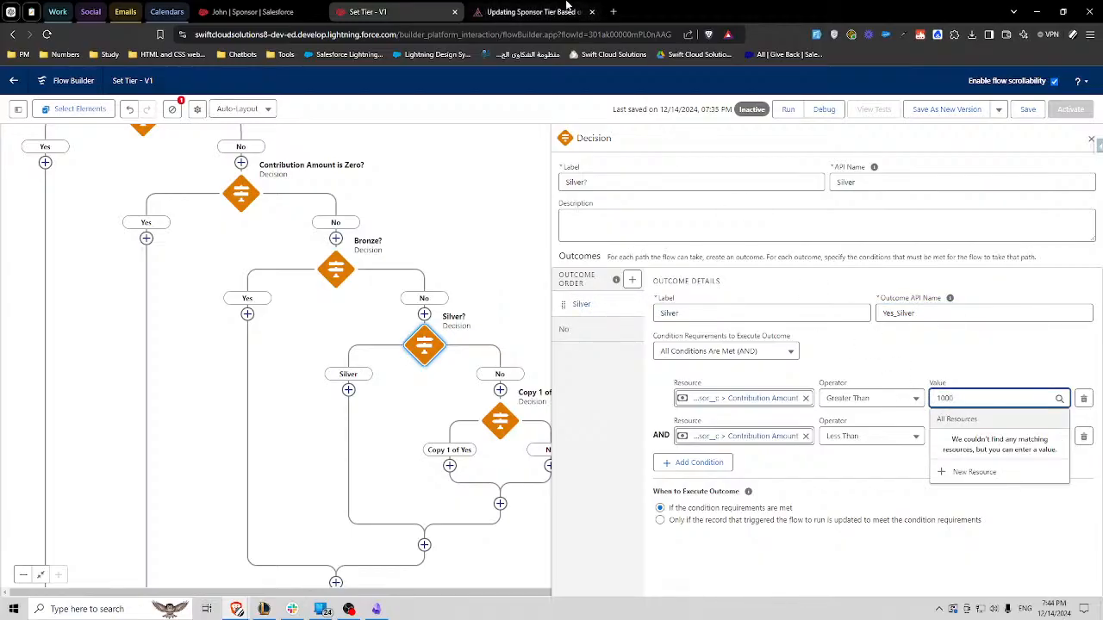
{"action": "left_click", "coordinate": [534, 11]}
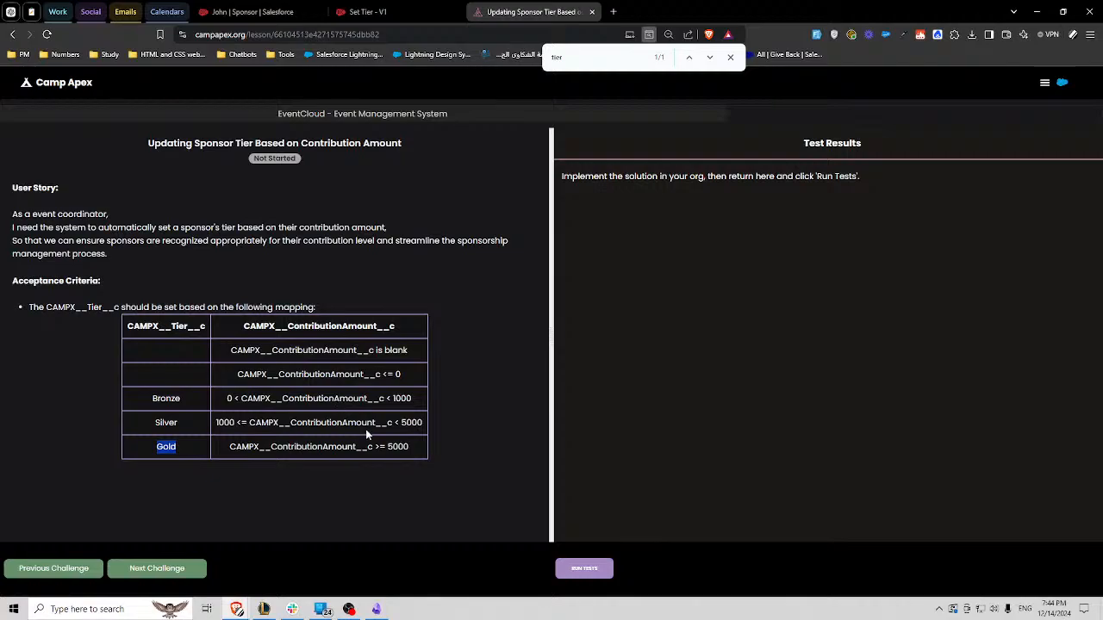
{"action": "double_click", "coordinate": [241, 423]}
{"action": "left_click", "coordinate": [368, 11]}
{"action": "left_click", "coordinate": [857, 398]}
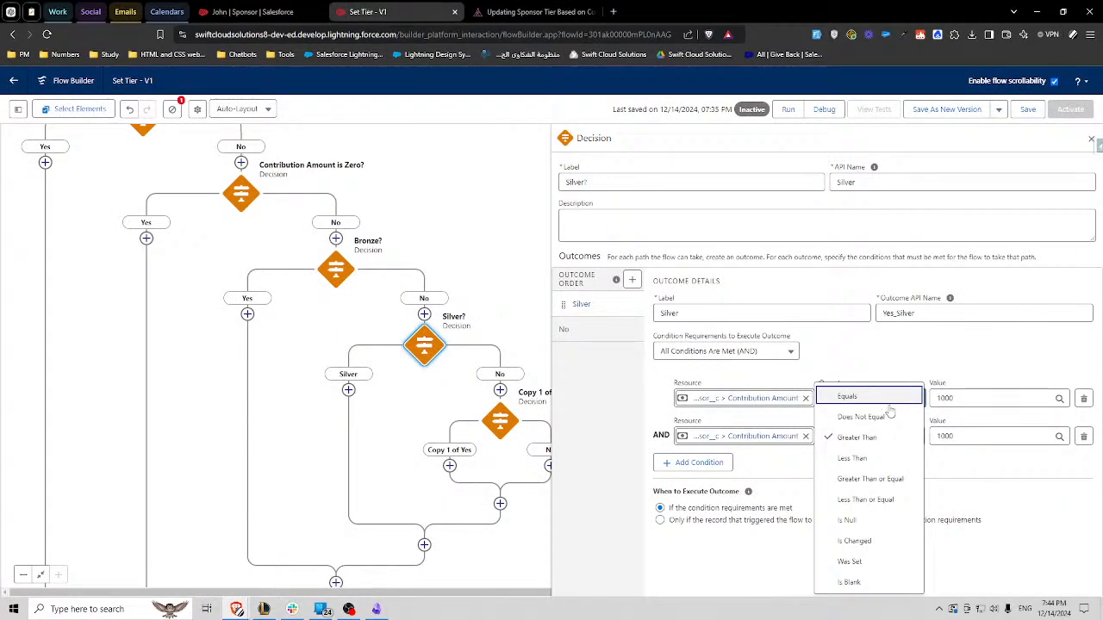
{"action": "left_click", "coordinate": [891, 479]}
{"action": "left_click", "coordinate": [955, 358]}
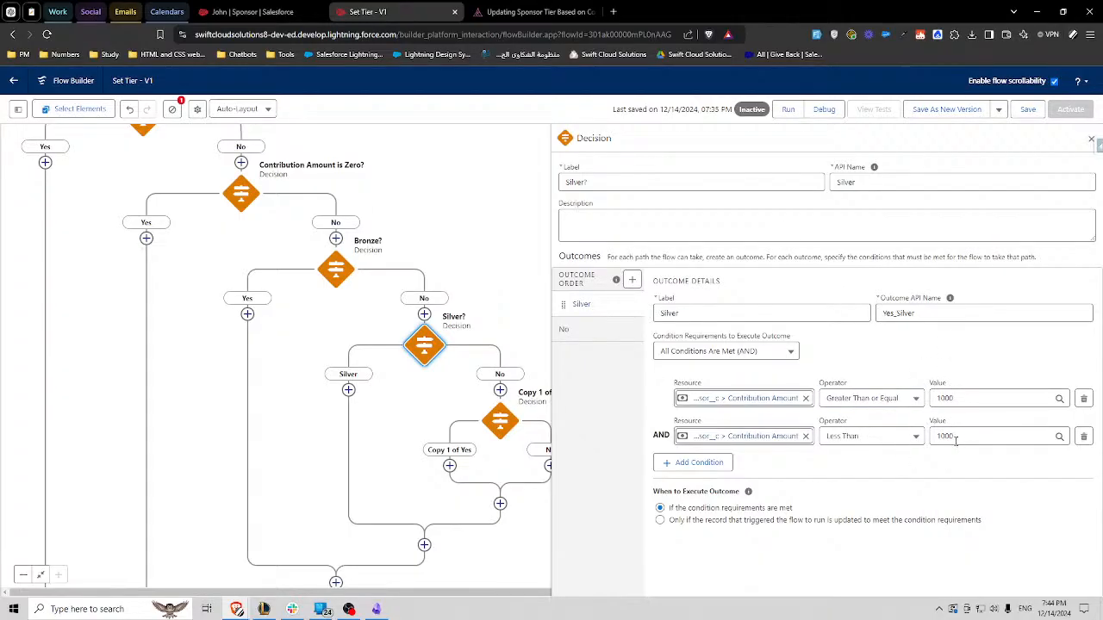
- Copy the Silver tier's upper limit from the challenge page and set the second Silver? condition to Less Than 5000
{"action": "left_click", "coordinate": [517, 11]}
{"action": "double_click", "coordinate": [412, 422]}
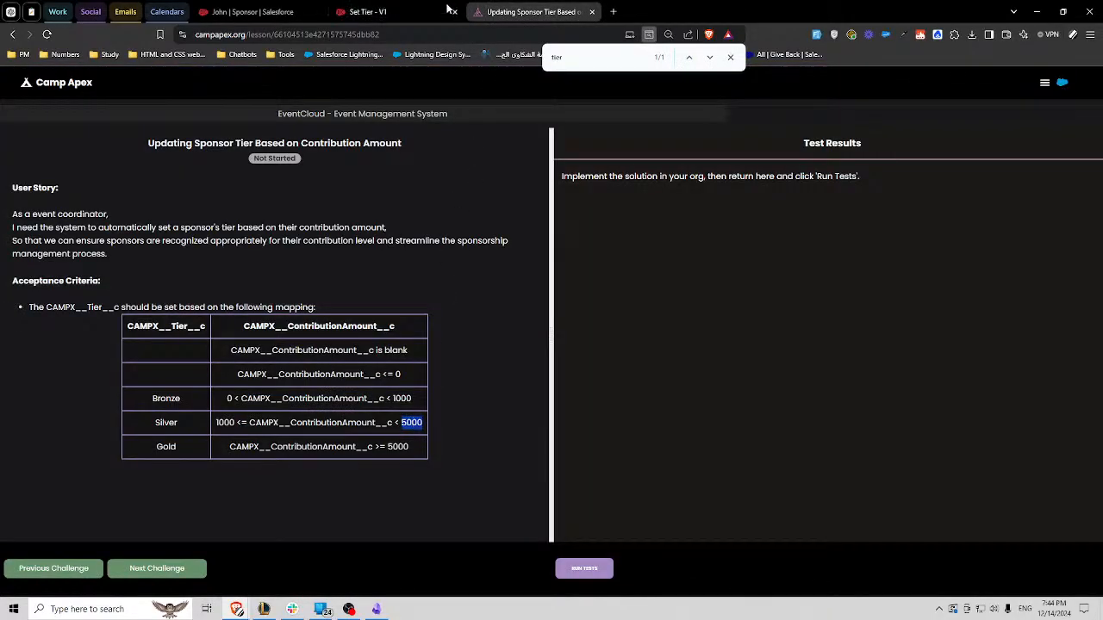
{"action": "left_click", "coordinate": [367, 11]}
{"action": "double_click", "coordinate": [942, 436]}
{"action": "key", "text": "ctrl+v"}
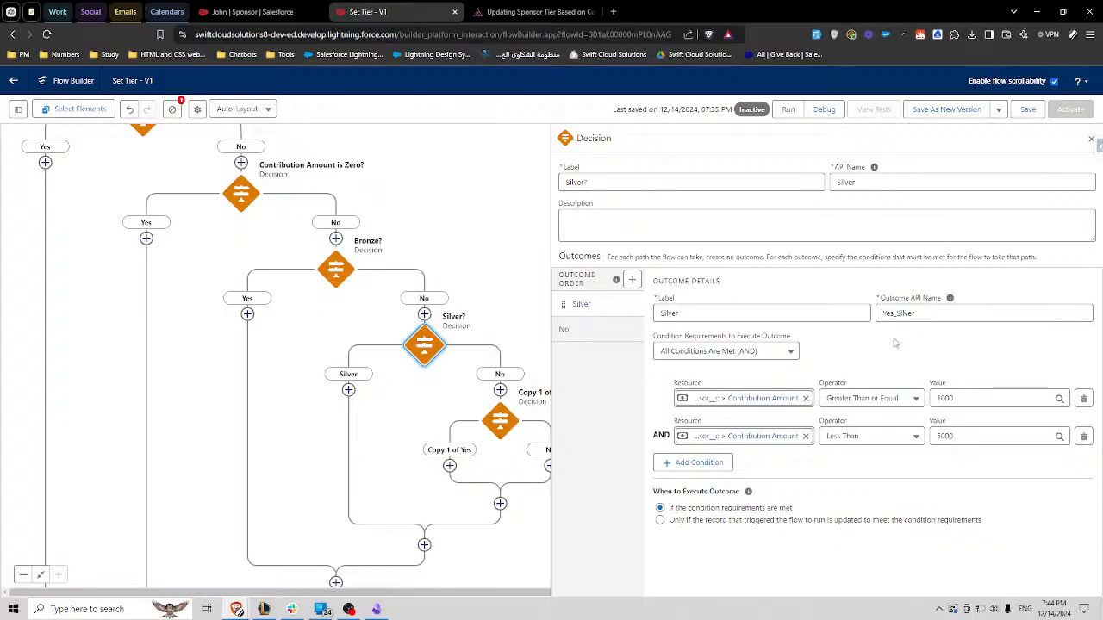
- Rename the last pasted decision on the Silver? No path as Gold, with API name Gold
{"action": "left_click_drag", "start_coordinate": [499, 269], "coordinate": [396, 246]}
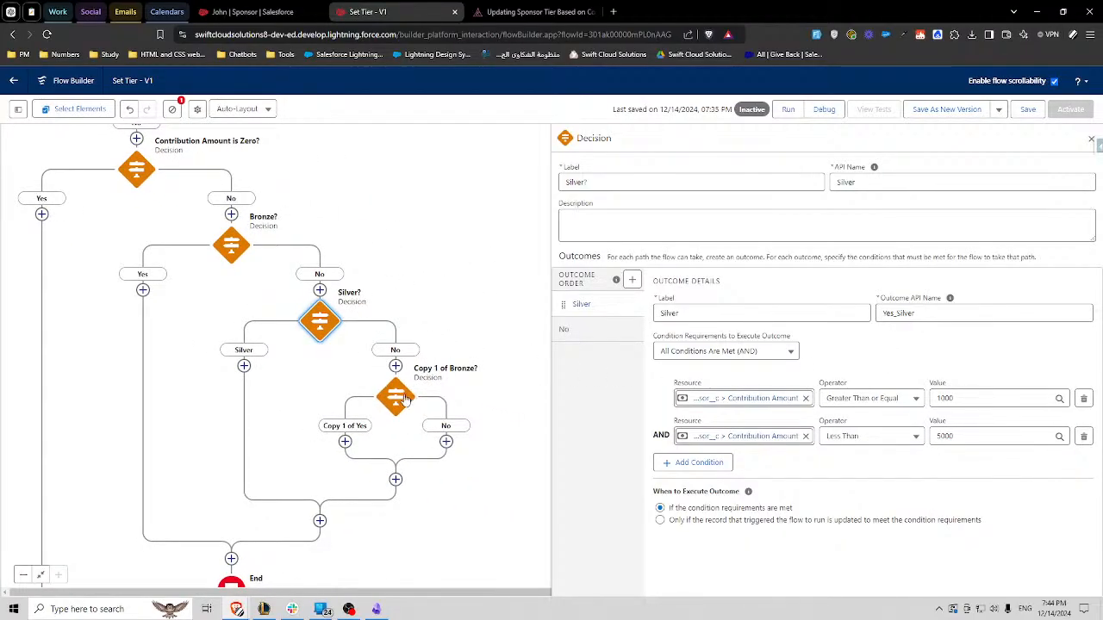
{"action": "left_click", "coordinate": [401, 399]}
{"action": "left_click", "coordinate": [677, 187]}
{"action": "key", "text": "ctrl+a"}
{"action": "type", "text": "Gold"}
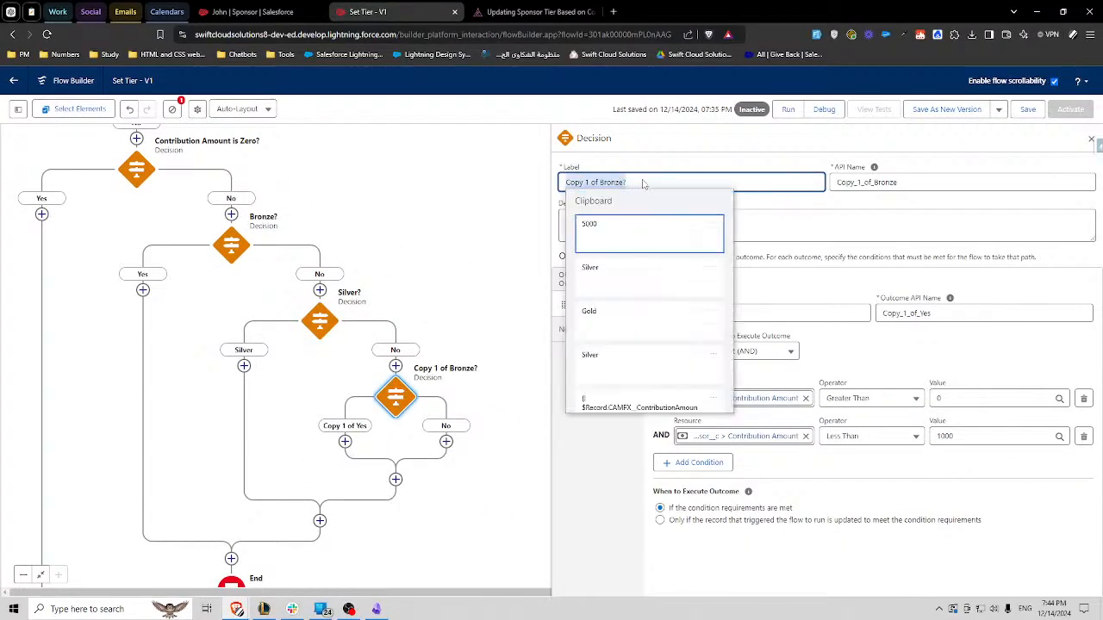
{"action": "double_click", "coordinate": [878, 183]}
{"action": "type", "text": "Gold"}
- Set the Gold decision's first outcome label to Yes and its API name to Yes_Gold
{"action": "double_click", "coordinate": [919, 314]}
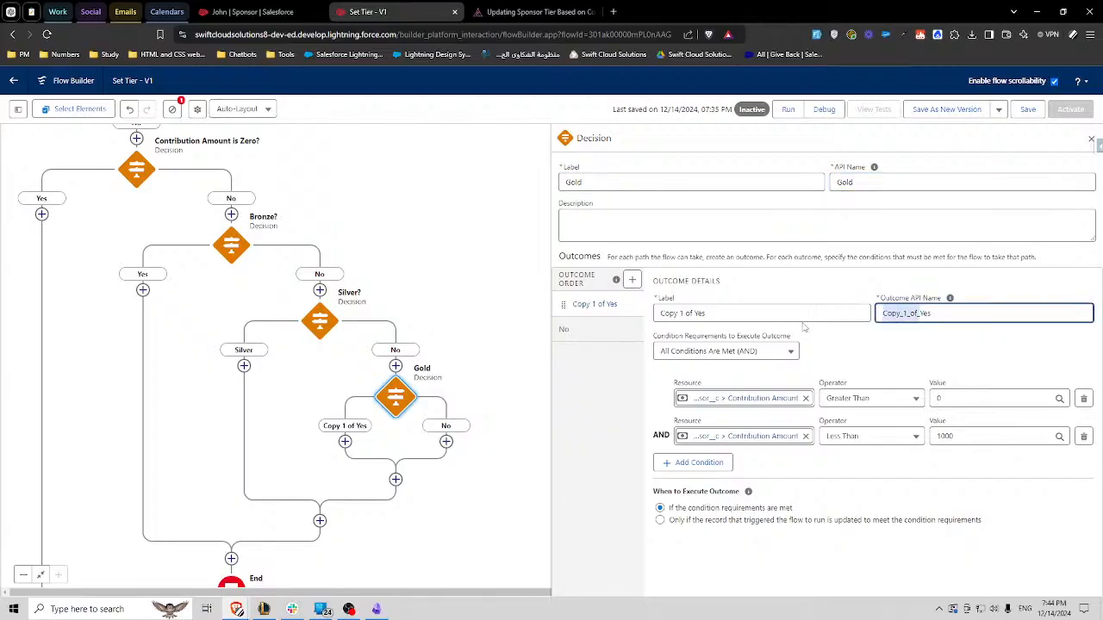
{"action": "type", "text": "Yes_Gold"}
{"action": "left_click", "coordinate": [837, 275]}
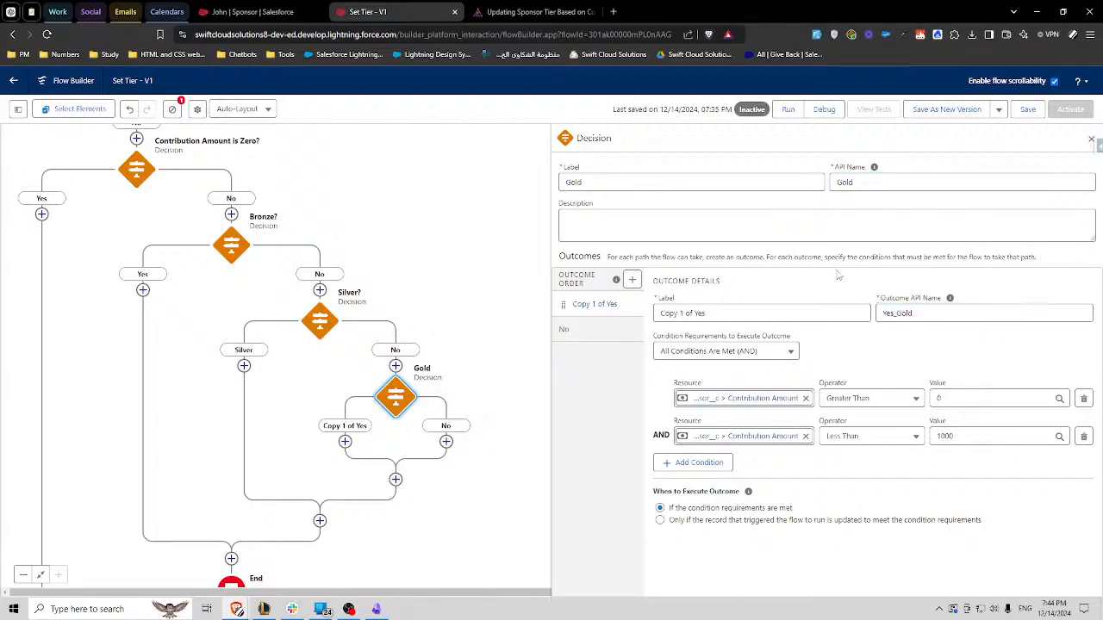
{"action": "triple_click", "coordinate": [721, 311]}
{"action": "type", "text": "Yes"}
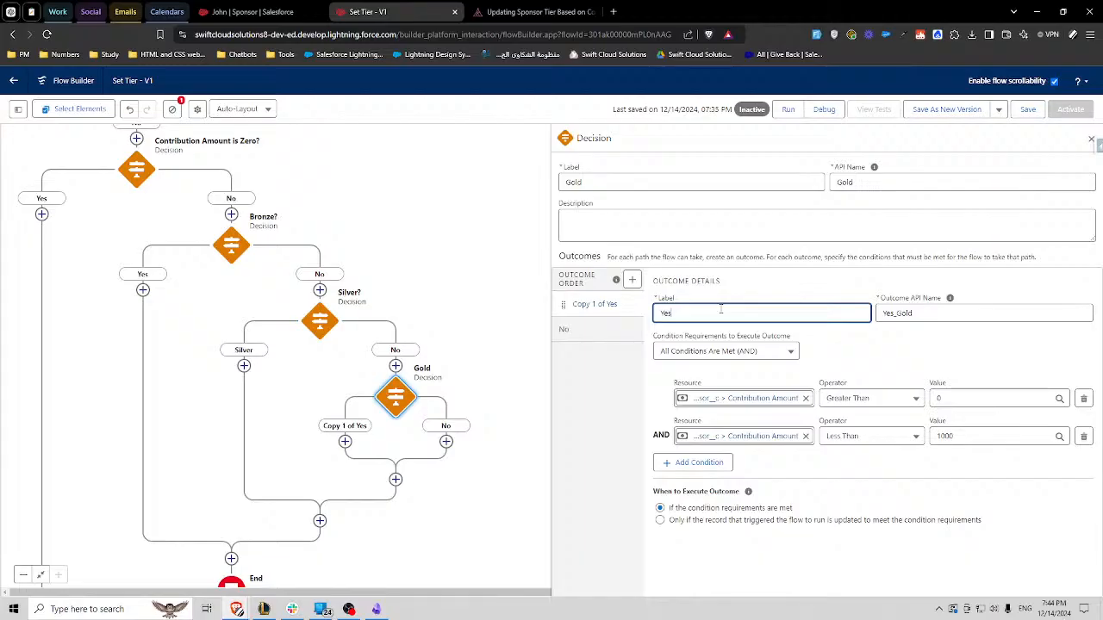
{"action": "left_click", "coordinate": [902, 345]}
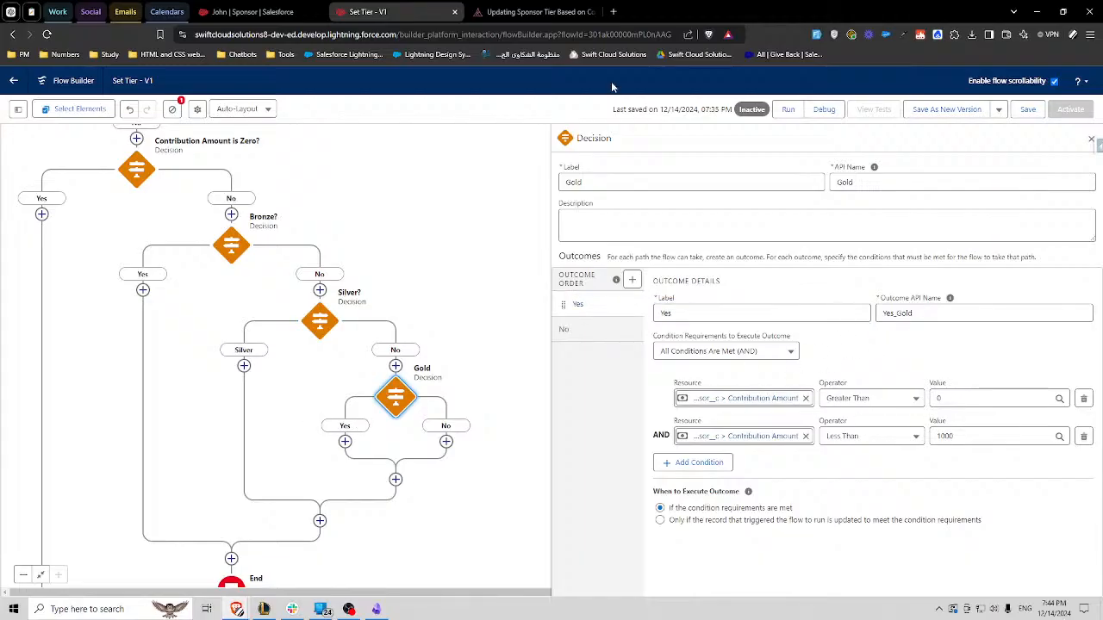
- Delete the Gold decision's second condition and set the remaining one to Contribution Amount Greater Than or Equal 5000, checking the challenge page
{"action": "left_click", "coordinate": [534, 11]}
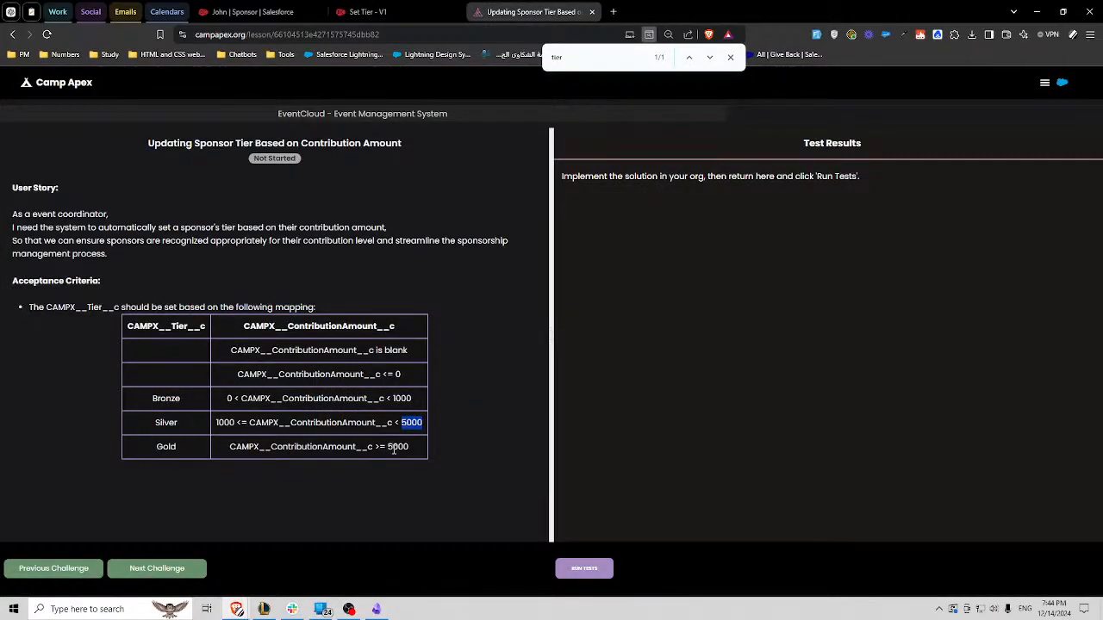
{"action": "left_click", "coordinate": [413, 7]}
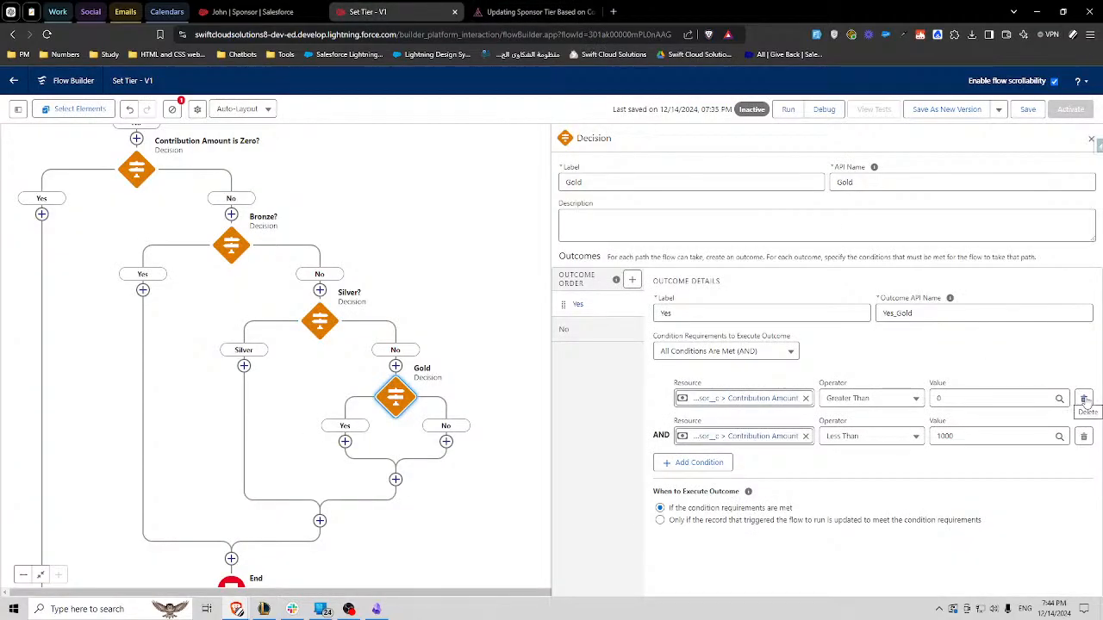
{"action": "left_click", "coordinate": [1083, 436]}
{"action": "left_click", "coordinate": [978, 395]}
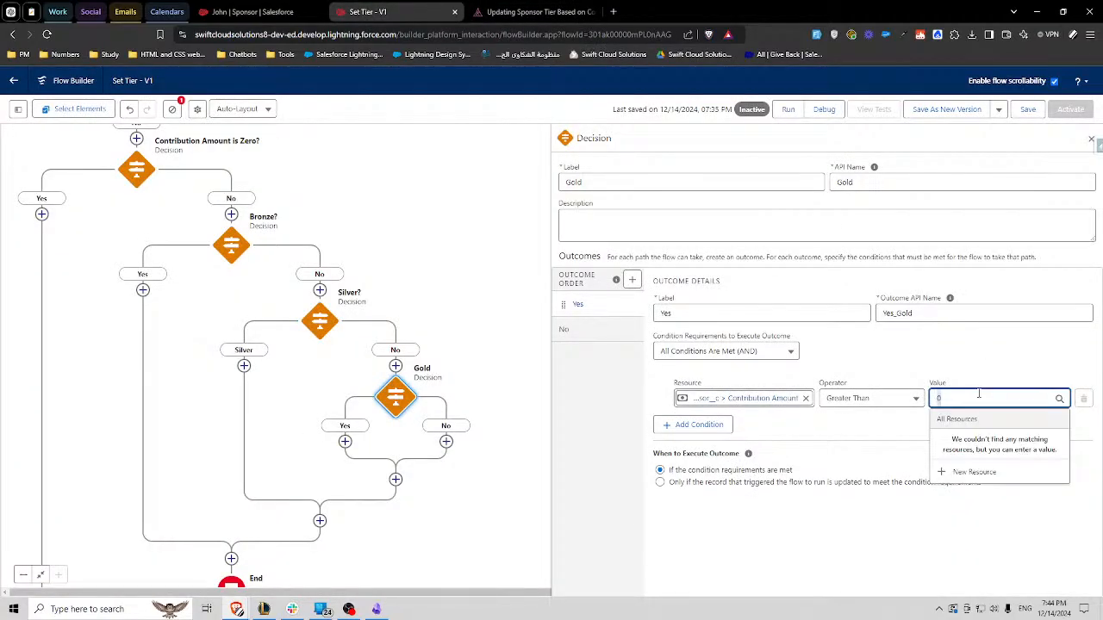
{"action": "left_click", "coordinate": [507, 9]}
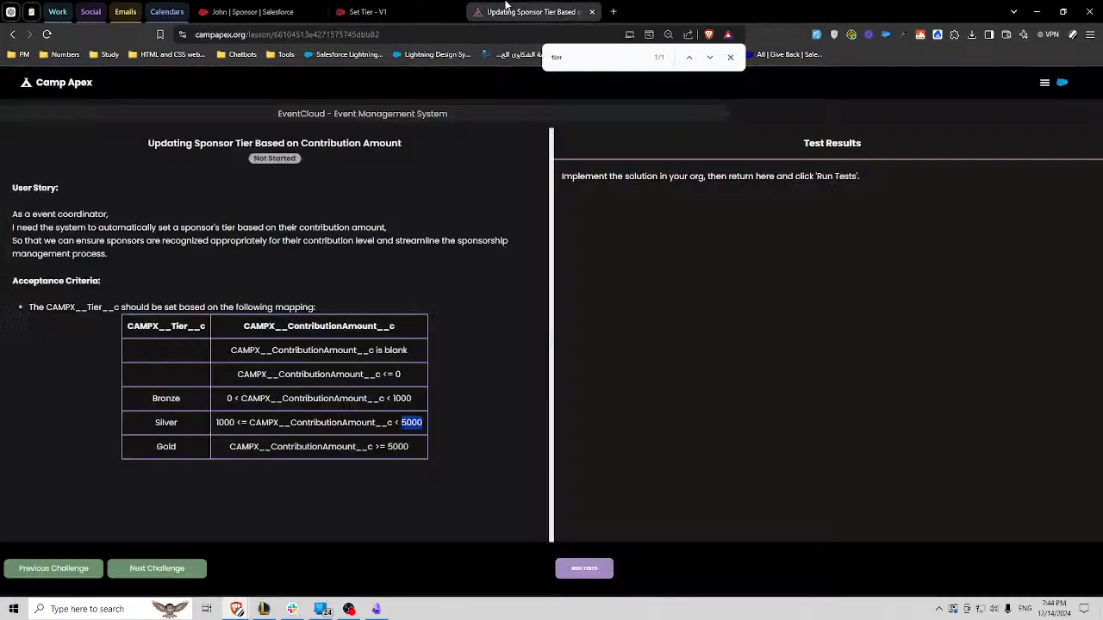
{"action": "left_click", "coordinate": [368, 12]}
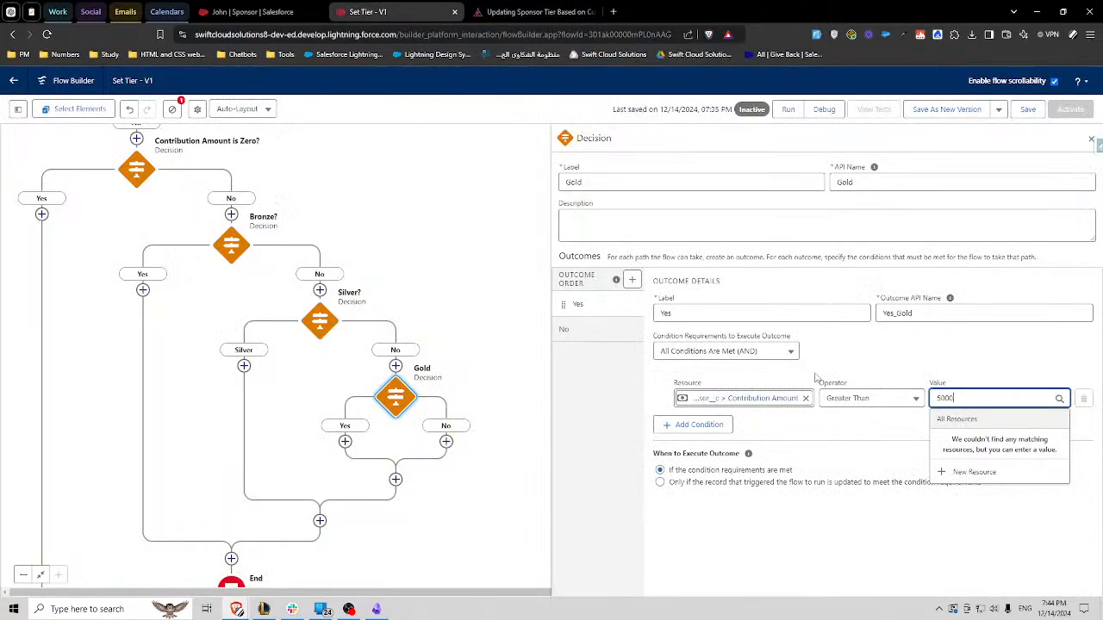
{"action": "left_click", "coordinate": [868, 398]}
{"action": "left_click", "coordinate": [913, 480]}
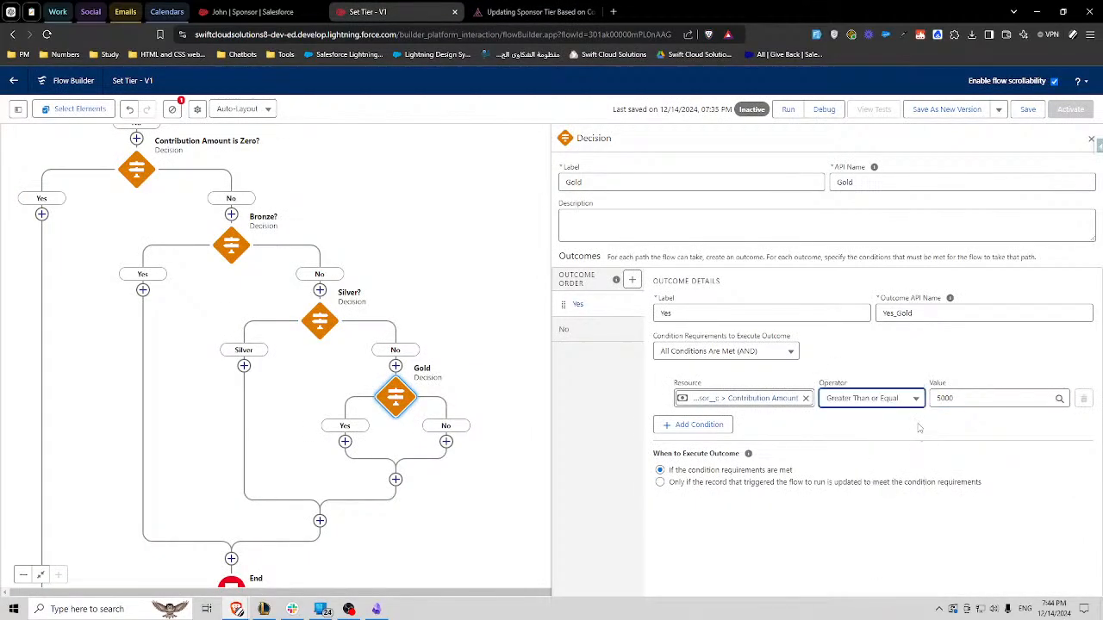
{"action": "scroll", "coordinate": [407, 446], "scroll_direction": "down", "scroll_amount": 2}
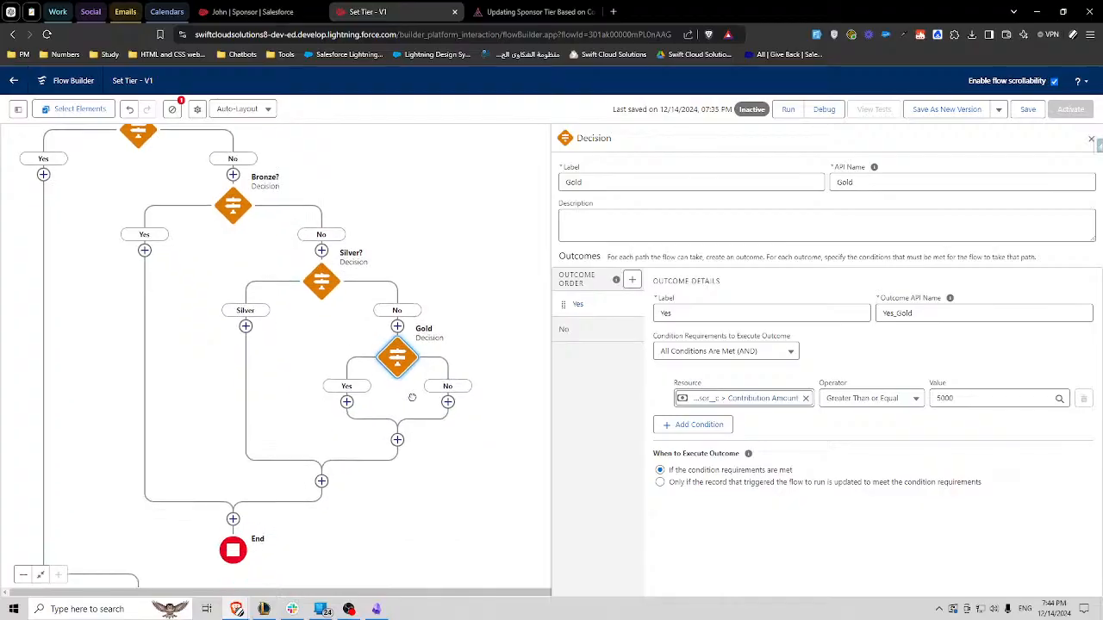
{"action": "scroll", "coordinate": [257, 367], "scroll_direction": "up", "scroll_amount": 2}
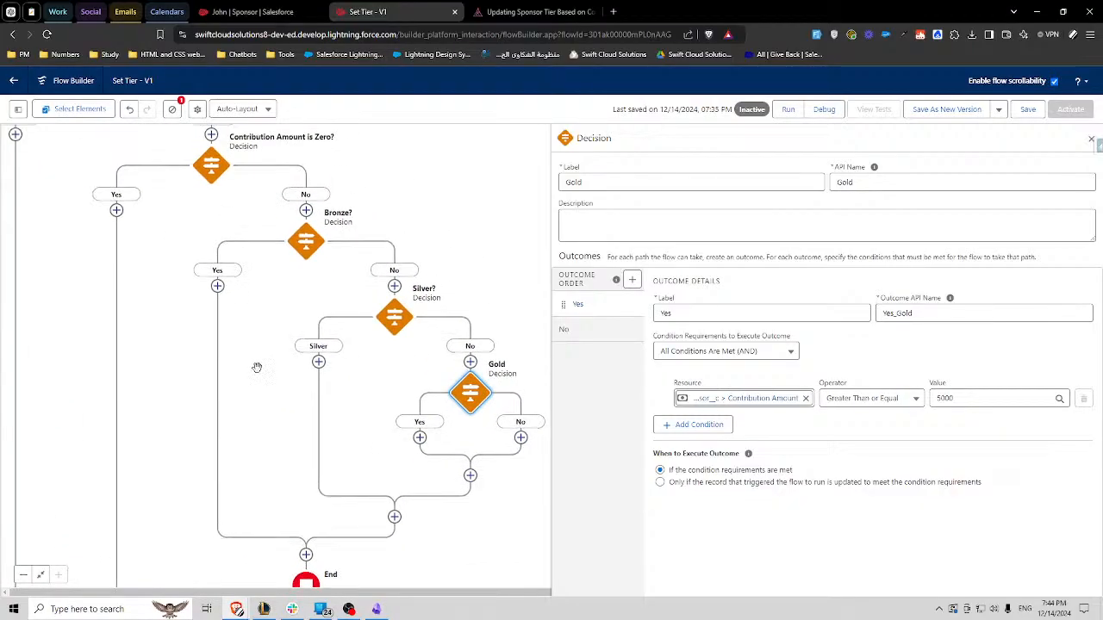
{"action": "left_click", "coordinate": [1091, 139]}
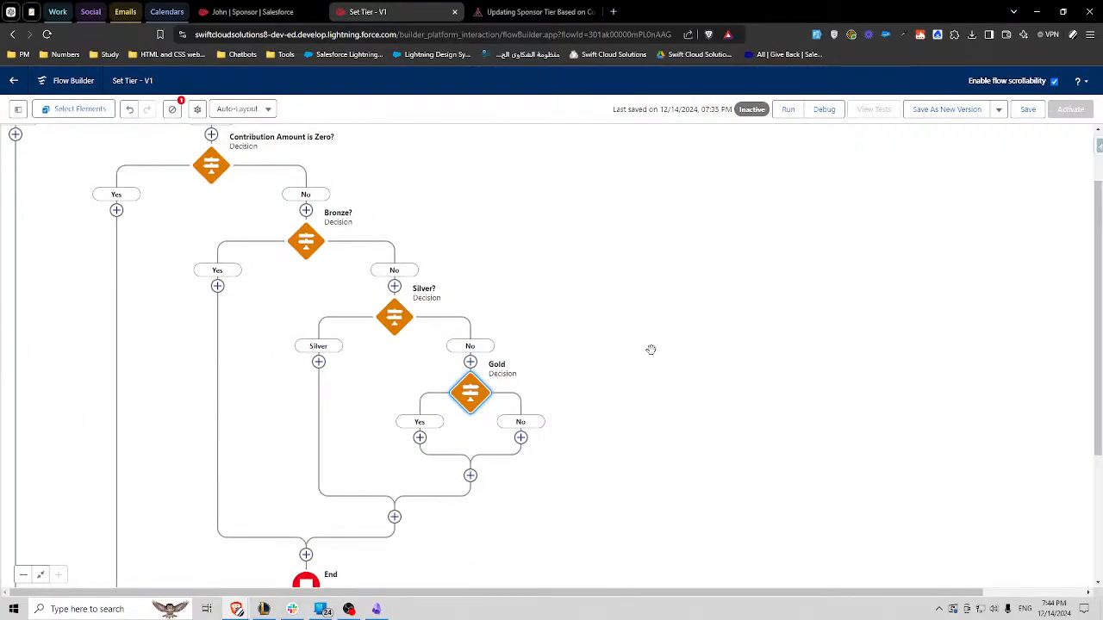
- Copy the Assign No Tier assignment and paste it on the Yes path of the Bronze? decision
{"action": "left_click_drag", "start_coordinate": [573, 347], "coordinate": [753, 386]}
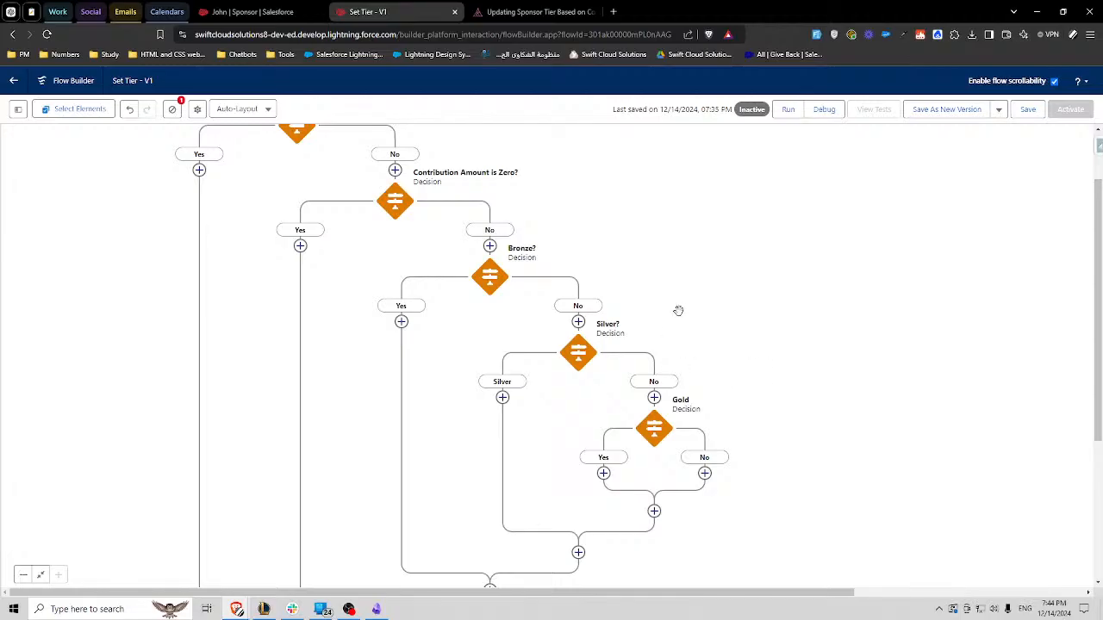
{"action": "left_click_drag", "start_coordinate": [678, 310], "coordinate": [741, 357]}
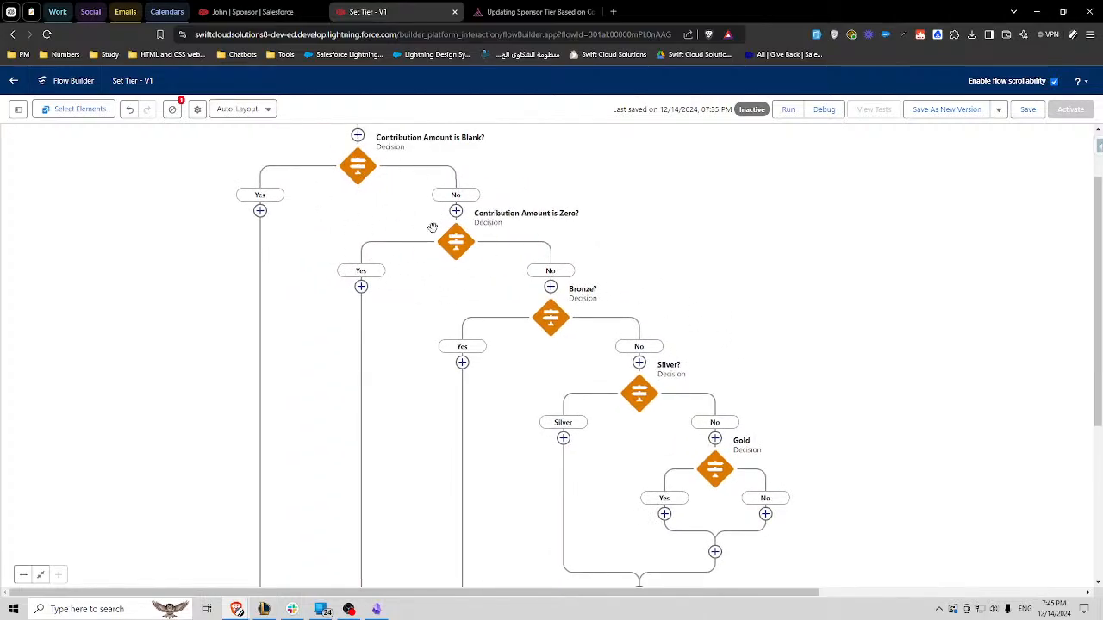
{"action": "scroll", "coordinate": [497, 284], "scroll_direction": "down", "scroll_amount": 3}
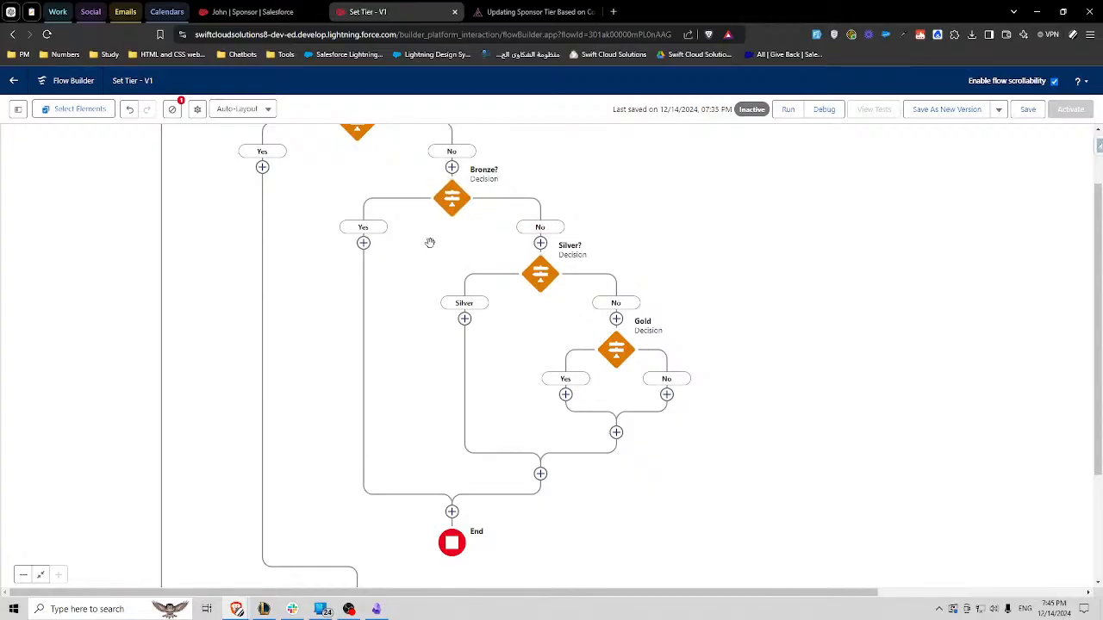
{"action": "left_click_drag", "start_coordinate": [402, 334], "coordinate": [442, 156]}
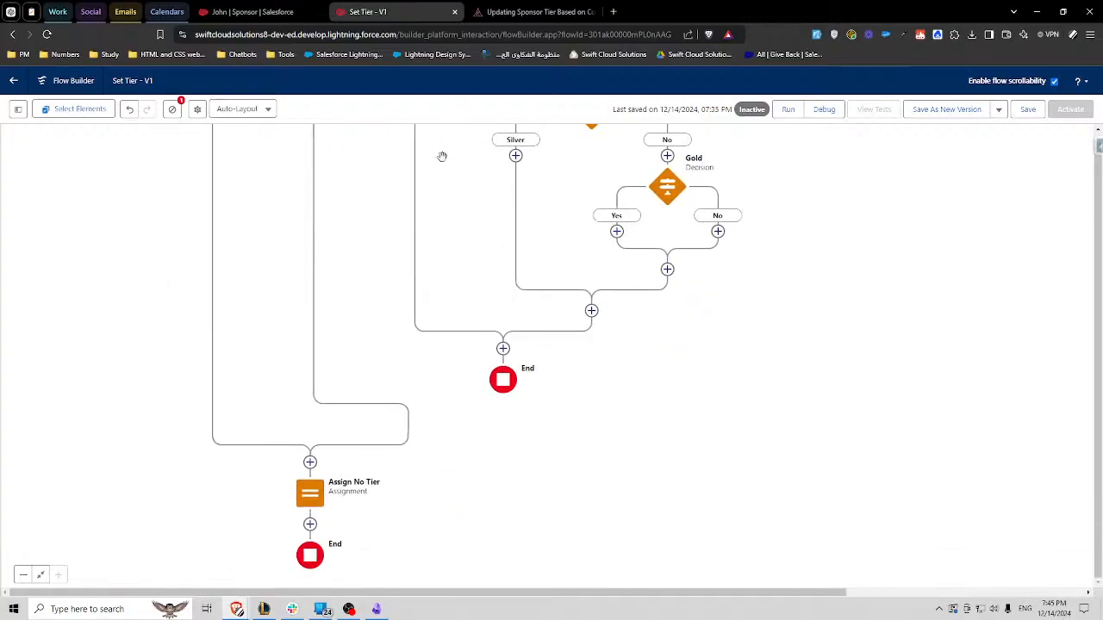
{"action": "left_click", "coordinate": [310, 493]}
{"action": "left_click", "coordinate": [289, 539]}
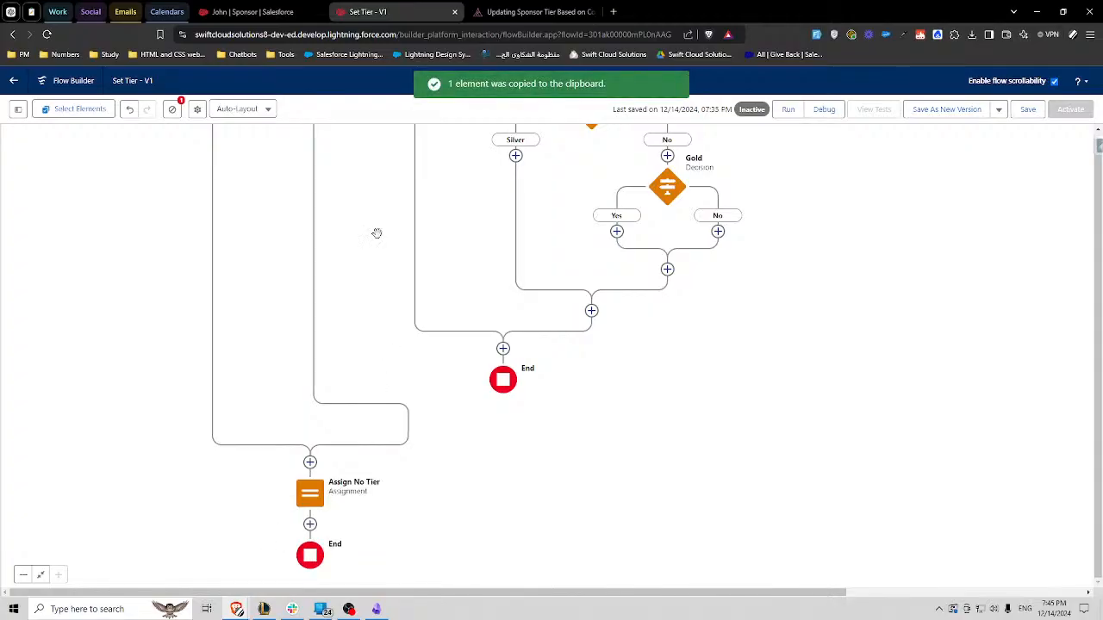
{"action": "left_click_drag", "start_coordinate": [376, 232], "coordinate": [381, 390]}
{"action": "left_click", "coordinate": [419, 238]}
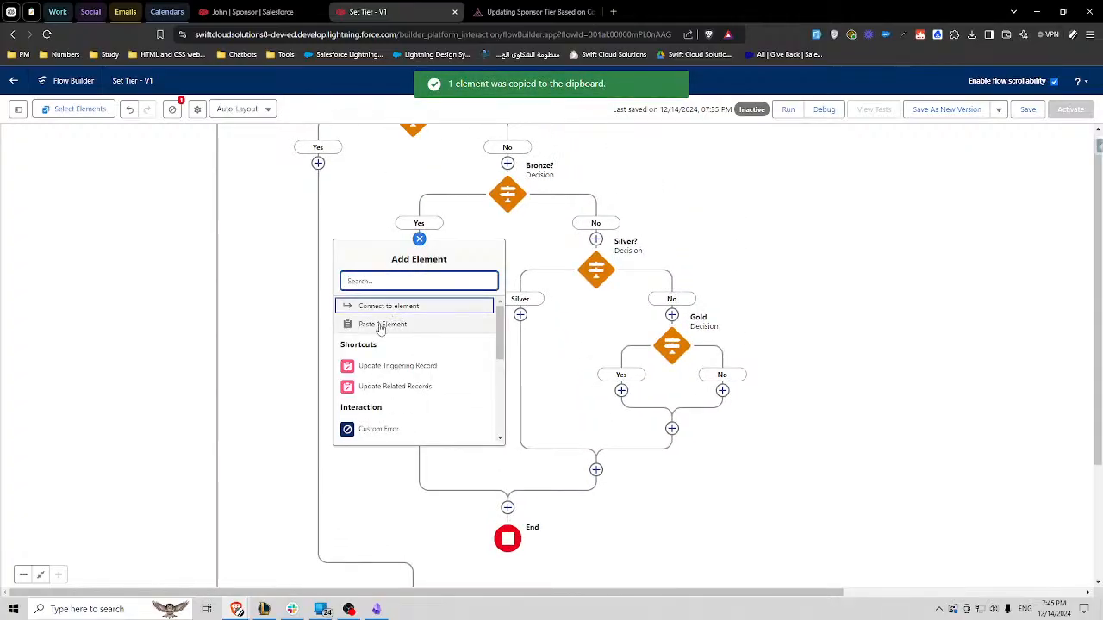
{"action": "left_click", "coordinate": [380, 326]}
- Relabel the pasted assignment on the Bronze? Yes path as Assign Tier Bronze
{"action": "left_click", "coordinate": [413, 267]}
{"action": "left_click", "coordinate": [414, 384]}
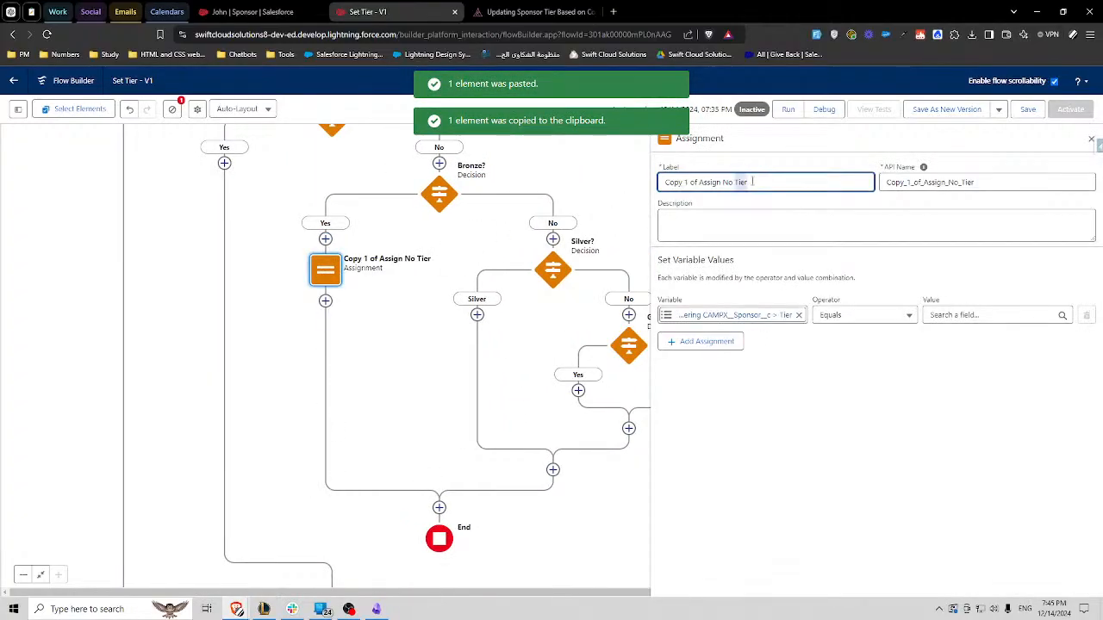
{"action": "triple_click", "coordinate": [752, 182]}
{"action": "type", "text": "Assign"}
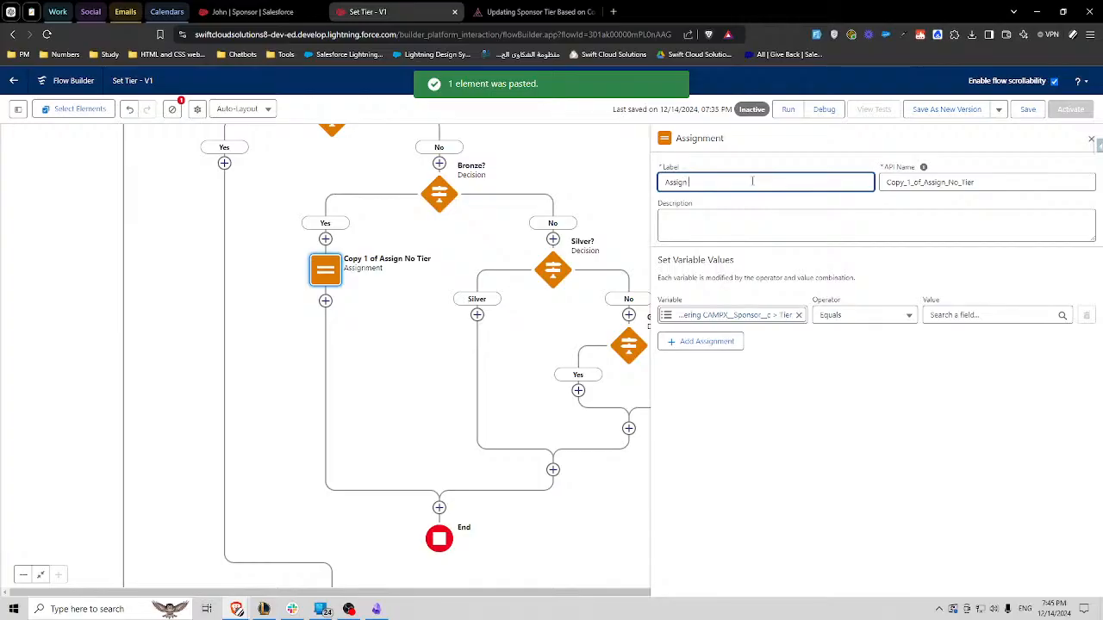
{"action": "type", "text": " Bronze Ti"}
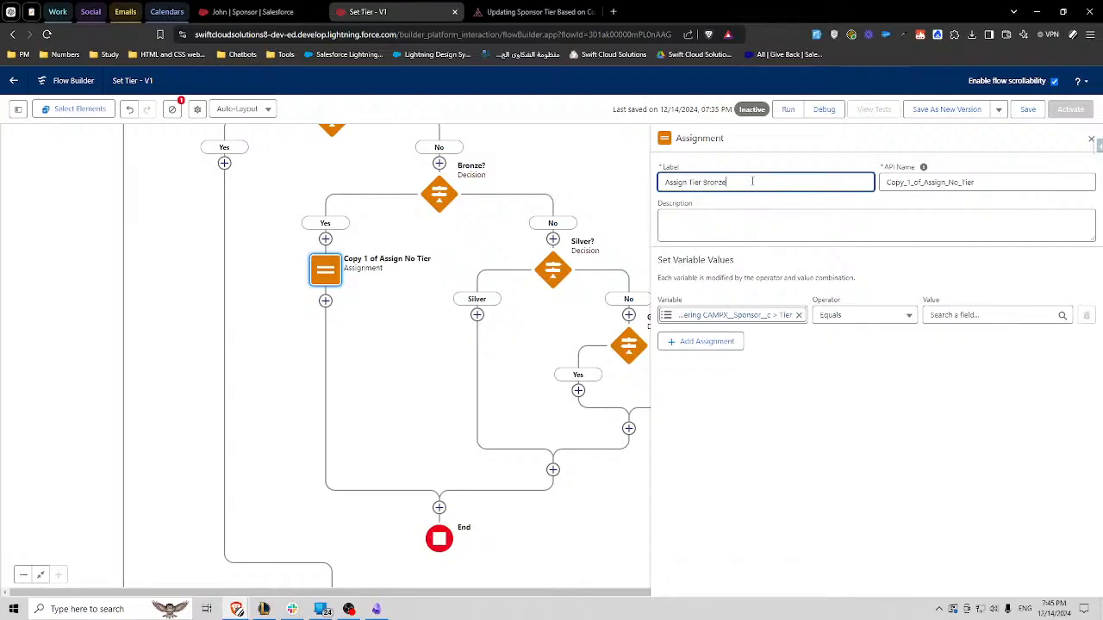
- Set the Bronze assignment's API name to Assign_Tier_Bronze and its Tier value to the Bronze picklist value
{"action": "left_click", "coordinate": [915, 180]}
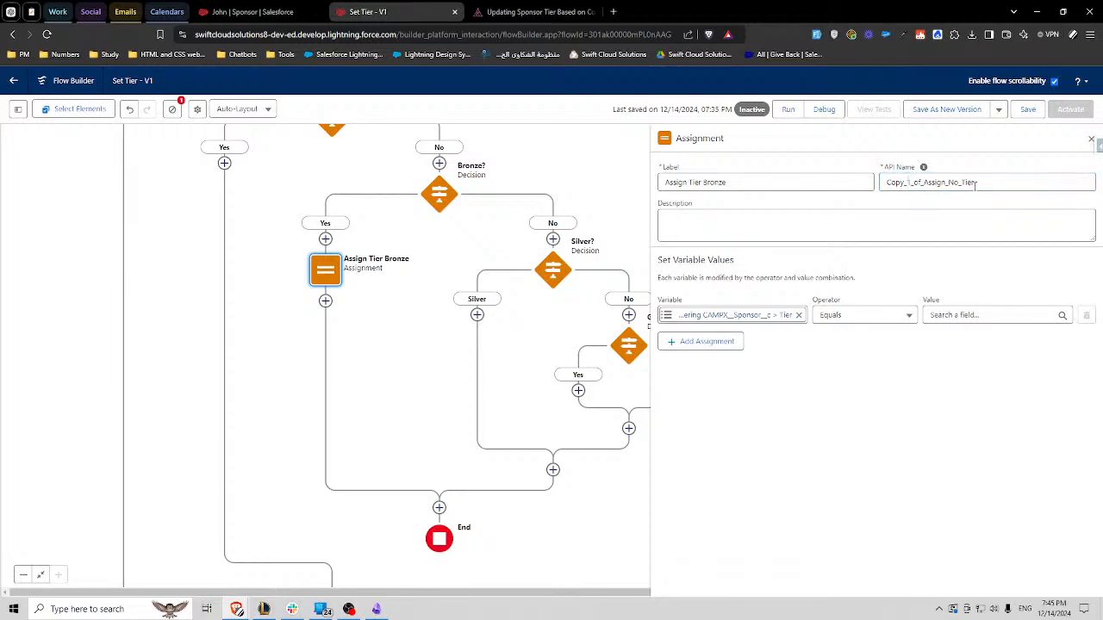
{"action": "left_click", "coordinate": [1039, 181]}
{"action": "key", "text": "ctrl+a"}
{"action": "key", "text": "BackSpace"}
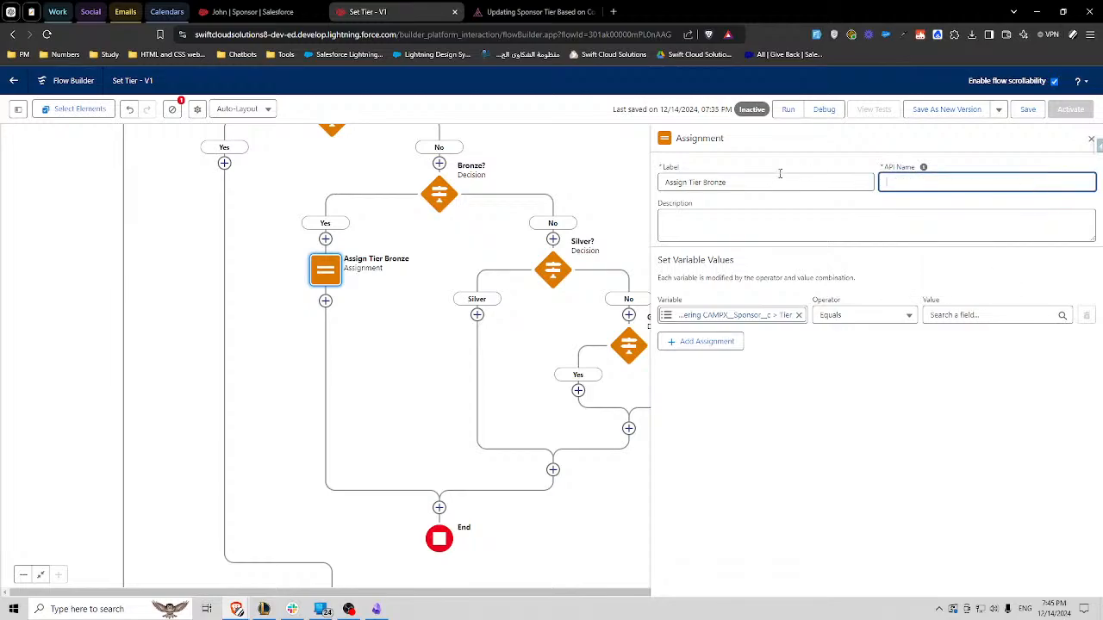
{"action": "left_click", "coordinate": [840, 179]}
{"action": "key", "text": "Tab"}
{"action": "triple_click", "coordinate": [733, 181]}
{"action": "left_click", "coordinate": [905, 211]}
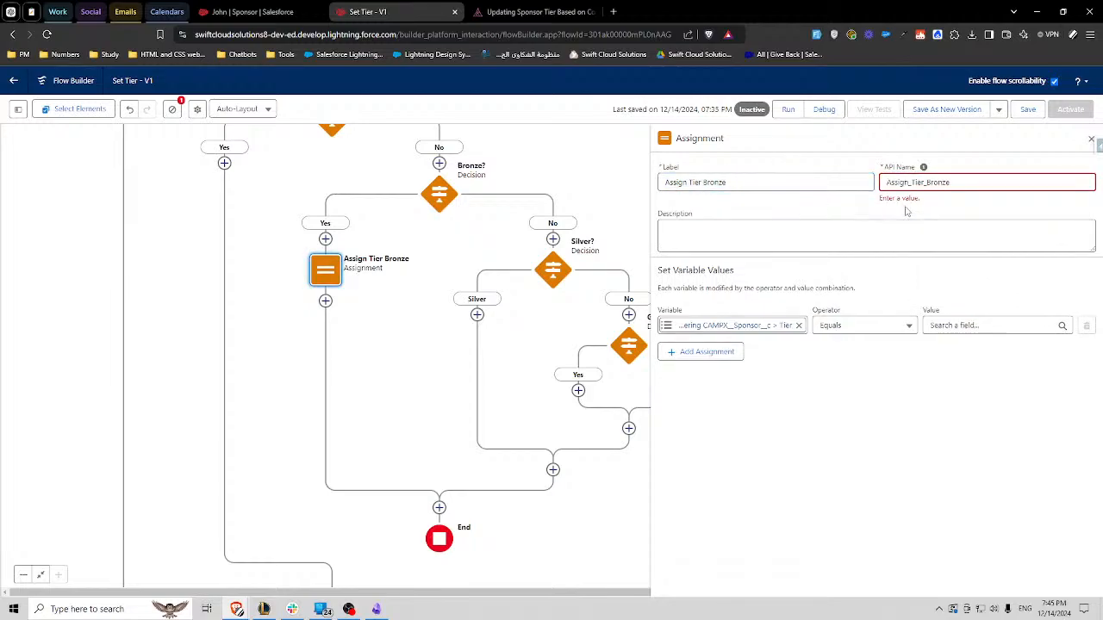
{"action": "left_click", "coordinate": [918, 183]}
{"action": "left_click", "coordinate": [876, 213]}
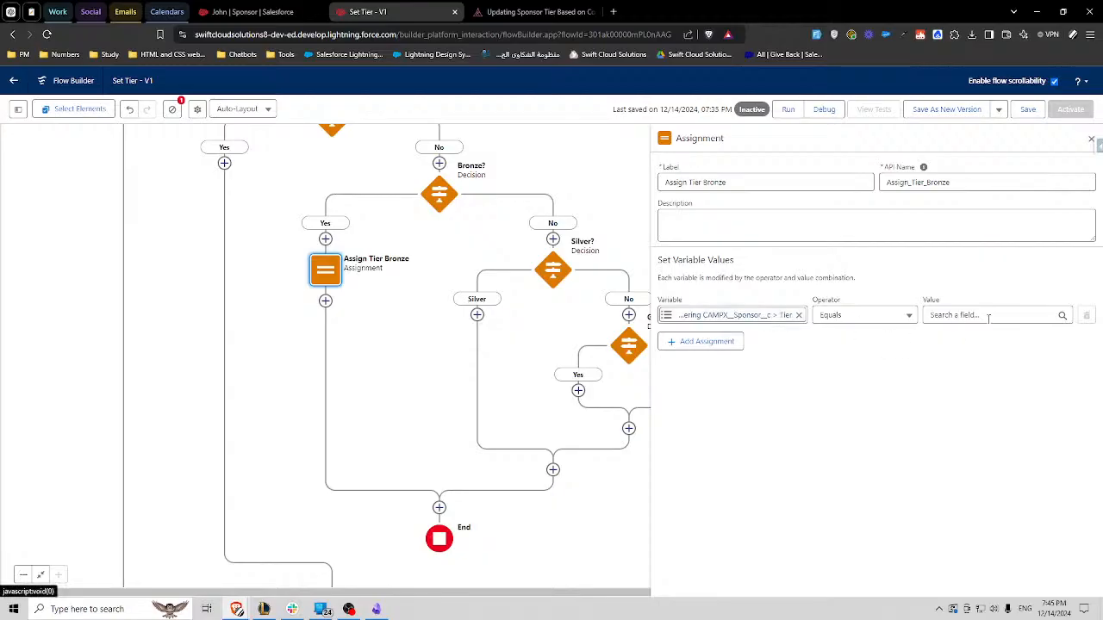
{"action": "left_click", "coordinate": [943, 316]}
{"action": "left_click", "coordinate": [975, 380]}
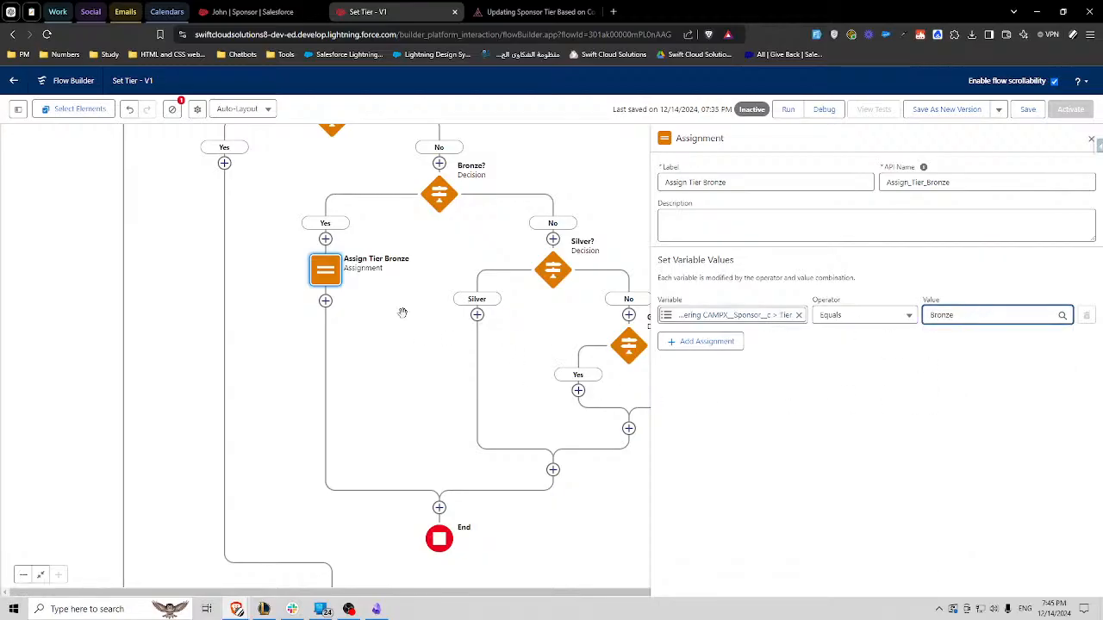
- Copy the Assign Tier Bronze assignment and paste it on the Silver path of the Silver? decision
{"action": "left_click", "coordinate": [332, 275]}
{"action": "left_click", "coordinate": [284, 319]}
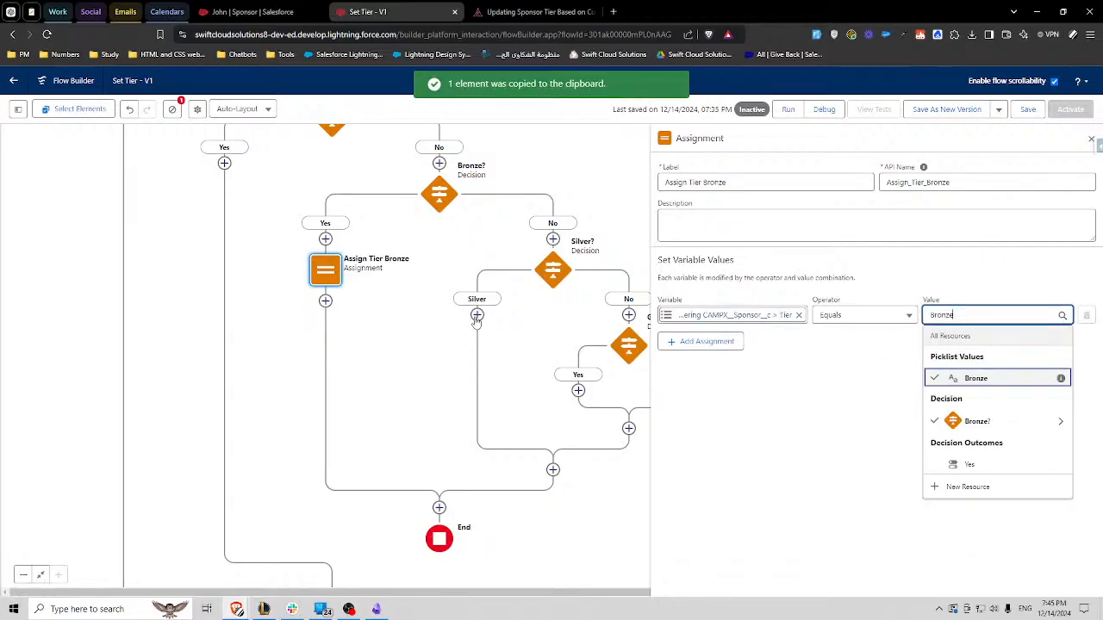
{"action": "left_click", "coordinate": [476, 315]}
{"action": "left_click", "coordinate": [435, 401]}
- Rename the pasted assignment on the Silver path as Assign Tier Silver, with API name Assign_Tier_Silver
{"action": "left_click", "coordinate": [478, 344]}
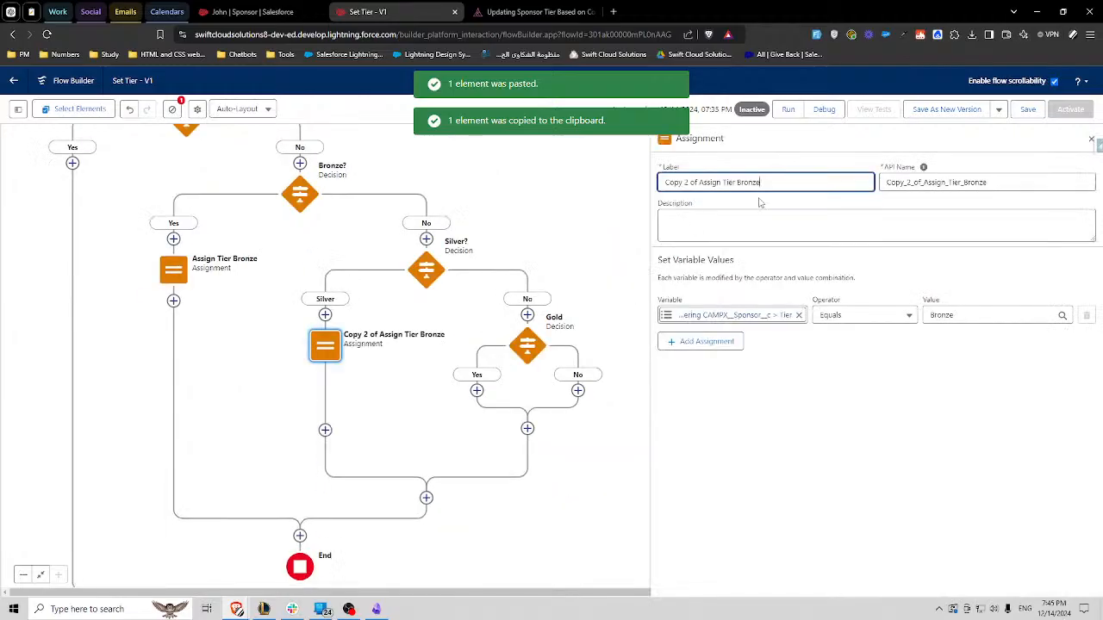
{"action": "left_click_drag", "start_coordinate": [699, 182], "coordinate": [728, 190]}
{"action": "key", "text": "BackSpace"}
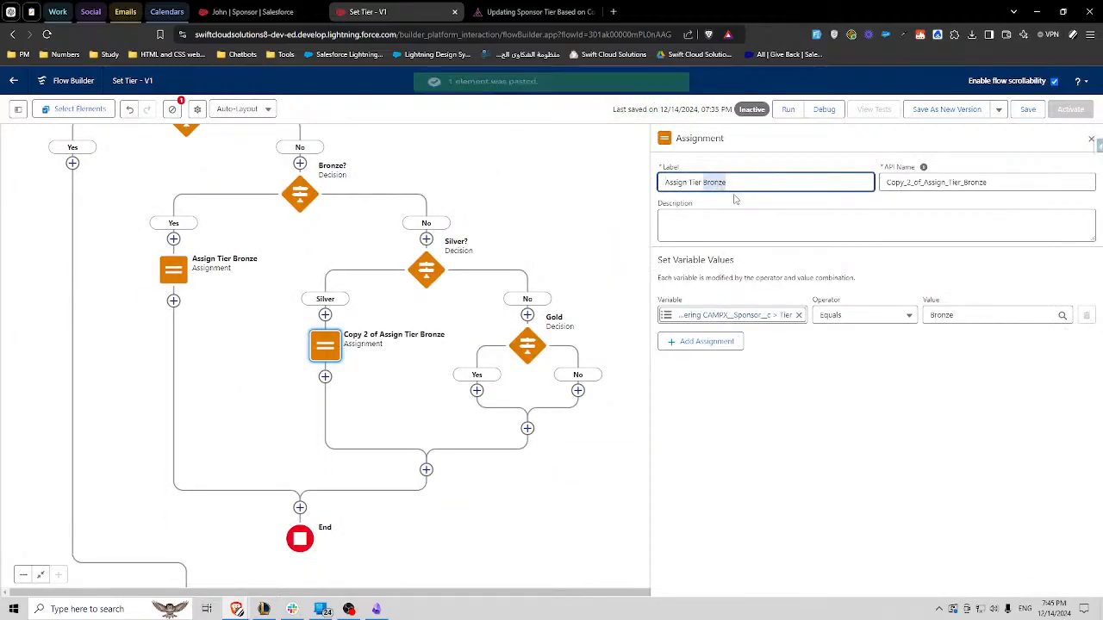
{"action": "type", "text": "Si"}
{"action": "double_click", "coordinate": [916, 180]}
{"action": "key", "text": "BackSpace"}
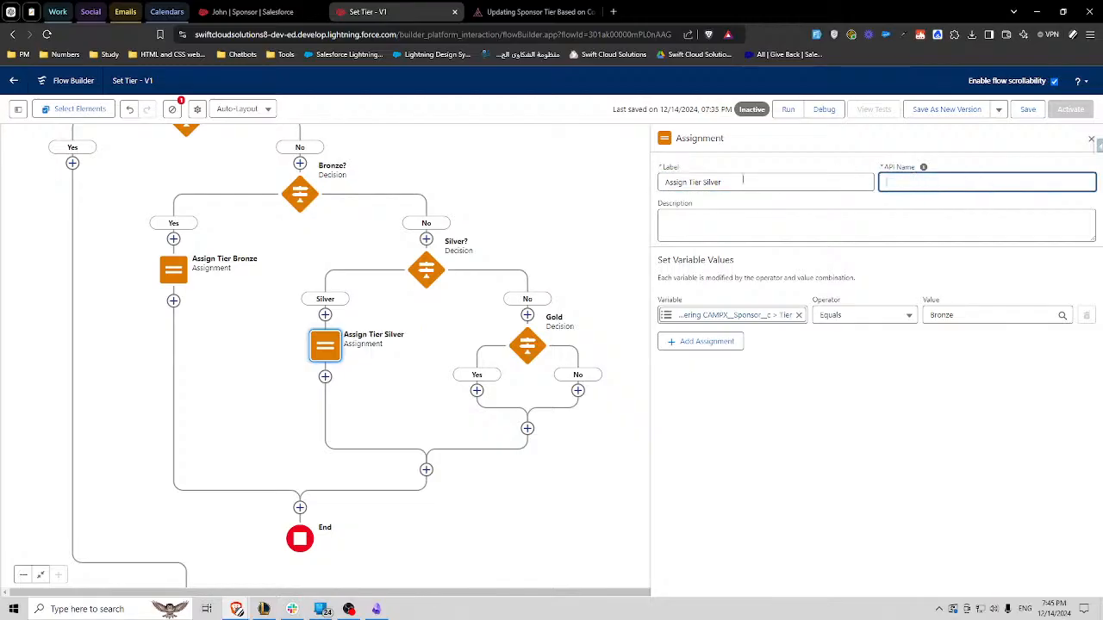
{"action": "left_click", "coordinate": [744, 180]}
{"action": "left_click", "coordinate": [926, 200]}
{"action": "left_click", "coordinate": [933, 183]}
{"action": "left_click", "coordinate": [885, 159]}
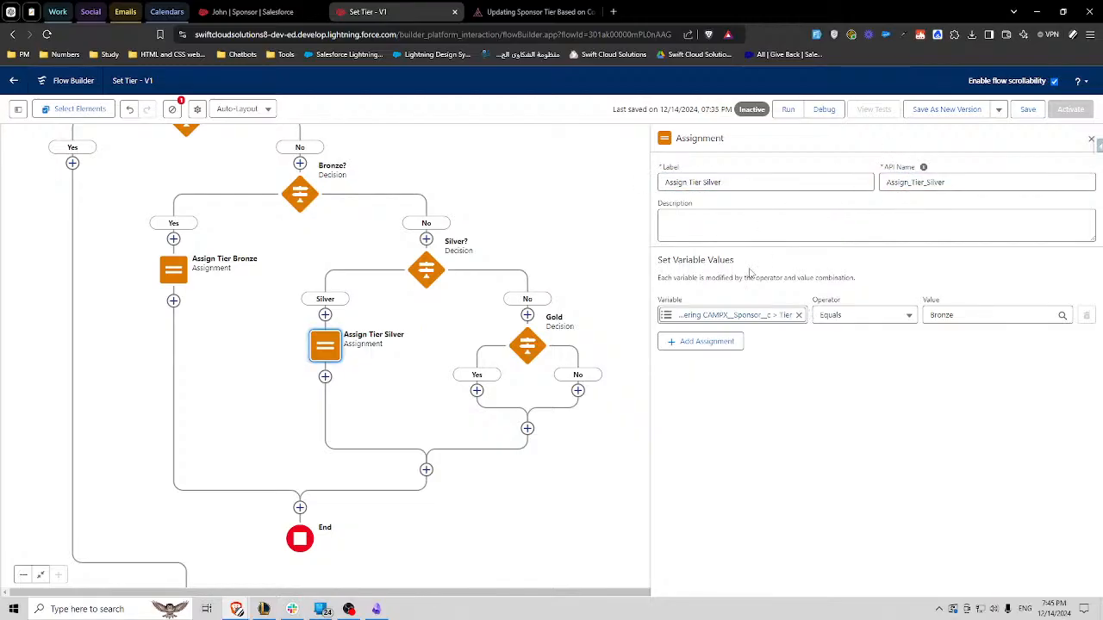
- Set the Tier value in the Assign Tier Silver assignment to Silver, reusing the word from its API name
{"action": "left_click_drag", "start_coordinate": [927, 183], "coordinate": [978, 182]}
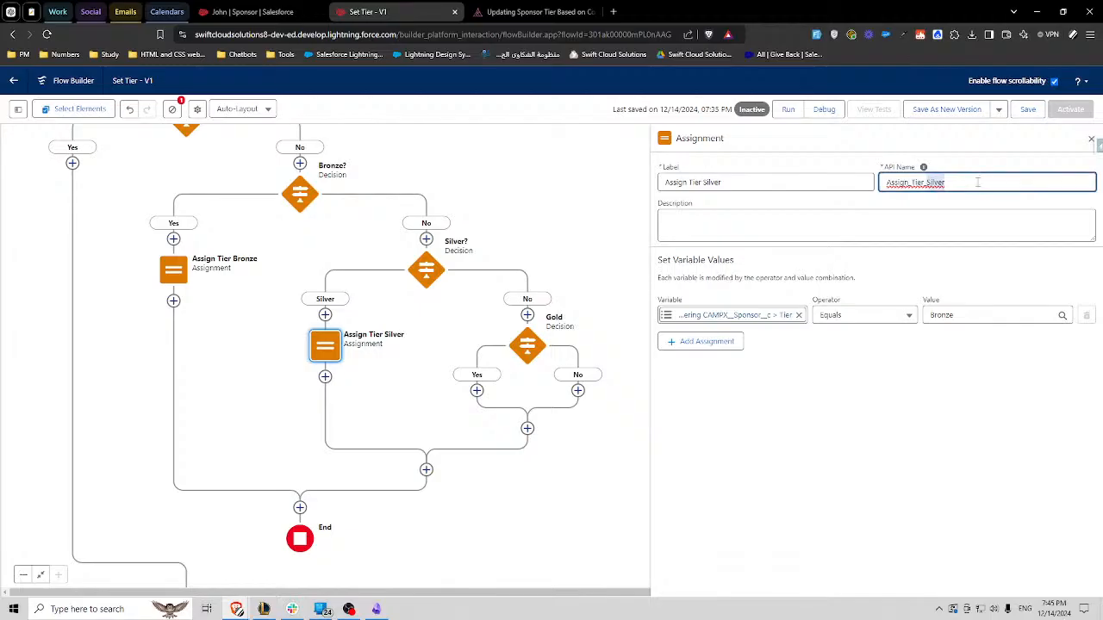
{"action": "double_click", "coordinate": [943, 315]}
{"action": "key", "text": "ctrl+v"}
{"action": "left_click", "coordinate": [929, 274]}
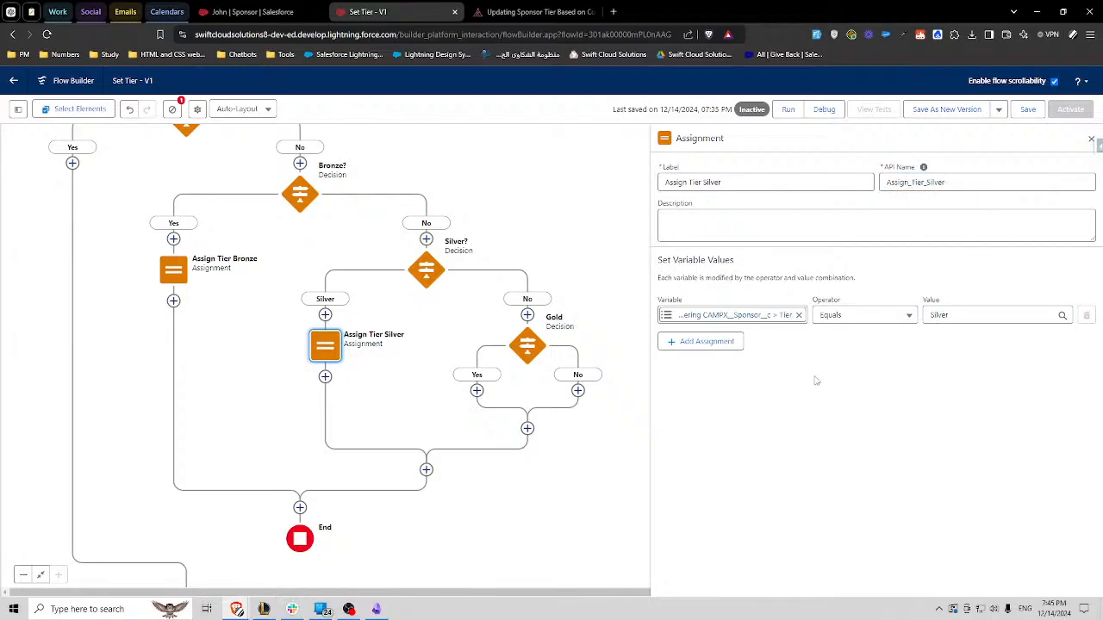
- Paste the copied Bronze assignment on the Gold decision's Yes path and label it Assign Tier Gold
{"action": "left_click", "coordinate": [476, 390]}
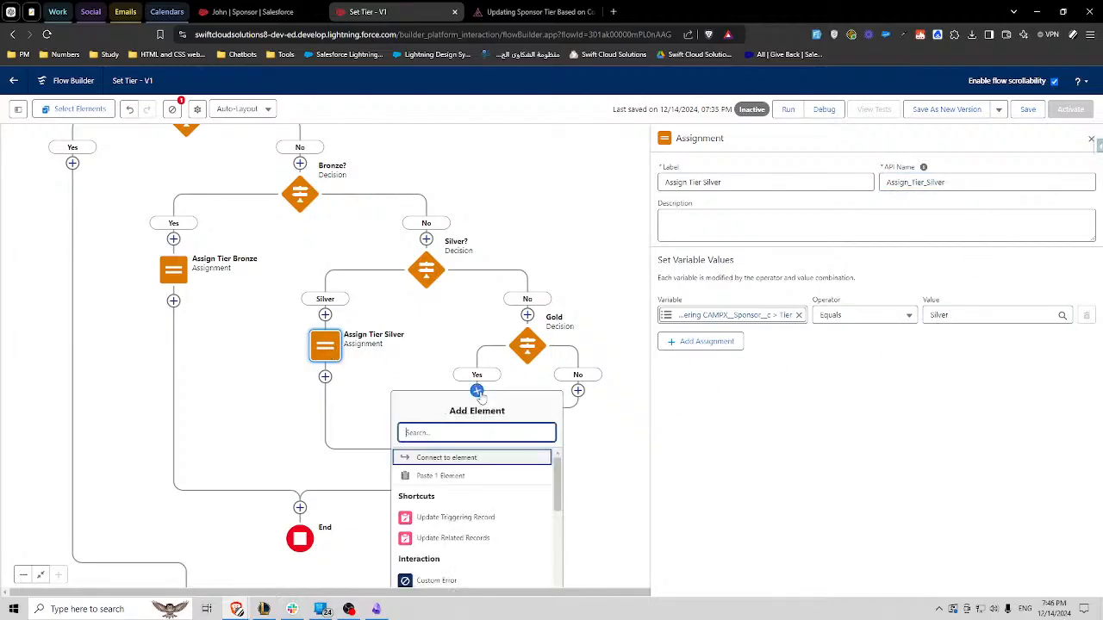
{"action": "left_click", "coordinate": [440, 476]}
{"action": "left_click", "coordinate": [474, 418]}
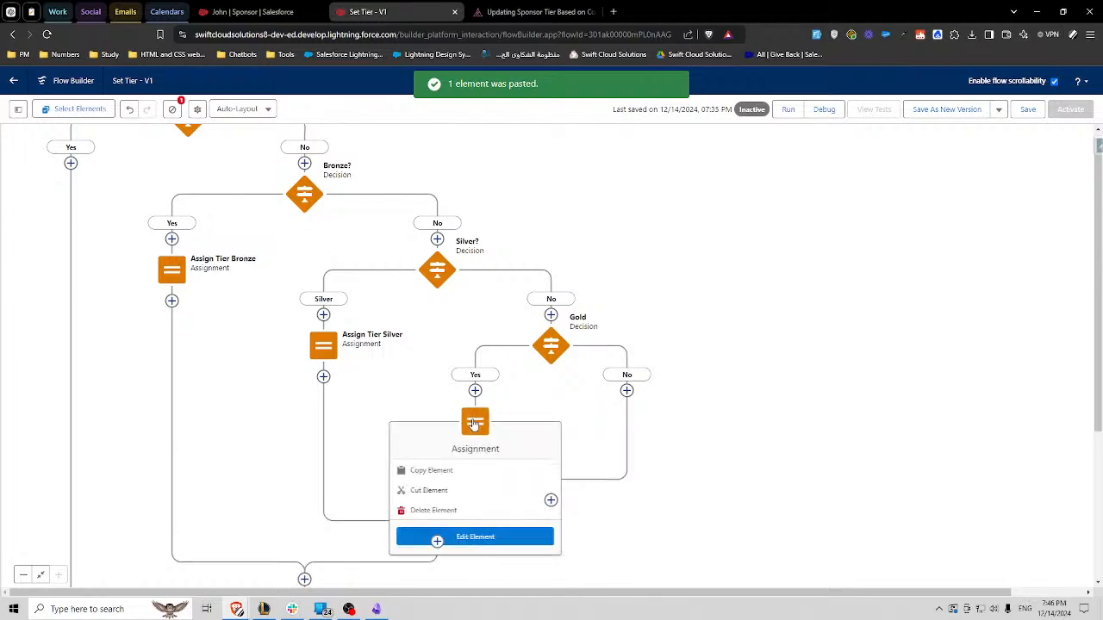
{"action": "left_click", "coordinate": [509, 534]}
{"action": "left_click_drag", "start_coordinate": [702, 182], "coordinate": [688, 183]}
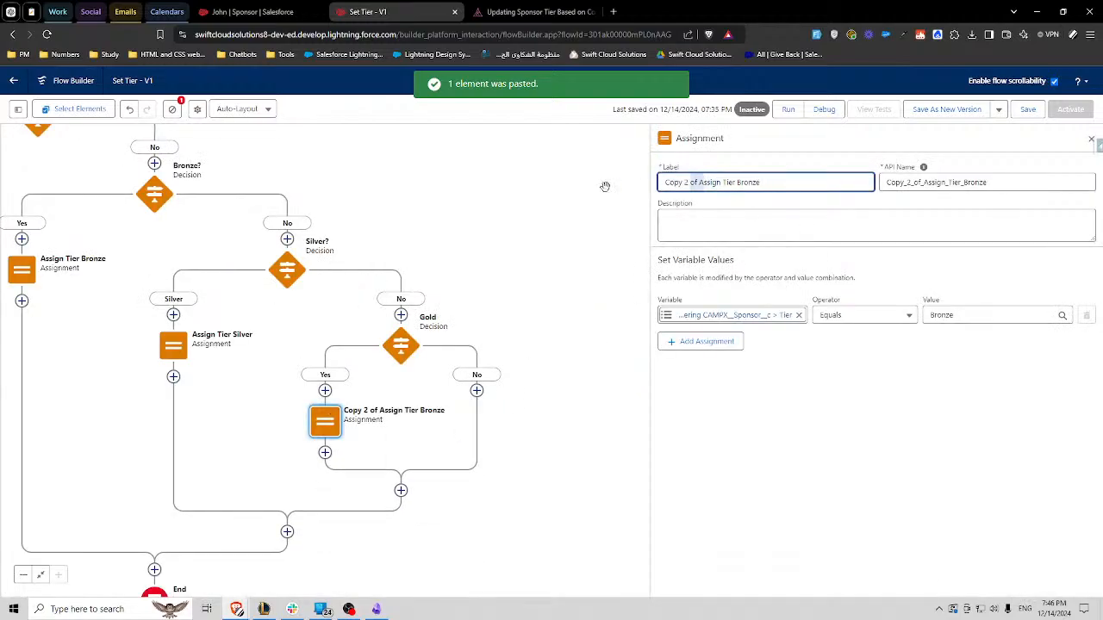
{"action": "key", "text": "BackSpace"}
{"action": "key", "text": "BackSpace"}
{"action": "key", "text": "BackSpace"}
{"action": "key", "text": "BackSpace"}
{"action": "key", "text": "BackSpace"}
{"action": "key", "text": "BackSpace"}
{"action": "key", "text": "BackSpace"}
{"action": "key", "text": "BackSpace"}
{"action": "type", "text": "A"}
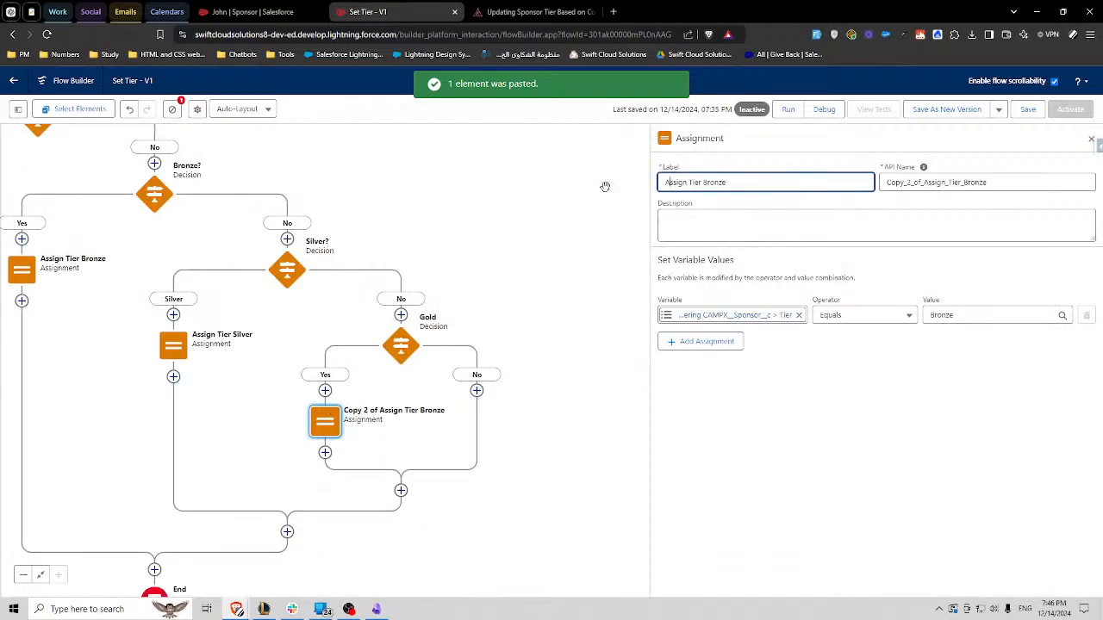
{"action": "double_click", "coordinate": [719, 184]}
{"action": "type", "text": "Gold"}
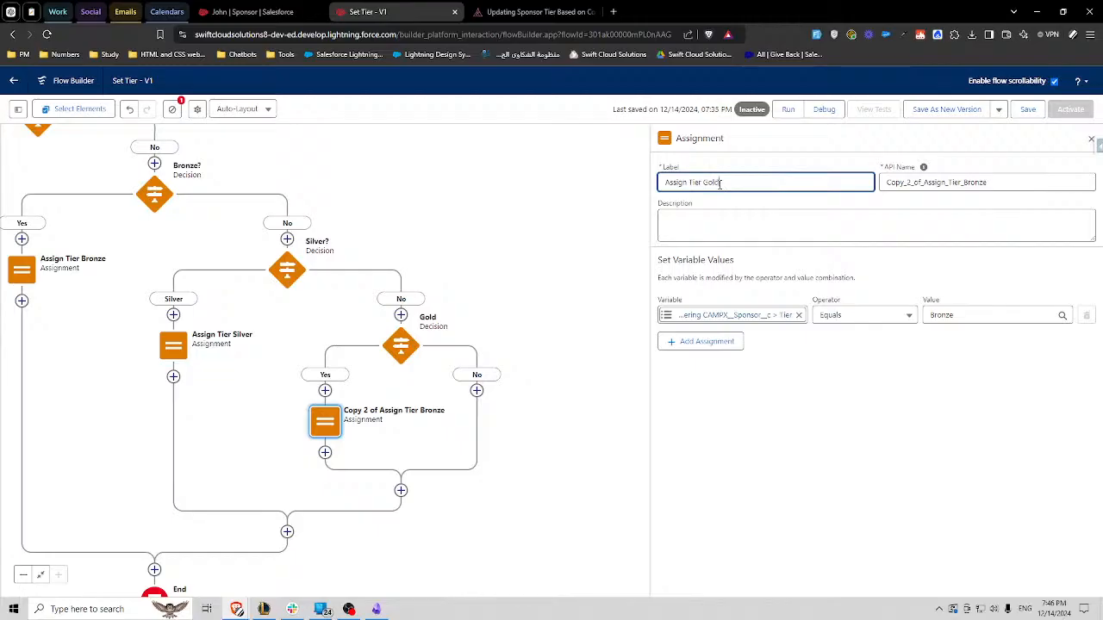
- Replace the copied API name of the Assign Tier Gold assignment with Assign_Tier_Gold, regenerated from its label
{"action": "left_click", "coordinate": [758, 164]}
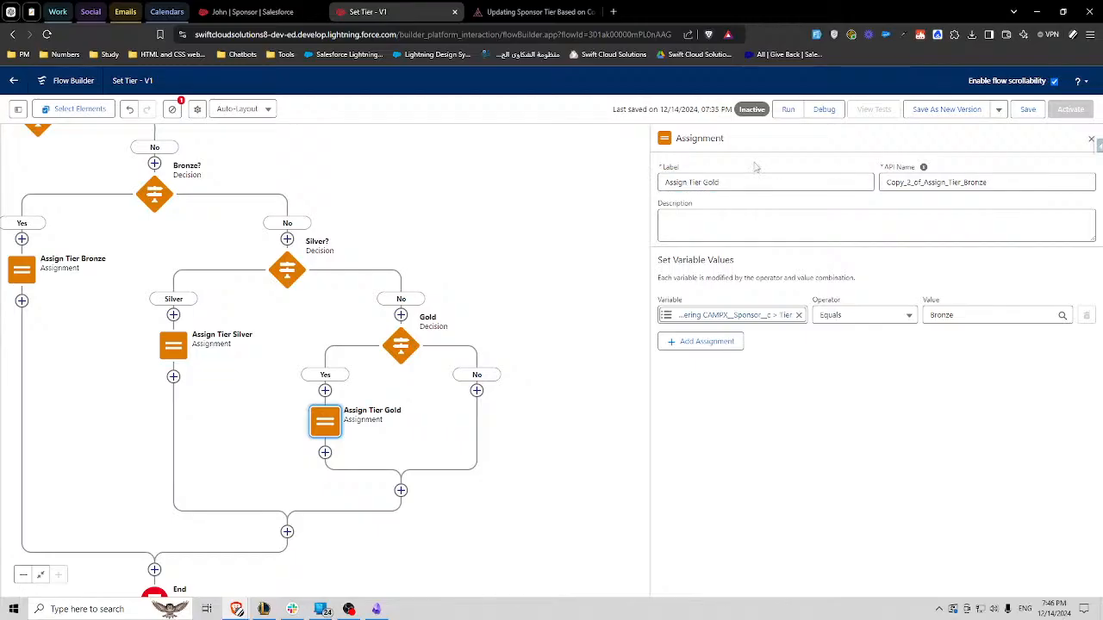
{"action": "double_click", "coordinate": [708, 182]}
{"action": "double_click", "coordinate": [975, 183]}
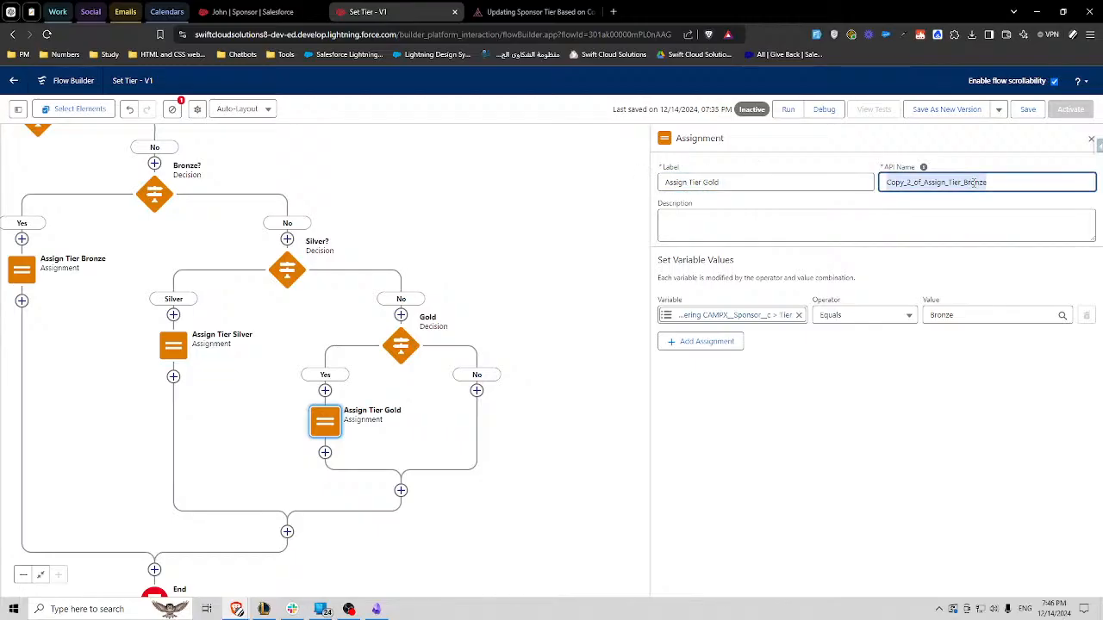
{"action": "key", "text": "BackSpace"}
{"action": "left_click", "coordinate": [844, 177]}
{"action": "double_click", "coordinate": [921, 180]}
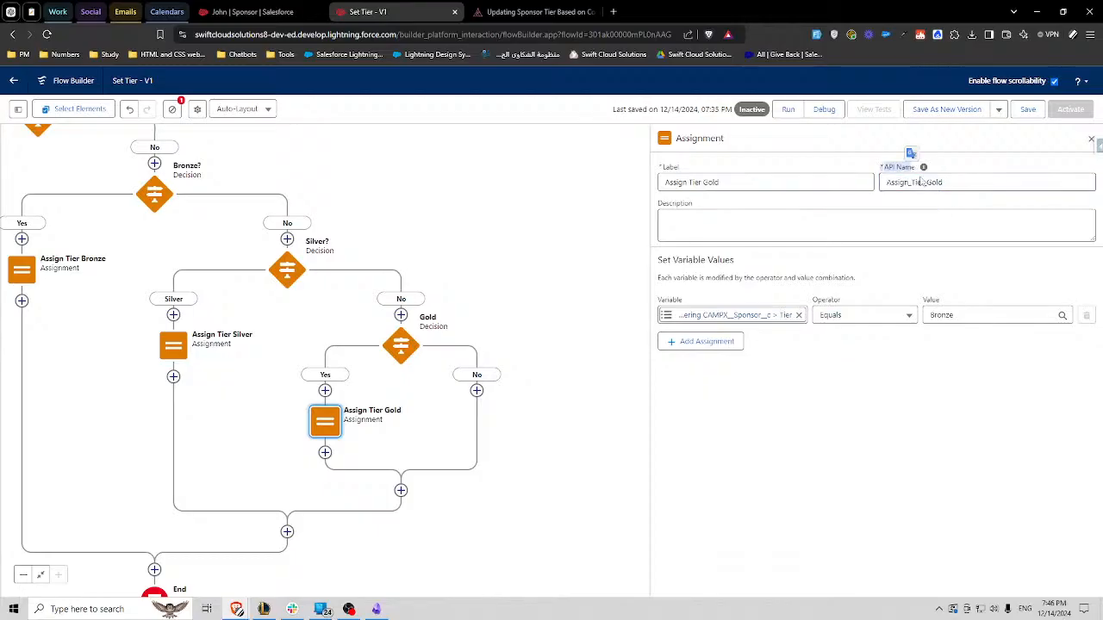
- Set the Tier value in the Assign Tier Gold assignment to Gold
{"action": "double_click", "coordinate": [947, 313]}
{"action": "type", "text": "Gold"}
{"action": "left_click", "coordinate": [929, 354]}
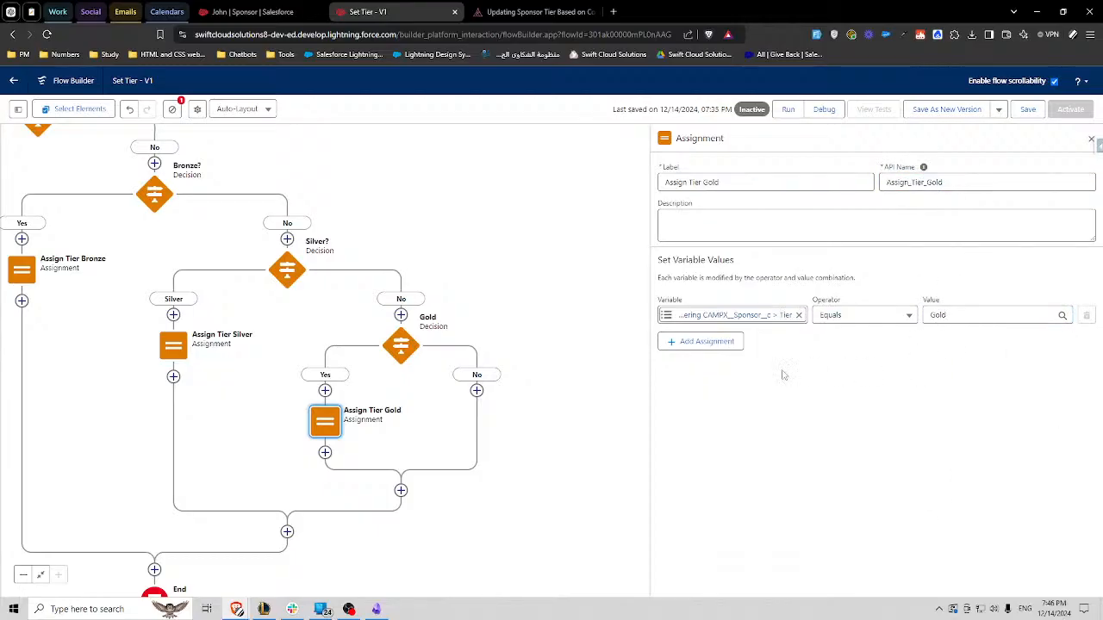
- Open the flow's list of resources and elements and search it for "ass"
{"action": "left_click_drag", "start_coordinate": [91, 262], "coordinate": [215, 287]}
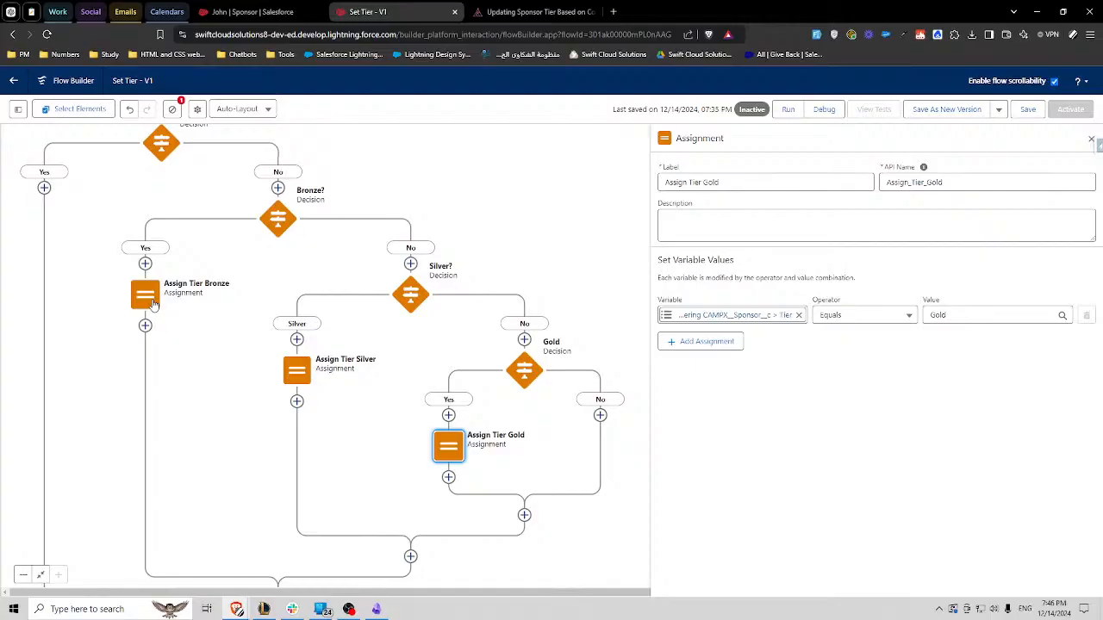
{"action": "triple_click", "coordinate": [742, 183]}
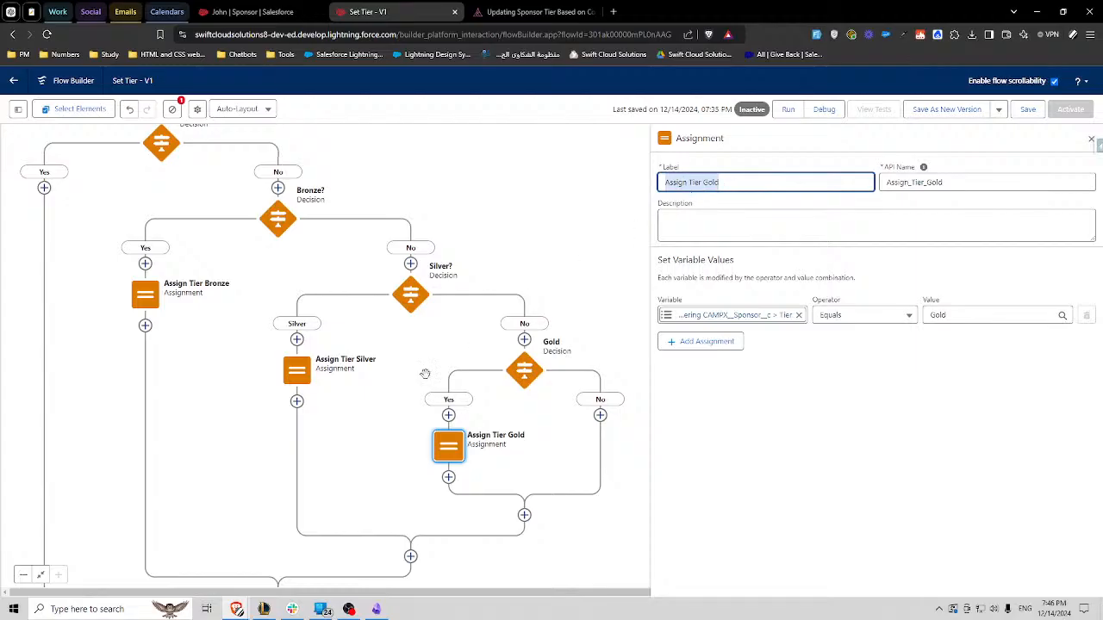
{"action": "left_click", "coordinate": [18, 109]}
{"action": "left_click", "coordinate": [67, 188]}
{"action": "type", "text": "ass"}
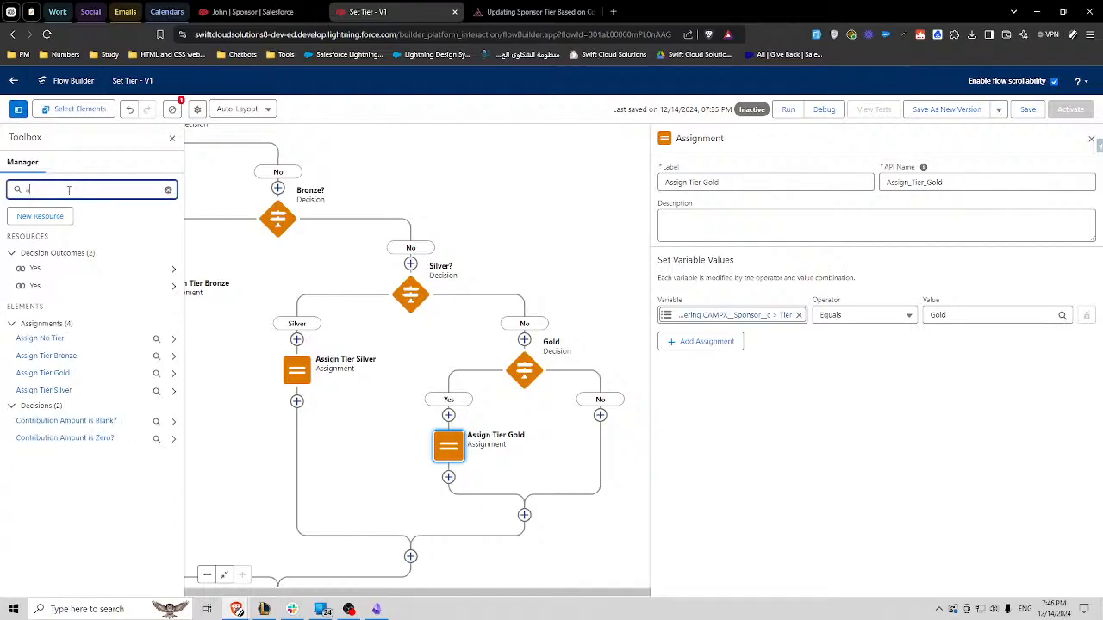
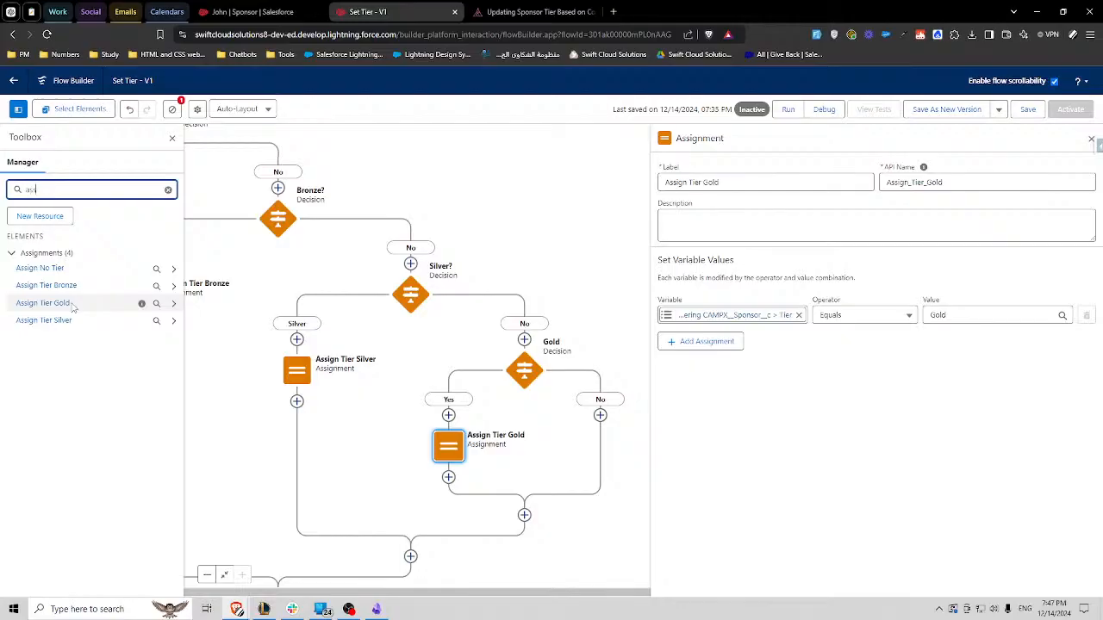
- Close the list of flow elements and review the Assign Tier Gold assignment's settings and its place among the tier branches
{"action": "left_click", "coordinate": [173, 138]}
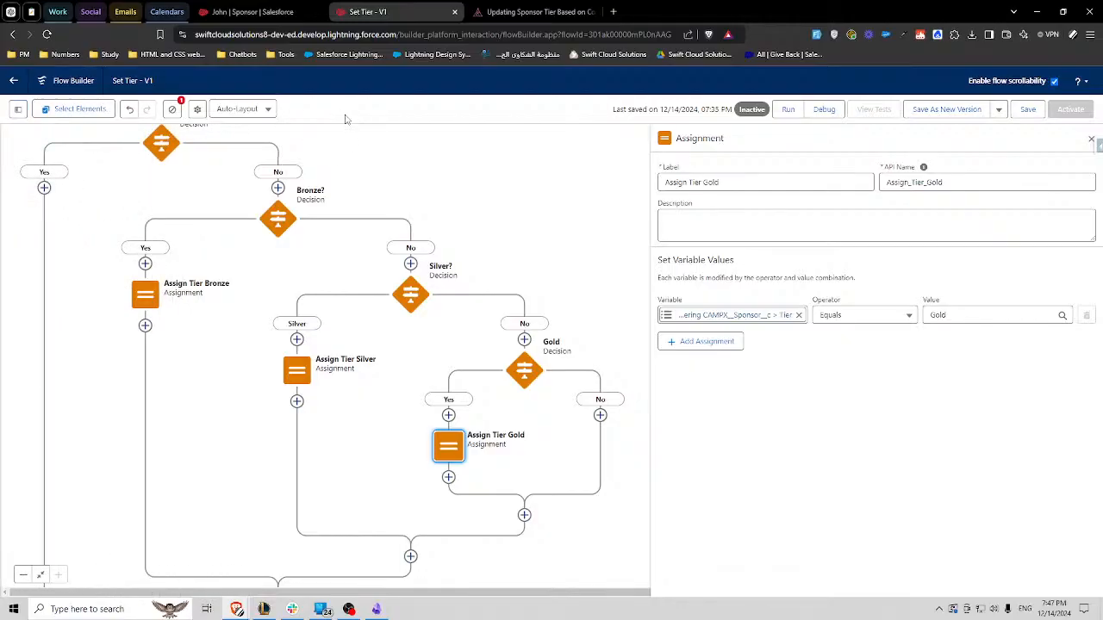
{"action": "left_click", "coordinate": [1091, 140]}
{"action": "left_click_drag", "start_coordinate": [623, 336], "coordinate": [753, 228]}
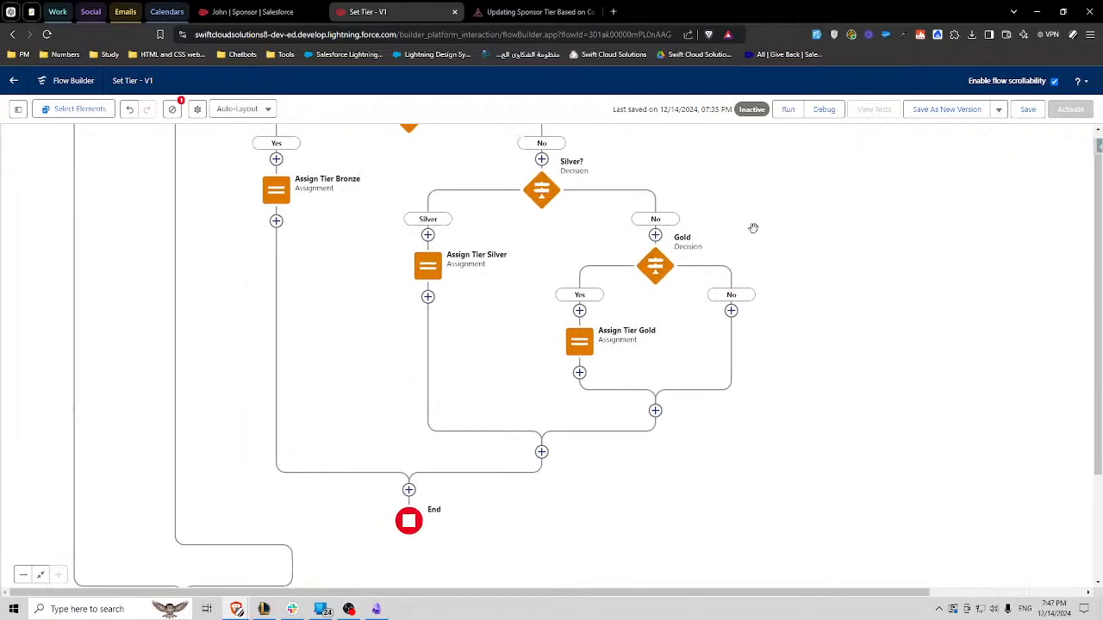
{"action": "left_click_drag", "start_coordinate": [524, 212], "coordinate": [692, 308]}
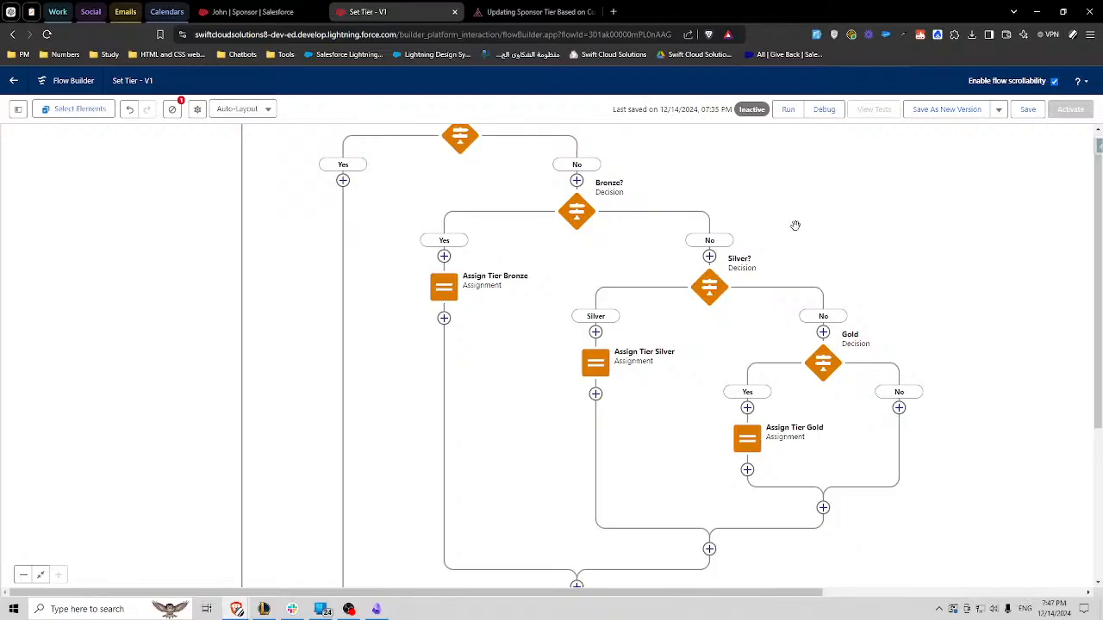
{"action": "left_click", "coordinate": [752, 442]}
{"action": "left_click", "coordinate": [748, 551]}
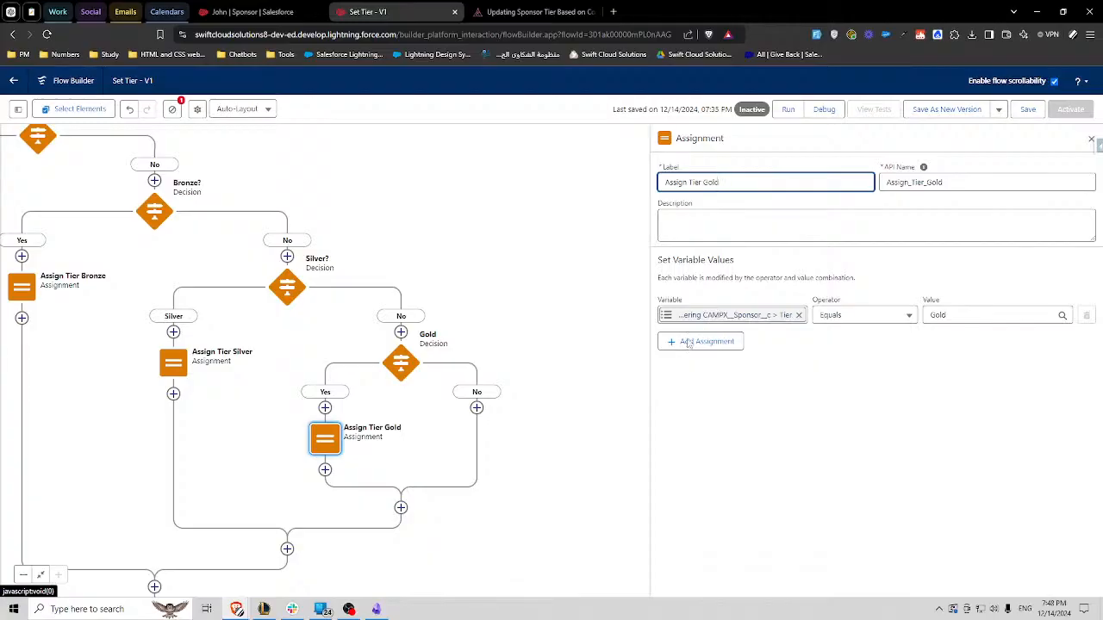
{"action": "left_click_drag", "start_coordinate": [466, 304], "coordinate": [564, 293]}
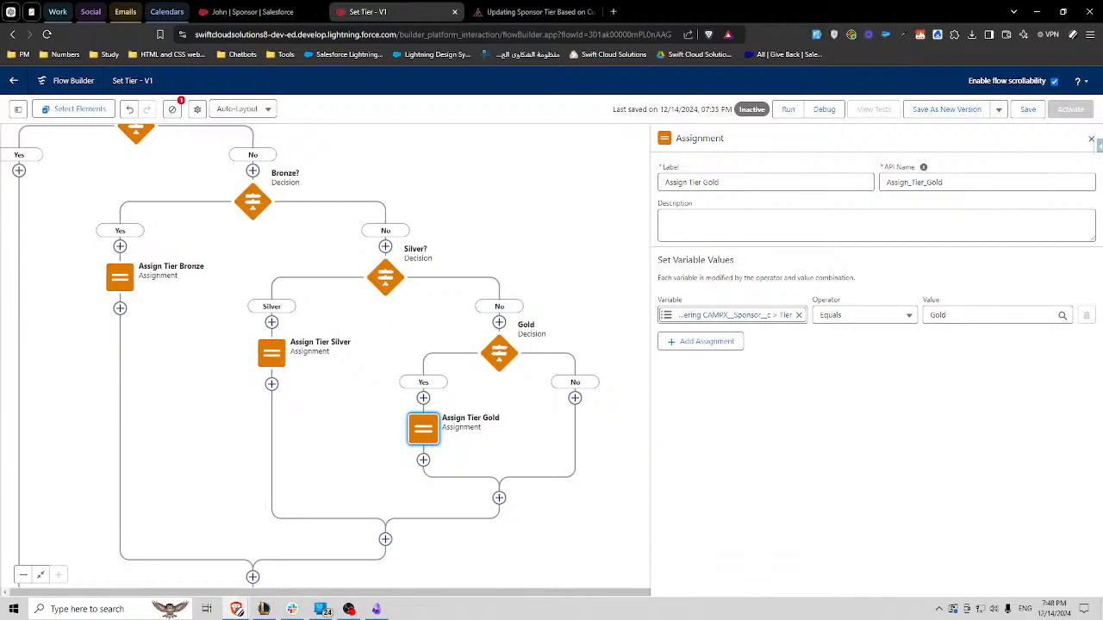
{"action": "left_click", "coordinate": [1090, 139]}
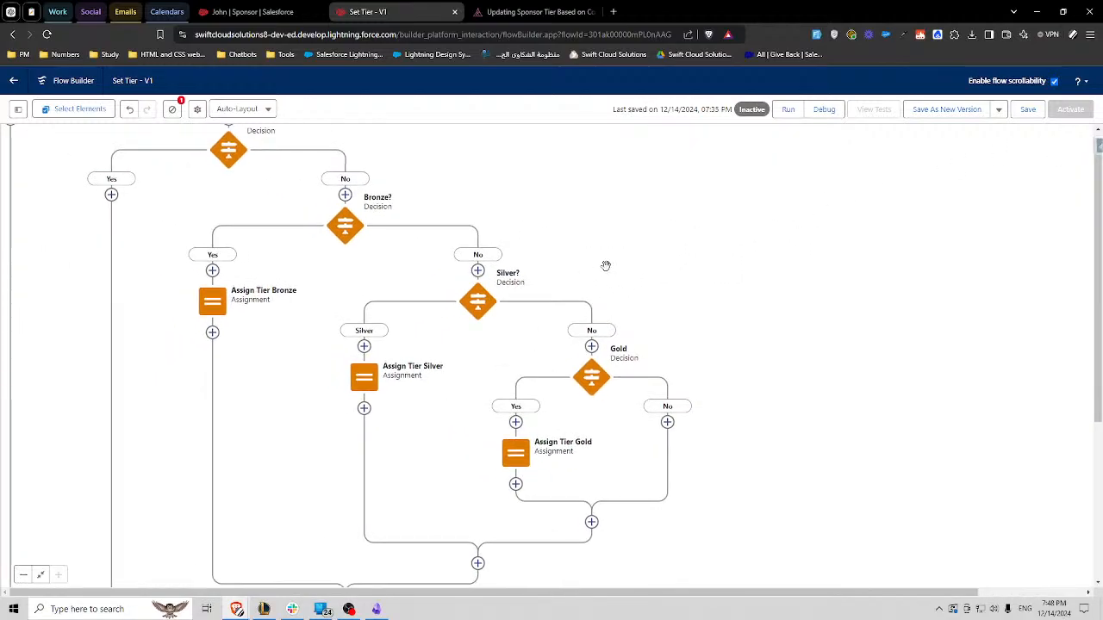
{"action": "left_click", "coordinate": [251, 11]}
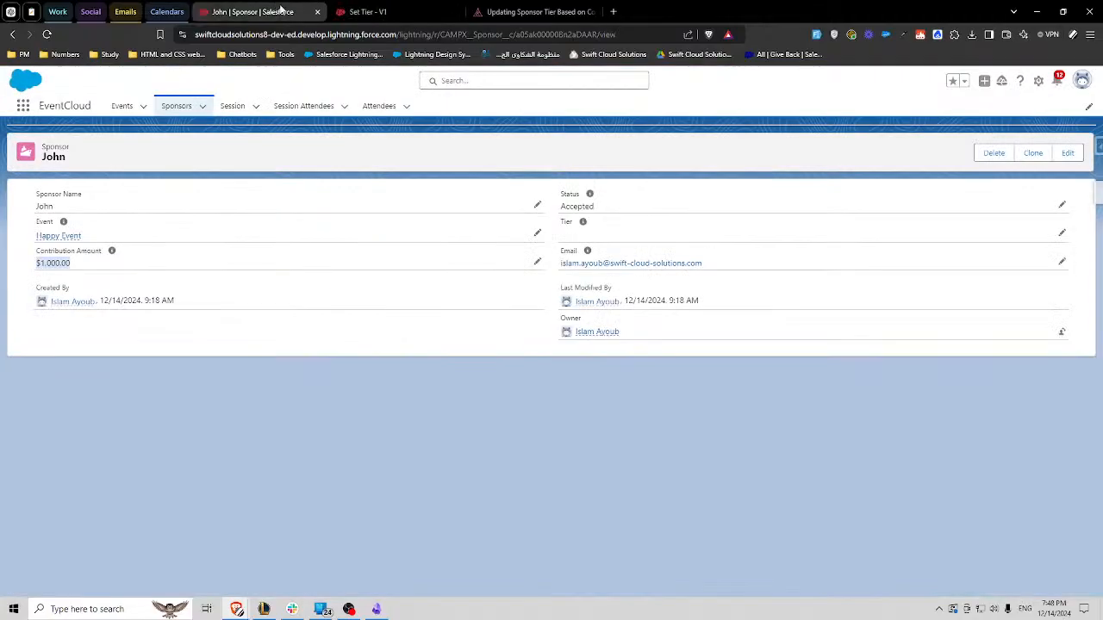
{"action": "left_click", "coordinate": [202, 107]}
{"action": "left_click", "coordinate": [204, 199]}
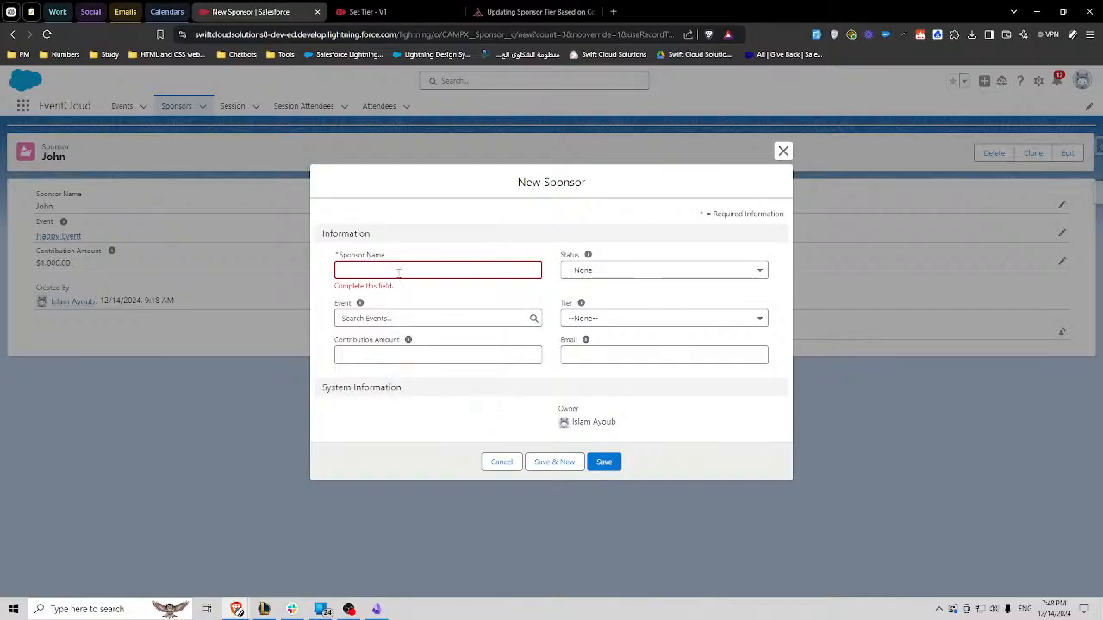
{"action": "left_click", "coordinate": [353, 350]}
{"action": "type", "text": "5000"}
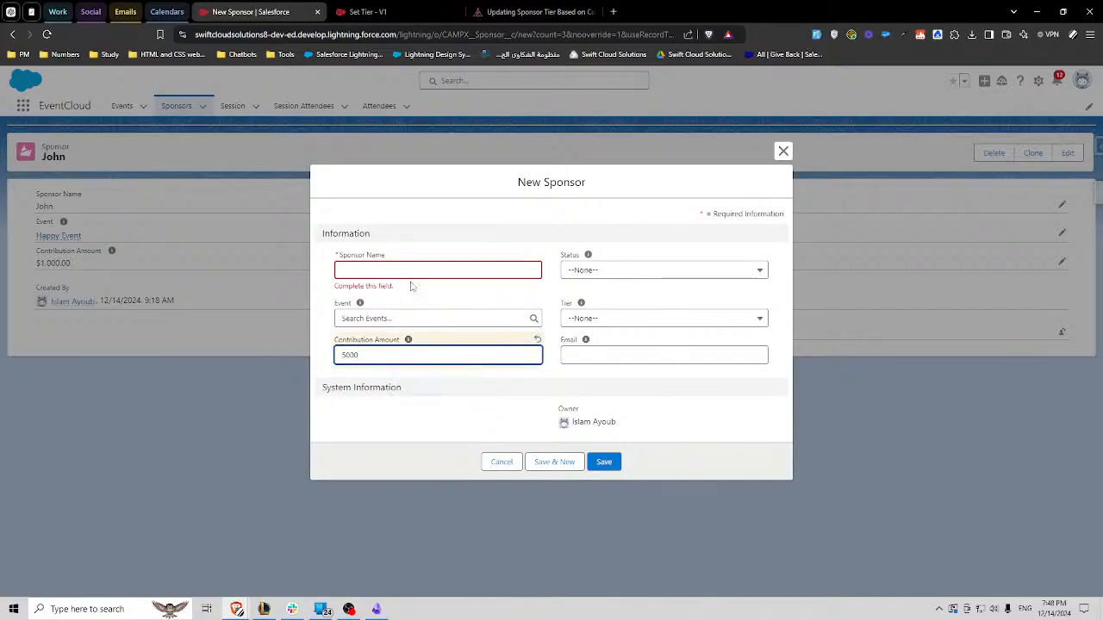
{"action": "left_click", "coordinate": [410, 266]}
{"action": "type", "text": "ww"}
{"action": "left_click", "coordinate": [462, 251]}
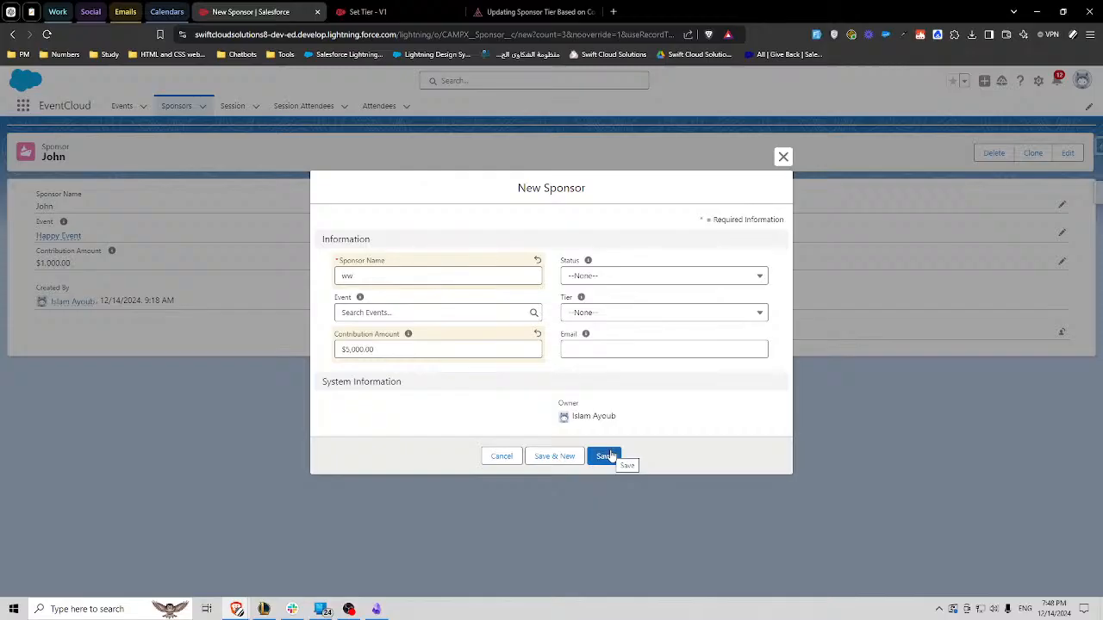
{"action": "left_click", "coordinate": [594, 317]}
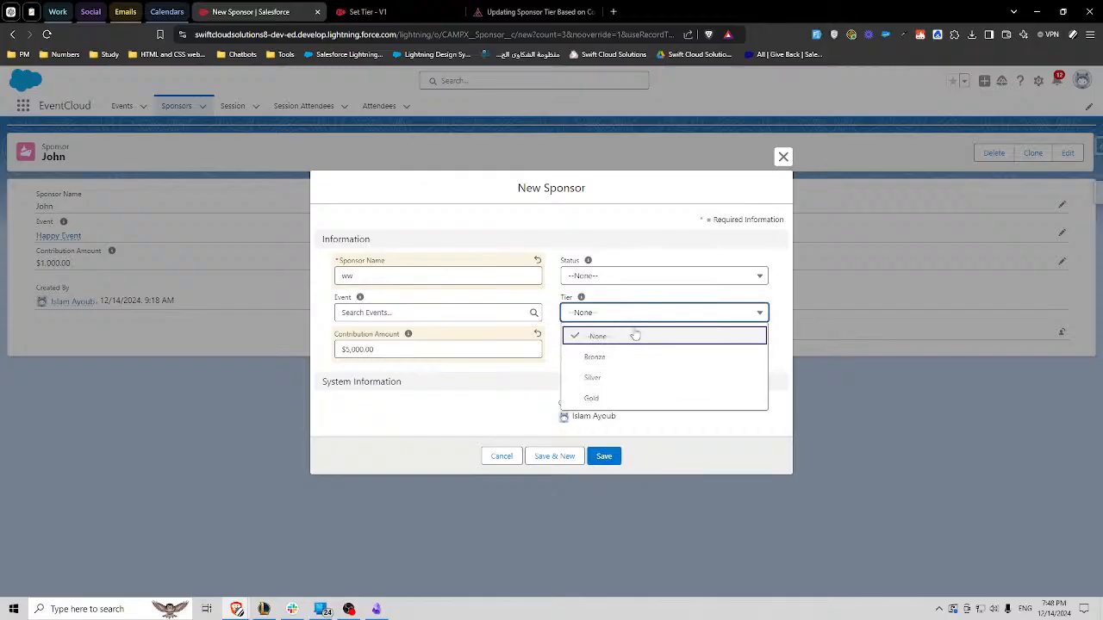
{"action": "left_click", "coordinate": [593, 356]}
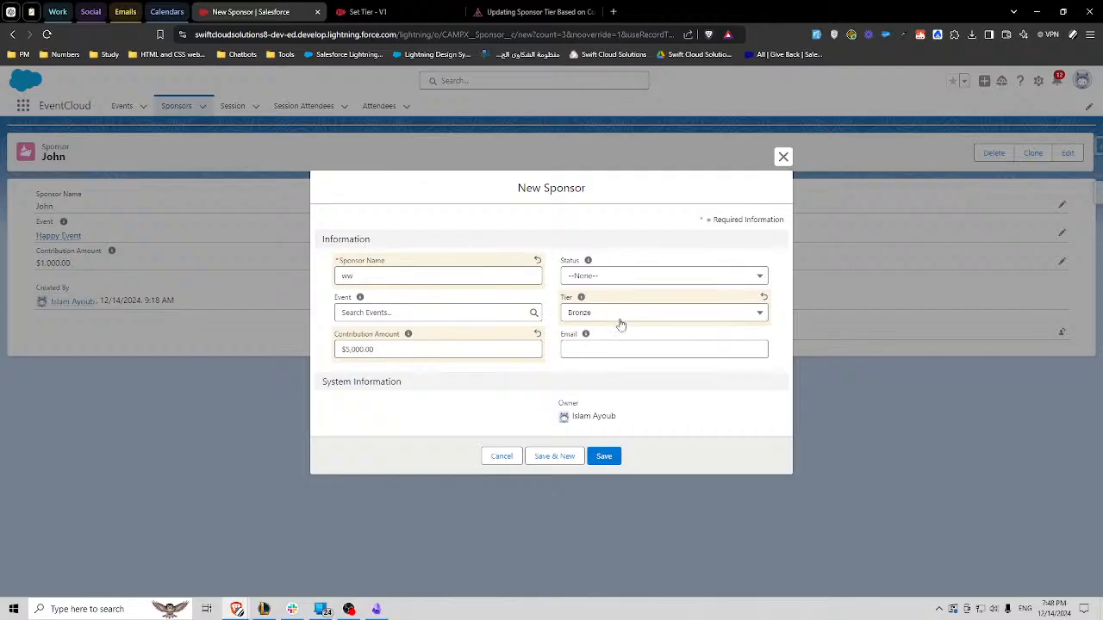
- Return to the Set Tier flow, save it with all its tier branches, and open its debug setup
{"action": "left_click", "coordinate": [418, 7]}
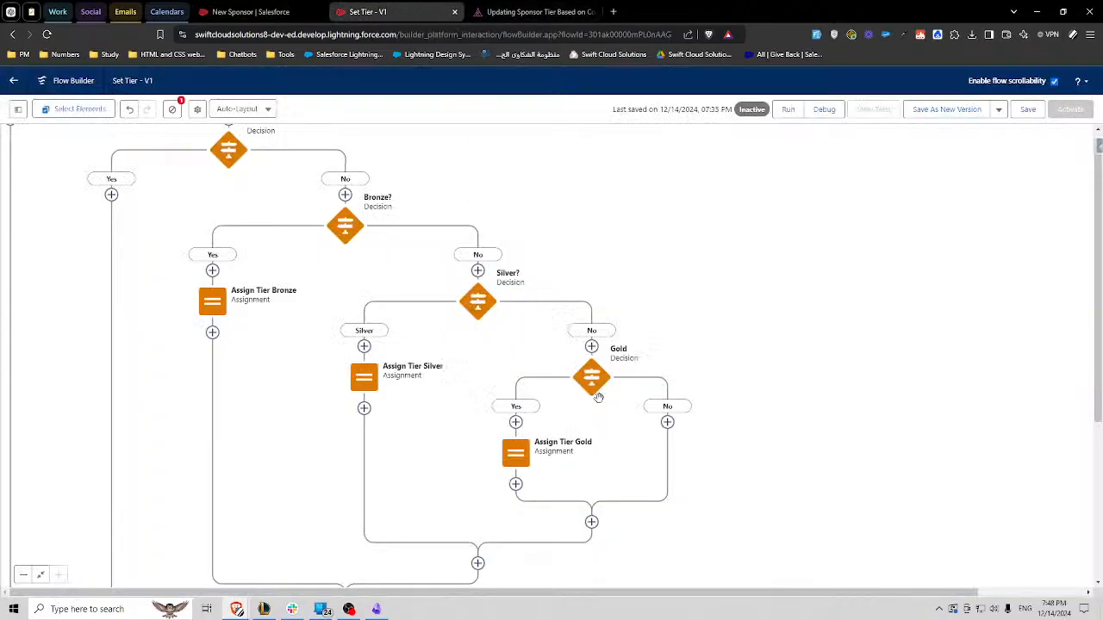
{"action": "left_click_drag", "start_coordinate": [143, 236], "coordinate": [258, 221]}
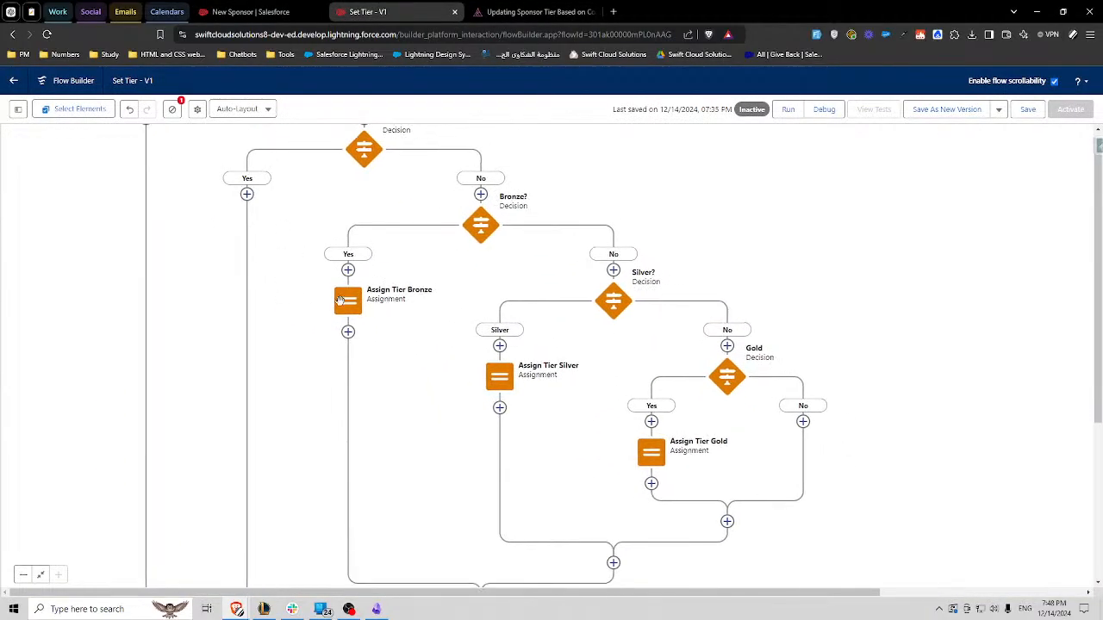
{"action": "left_click_drag", "start_coordinate": [569, 423], "coordinate": [725, 390]}
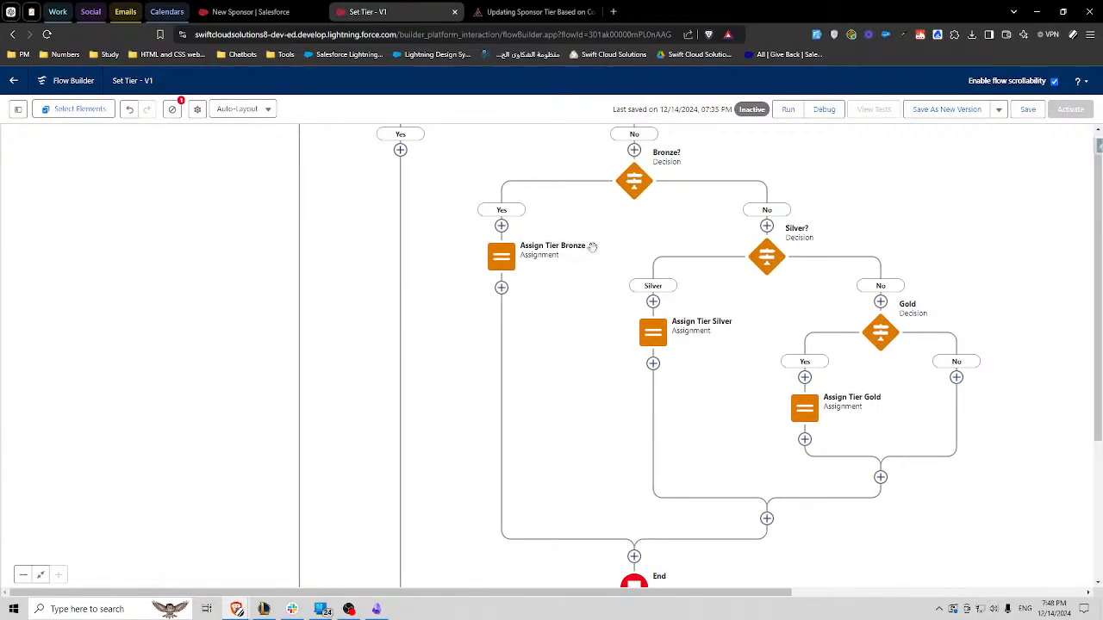
{"action": "scroll", "coordinate": [583, 276], "scroll_direction": "down", "scroll_amount": 1}
{"action": "scroll", "coordinate": [616, 297], "scroll_direction": "up", "scroll_amount": 5}
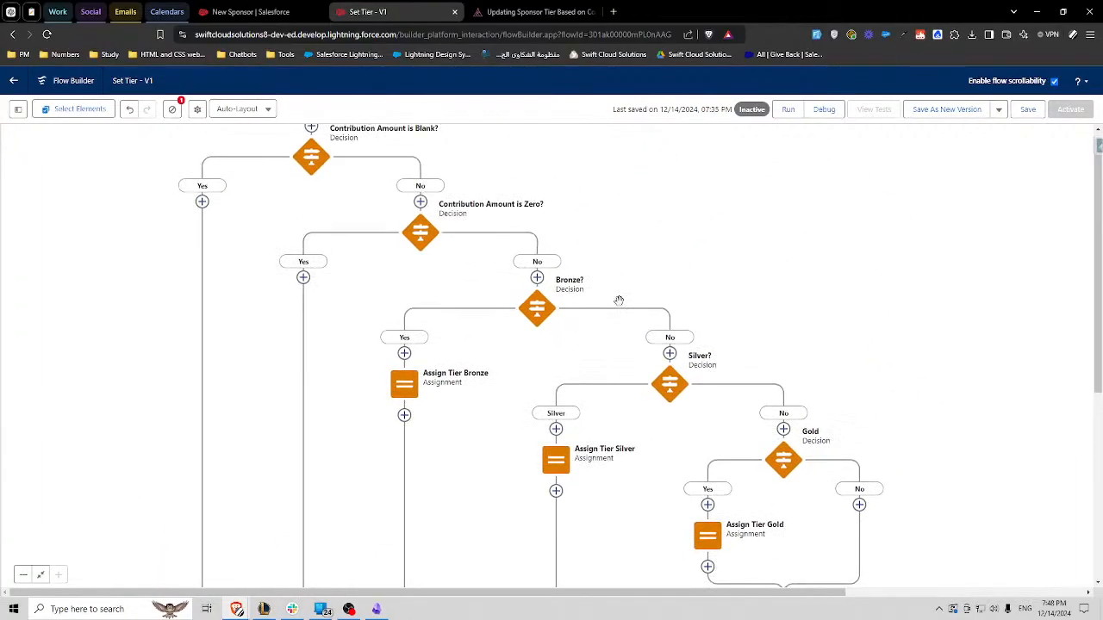
{"action": "left_click", "coordinate": [1025, 109]}
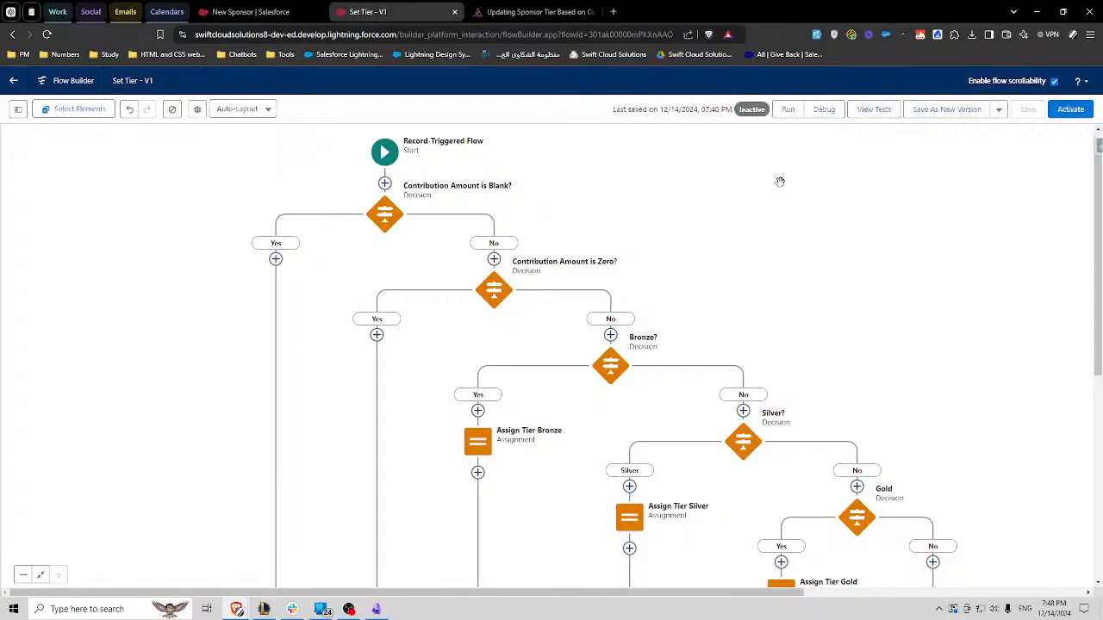
{"action": "left_click", "coordinate": [824, 110]}
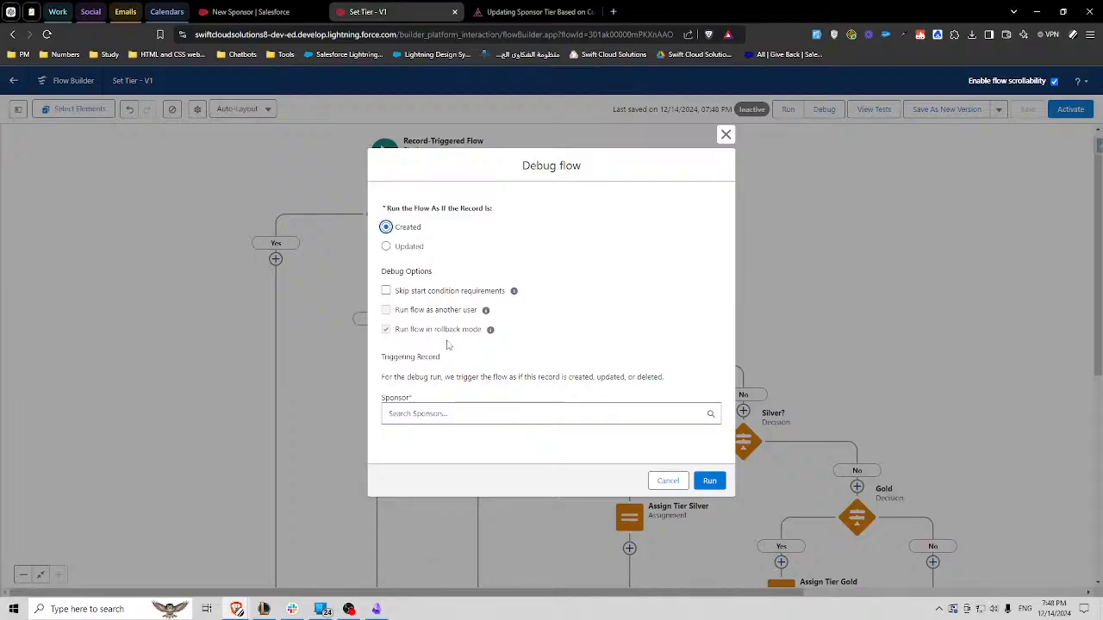
- Discard the unsaved sponsor draft, start a new Sponsor record from the Sponsors list and enter the sponsor's name
{"action": "left_click", "coordinate": [250, 12]}
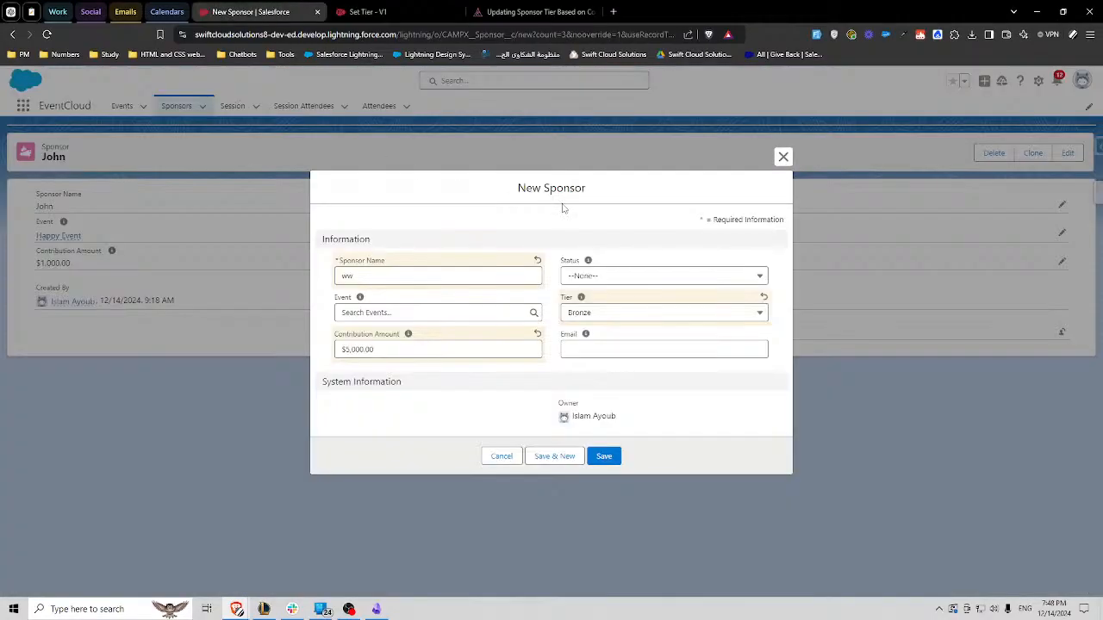
{"action": "left_click", "coordinate": [783, 156]}
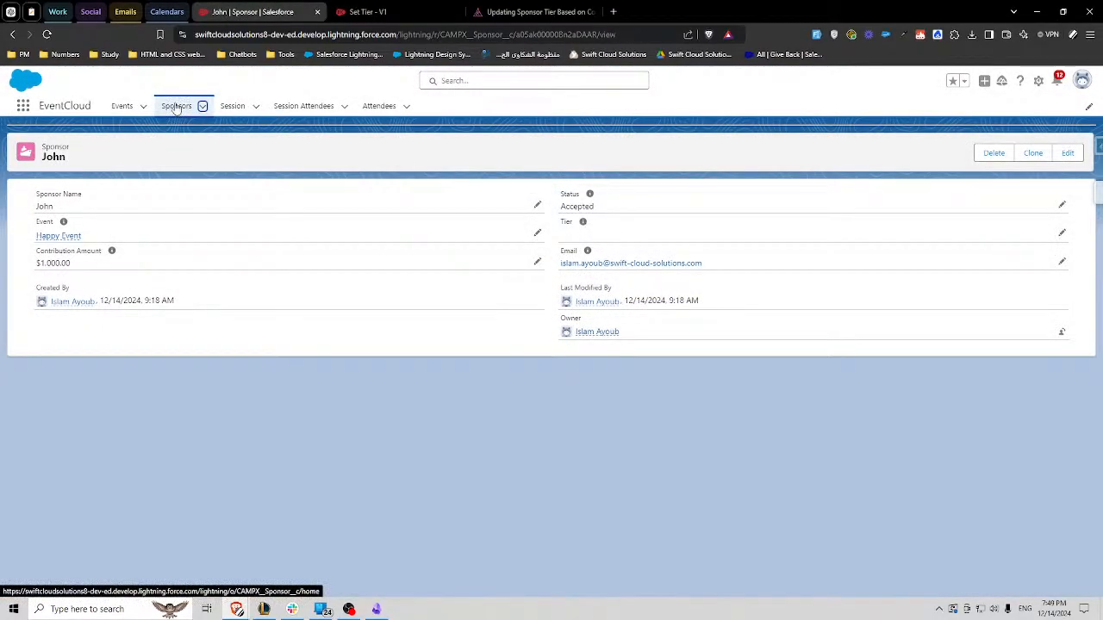
{"action": "left_click", "coordinate": [176, 106]}
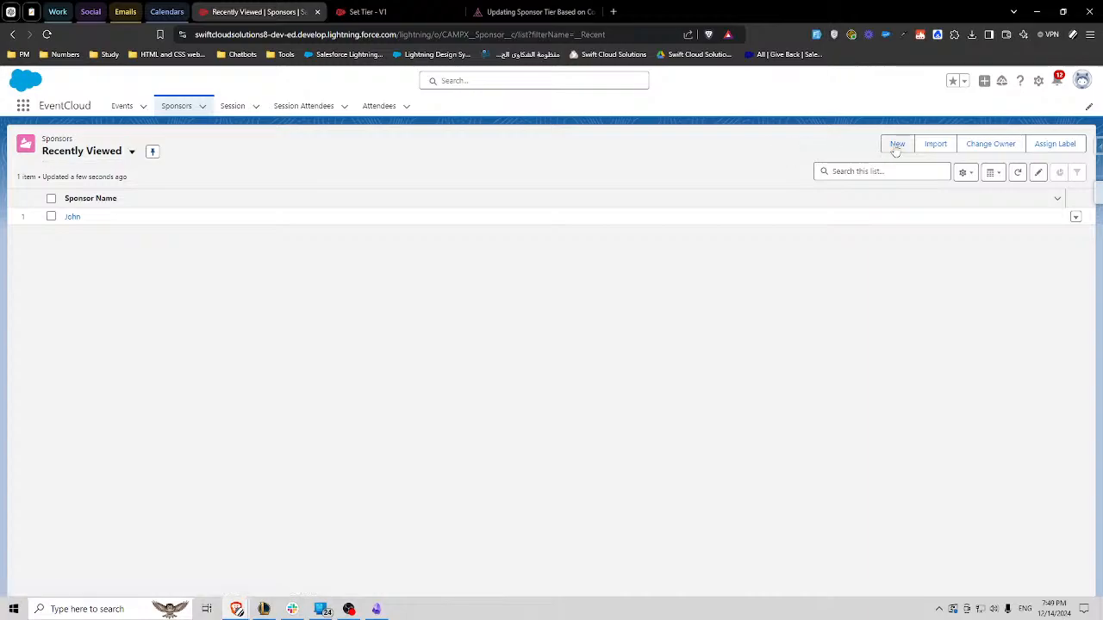
{"action": "left_click", "coordinate": [897, 143]}
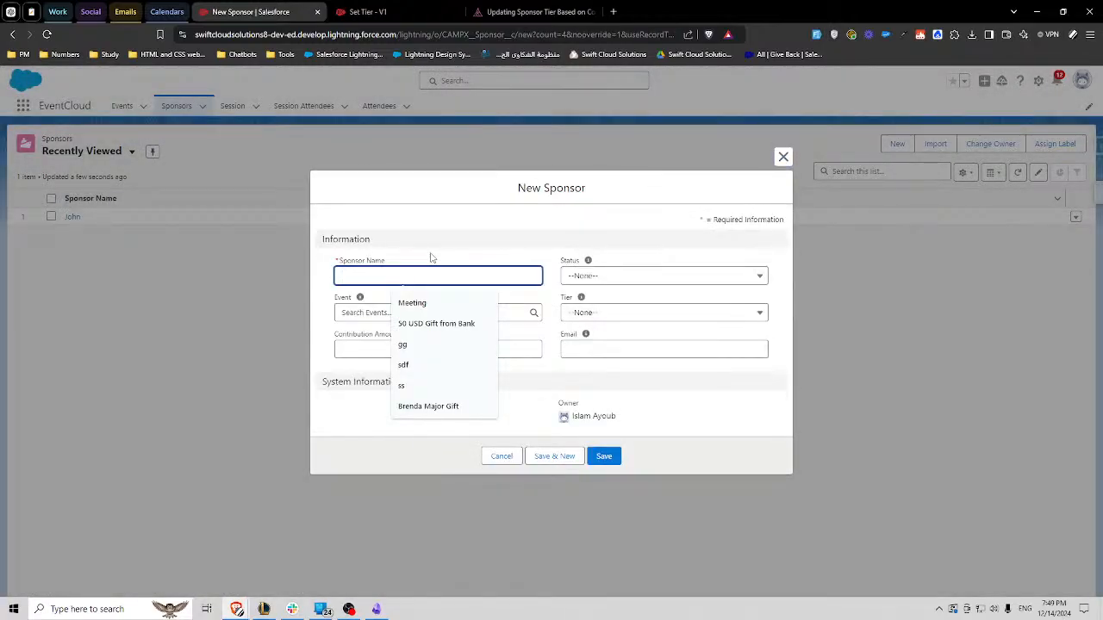
{"action": "type", "text": "John"}
{"action": "left_click", "coordinate": [441, 230]}
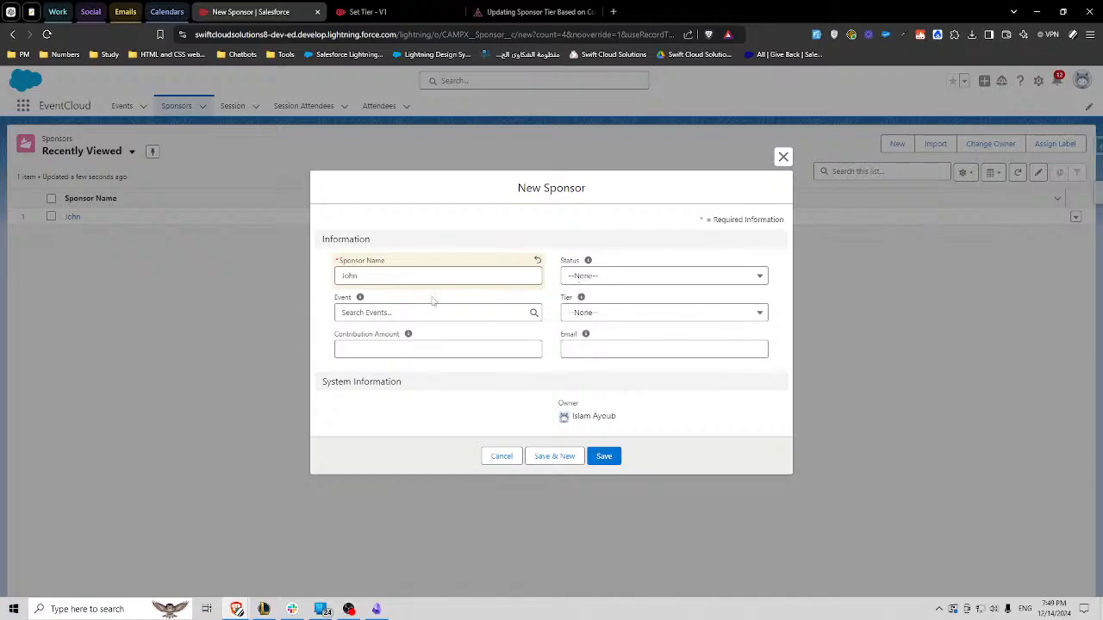
- Cancel the debug setup of the Set Tier flow and activate the flow
{"action": "left_click", "coordinate": [522, 8]}
{"action": "left_click", "coordinate": [377, 11]}
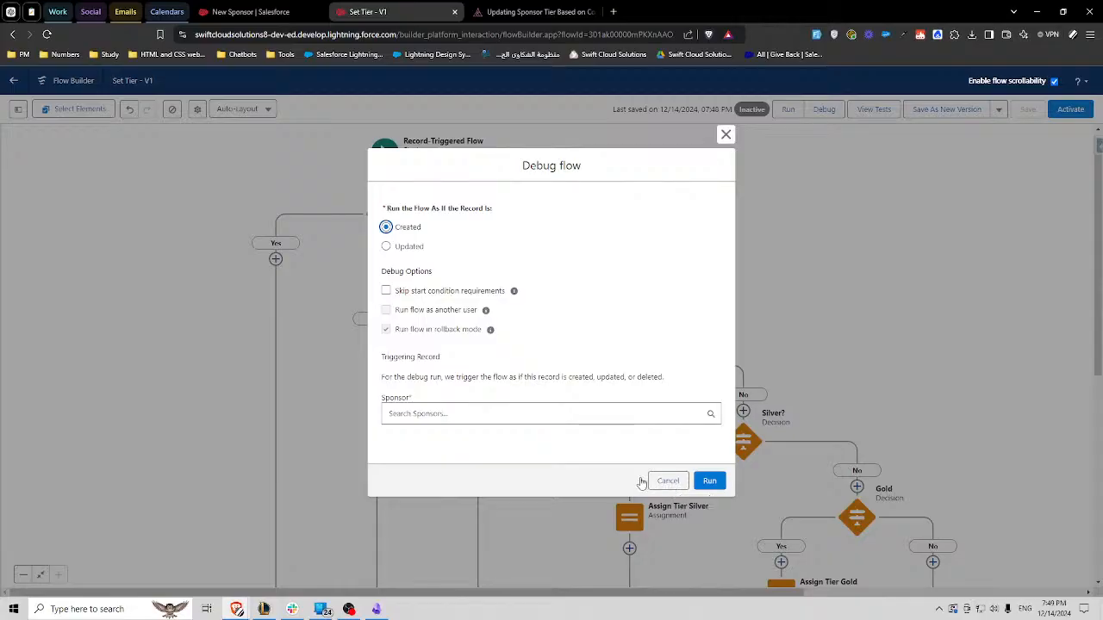
{"action": "left_click", "coordinate": [677, 483]}
{"action": "left_click", "coordinate": [1068, 109]}
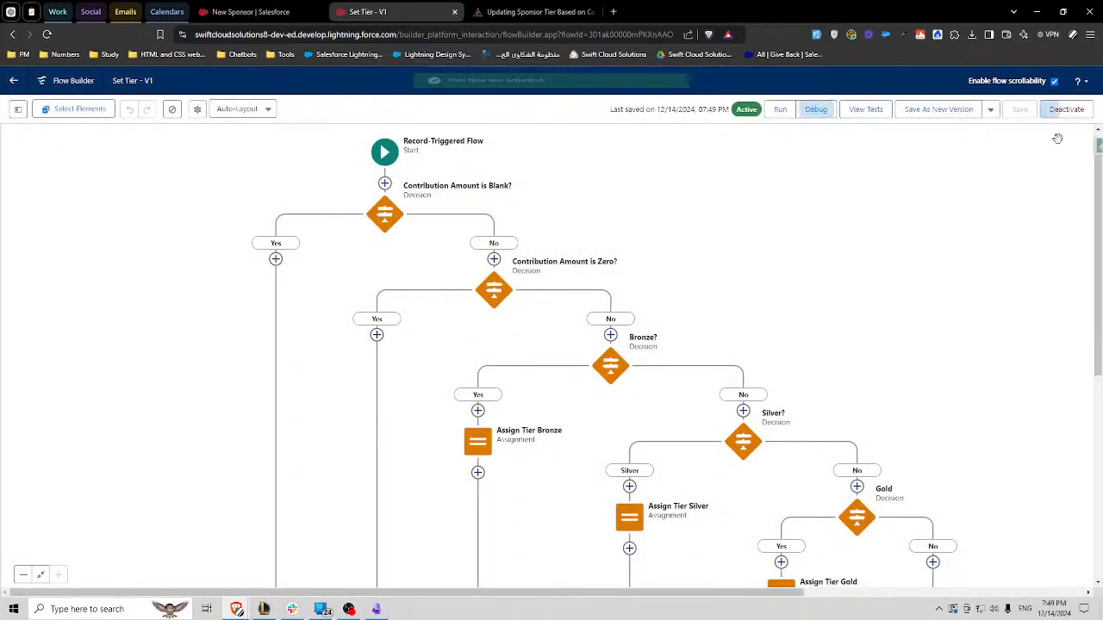
- Fill in the new sponsor's email and save the record with Contribution Amount and Tier left empty
{"action": "left_click", "coordinate": [259, 12]}
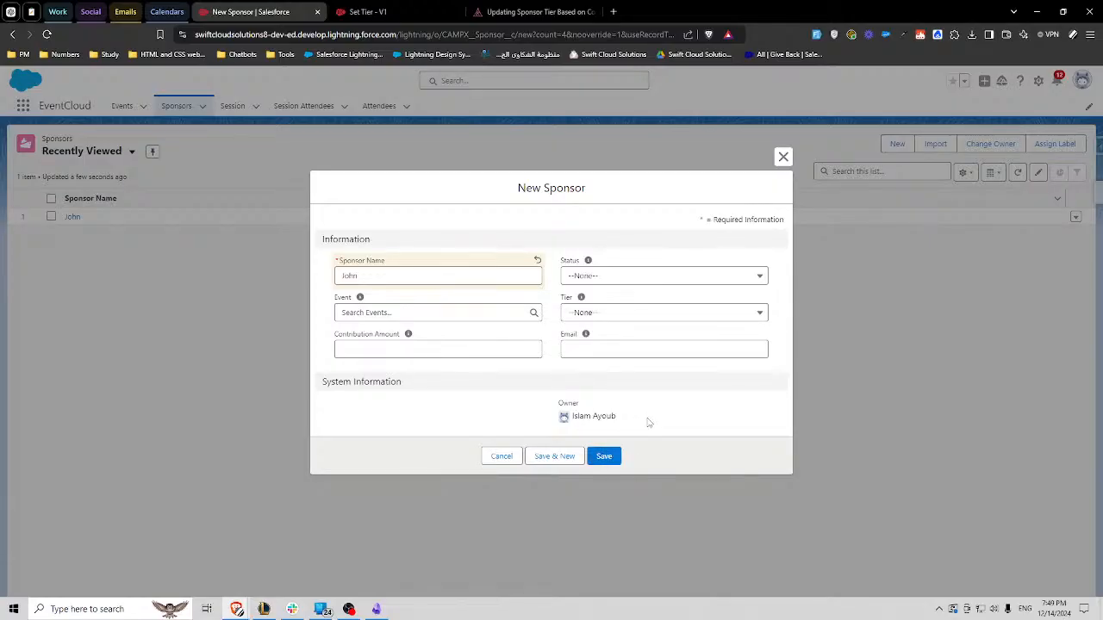
{"action": "left_click", "coordinate": [606, 456]}
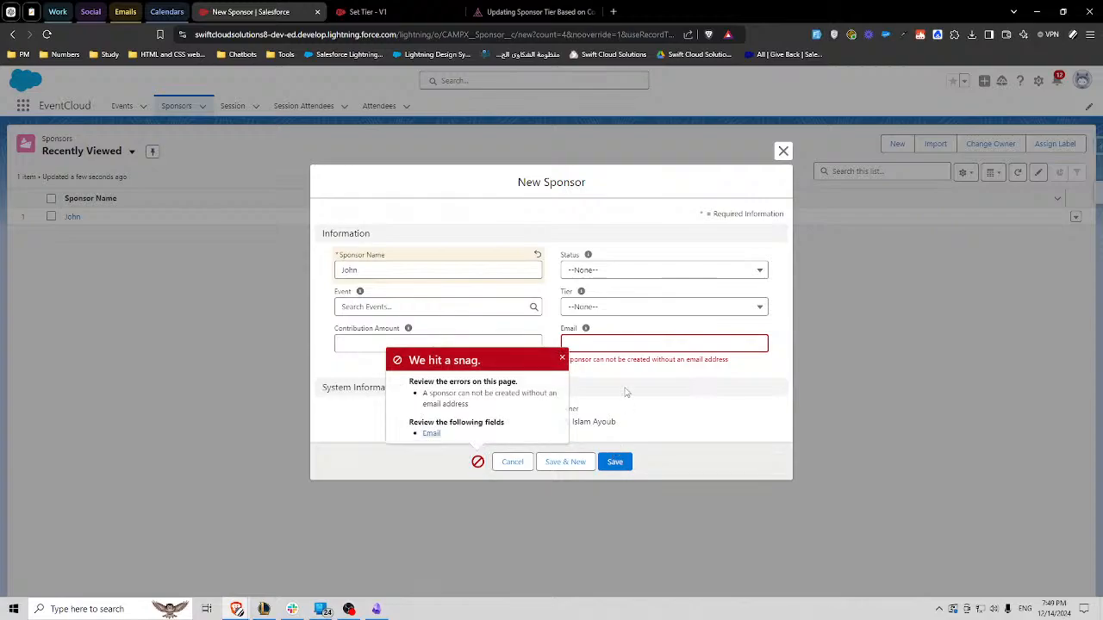
{"action": "left_click", "coordinate": [593, 345]}
{"action": "left_click", "coordinate": [677, 371]}
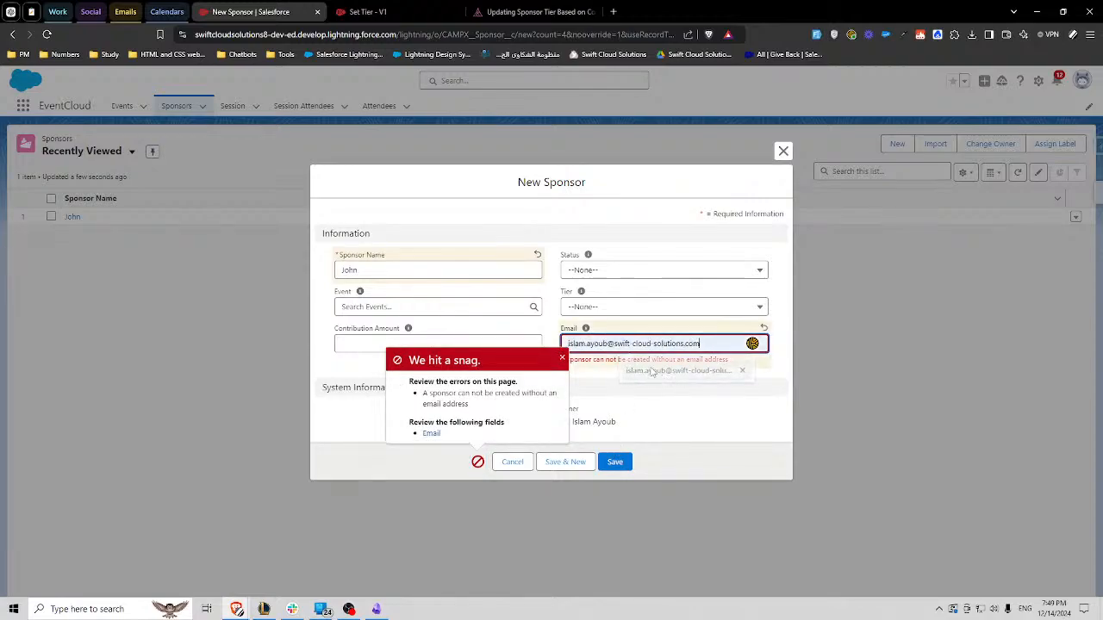
{"action": "left_click", "coordinate": [562, 358]}
{"action": "left_click", "coordinate": [615, 461]}
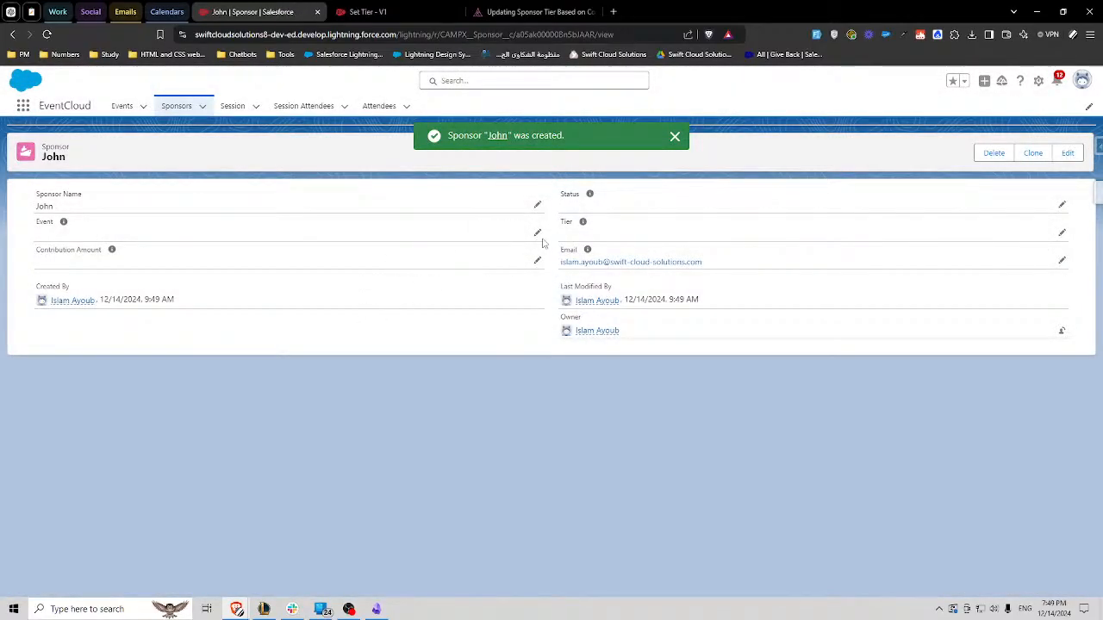
- Create a sponsor named ww with a Contribution Amount of 0, fill in its email, and save the record with Tier left empty
{"action": "left_click", "coordinate": [203, 106]}
{"action": "left_click", "coordinate": [170, 128]}
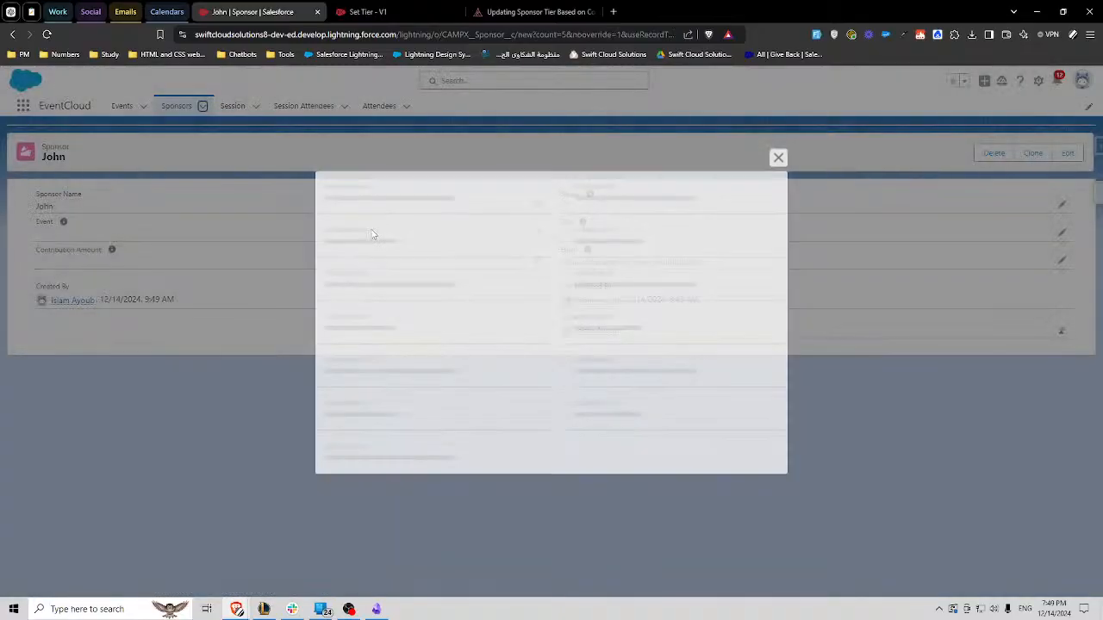
{"action": "type", "text": "ww"}
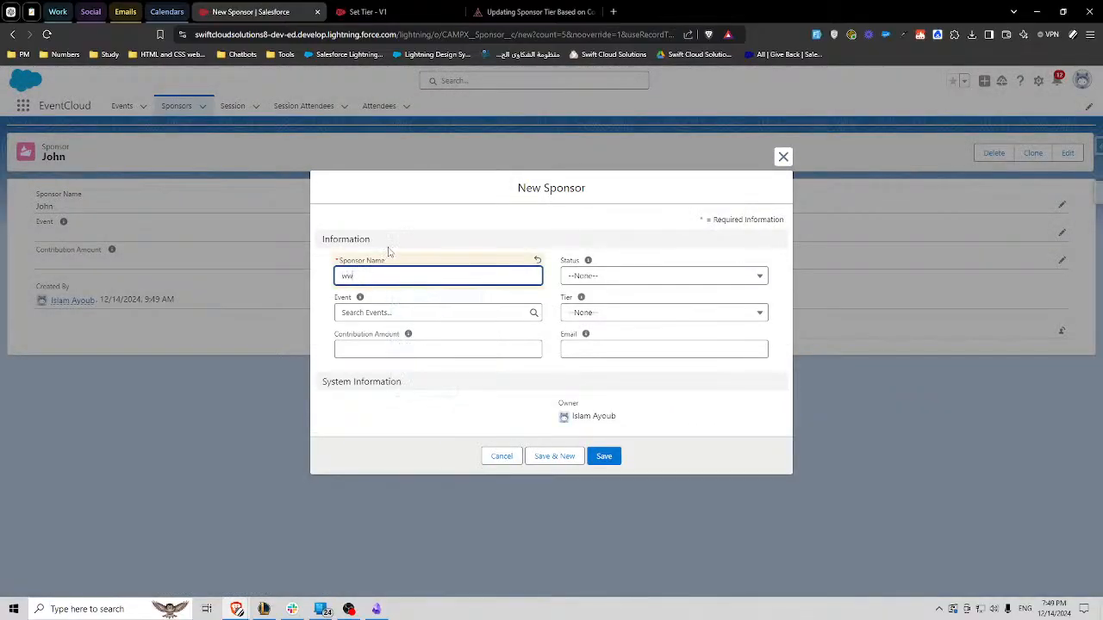
{"action": "left_click", "coordinate": [434, 348]}
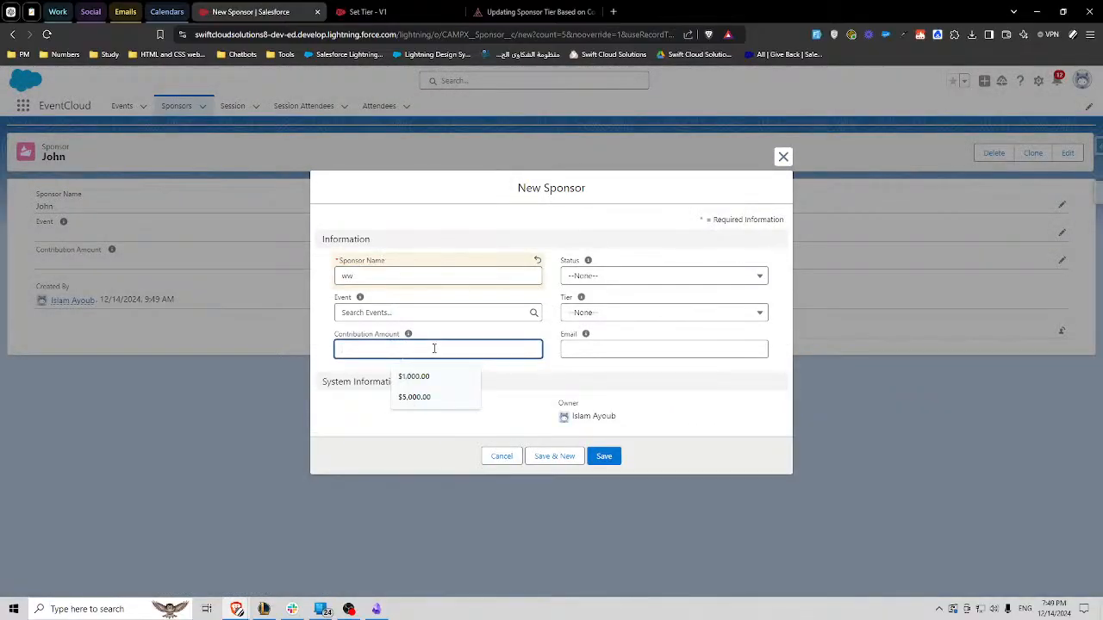
{"action": "type", "text": "0"}
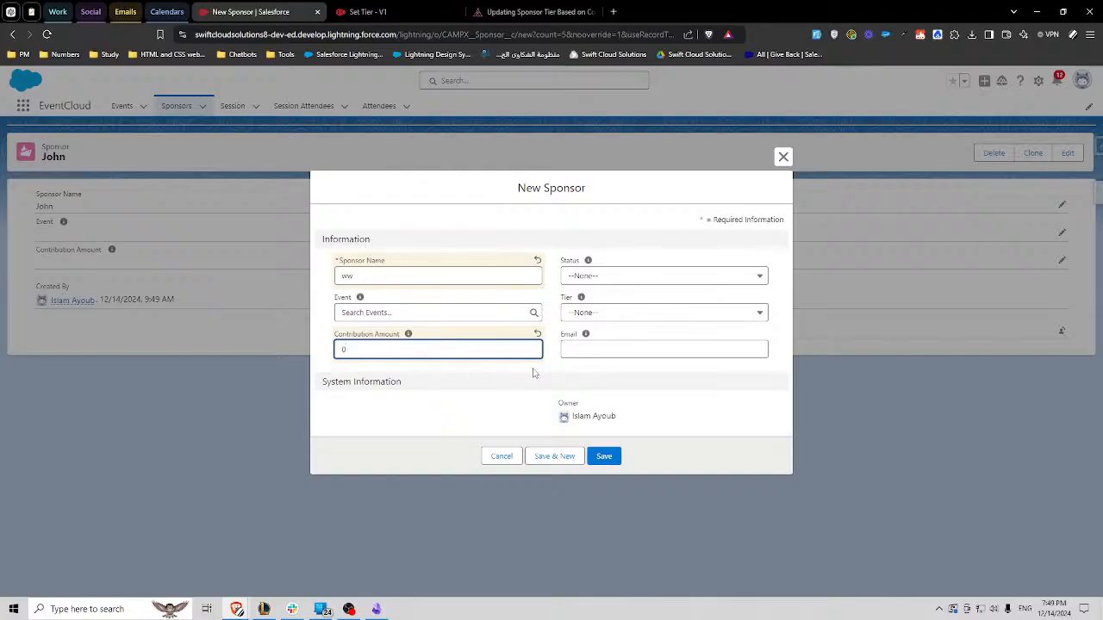
{"action": "left_click", "coordinate": [563, 379]}
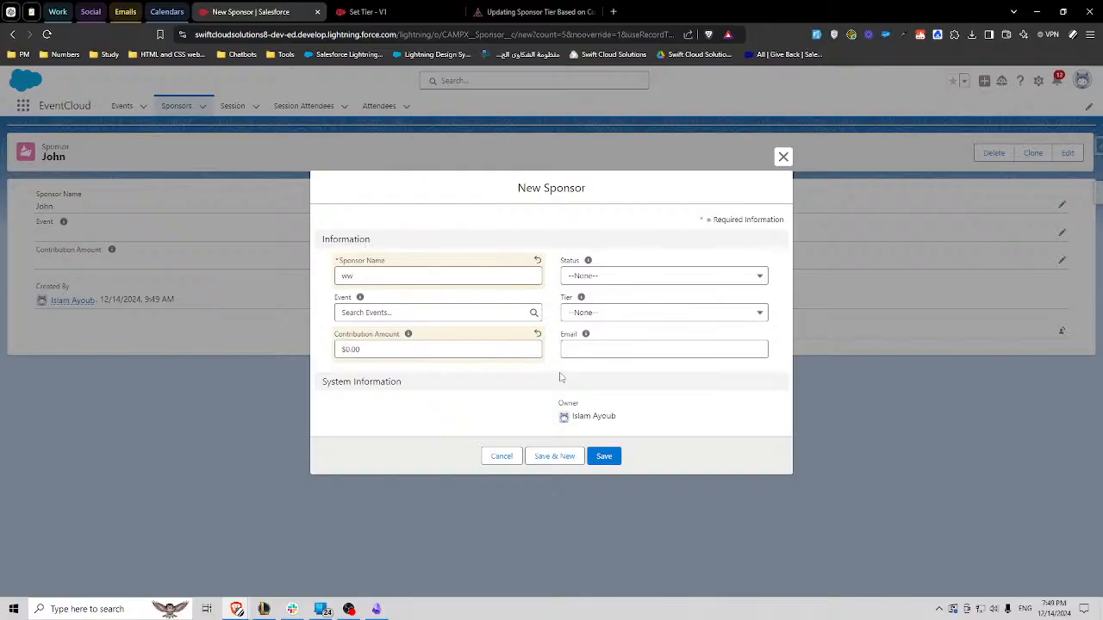
{"action": "left_click", "coordinate": [607, 457]}
{"action": "left_click", "coordinate": [654, 344]}
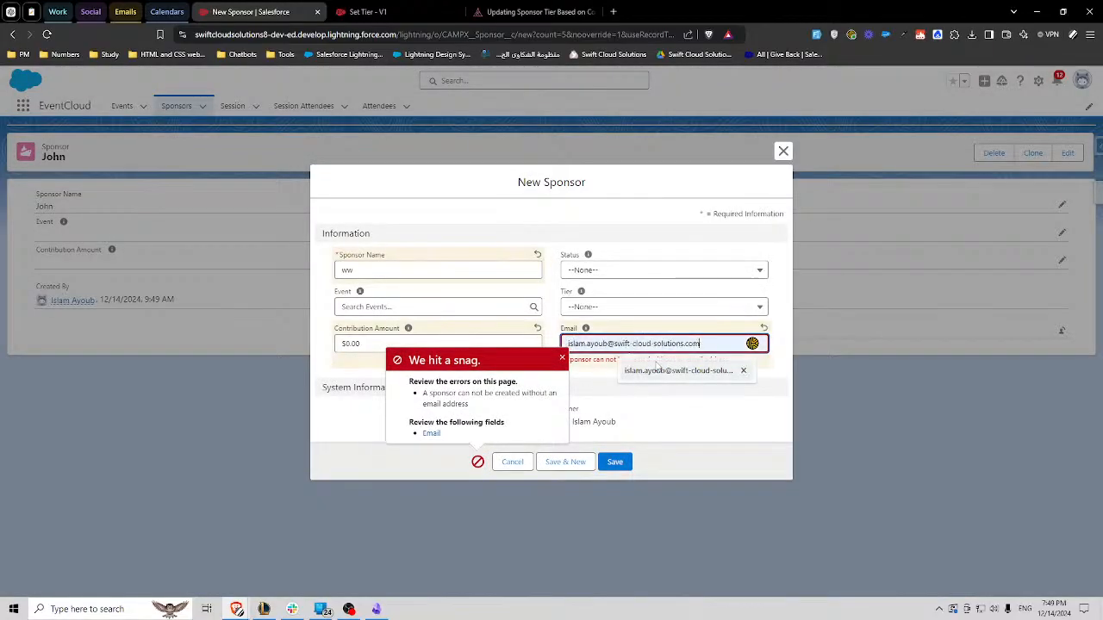
{"action": "left_click", "coordinate": [656, 369]}
{"action": "key", "text": "Return"}
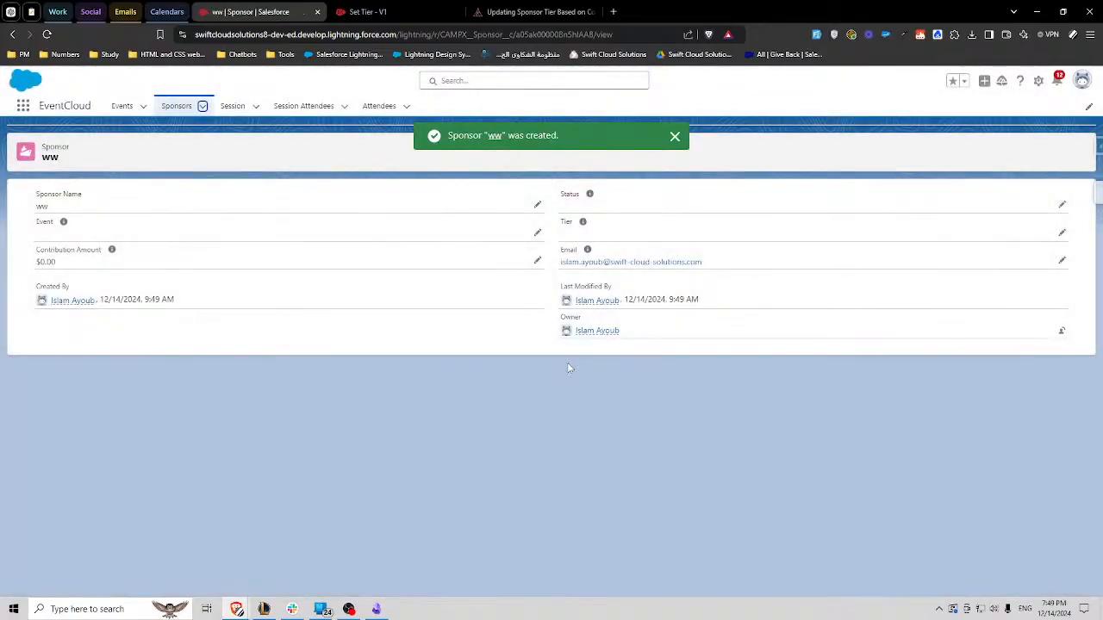
- Create a sponsor named g with a Contribution Amount of 500, fill in its email, and save the record without choosing a Tier
{"action": "left_click", "coordinate": [203, 108]}
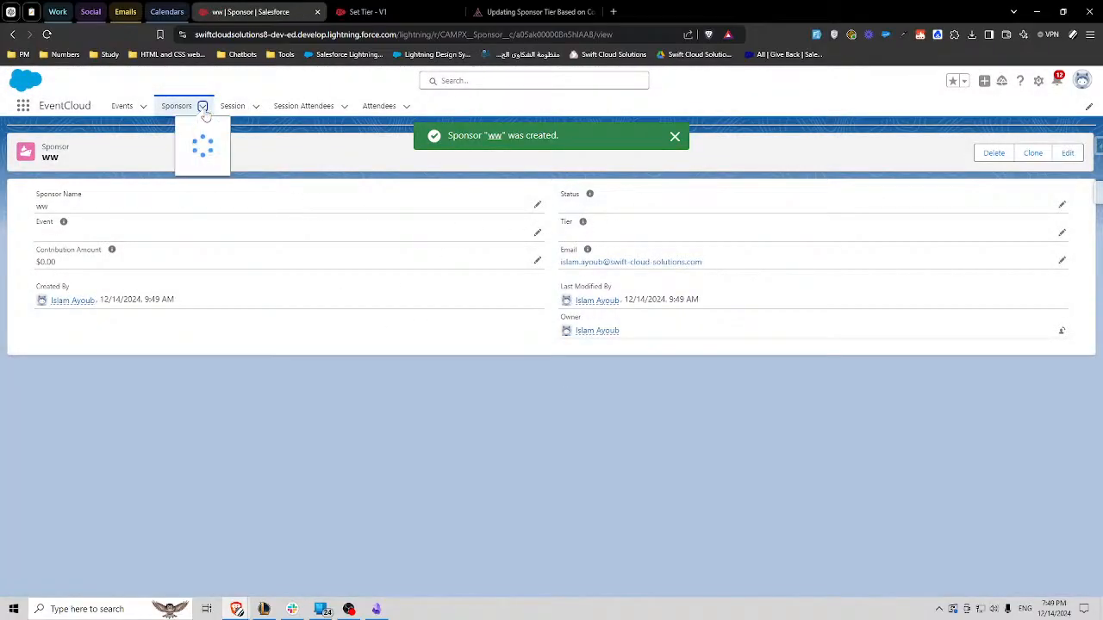
{"action": "left_click", "coordinate": [200, 125]}
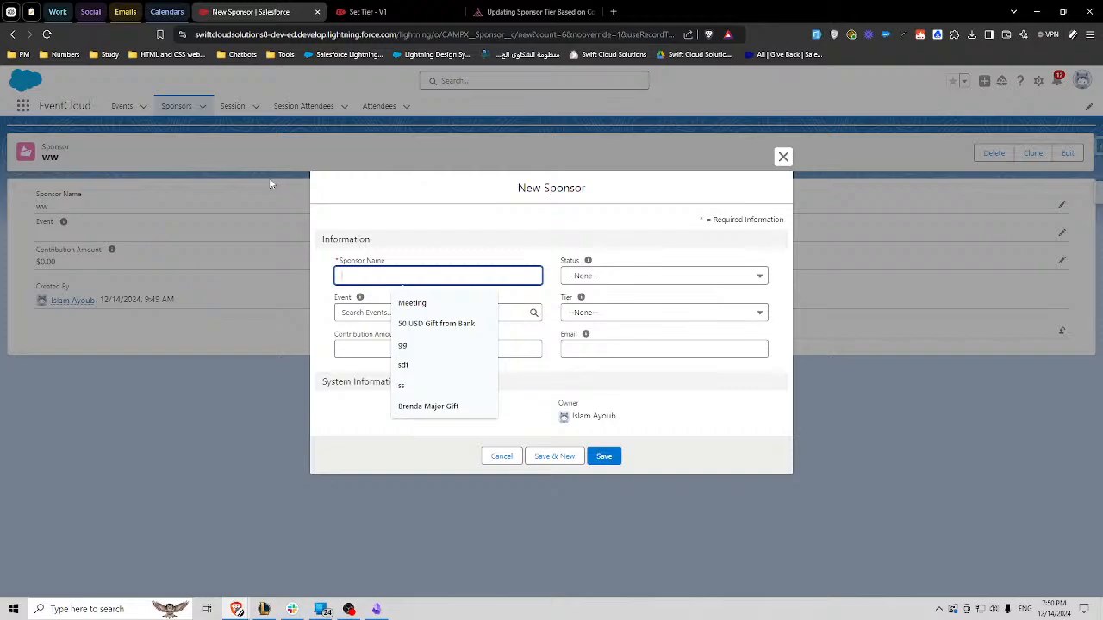
{"action": "type", "text": "g"}
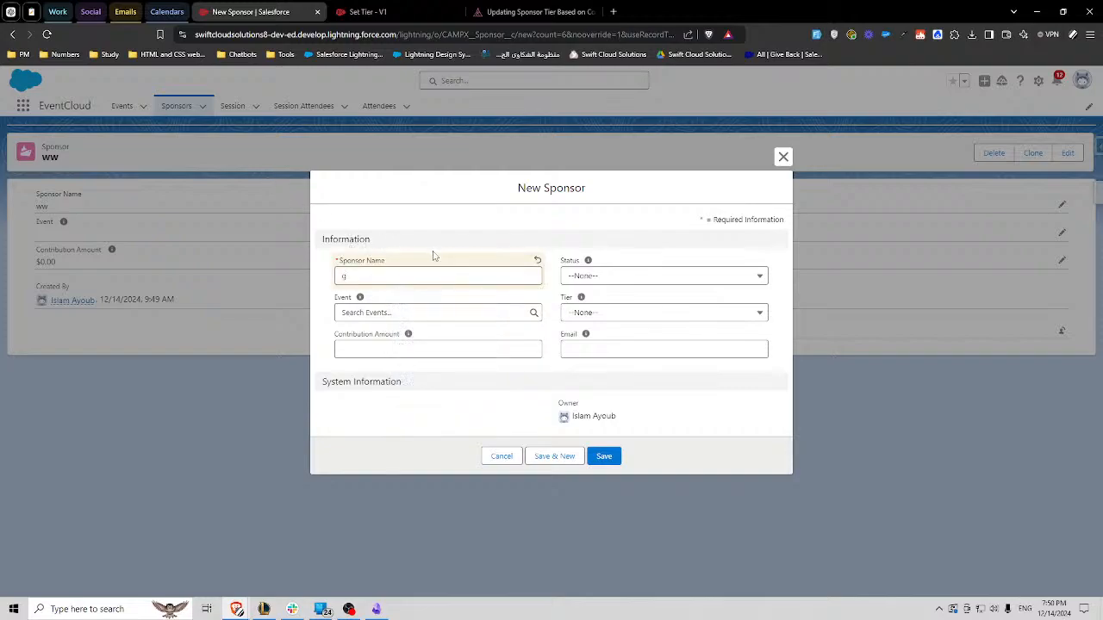
{"action": "left_click", "coordinate": [415, 347]}
{"action": "type", "text": "500"}
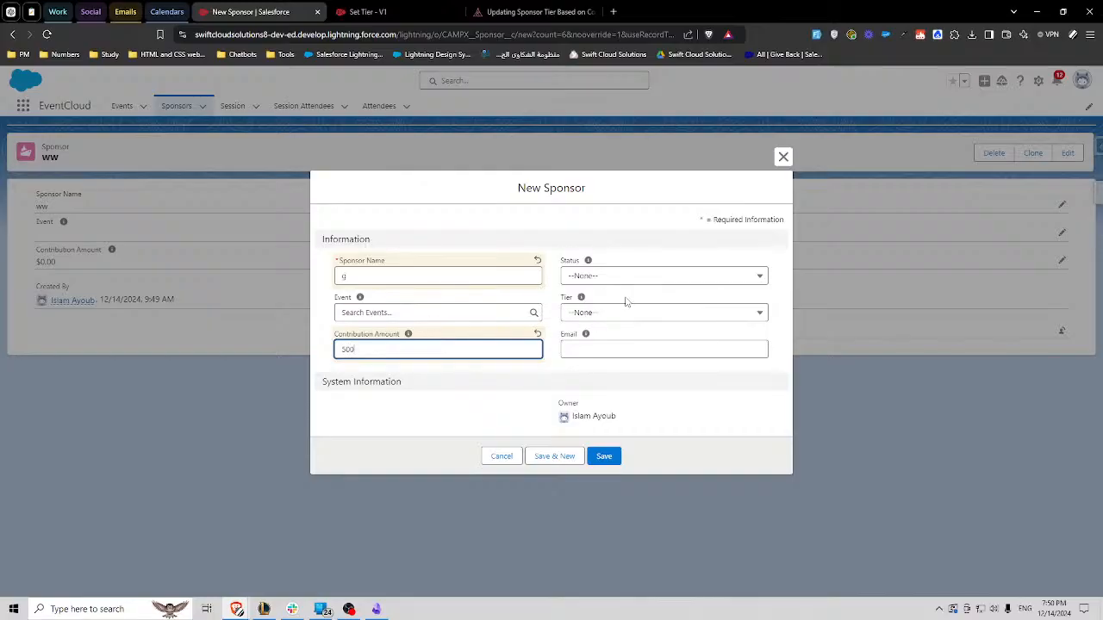
{"action": "left_click", "coordinate": [603, 456]}
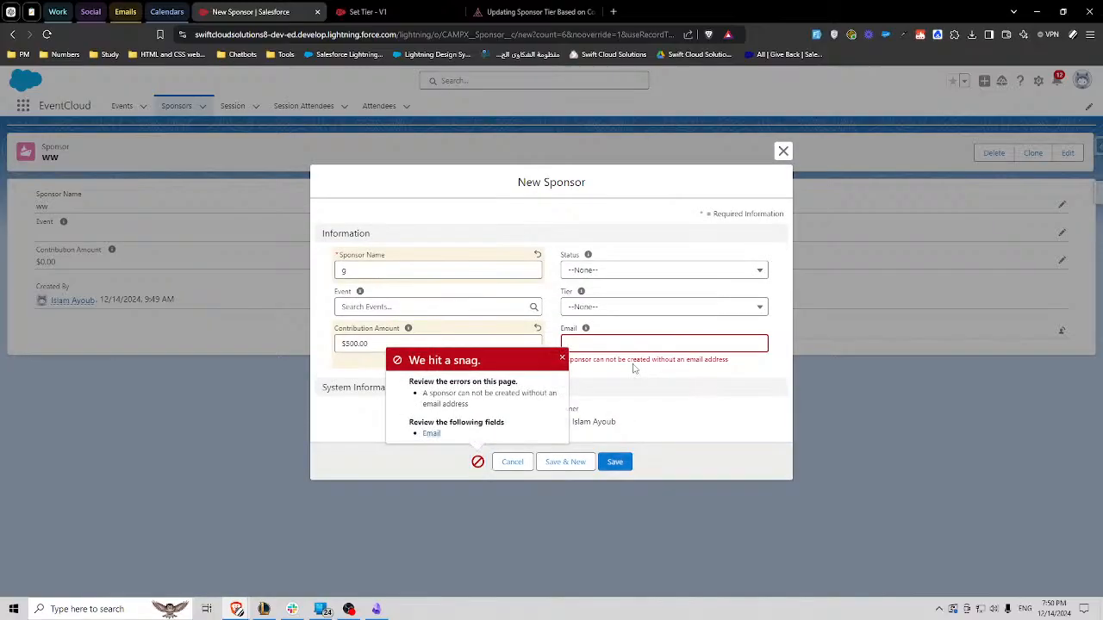
{"action": "left_click", "coordinate": [659, 373]}
{"action": "left_click", "coordinate": [617, 464]}
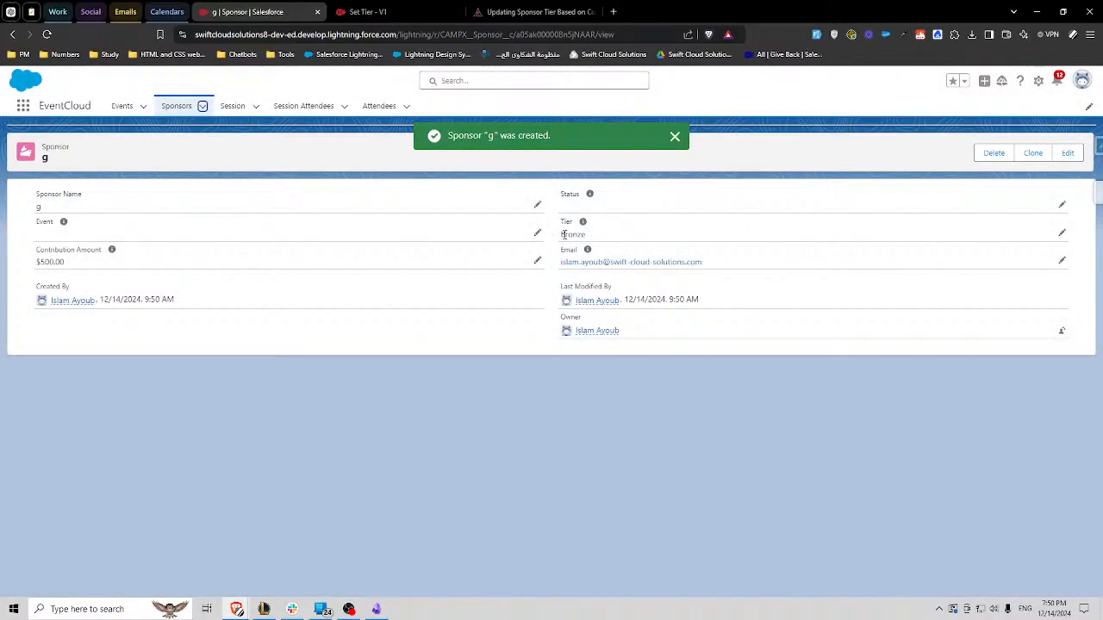
- Create a sponsor named wr with a Contribution Amount of 1200, fill in its email, and save the record without choosing a Tier
{"action": "left_click", "coordinate": [202, 106]}
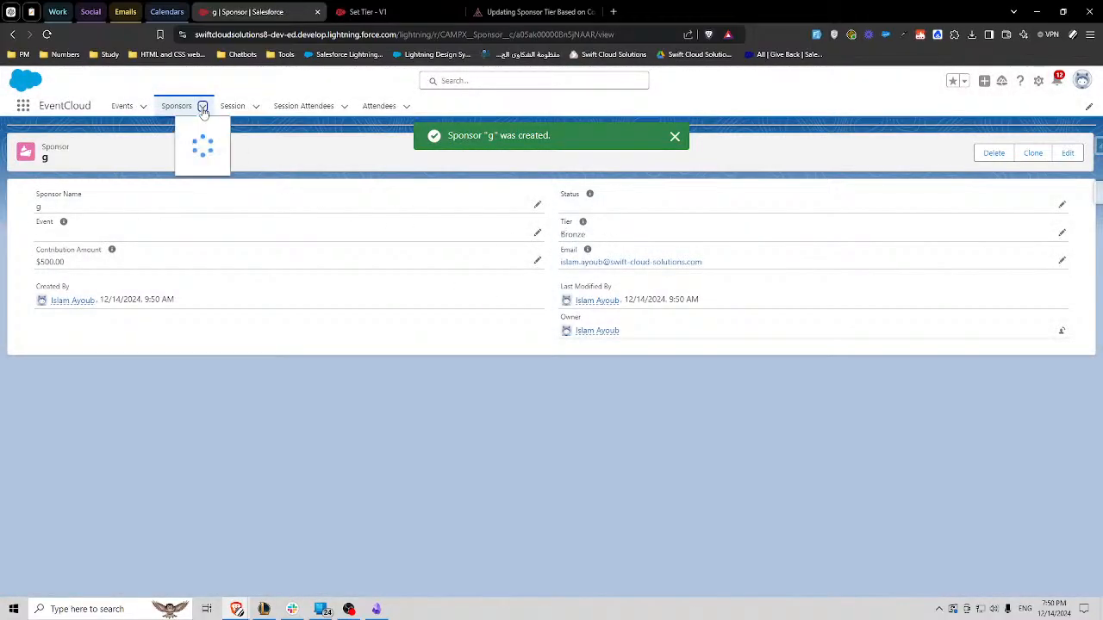
{"action": "left_click", "coordinate": [183, 129]}
{"action": "type", "text": "wr"}
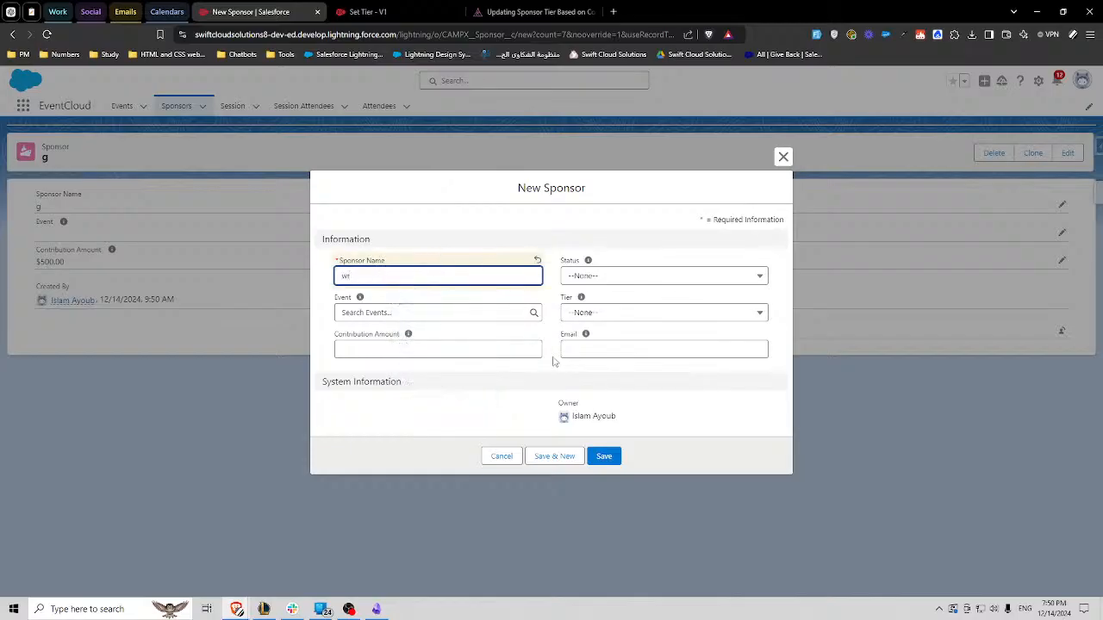
{"action": "left_click", "coordinate": [422, 348]}
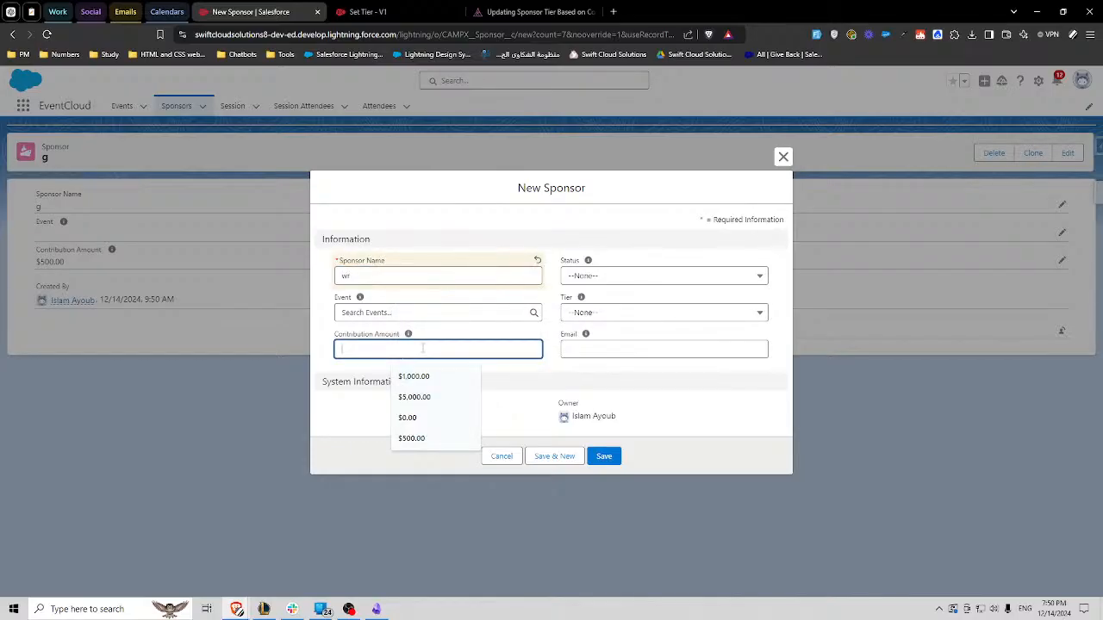
{"action": "type", "text": "00"}
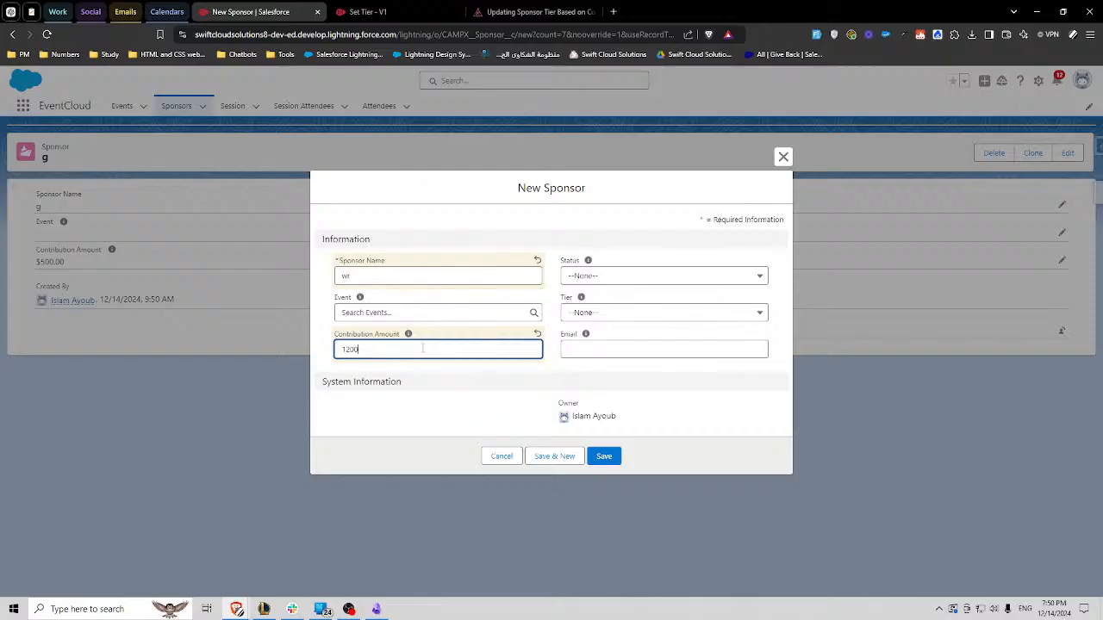
{"action": "left_click", "coordinate": [603, 349]}
{"action": "left_click", "coordinate": [630, 377]}
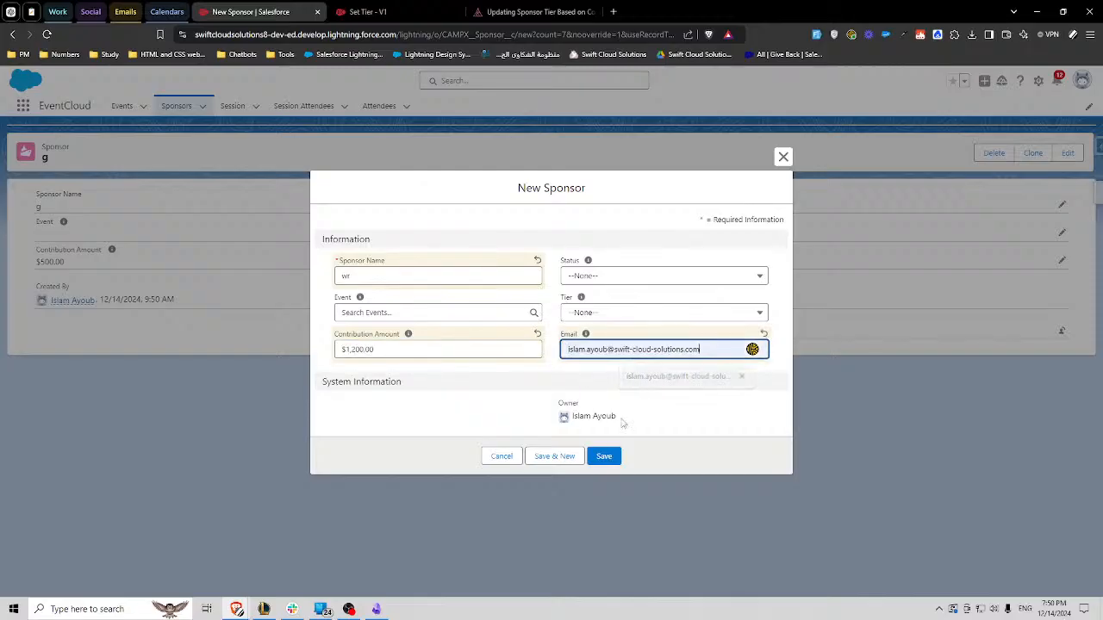
{"action": "left_click", "coordinate": [606, 456]}
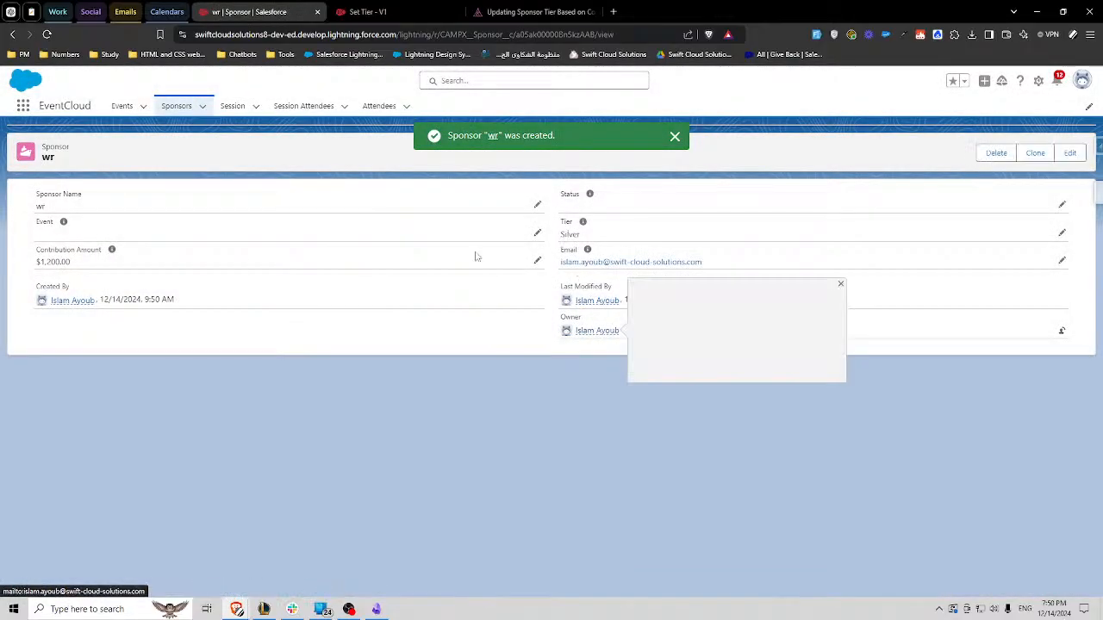
- Create a sponsor named wer with a Contribution Amount of 6000, fill in its email, and save the record without choosing a Tier
{"action": "left_click", "coordinate": [204, 106]}
{"action": "left_click", "coordinate": [182, 128]}
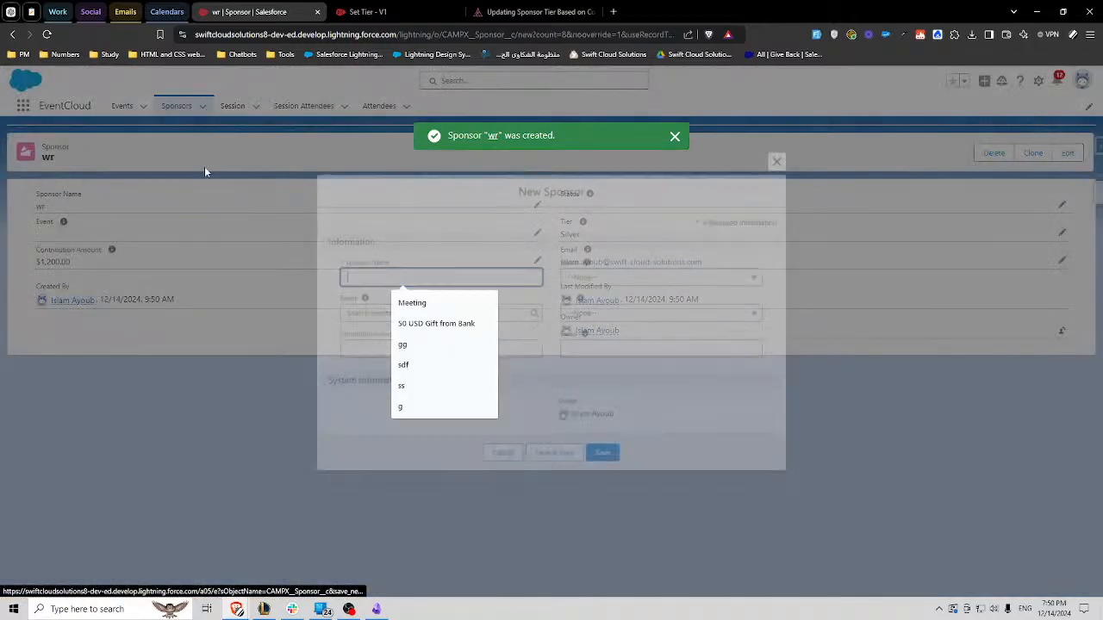
{"action": "type", "text": "wer"}
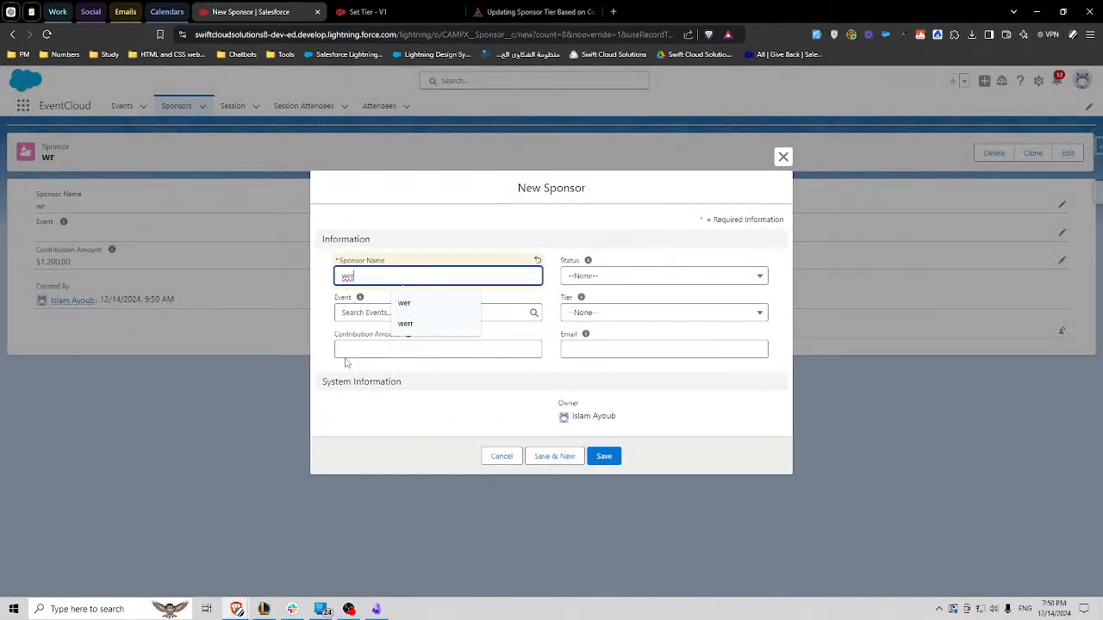
{"action": "left_click", "coordinate": [346, 351]}
{"action": "type", "text": "6000"}
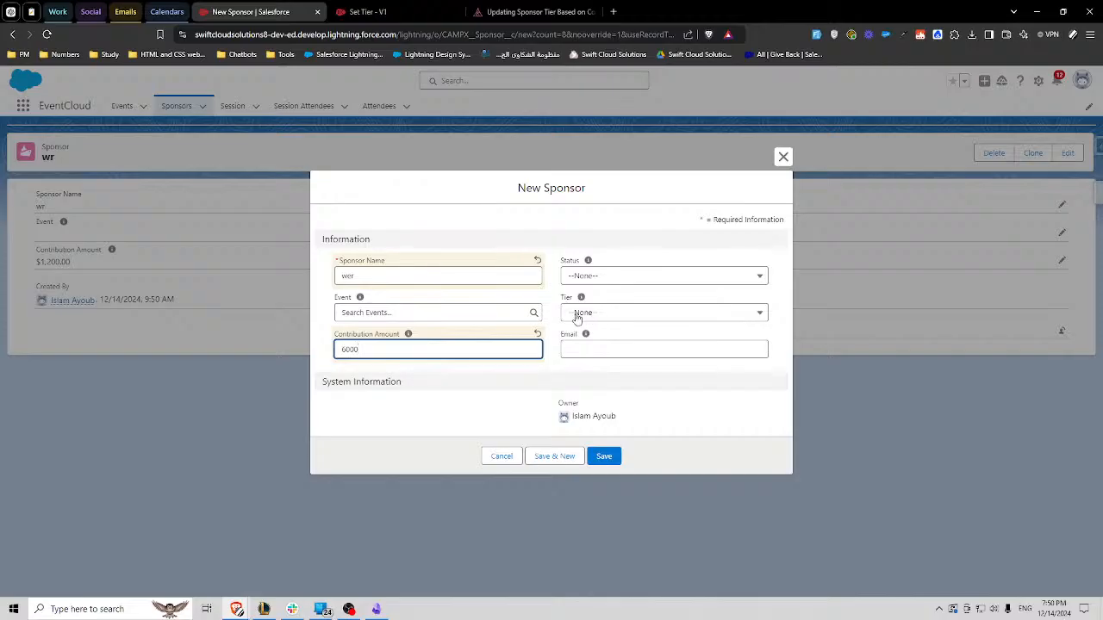
{"action": "left_click", "coordinate": [606, 457]}
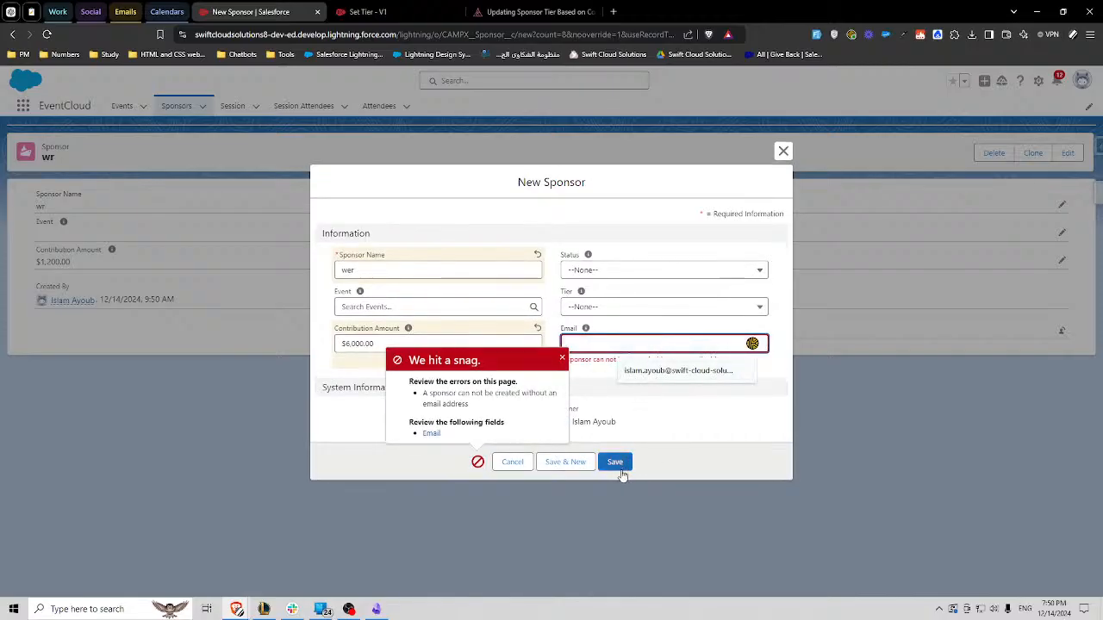
{"action": "left_click", "coordinate": [638, 371]}
{"action": "key", "text": "Return"}
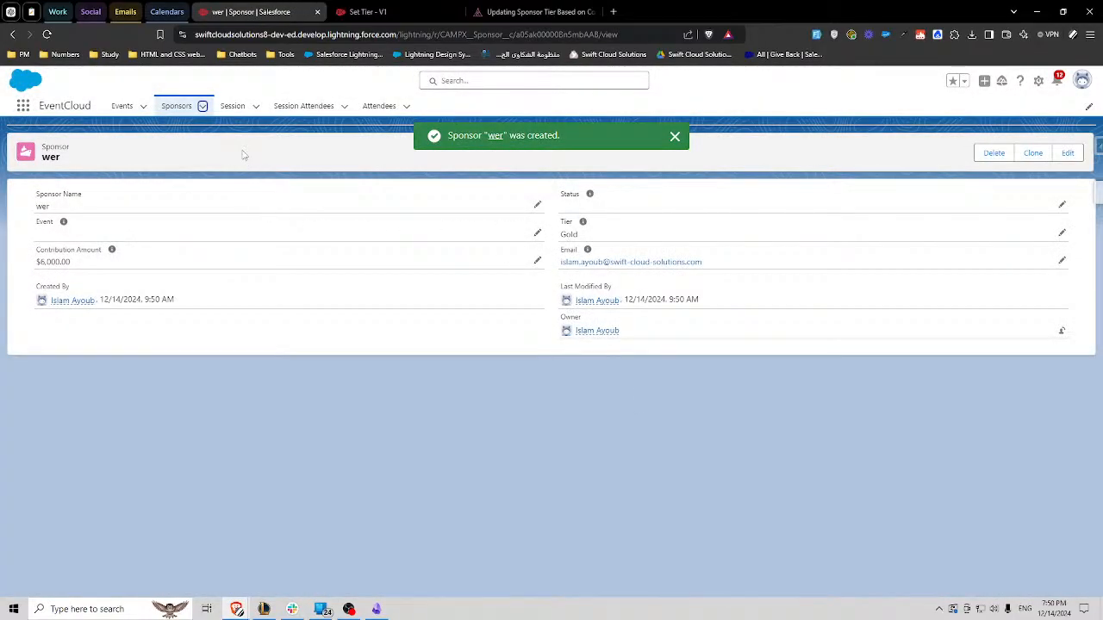
- Set the wer sponsor's Contribution Amount to 4000 and save the record without editing its Tier
{"action": "left_click", "coordinate": [1061, 233]}
{"action": "double_click", "coordinate": [65, 308]}
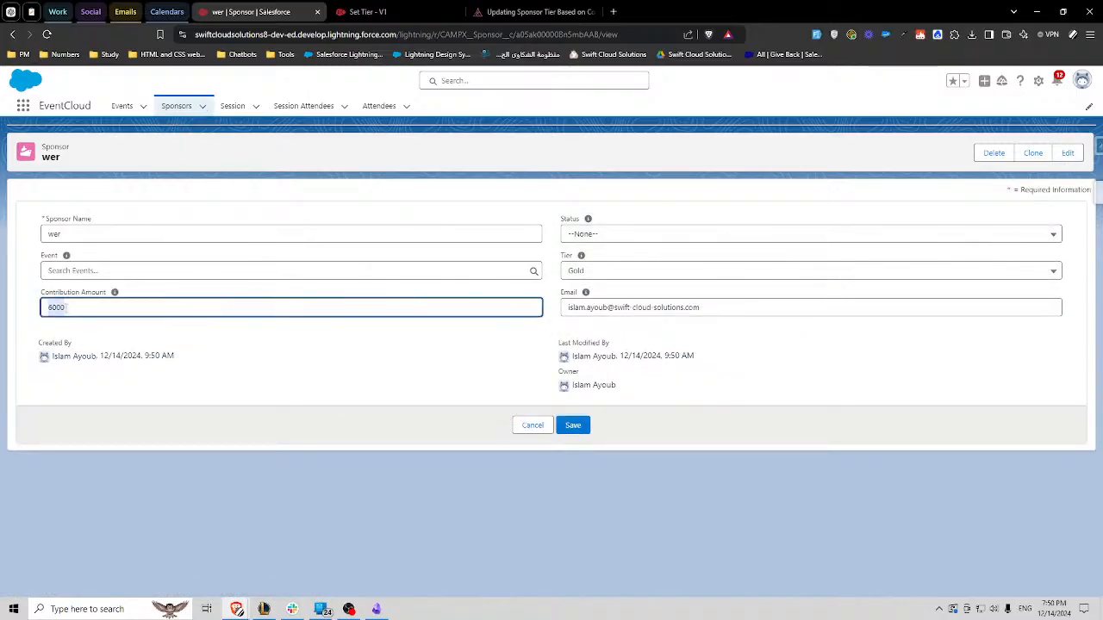
{"action": "type", "text": "4000"}
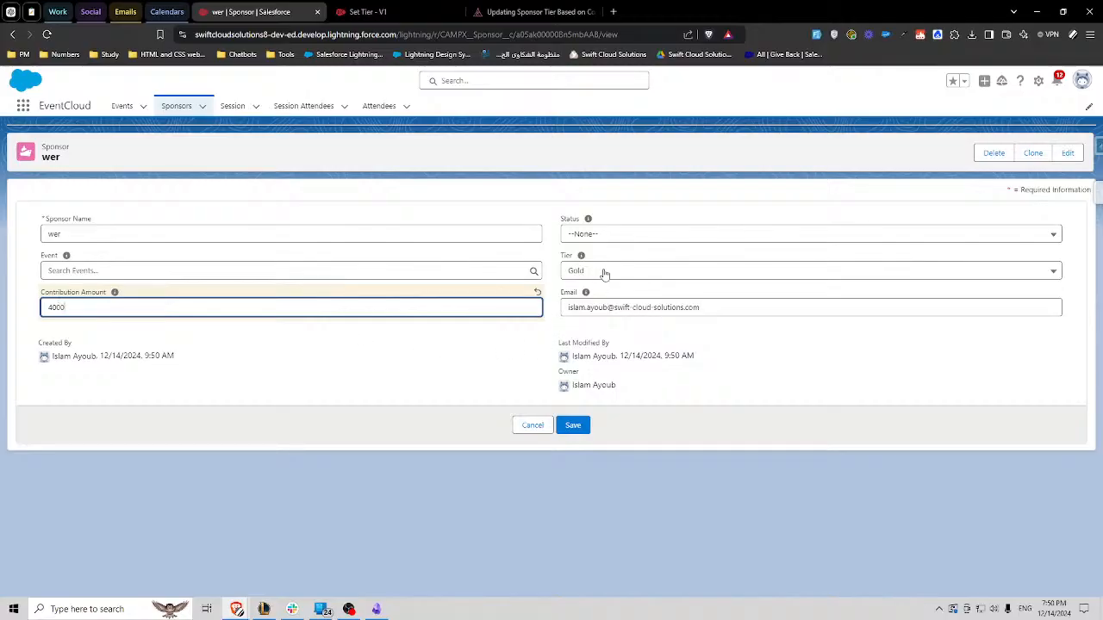
{"action": "left_click", "coordinate": [583, 426]}
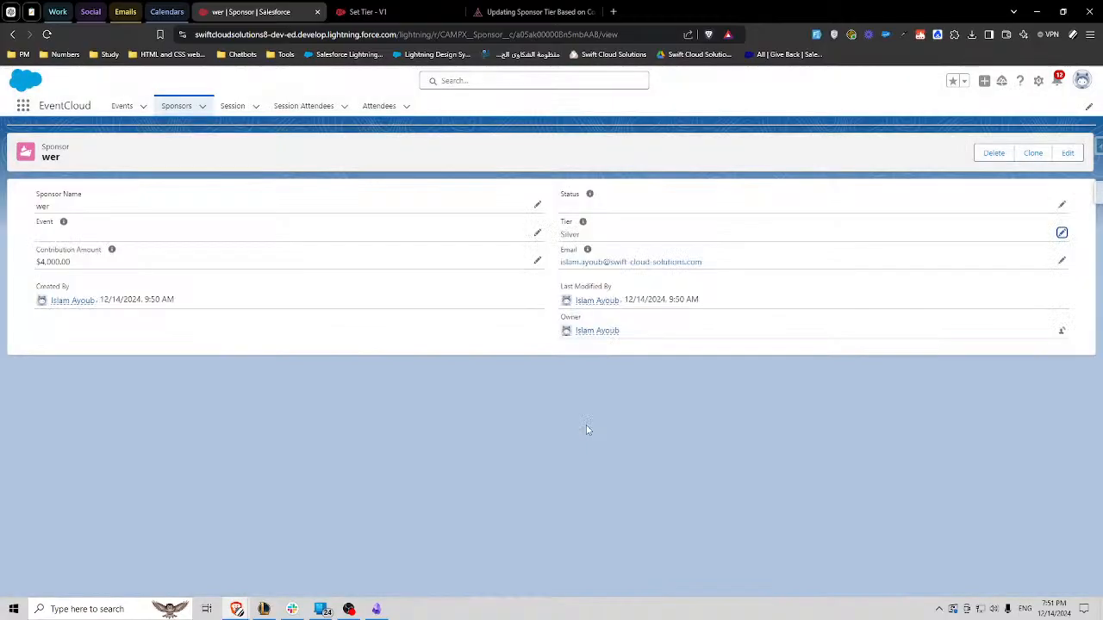
- Lower the wer sponsor's Contribution Amount to 500 and save the record
{"action": "left_click", "coordinate": [539, 262]}
{"action": "double_click", "coordinate": [89, 305]}
{"action": "type", "text": "50"}
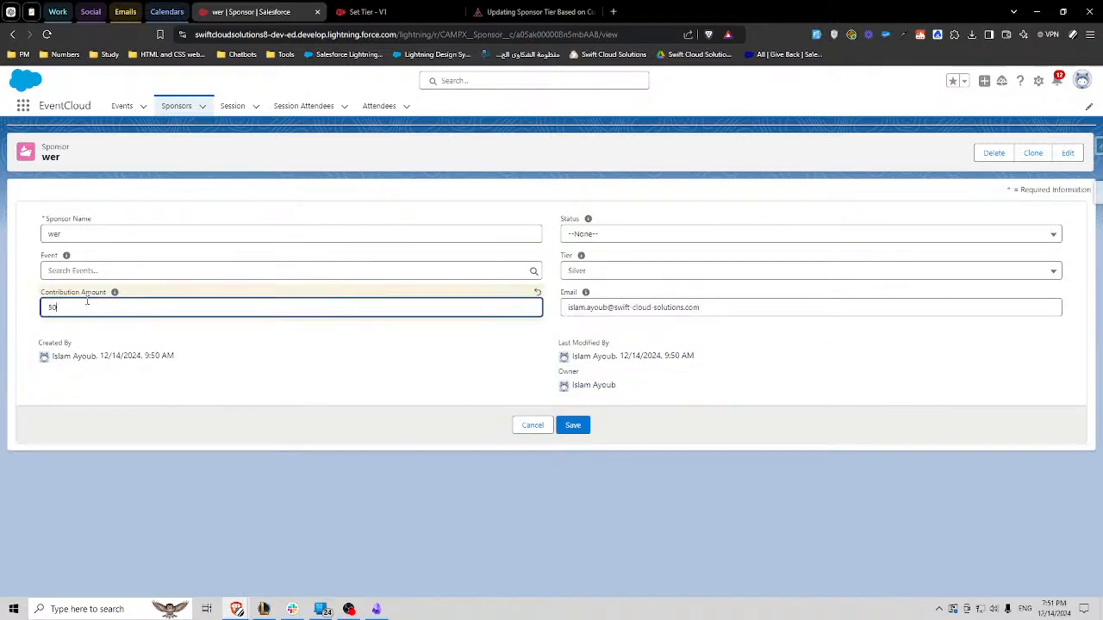
{"action": "type", "text": "0"}
{"action": "left_click", "coordinate": [573, 425]}
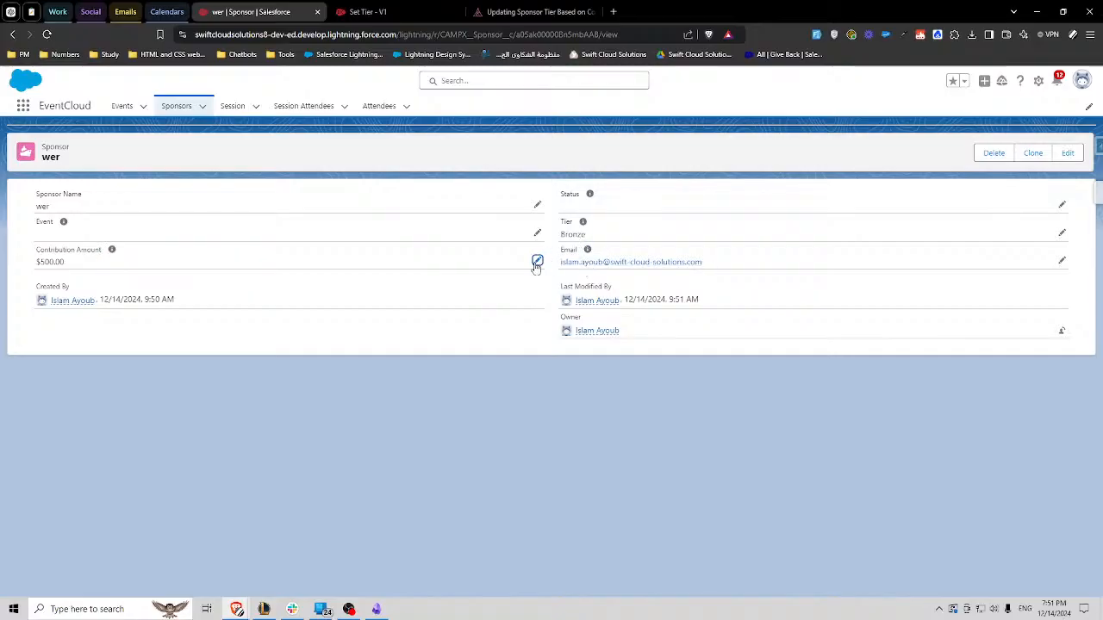
- Set the wer sponsor's Contribution Amount to 0 and save the record
{"action": "left_click", "coordinate": [535, 262]}
{"action": "double_click", "coordinate": [72, 305]}
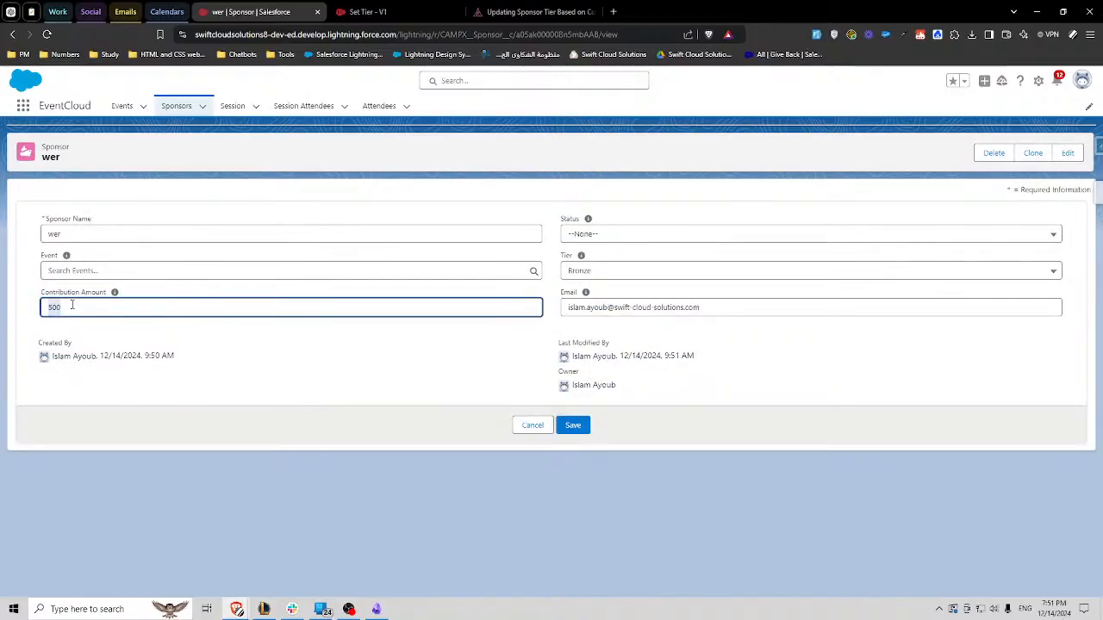
{"action": "type", "text": "0"}
{"action": "left_click", "coordinate": [577, 425]}
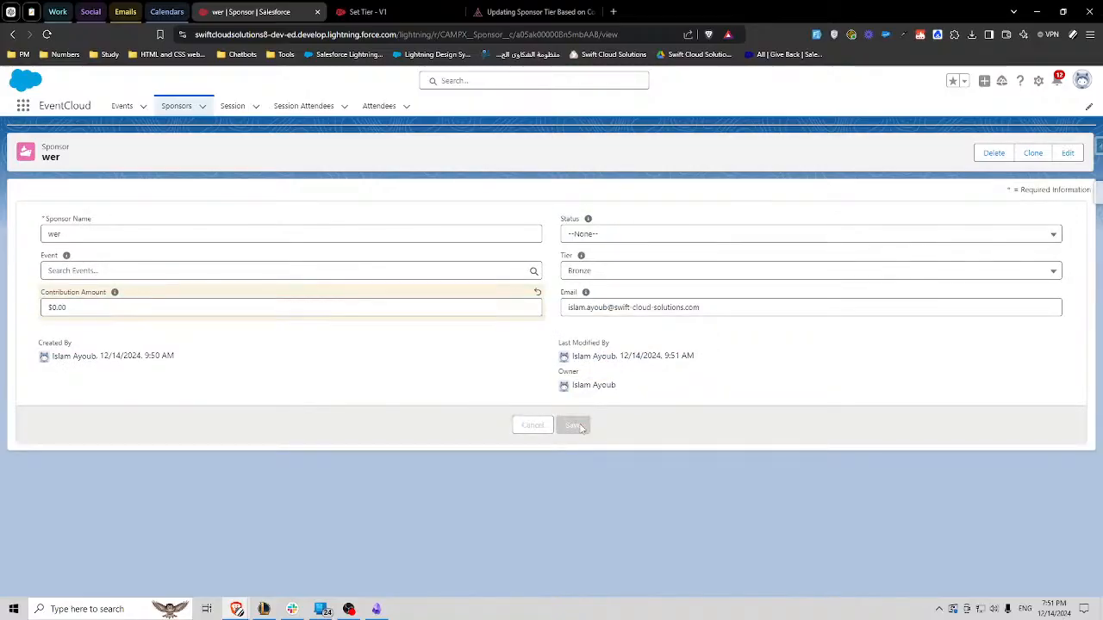
- Raise the wer sponsor's Contribution Amount back to 500 and save the record
{"action": "left_click", "coordinate": [536, 260]}
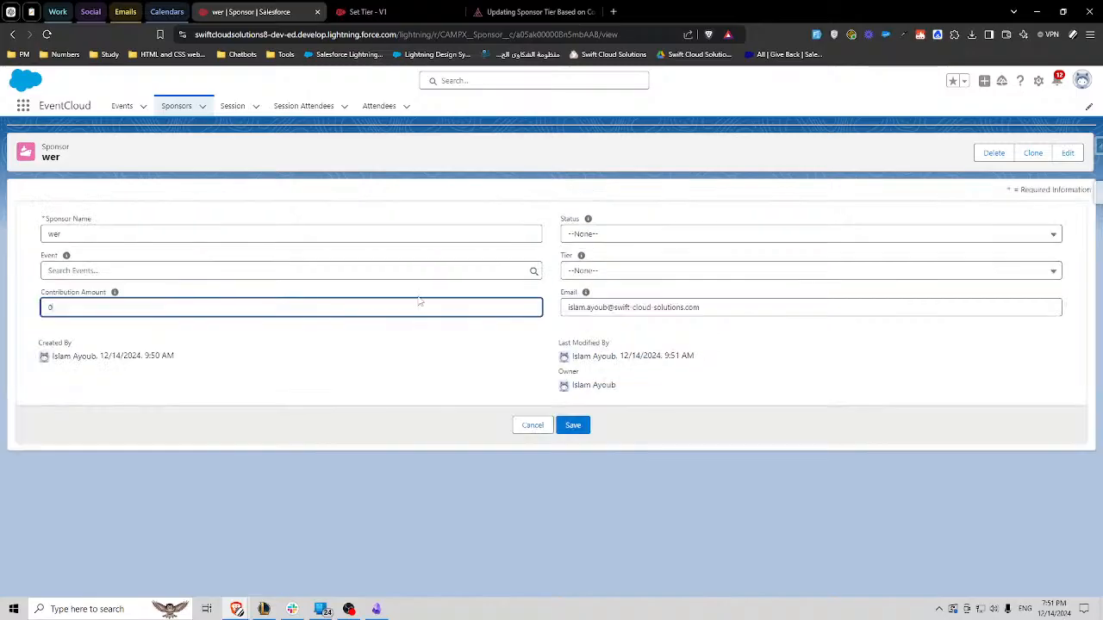
{"action": "double_click", "coordinate": [101, 308]}
{"action": "type", "text": "500"}
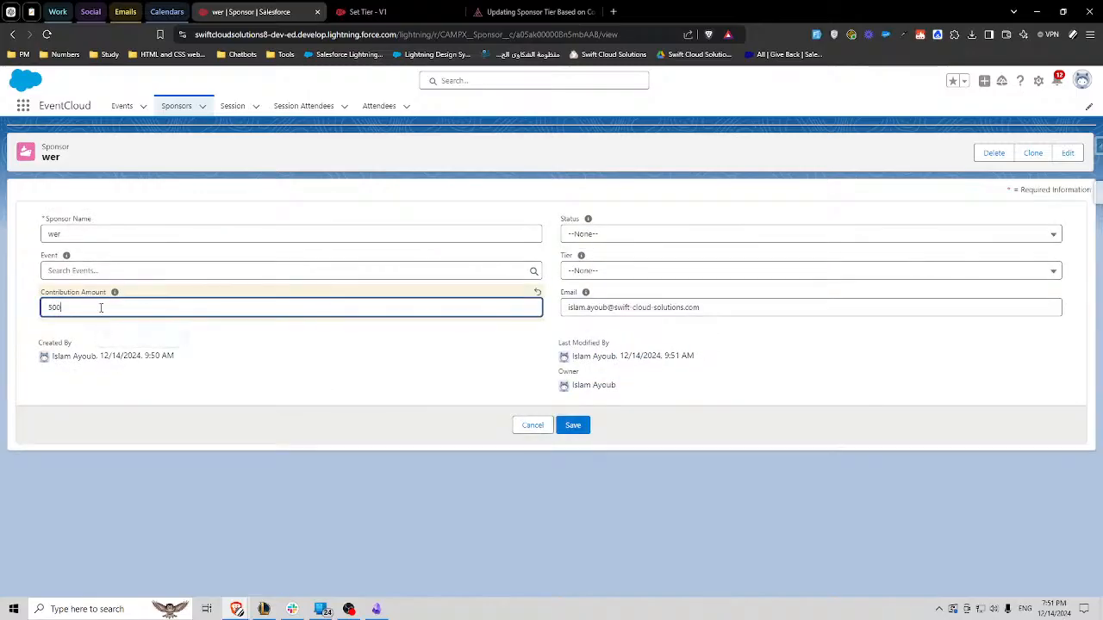
{"action": "left_click", "coordinate": [575, 425]}
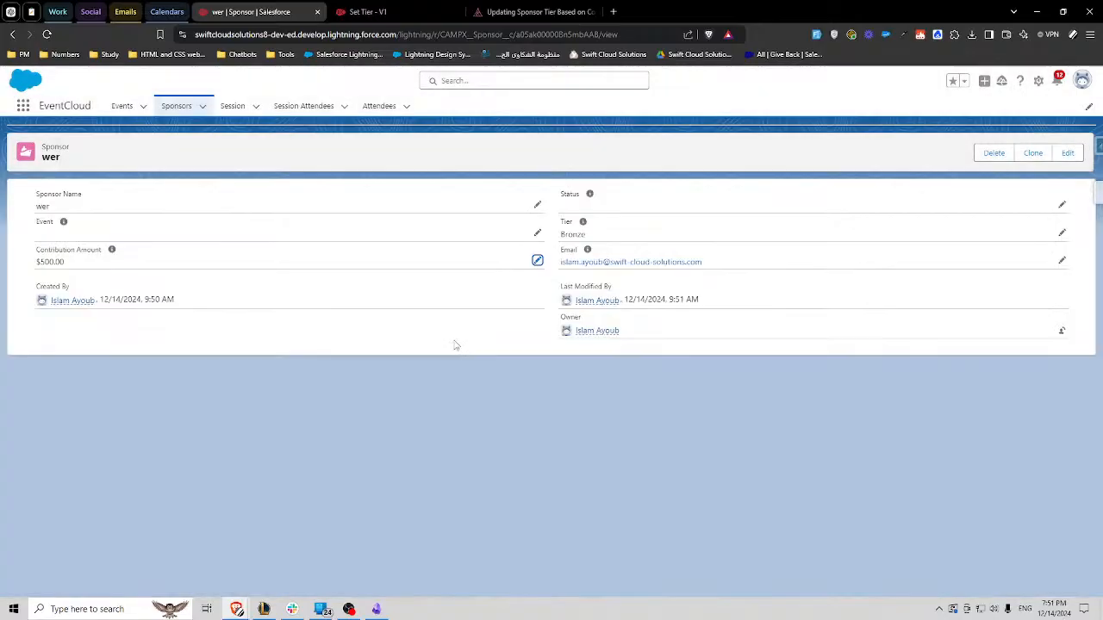
- Clear the wer sponsor's Contribution Amount, save the record and check its Tier
{"action": "left_click", "coordinate": [536, 261]}
{"action": "double_click", "coordinate": [63, 307]}
{"action": "key", "text": "BackSpace"}
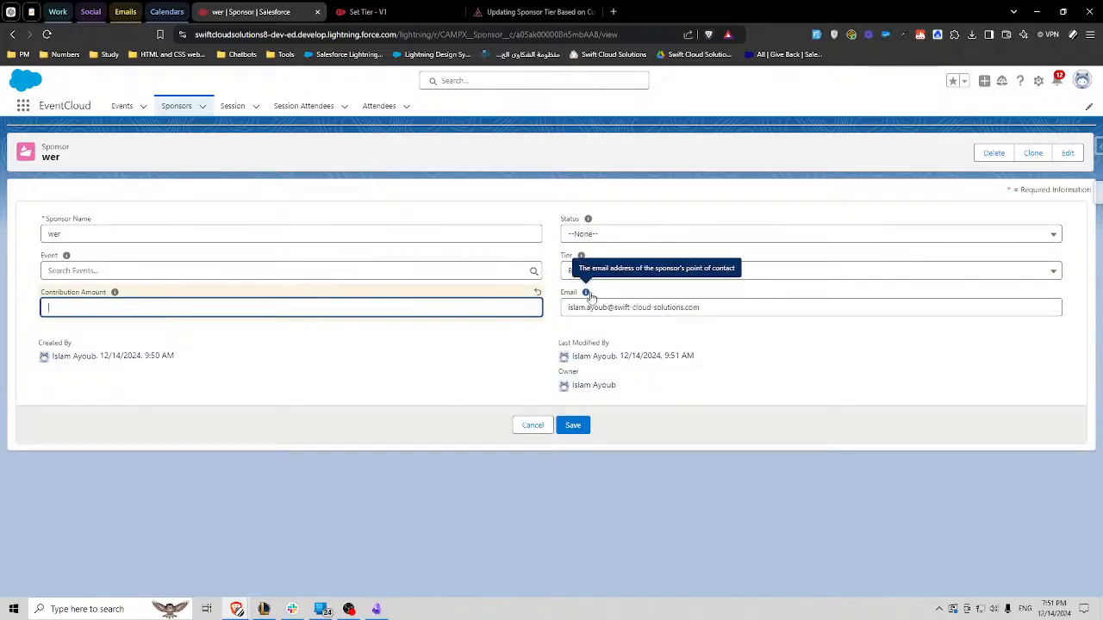
{"action": "left_click", "coordinate": [579, 427]}
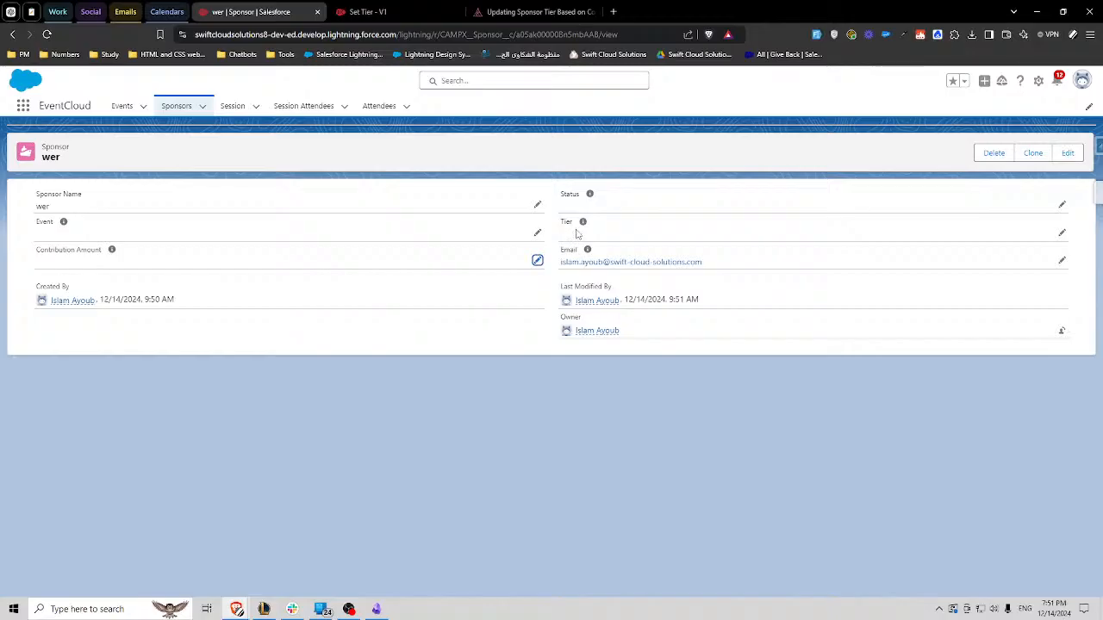
{"action": "double_click", "coordinate": [566, 222]}
- Review the Set Tier flow's blank, zero and tier decisions against the wer sponsor record
{"action": "left_click", "coordinate": [410, 11]}
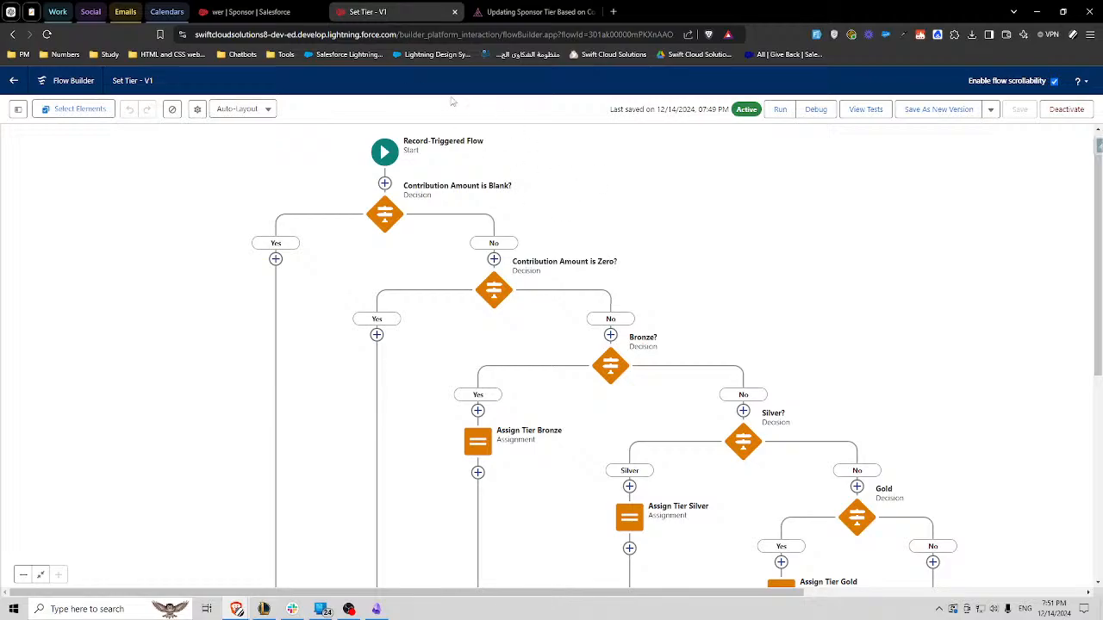
{"action": "left_click", "coordinate": [268, 7]}
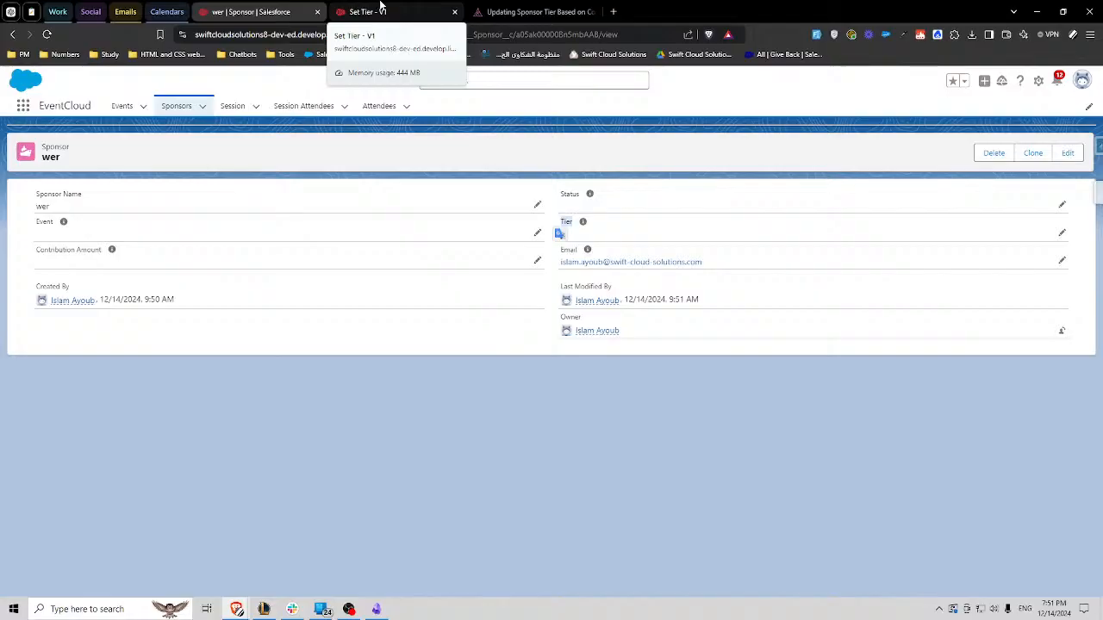
{"action": "left_click", "coordinate": [382, 10]}
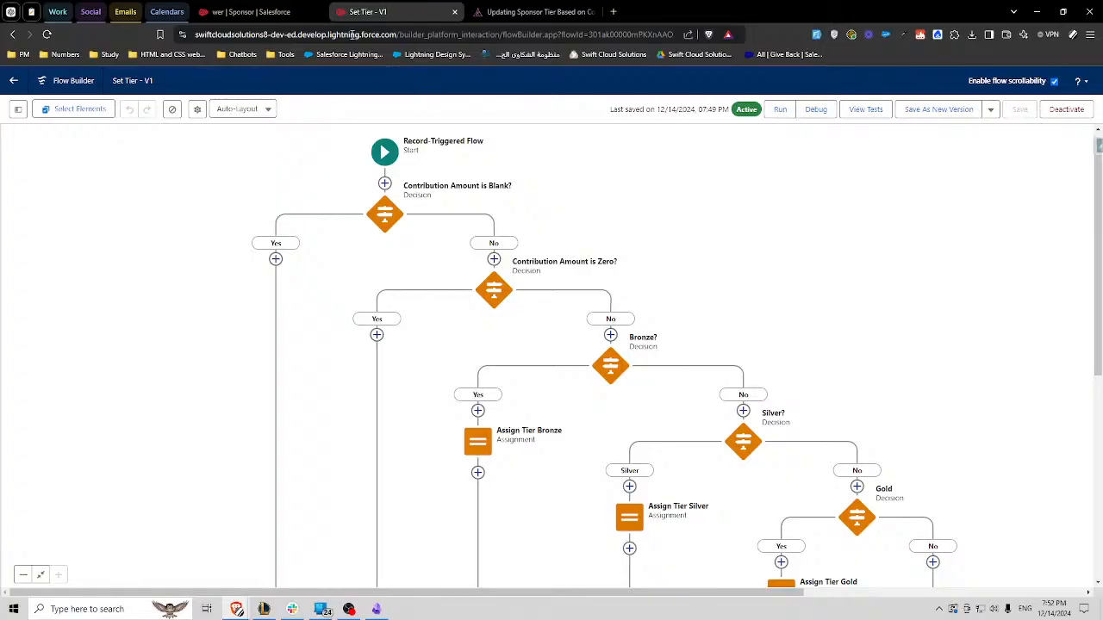
- Read the Camp Apex challenge "Conditional Sponsor Status Update Based on Event Association" and return to the wer sponsor record
{"action": "left_click", "coordinate": [524, 12]}
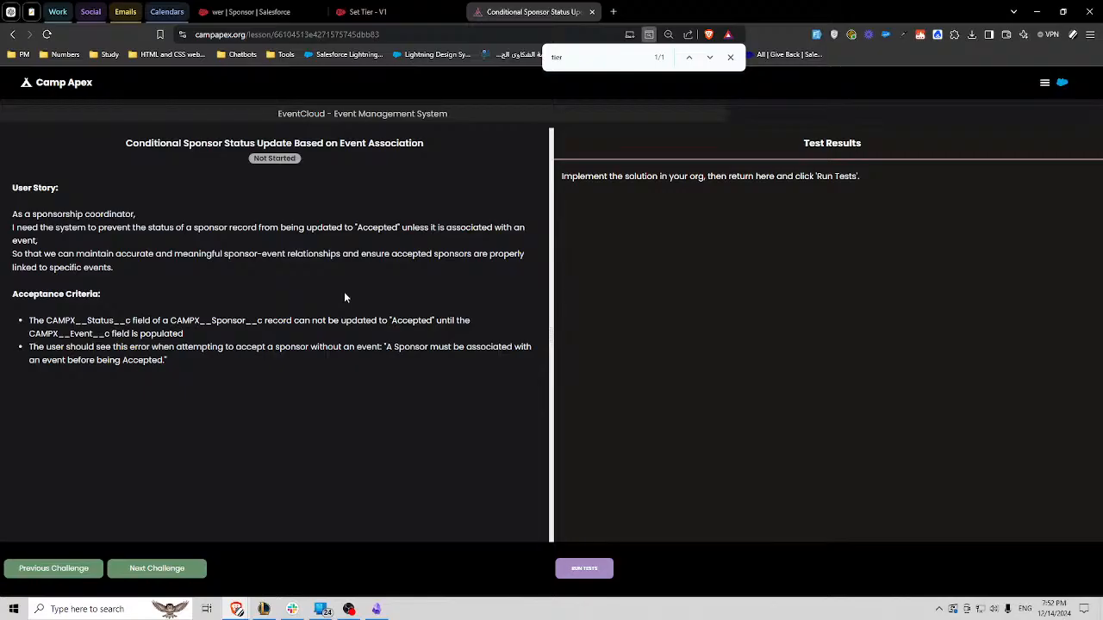
{"action": "left_click", "coordinate": [435, 9]}
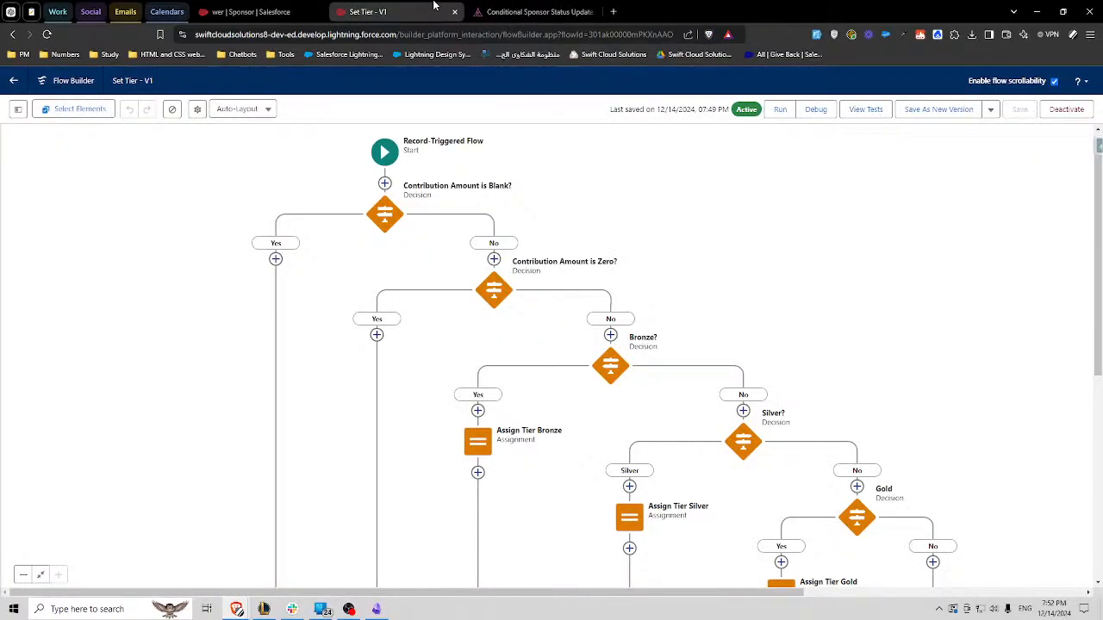
{"action": "left_click", "coordinate": [266, 5]}
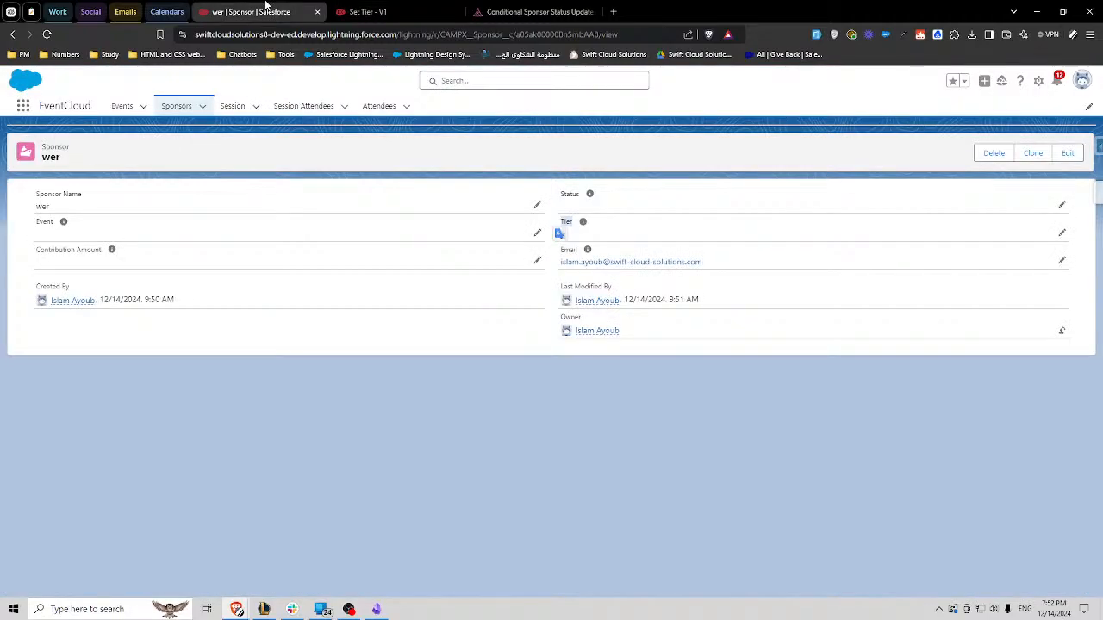
{"action": "left_click", "coordinate": [321, 75]}
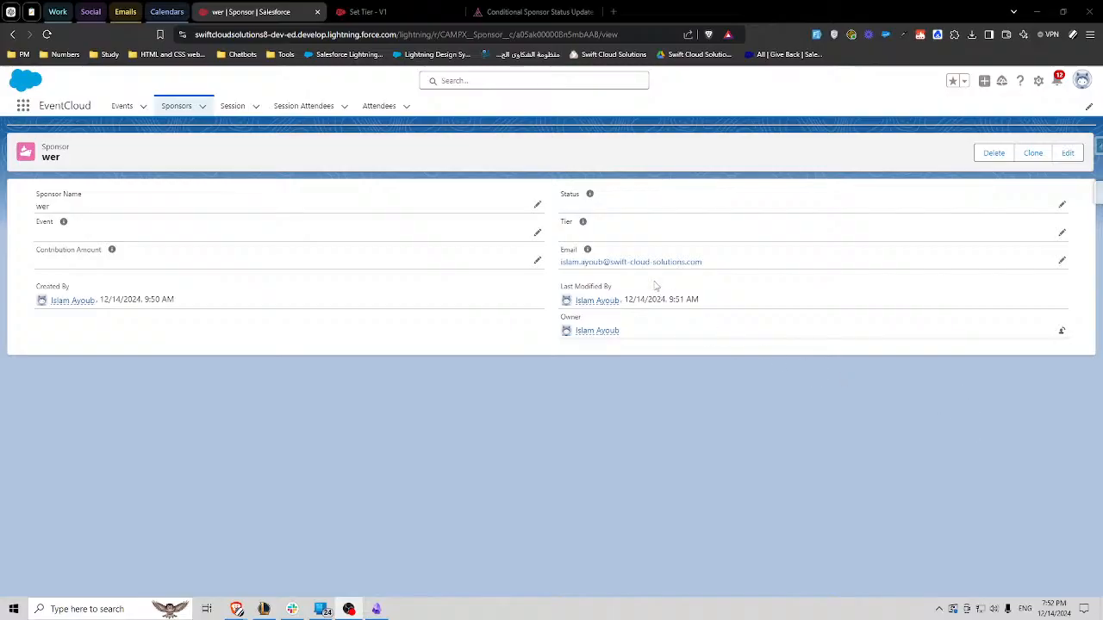
{"action": "left_click", "coordinate": [627, 151]}
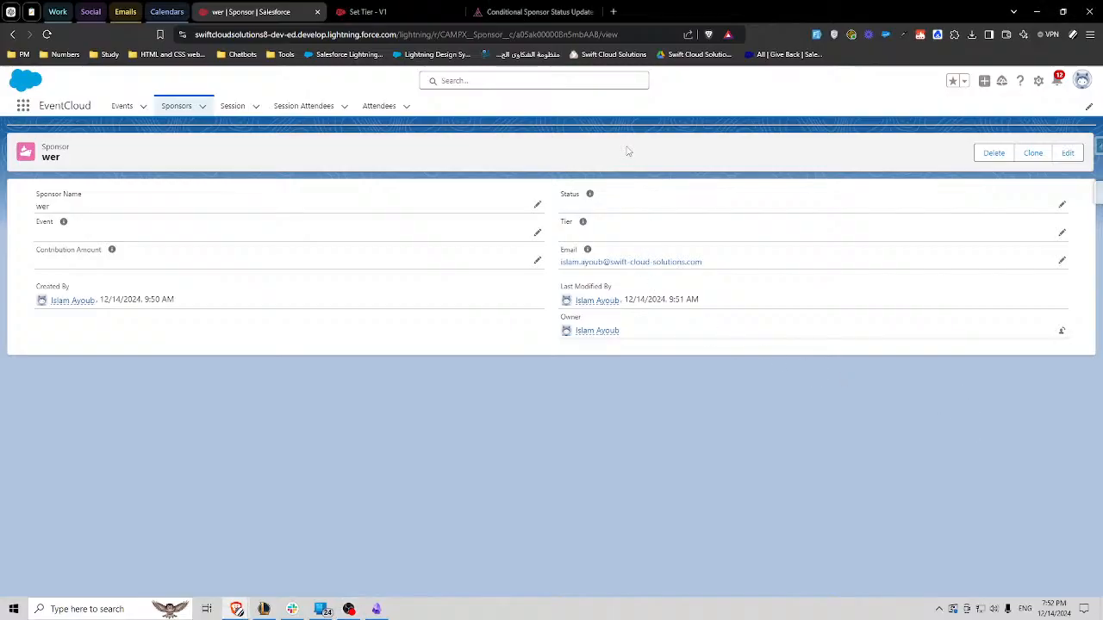